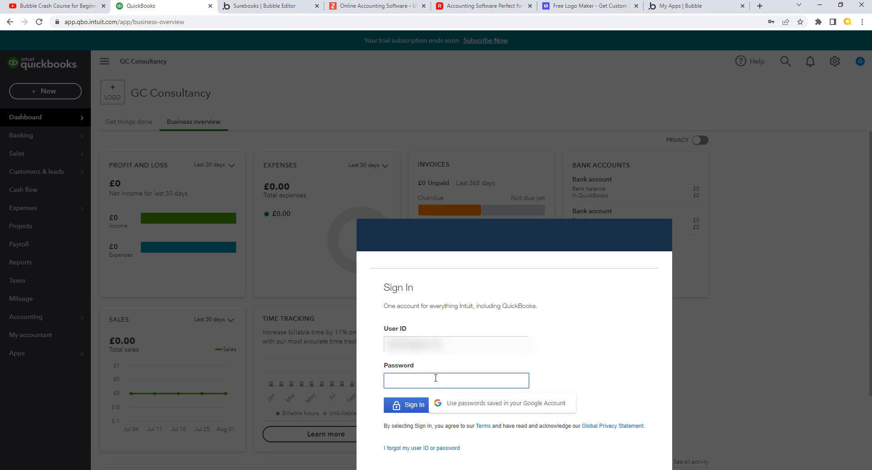
Step: Sign in to QuickBooks Online with the account password, then open a new browser tab
{"action": "type", "text": "•"}
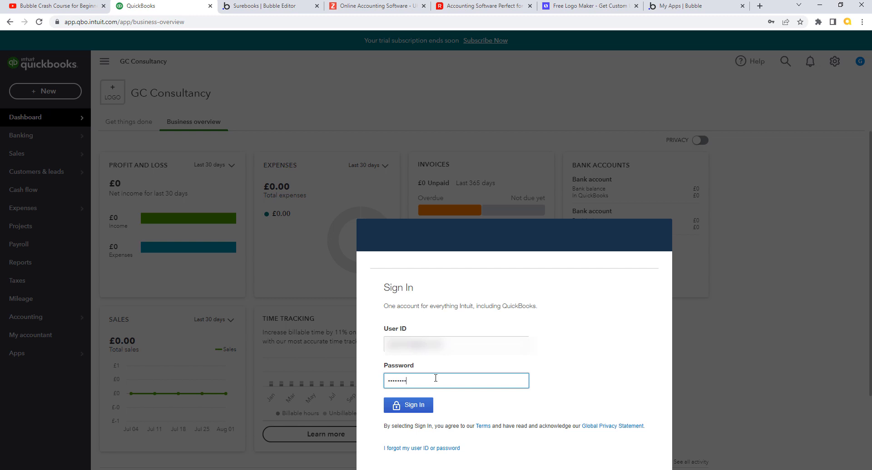
{"action": "left_click", "coordinate": [422, 411]}
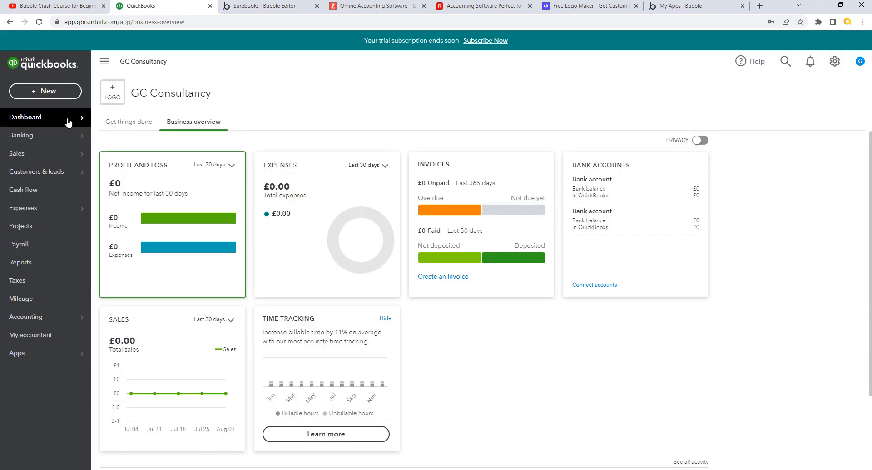
{"action": "left_click", "coordinate": [761, 7]}
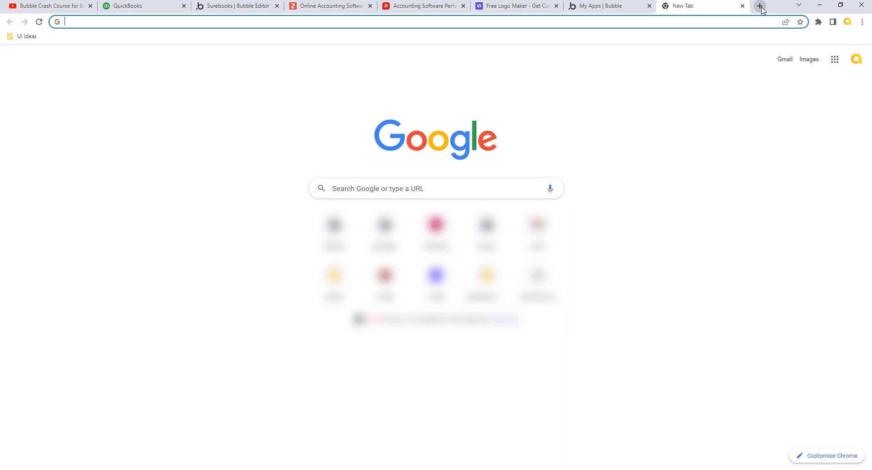
Step: Google 'what font does quickbooks online use', find Arial 10 point, and return to Bubble
{"action": "type", "text": "what ft"}
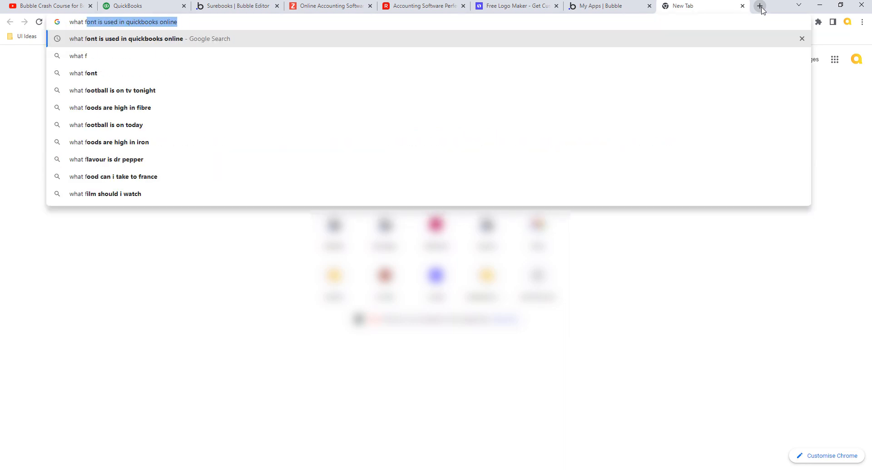
{"action": "key", "text": "BackSpace"}
{"action": "key", "text": "BackSpace"}
{"action": "type", "text": "font "}
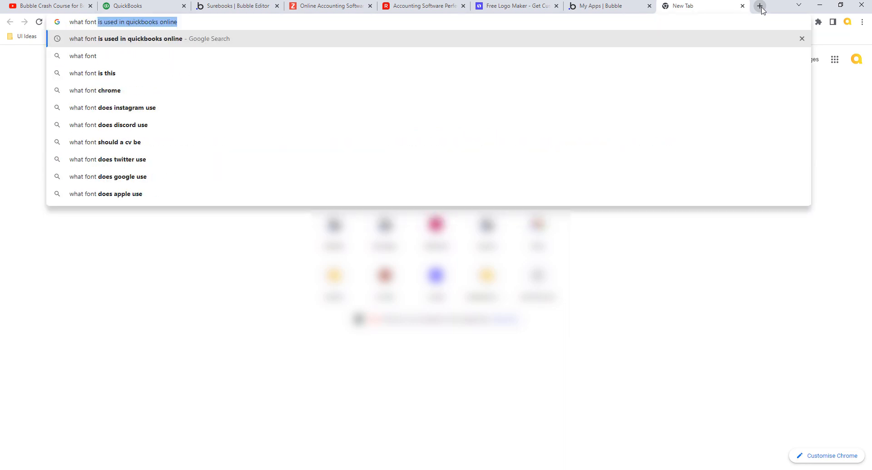
{"action": "type", "text": "does quickl="}
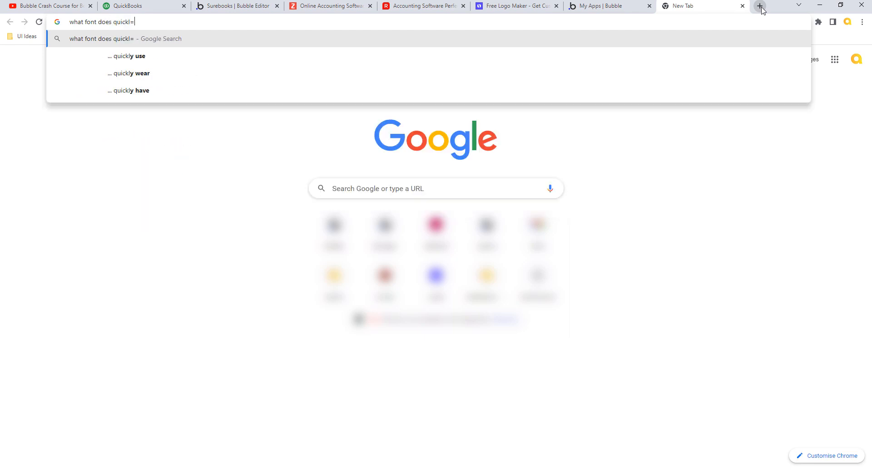
{"action": "key", "text": "BackSpace"}
{"action": "type", "text": "no"}
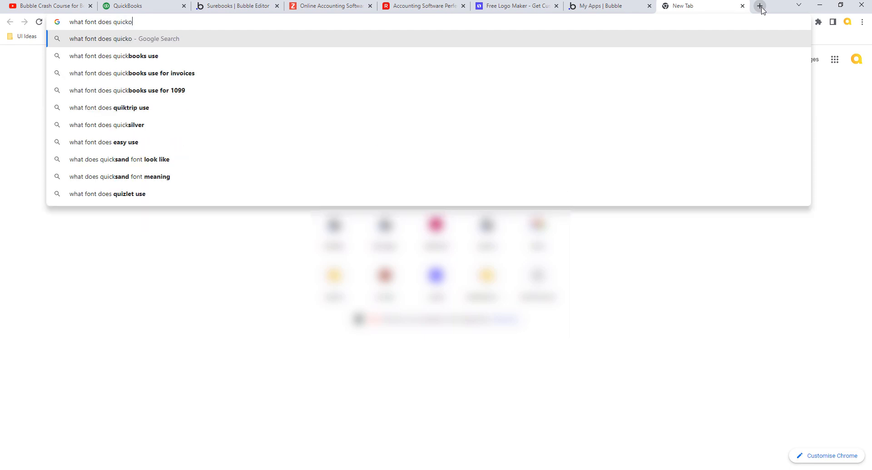
{"action": "key", "text": "BackSpace"}
{"action": "key", "text": "BackSpace"}
{"action": "key", "text": "BackSpace"}
{"action": "type", "text": "kb"}
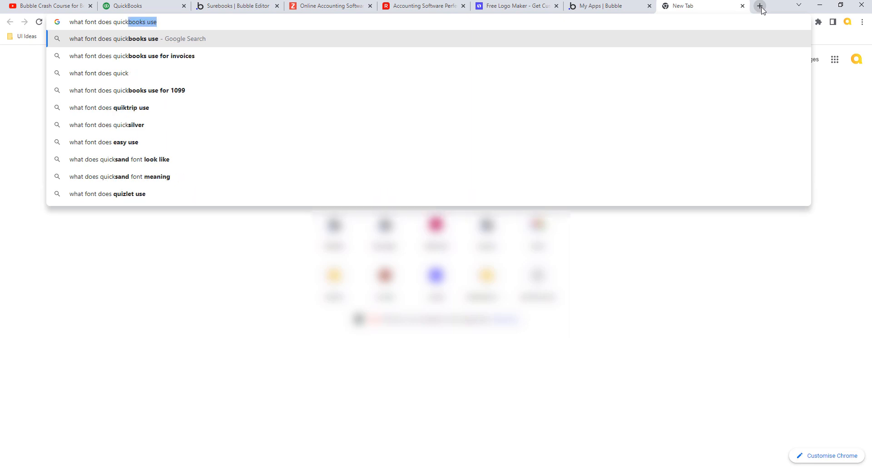
{"action": "type", "text": "ooks onlu"}
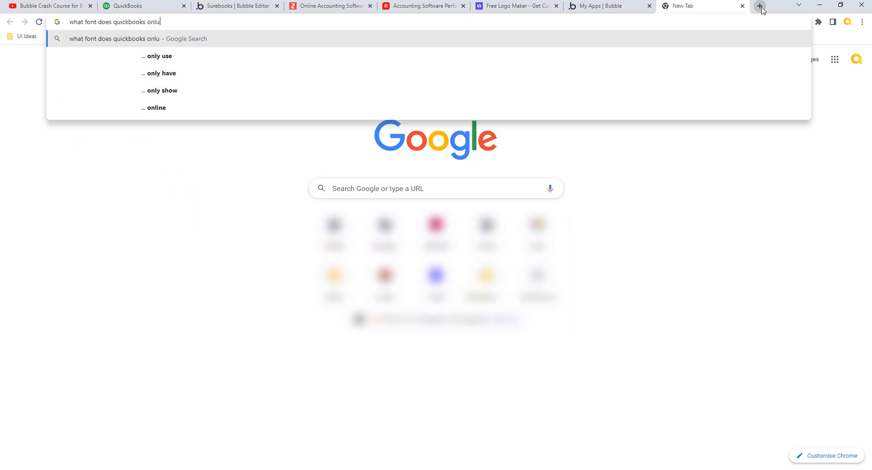
{"action": "key", "text": "BackSpace"}
{"action": "type", "text": "ine use"}
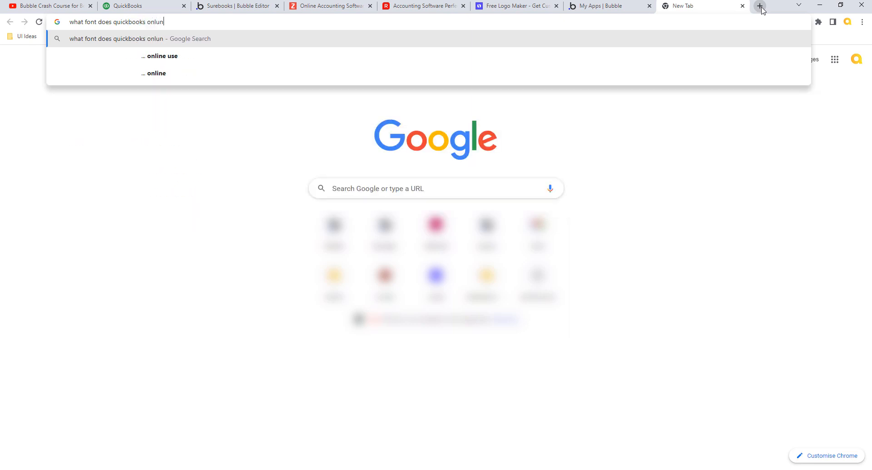
{"action": "key", "text": "Return"}
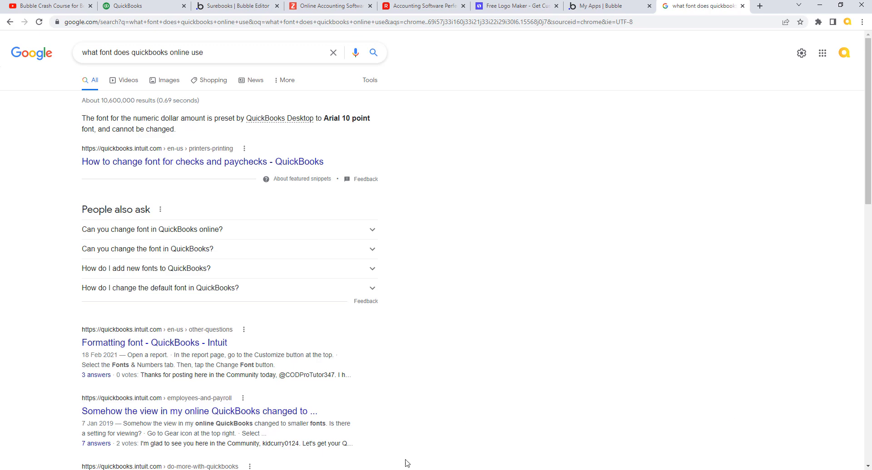
{"action": "mouse_move", "coordinate": [390, 469]}
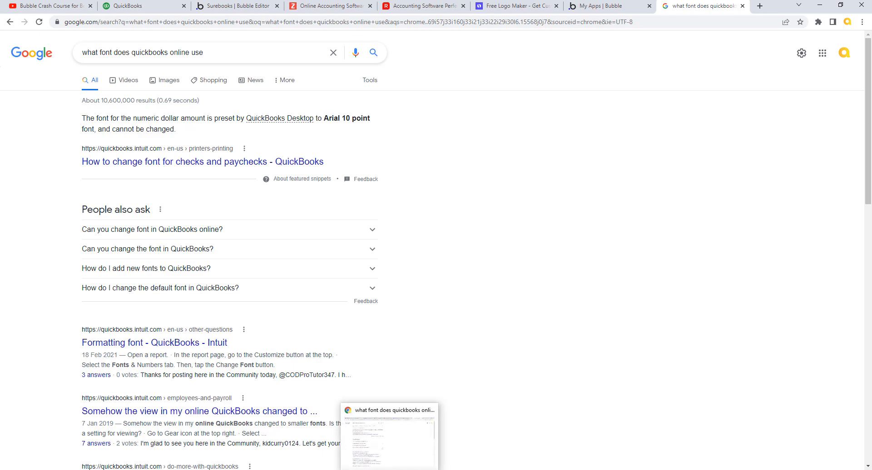
{"action": "left_click", "coordinate": [241, 7]}
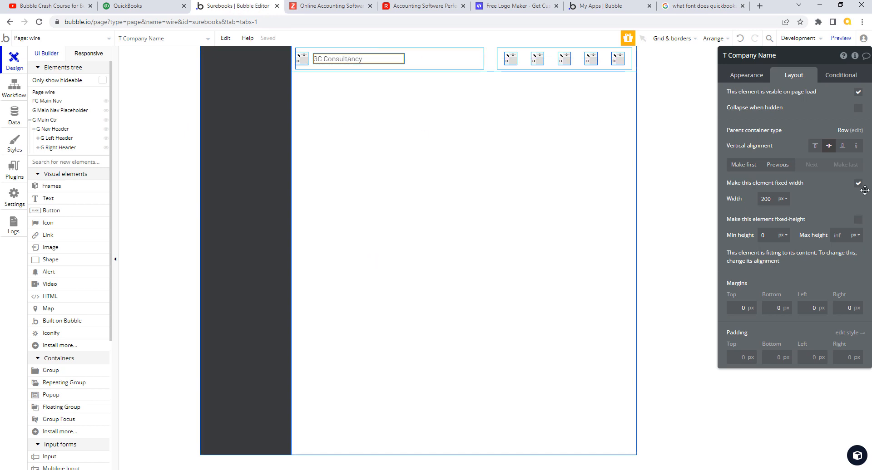
Step: Detach the Body Copy style from the company-name text and set its font to Arial
{"action": "left_click", "coordinate": [745, 81]}
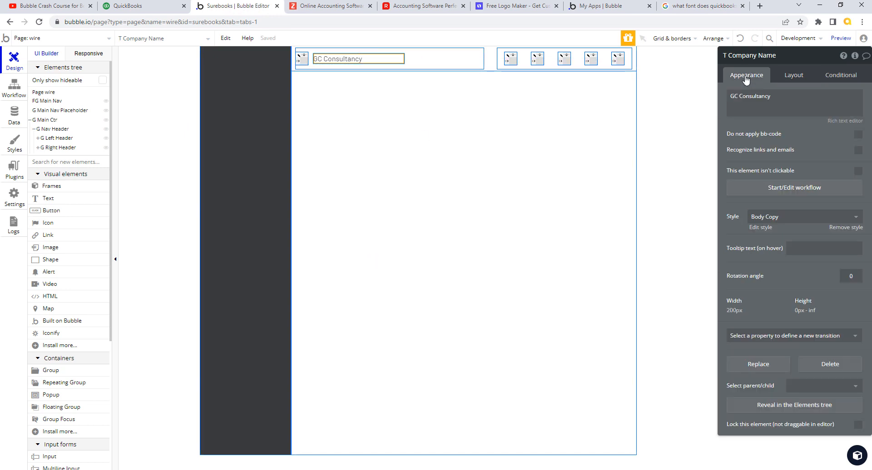
{"action": "left_click", "coordinate": [845, 228]}
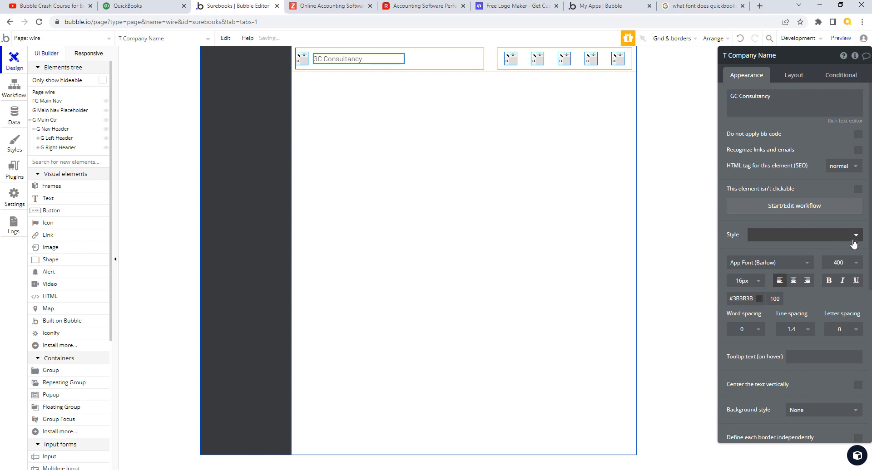
{"action": "left_click", "coordinate": [808, 262]}
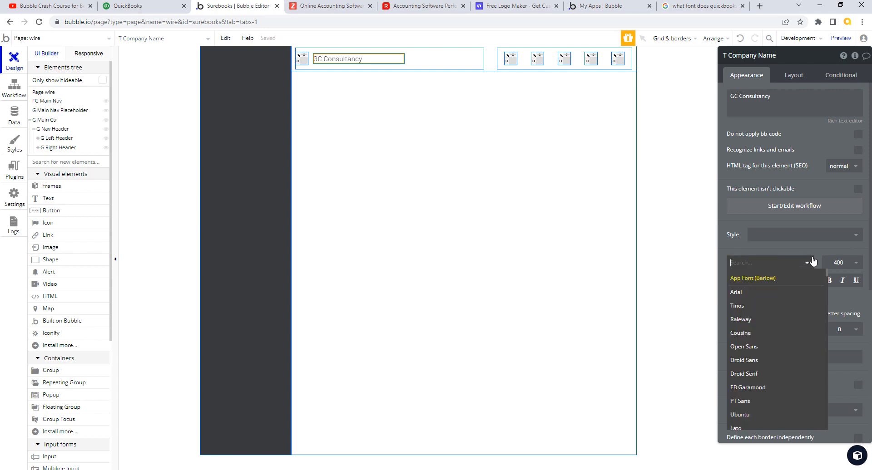
{"action": "left_click", "coordinate": [747, 293]}
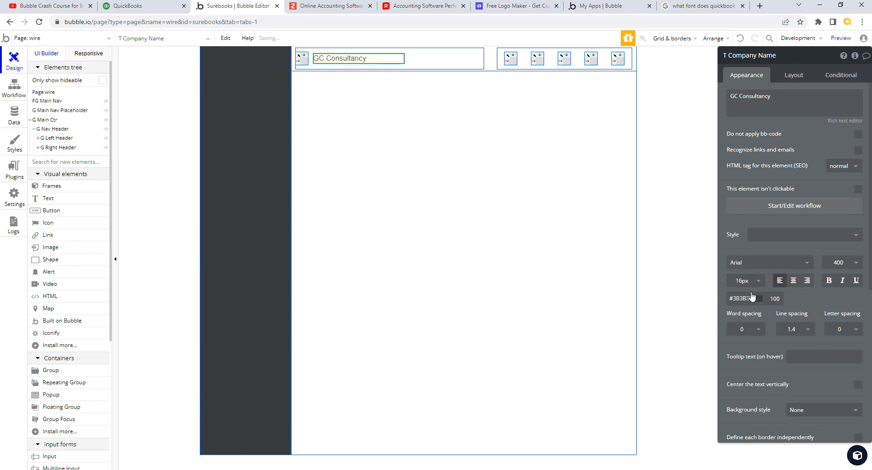
Step: Make the company-name text size 12 with weight 600 (Semi Bold), then view QuickBooks
{"action": "left_click", "coordinate": [758, 283]}
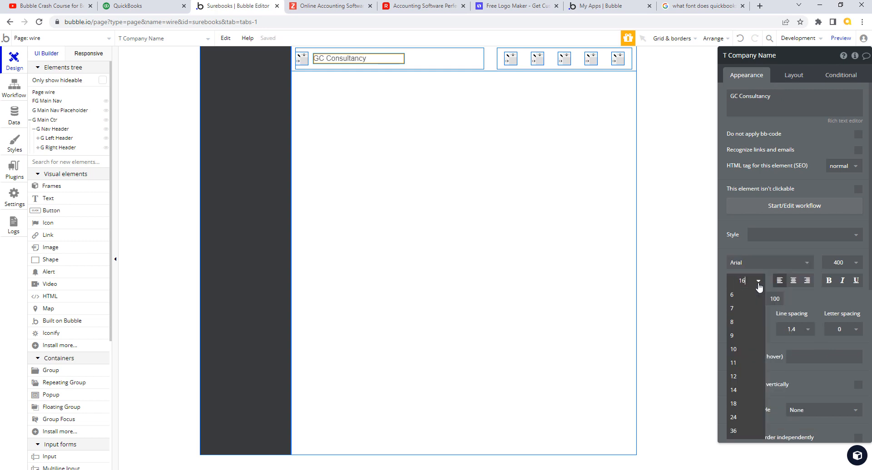
{"action": "left_click", "coordinate": [749, 349]}
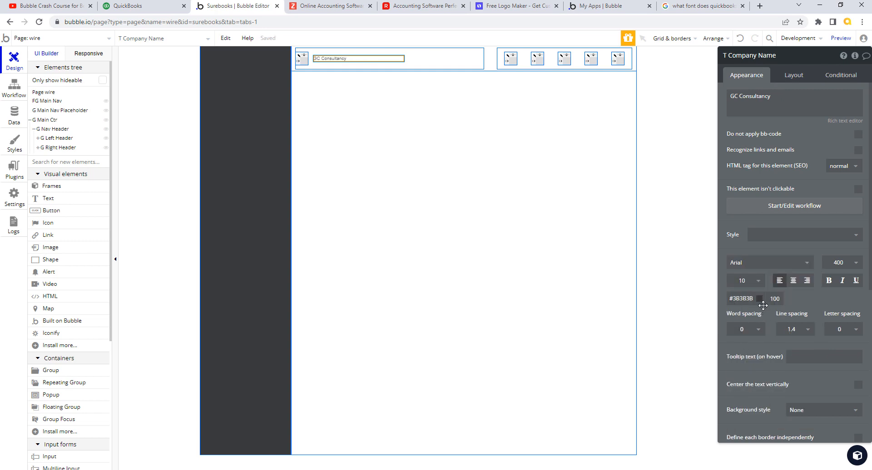
{"action": "left_click", "coordinate": [758, 285]}
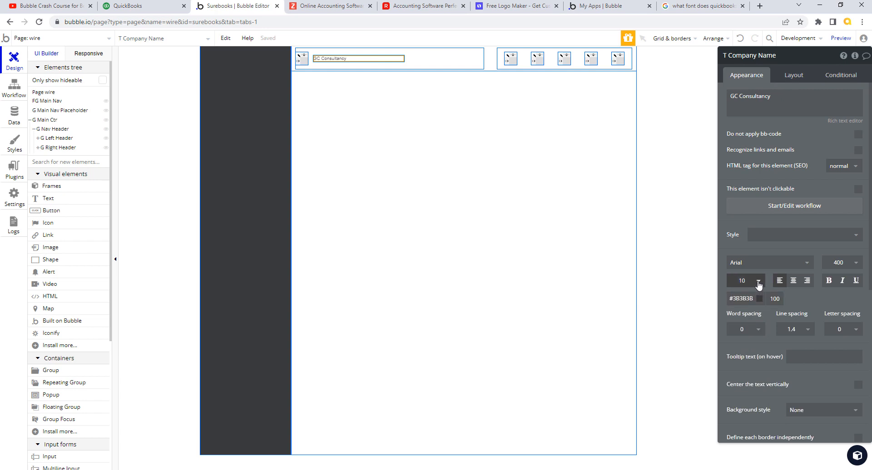
{"action": "left_click", "coordinate": [758, 285]}
{"action": "left_click", "coordinate": [748, 381]}
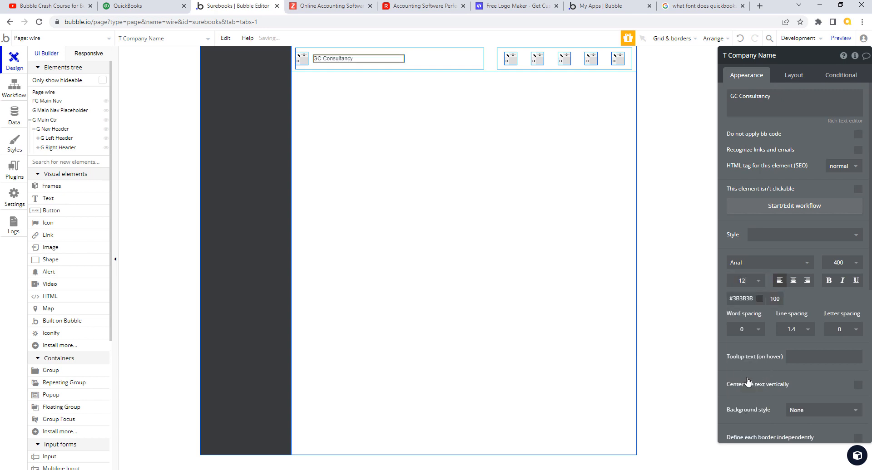
{"action": "left_click", "coordinate": [828, 281]}
{"action": "left_click", "coordinate": [828, 281]}
{"action": "left_click", "coordinate": [856, 268]}
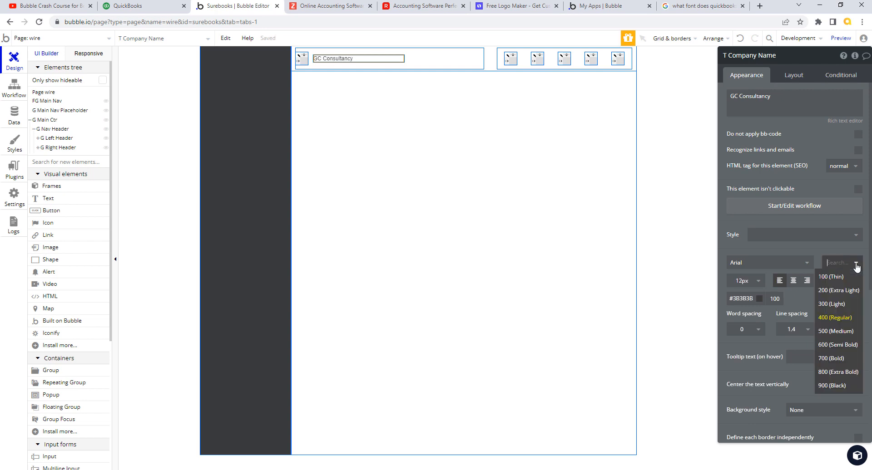
{"action": "left_click", "coordinate": [836, 344]}
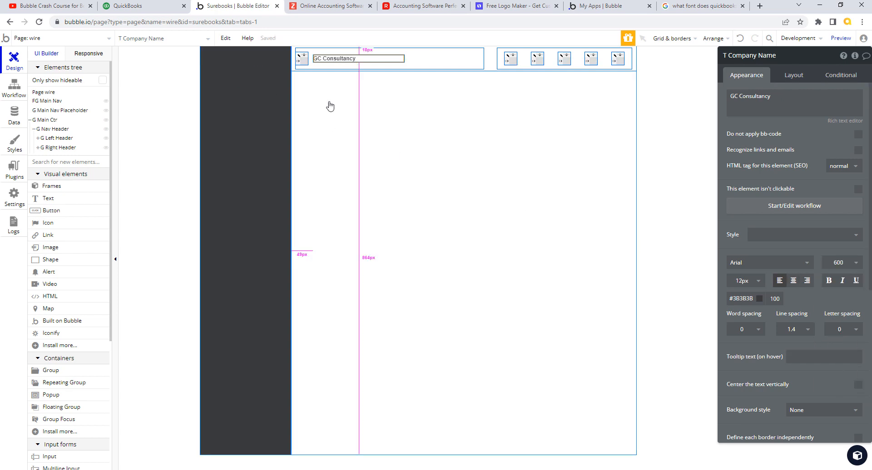
{"action": "left_click", "coordinate": [161, 7]}
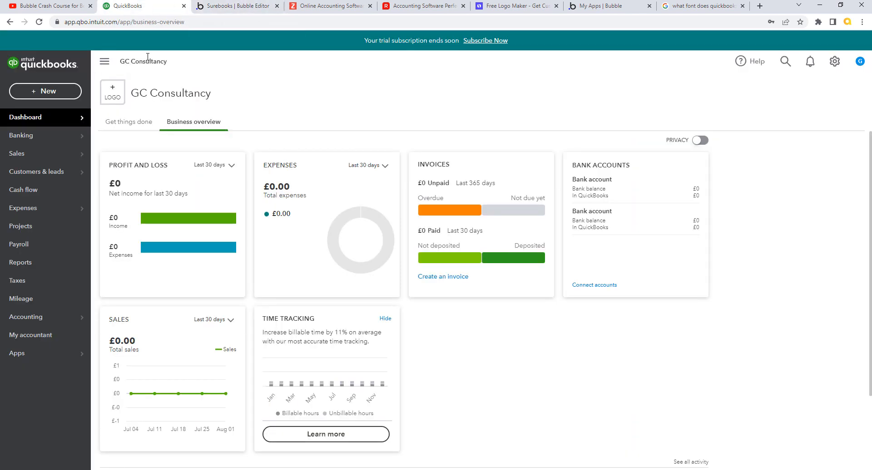
Step: Back in Bubble, enlarge the company-name text to size 14
{"action": "left_click", "coordinate": [234, 6]}
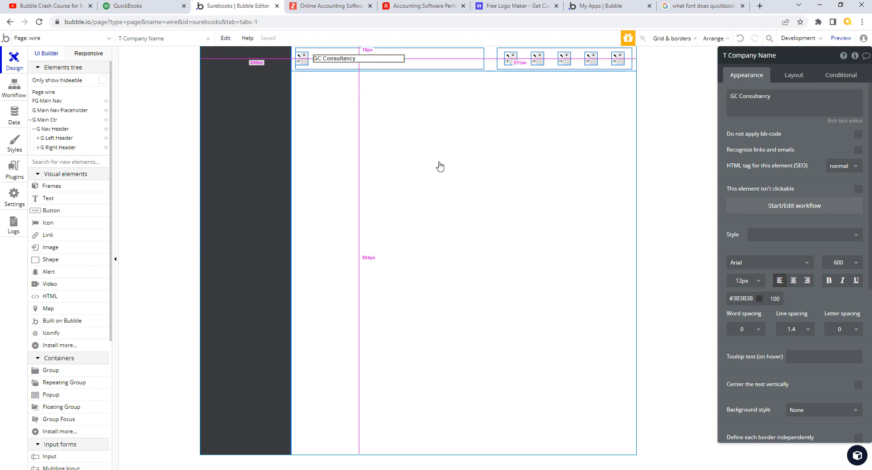
{"action": "left_click", "coordinate": [758, 285]}
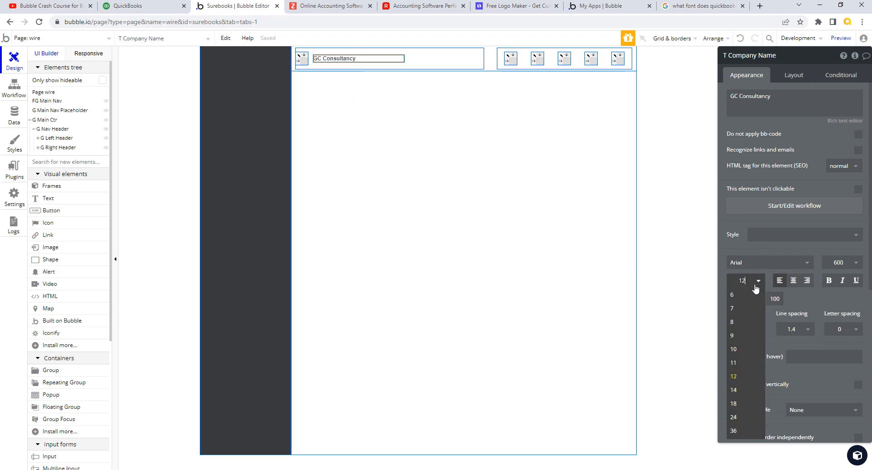
{"action": "left_click", "coordinate": [747, 392]}
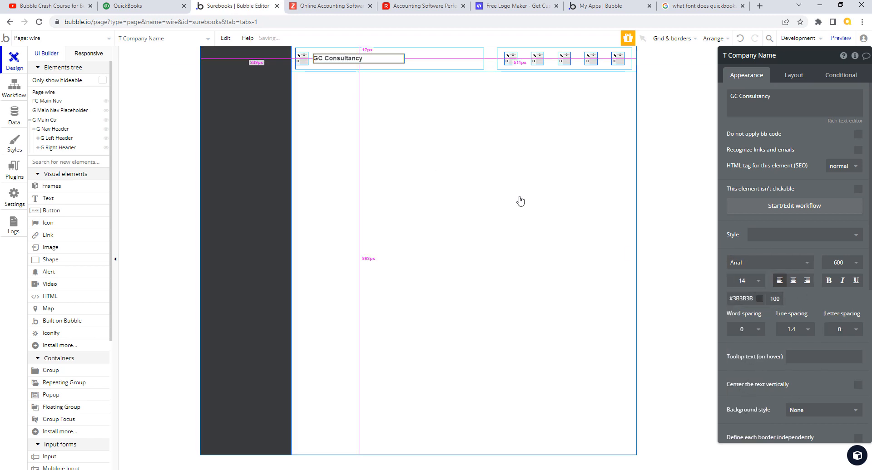
Step: Compare against the QuickBooks dashboard, then bring back the Google font search results
{"action": "left_click", "coordinate": [136, 6]}
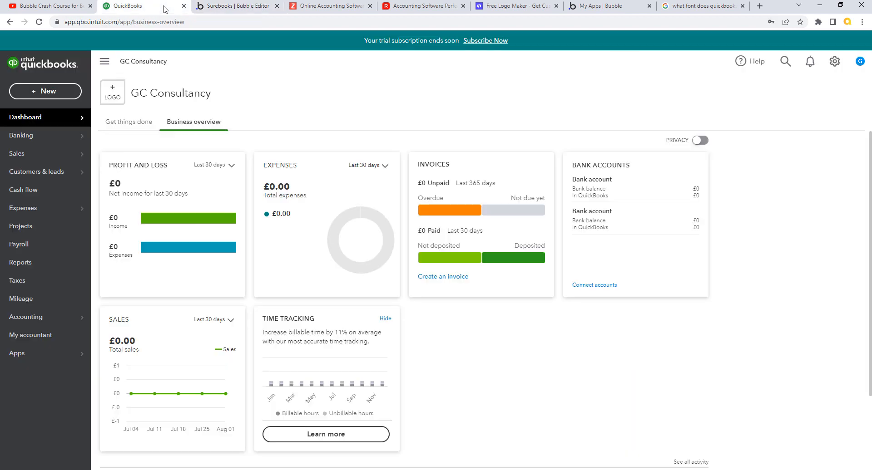
{"action": "left_click", "coordinate": [240, 7]}
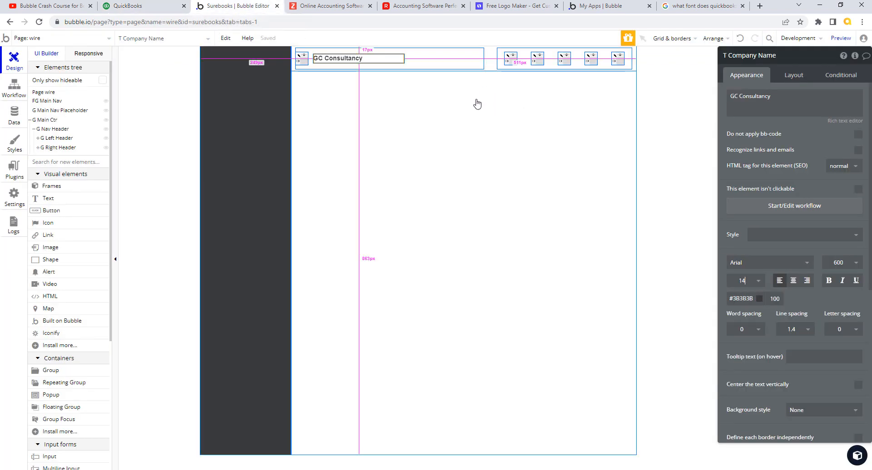
{"action": "left_click", "coordinate": [124, 7]}
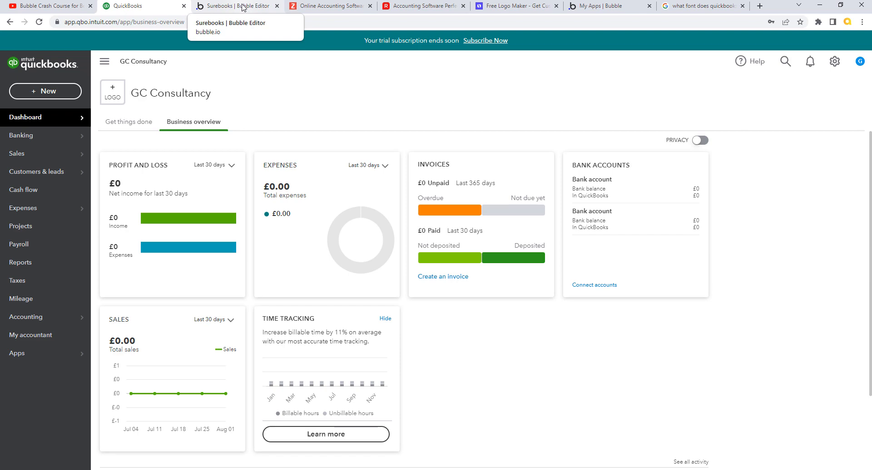
{"action": "left_click", "coordinate": [702, 6]}
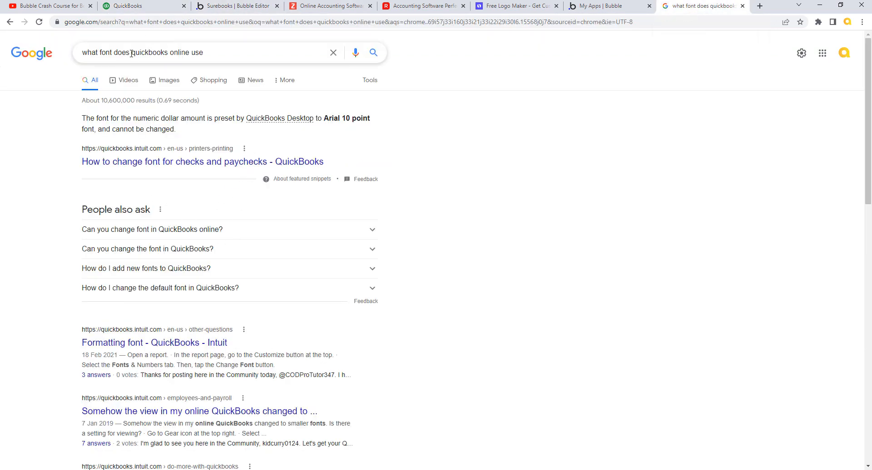
Step: Replace the query with 'which font is used in quickbooks online' and search
{"action": "left_click_drag", "start_coordinate": [203, 52], "coordinate": [77, 55]}
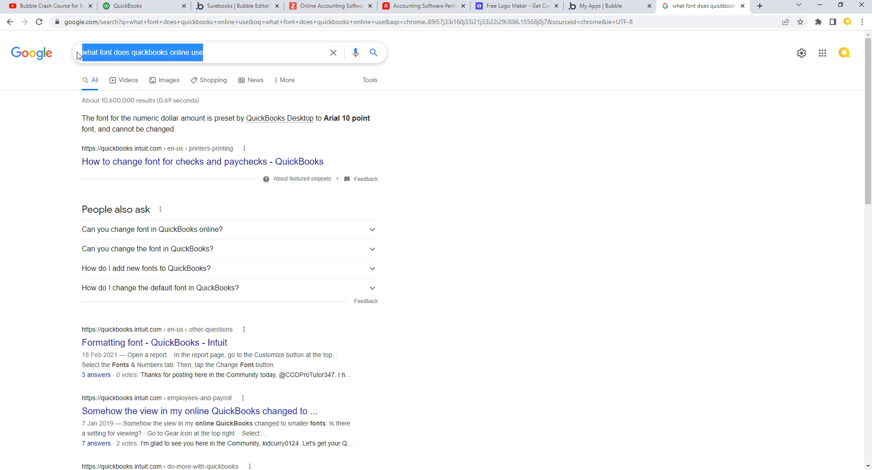
{"action": "type", "text": "which "}
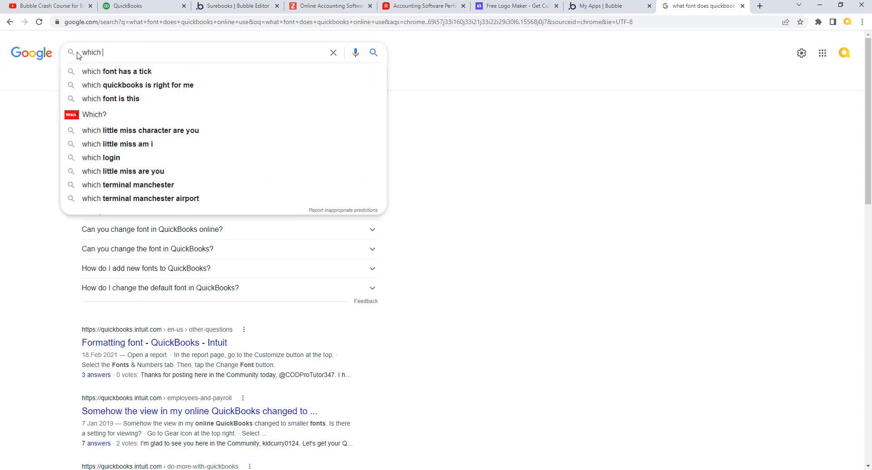
{"action": "type", "text": "font id"}
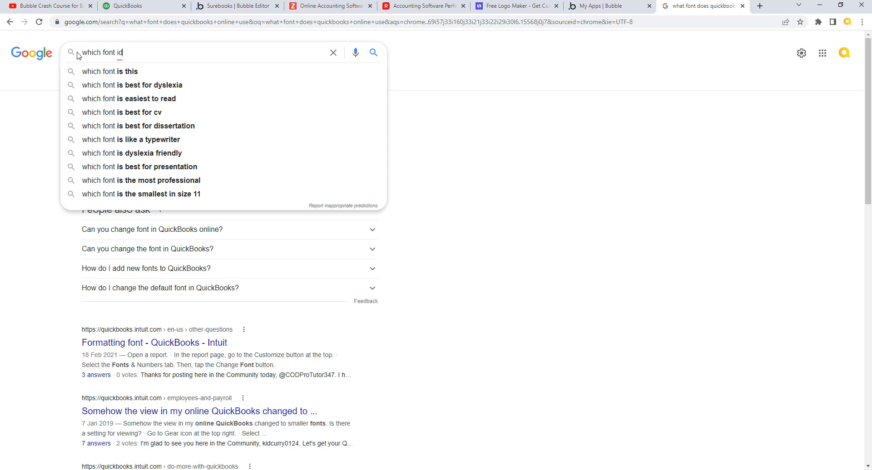
{"action": "key", "text": "BackSpace"}
{"action": "type", "text": "s used"}
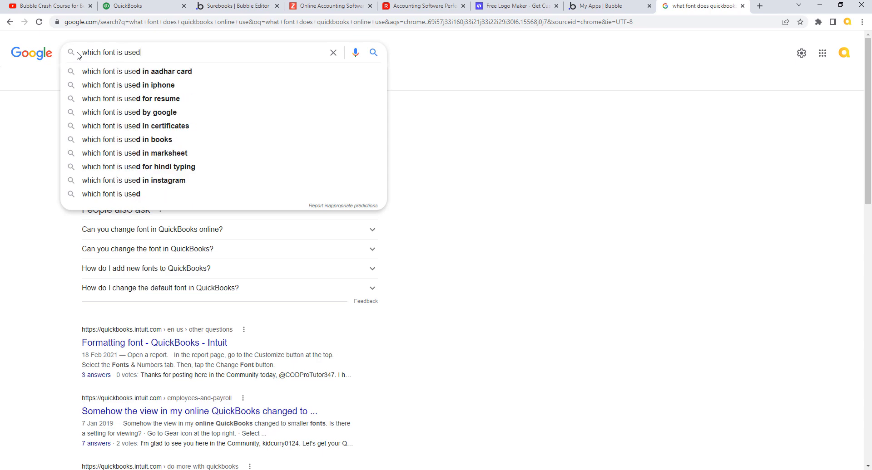
{"action": "type", "text": " in quickboo"}
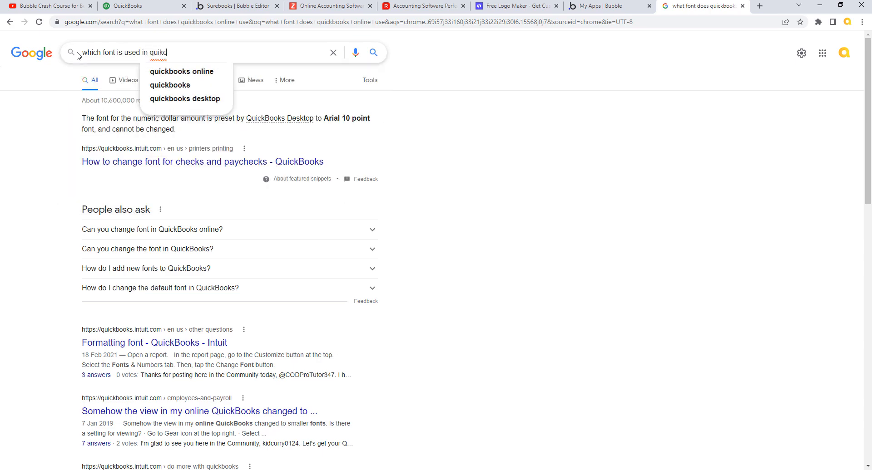
{"action": "type", "text": "ks online"}
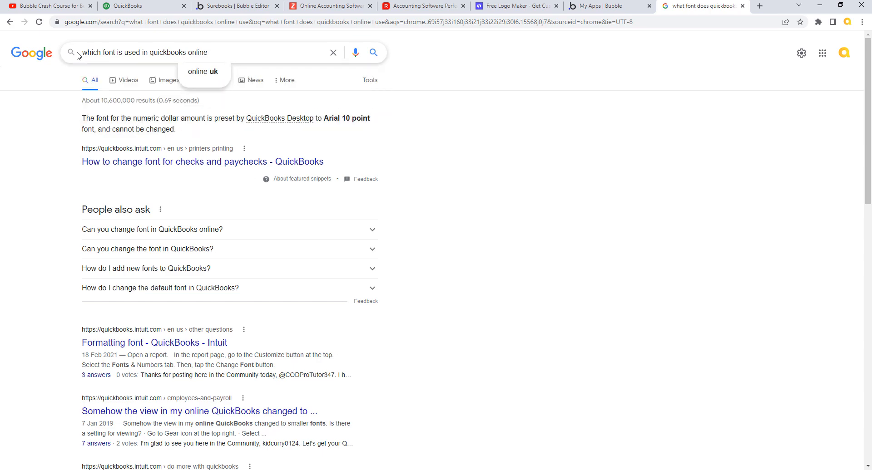
{"action": "type", "text": "#"}
{"action": "key", "text": "Return"}
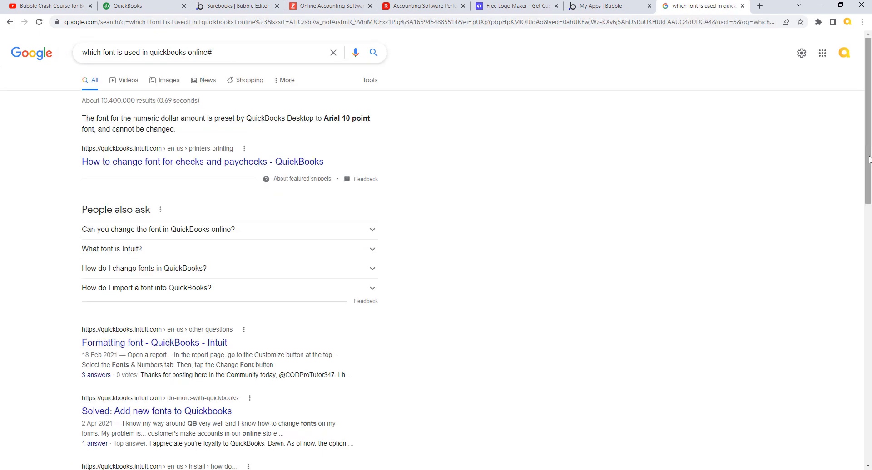
Step: Check Intuit's 'Font size' page, then open the Intuit Design System typography guidelines
{"action": "left_click_drag", "start_coordinate": [869, 159], "coordinate": [870, 374]}
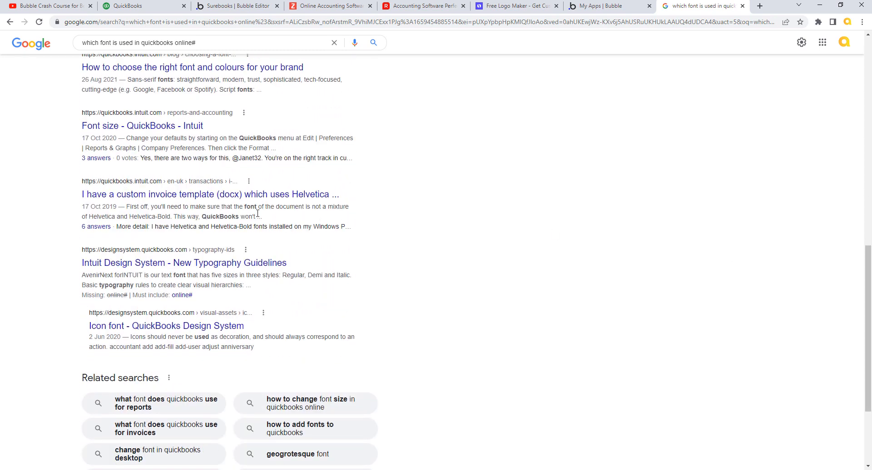
{"action": "left_click", "coordinate": [186, 127]}
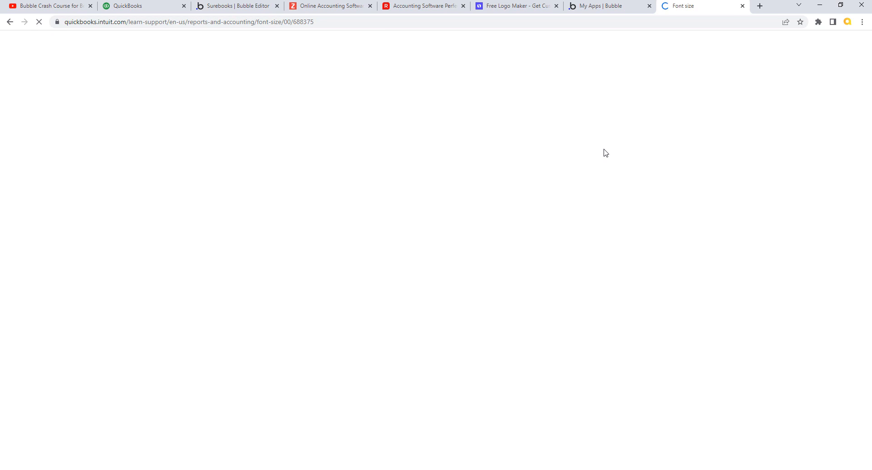
{"action": "left_click", "coordinate": [10, 22]}
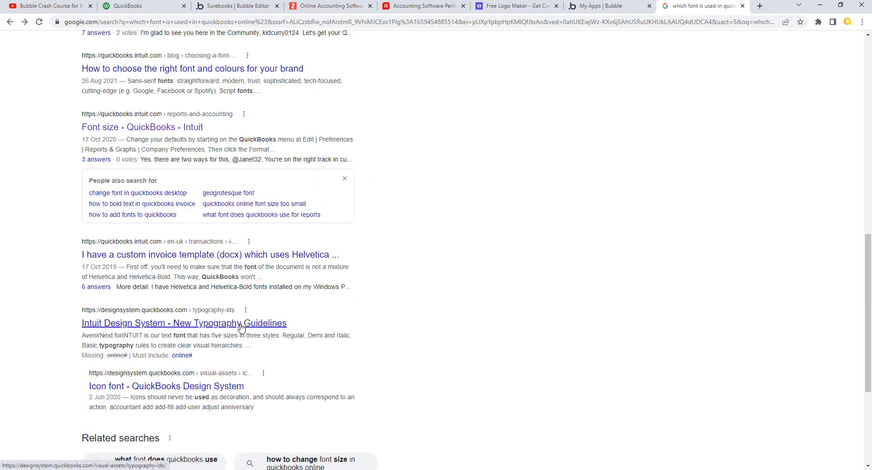
{"action": "left_click", "coordinate": [241, 326]}
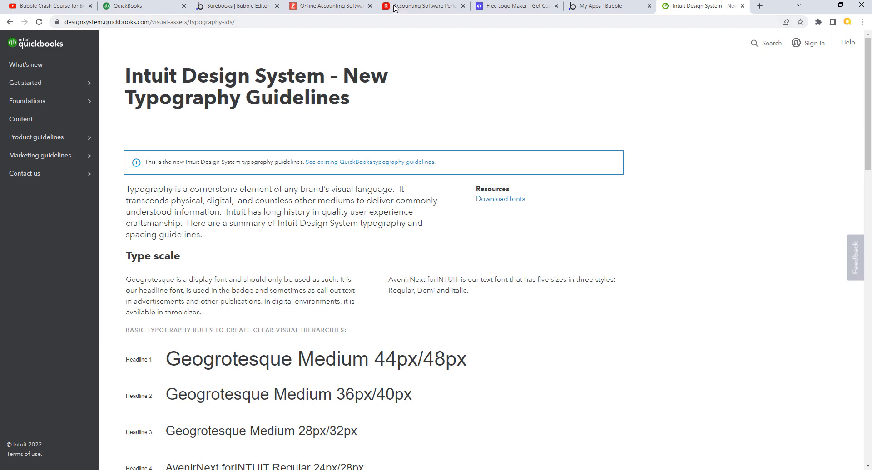
Step: After reading the Geogrotesque and AvenirNext typography guidelines, return to the Bubble editor
{"action": "left_click", "coordinate": [233, 9]}
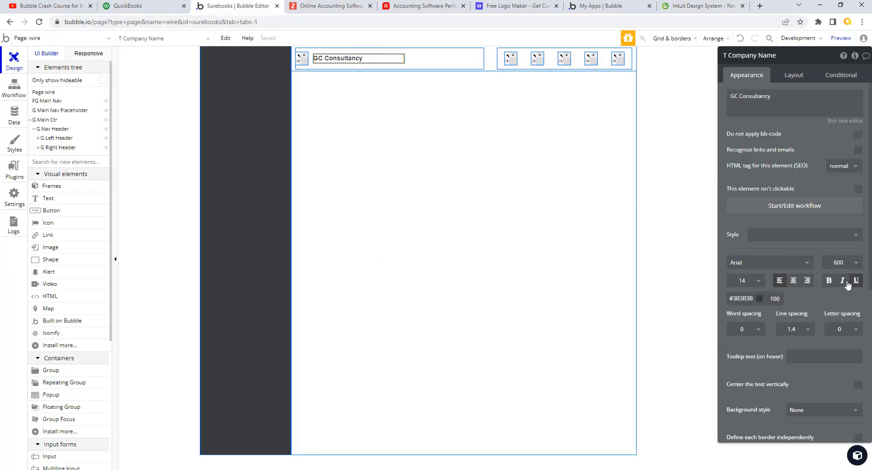
Step: Try the Geo font on the company-name text, switch it to Inter, and revisit the guidelines
{"action": "left_click", "coordinate": [771, 263]}
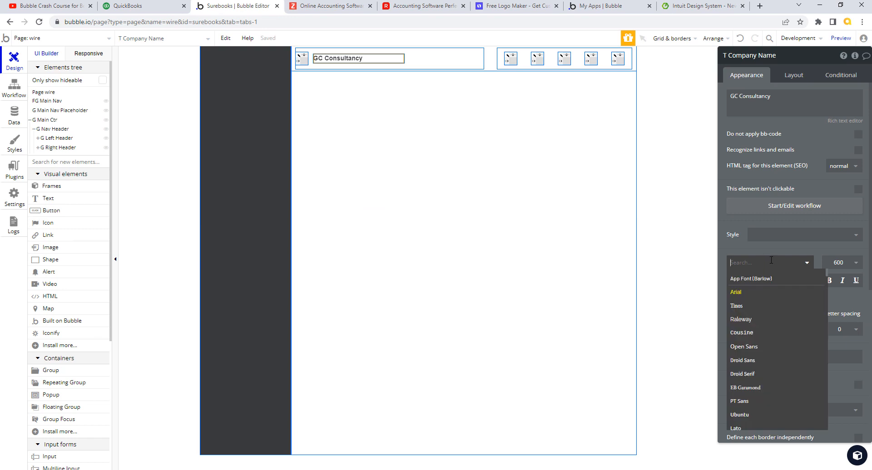
{"action": "type", "text": "geo"}
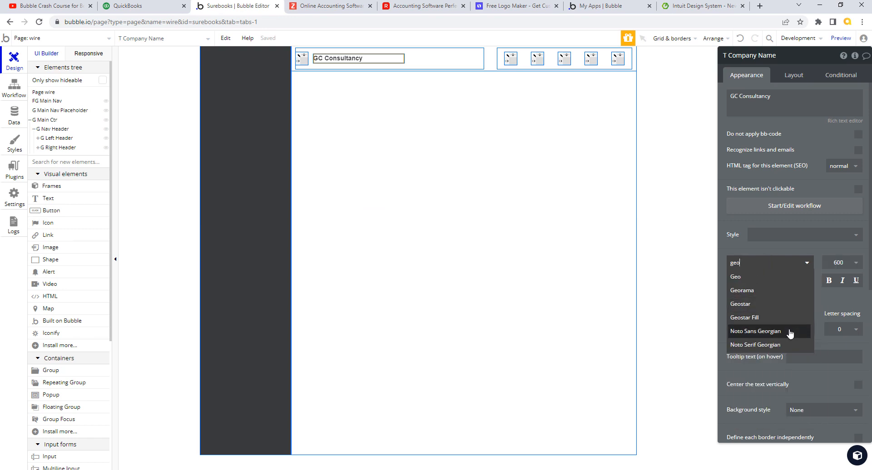
{"action": "left_click", "coordinate": [753, 278]}
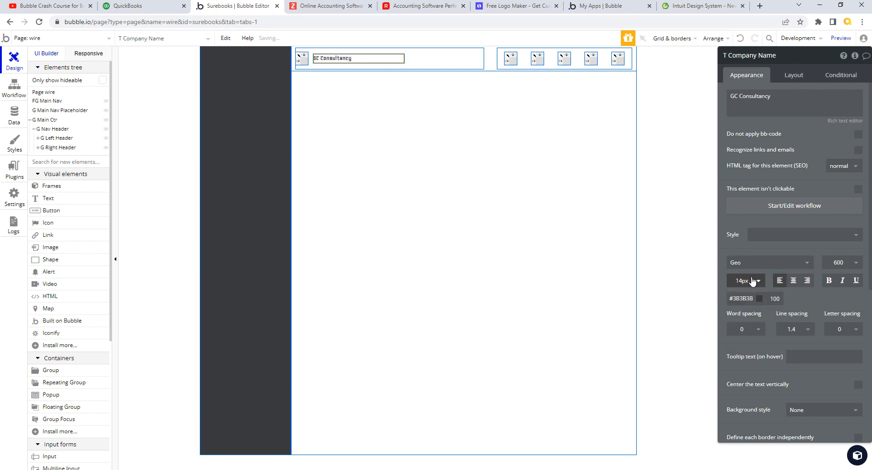
{"action": "left_click", "coordinate": [798, 266]}
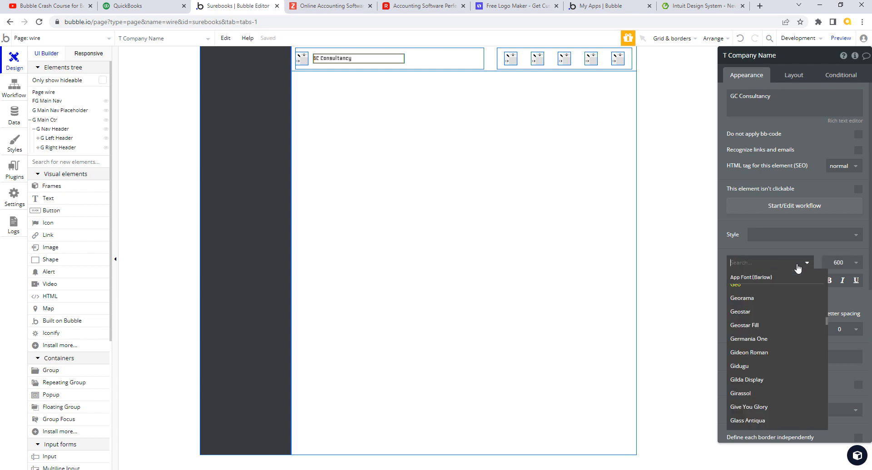
{"action": "type", "text": "inter"}
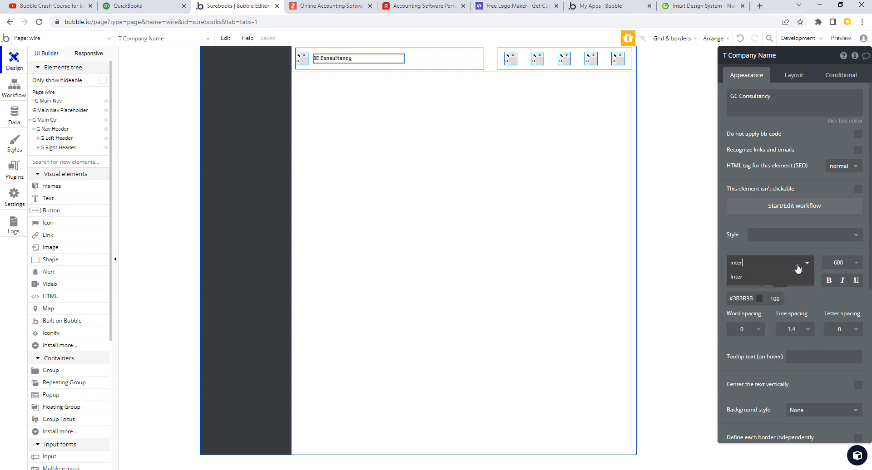
{"action": "left_click", "coordinate": [757, 277]}
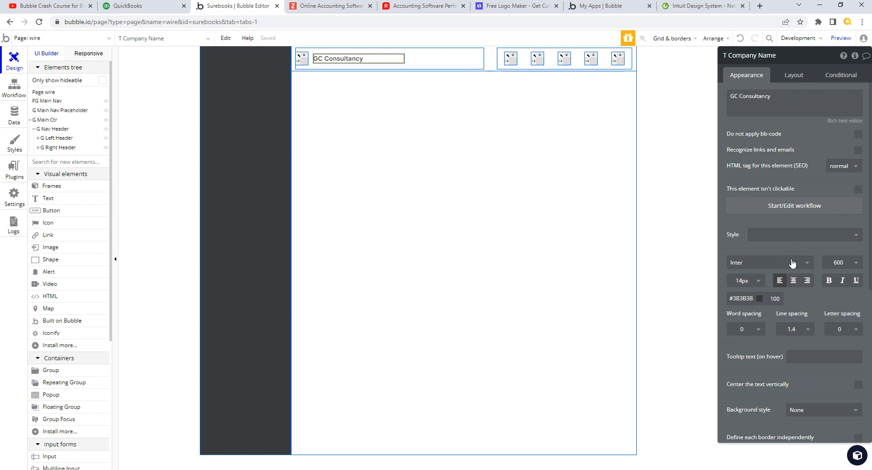
{"action": "left_click", "coordinate": [704, 6]}
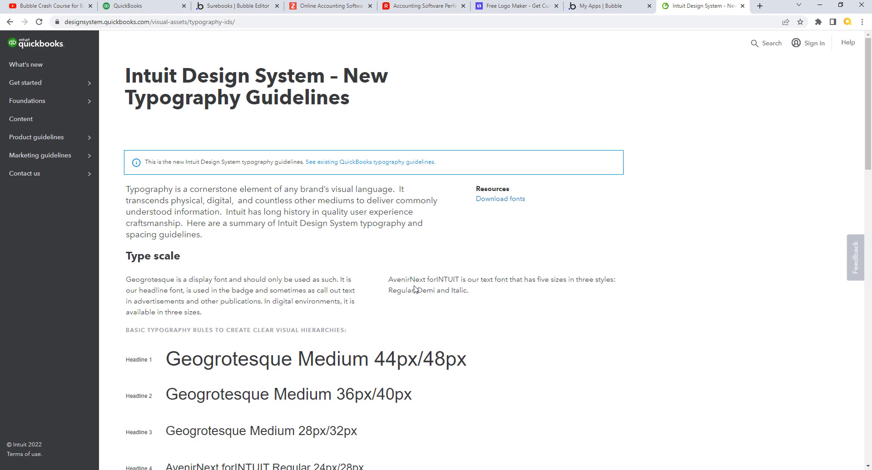
Step: Select 'AvenirNext' on the guidelines page, then return to Bubble by way of QuickBooks
{"action": "left_click_drag", "start_coordinate": [389, 279], "coordinate": [428, 279]}
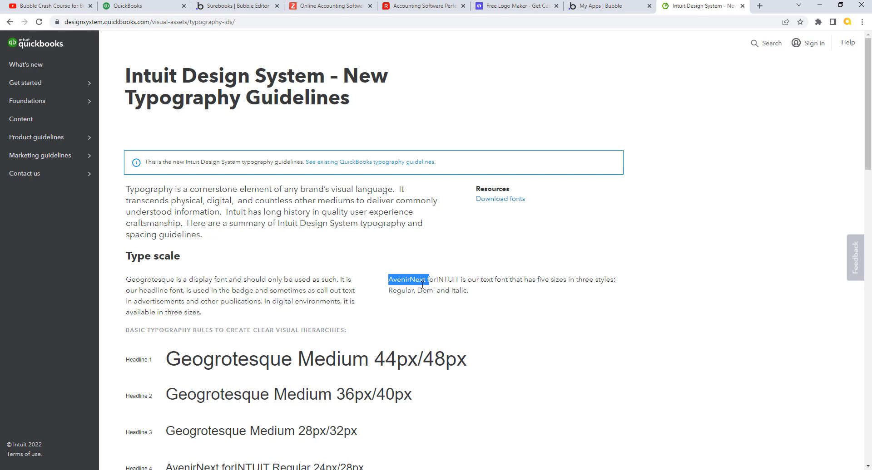
{"action": "left_click", "coordinate": [147, 8]}
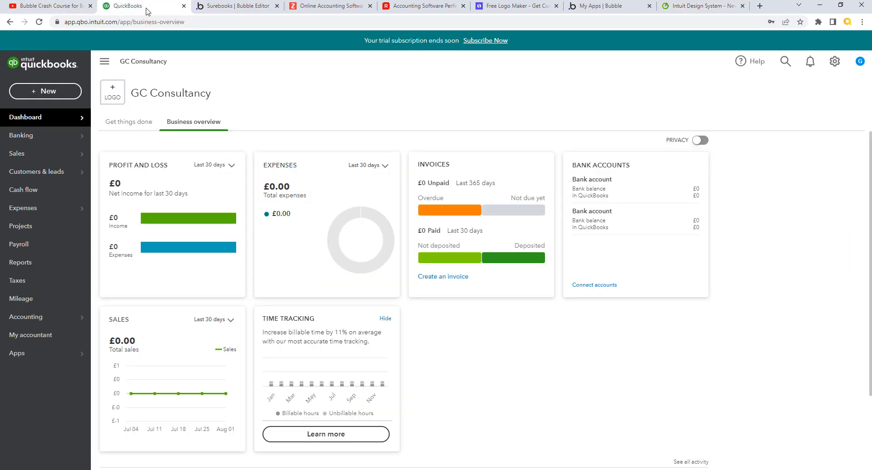
{"action": "left_click", "coordinate": [225, 9]}
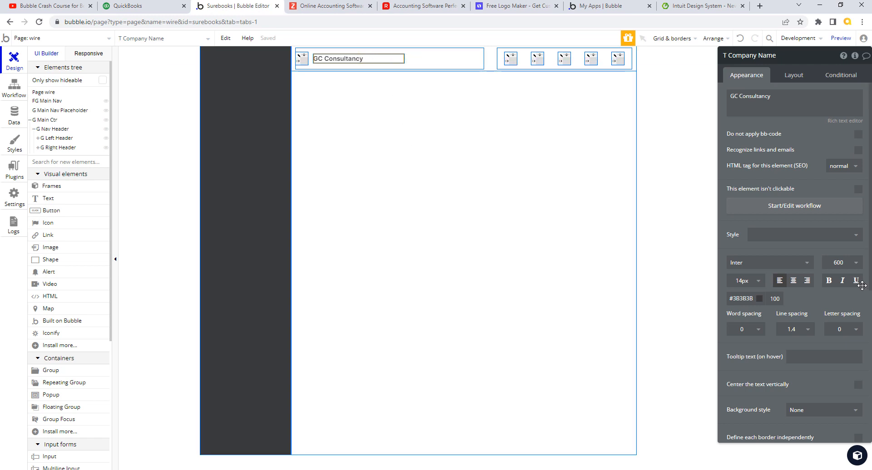
Step: Search fonts for 'aven', briefly apply Averia Libre, then set the company-name text back to Inter
{"action": "left_click", "coordinate": [778, 264]}
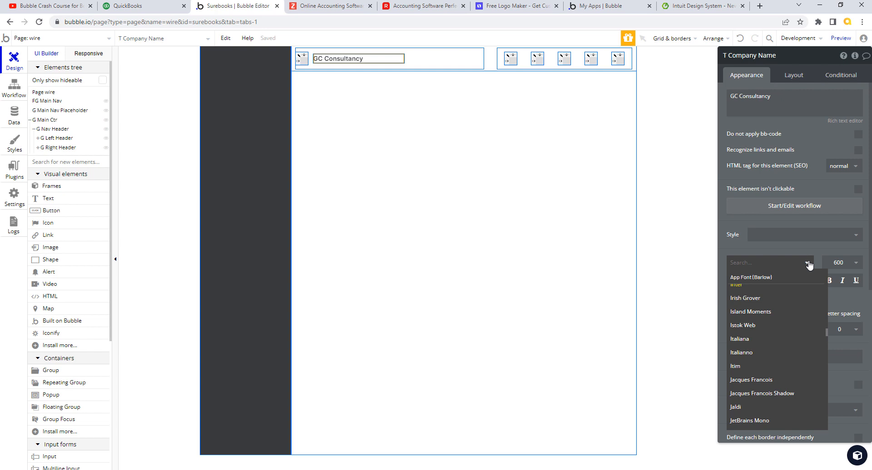
{"action": "type", "text": "av"}
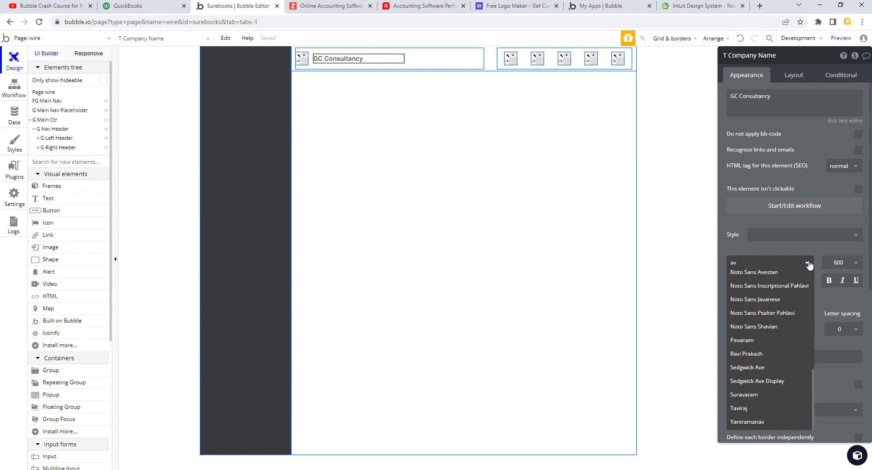
{"action": "type", "text": "en"}
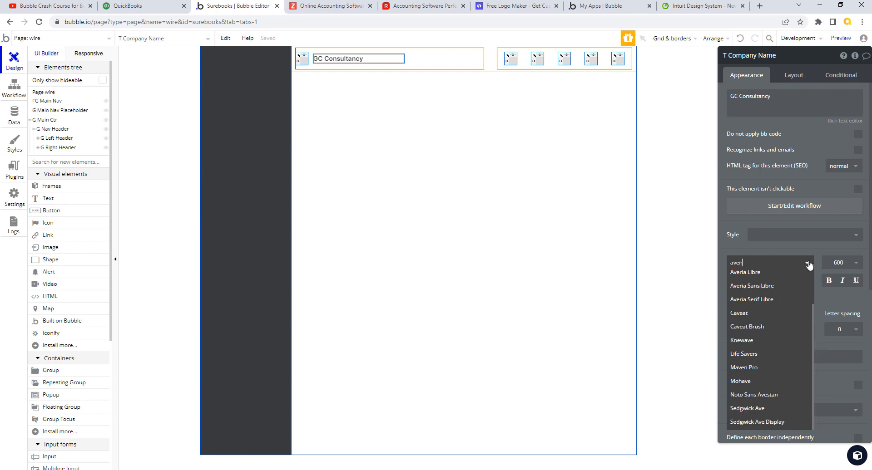
{"action": "key", "text": "BackSpace"}
{"action": "key", "text": "BackSpace"}
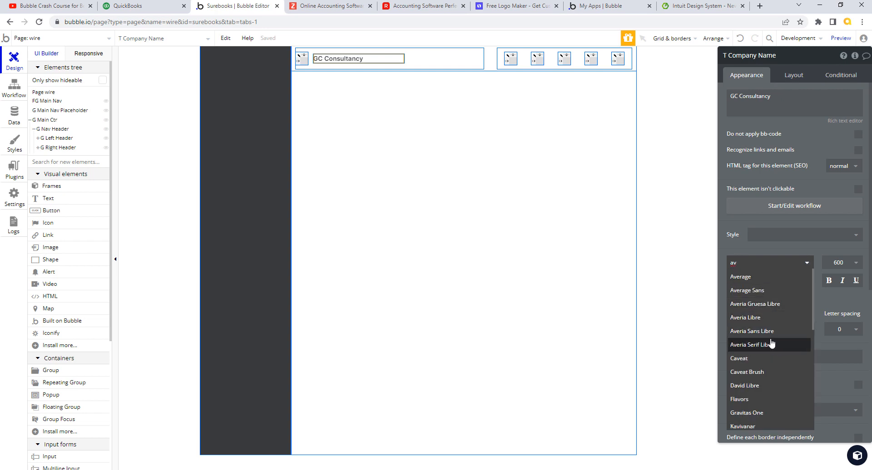
{"action": "left_click", "coordinate": [766, 322]}
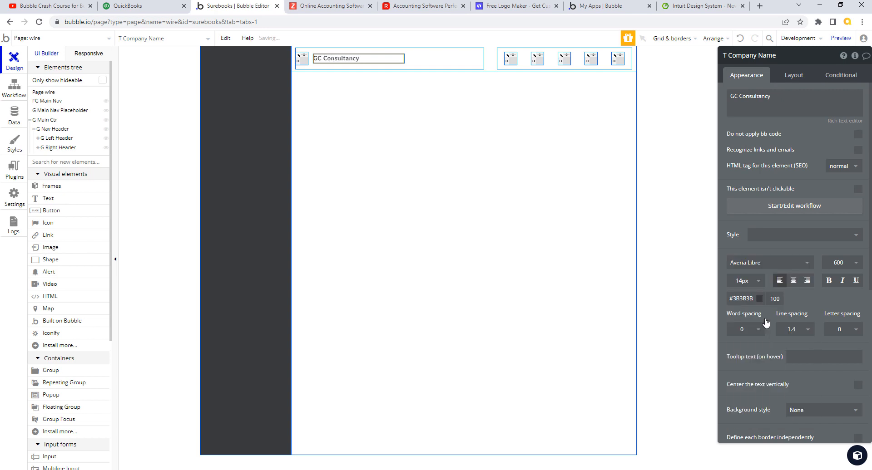
{"action": "left_click", "coordinate": [748, 265]}
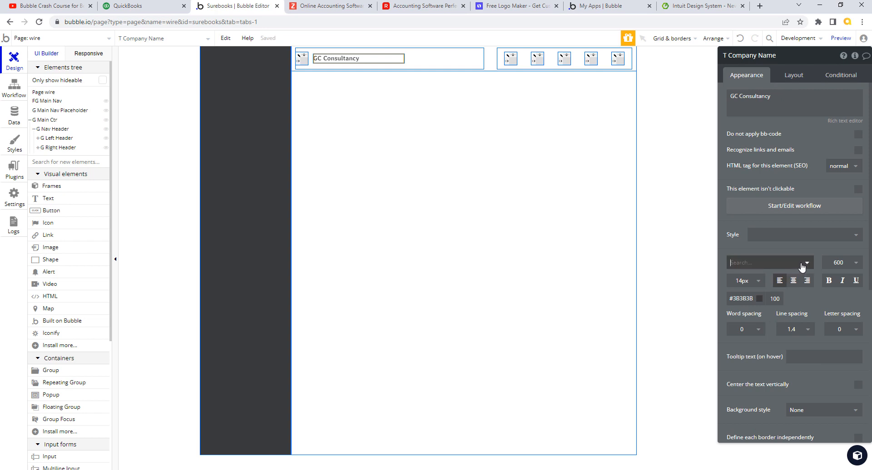
{"action": "type", "text": "inter"}
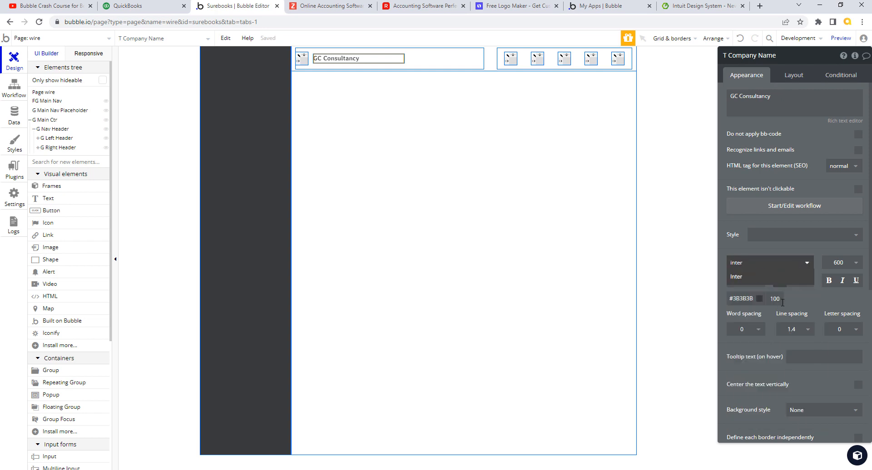
{"action": "left_click", "coordinate": [752, 281]}
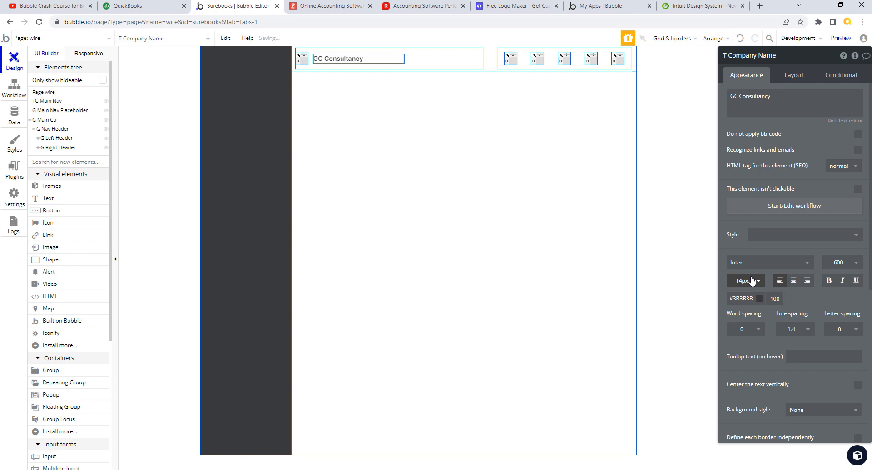
{"action": "left_click", "coordinate": [856, 235]}
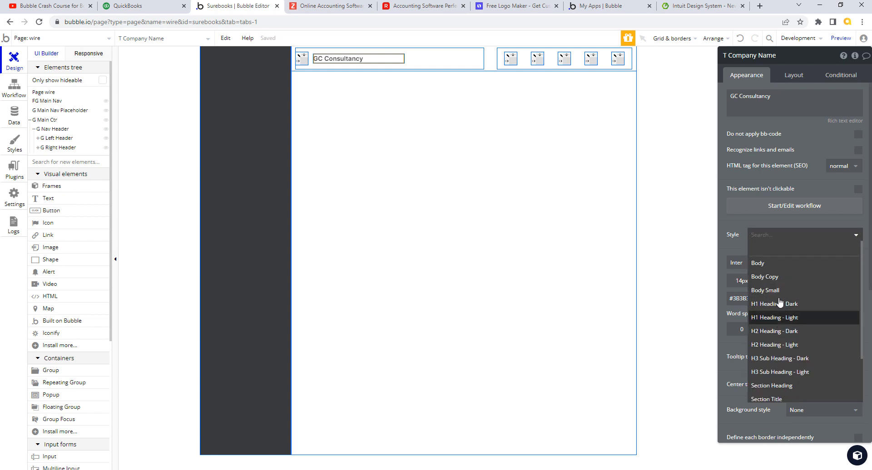
Step: Create a text style named 'SubHeader Left' from the company-name text's current formatting
{"action": "left_click", "coordinate": [735, 249]}
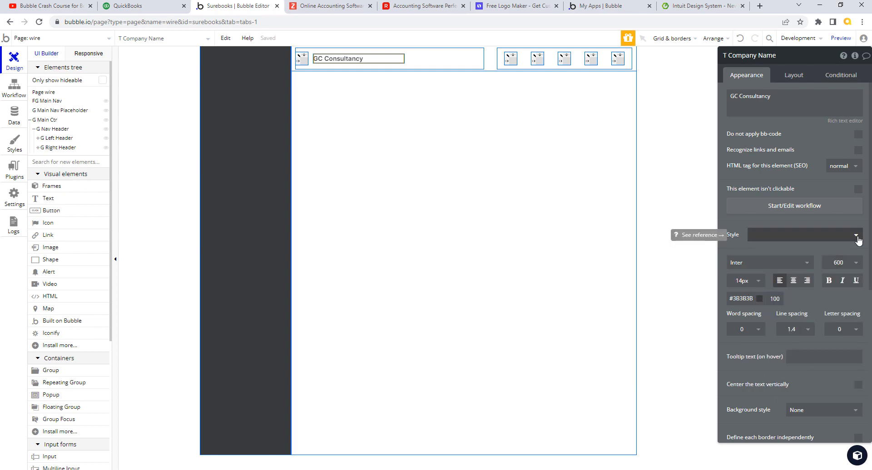
{"action": "left_click", "coordinate": [857, 237]}
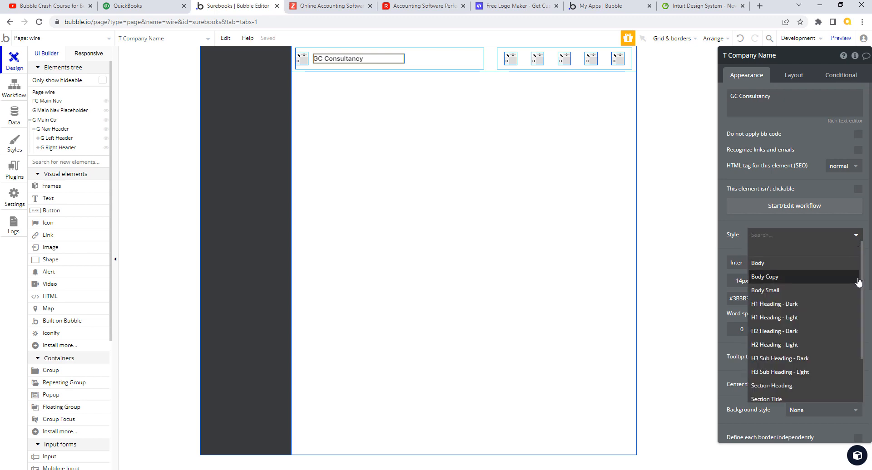
{"action": "left_click_drag", "start_coordinate": [862, 300], "coordinate": [865, 354]}
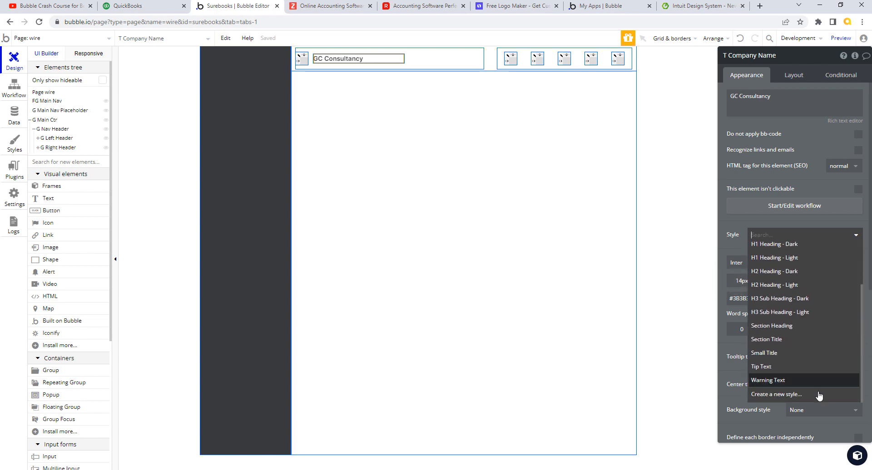
{"action": "left_click", "coordinate": [794, 398]}
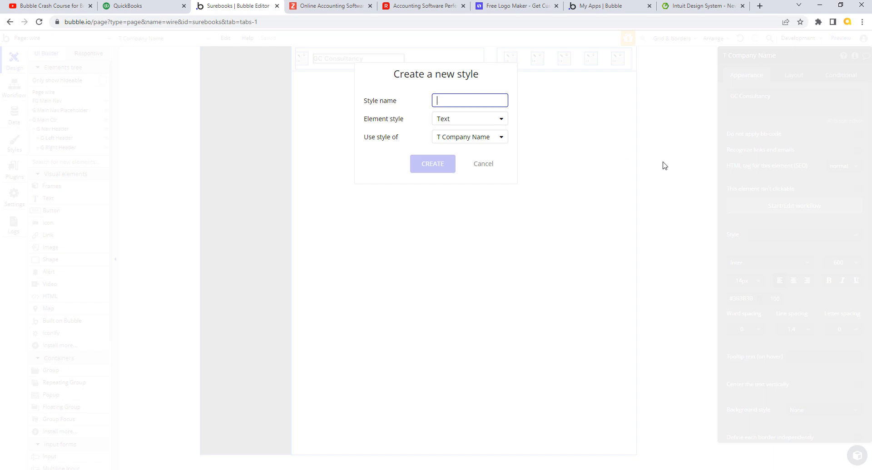
{"action": "key", "text": "BackSpace"}
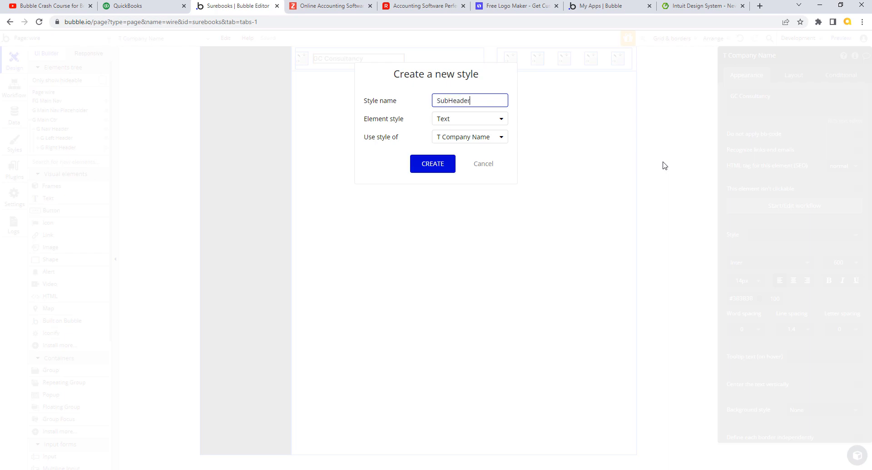
{"action": "type", "text": "Left"}
{"action": "key", "text": "Return"}
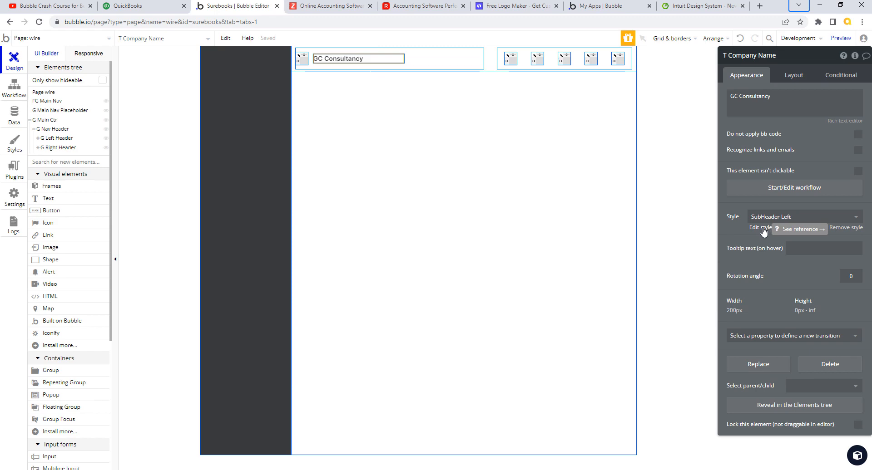
Step: Open the SubHeader Left style (Inter 14px, weight 600) and view the QuickBooks dashboard
{"action": "left_click", "coordinate": [760, 228]}
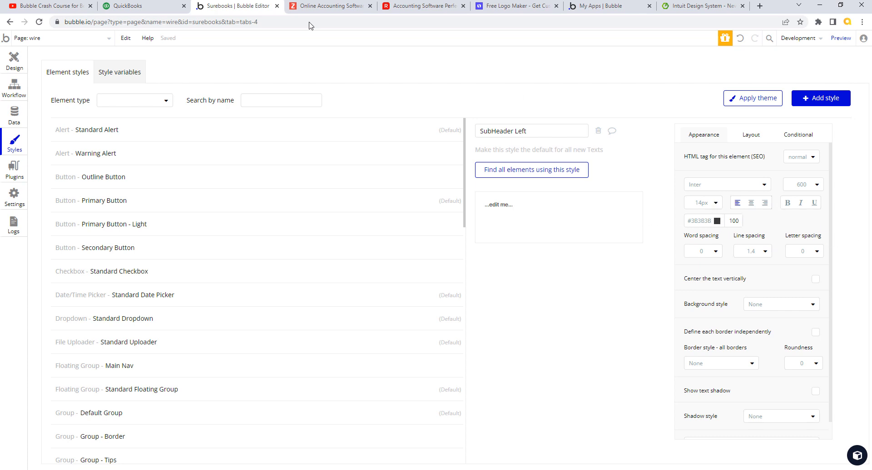
{"action": "left_click", "coordinate": [152, 7]}
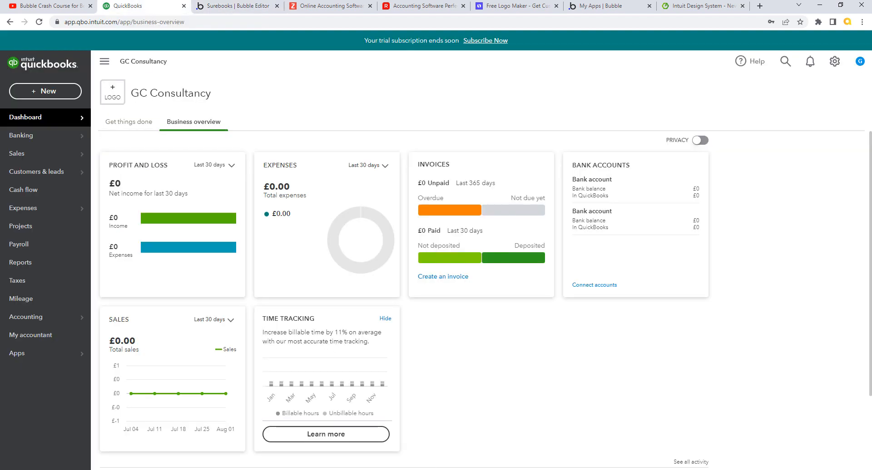
Step: Sample the dark grey #515255 from QuickBooks' company name into Snagit's Fill colour and select its hex code
{"action": "key", "text": "alt+Tab"}
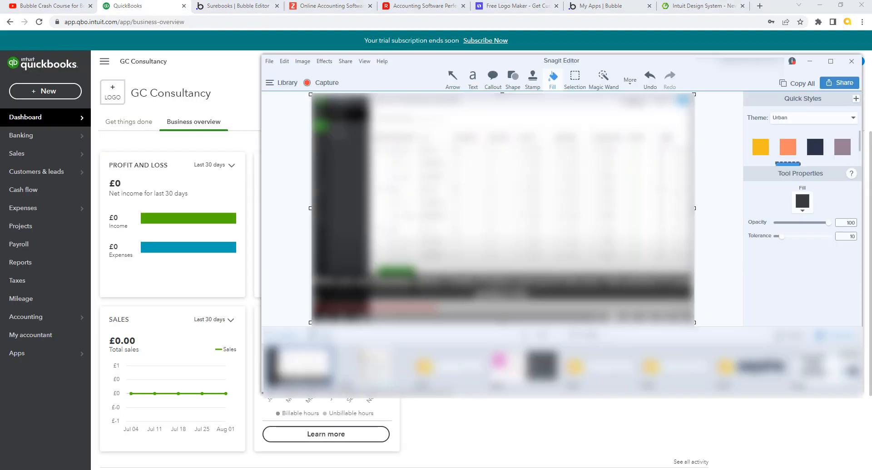
{"action": "left_click", "coordinate": [802, 211]}
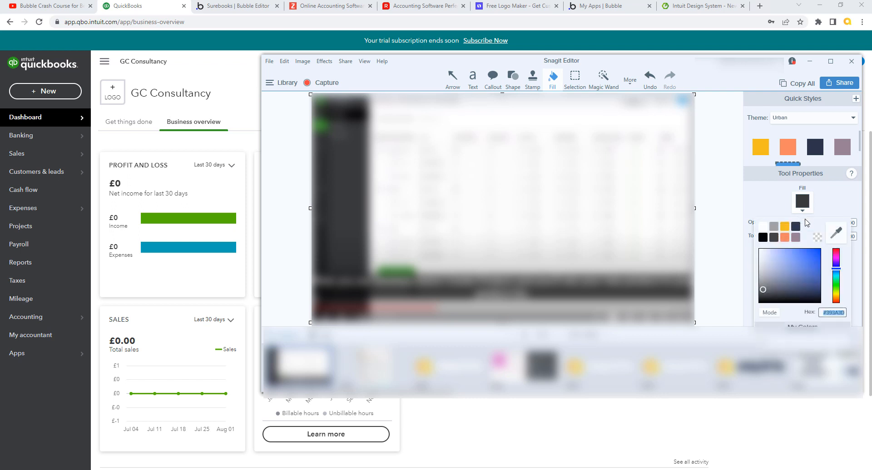
{"action": "left_click", "coordinate": [835, 233]}
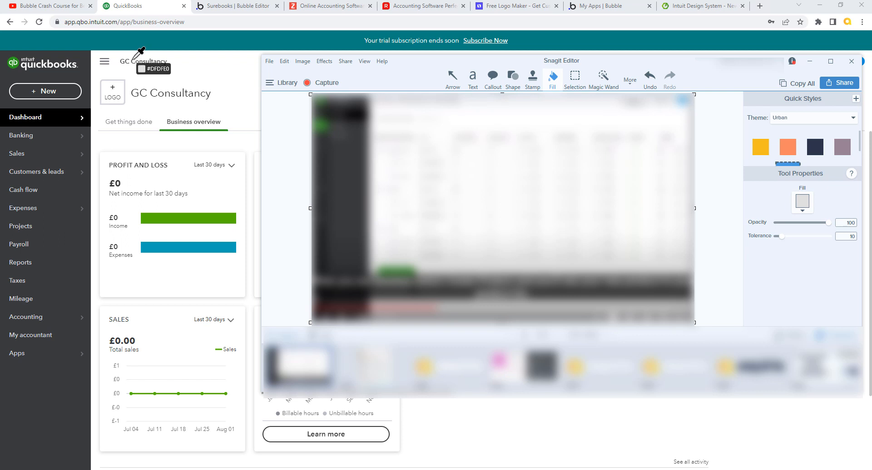
{"action": "left_click", "coordinate": [133, 58]}
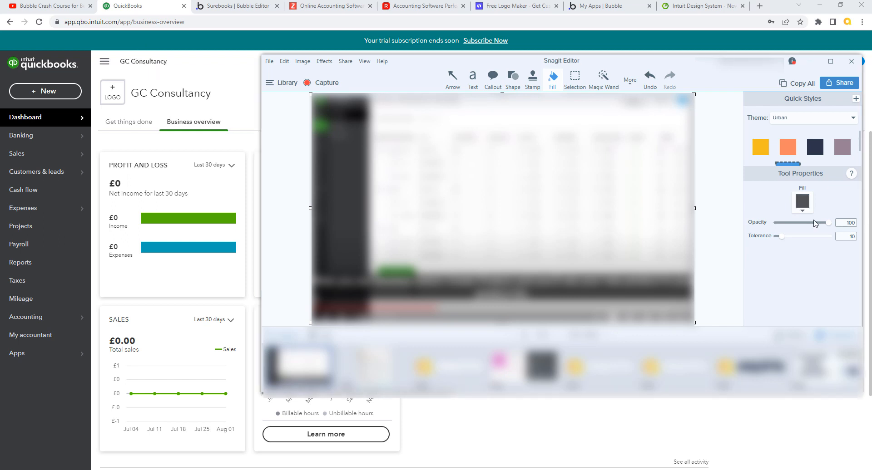
{"action": "left_click", "coordinate": [803, 211]}
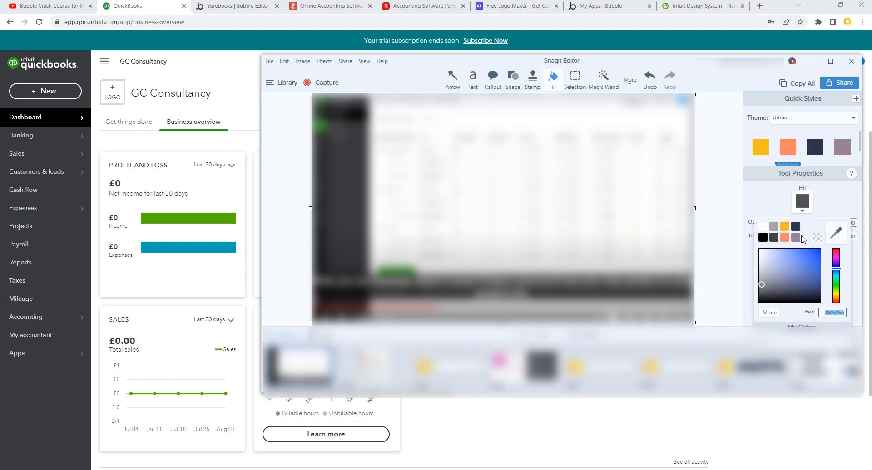
{"action": "left_click", "coordinate": [827, 313]}
{"action": "left_click_drag", "start_coordinate": [826, 313], "coordinate": [845, 316]}
{"action": "key", "text": "ctrl+c"}
{"action": "left_click", "coordinate": [227, 8]}
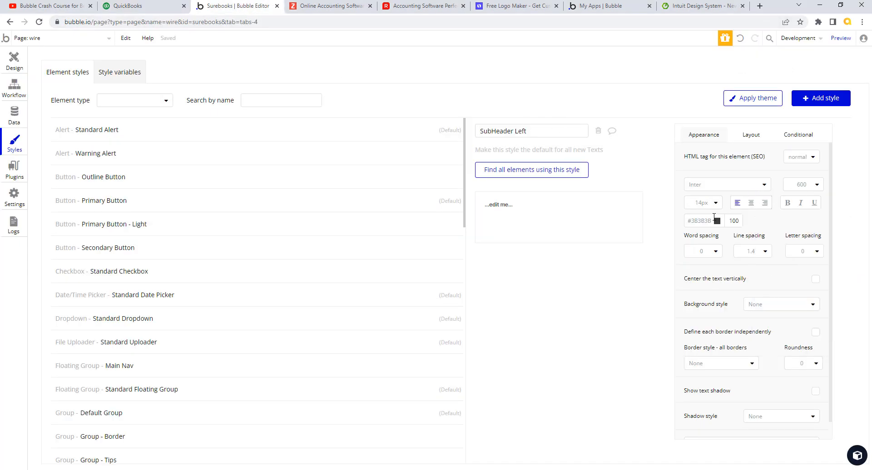
Step: Paste #515255 as the SubHeader Left style's text colour and return to the wire page Design tab
{"action": "left_click_drag", "start_coordinate": [715, 221], "coordinate": [686, 227]}
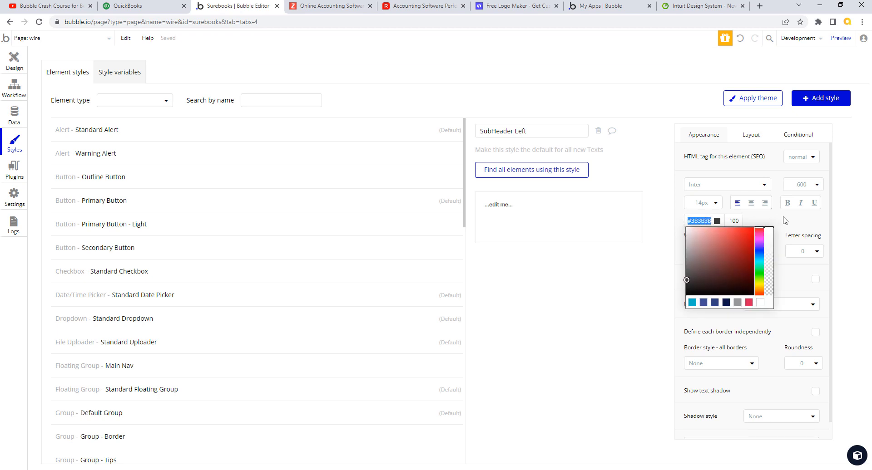
{"action": "key", "text": "ctrl+v"}
{"action": "left_click", "coordinate": [843, 239]}
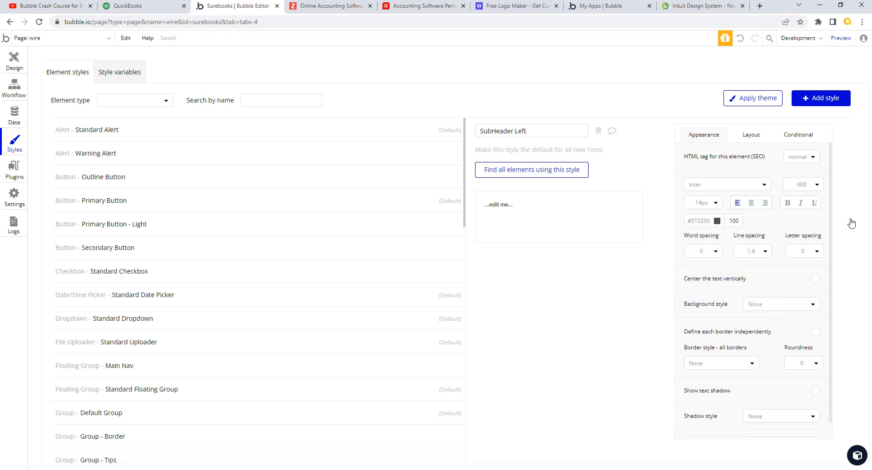
{"action": "left_click", "coordinate": [163, 8]}
{"action": "left_click", "coordinate": [204, 7]}
{"action": "left_click", "coordinate": [14, 60]}
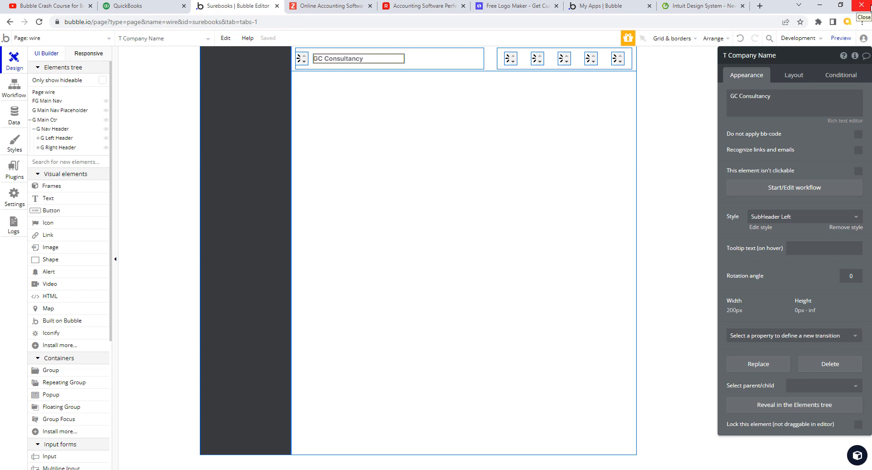
Step: Select G Right Header and switch its fixed width unit to pixels in Layout settings
{"action": "left_click", "coordinate": [526, 62]}
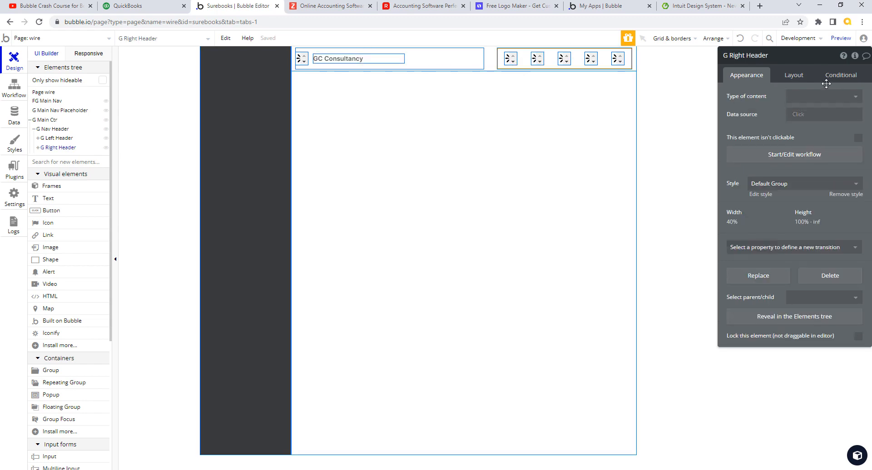
{"action": "left_click", "coordinate": [799, 77]}
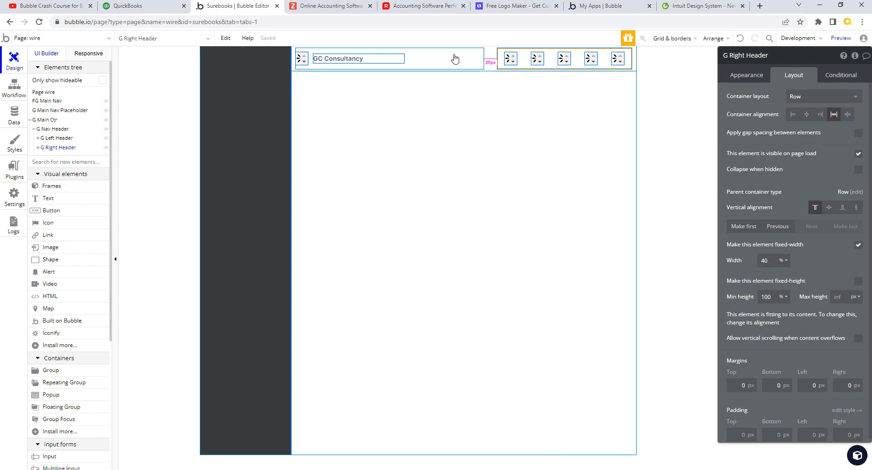
{"action": "left_click", "coordinate": [172, 7]}
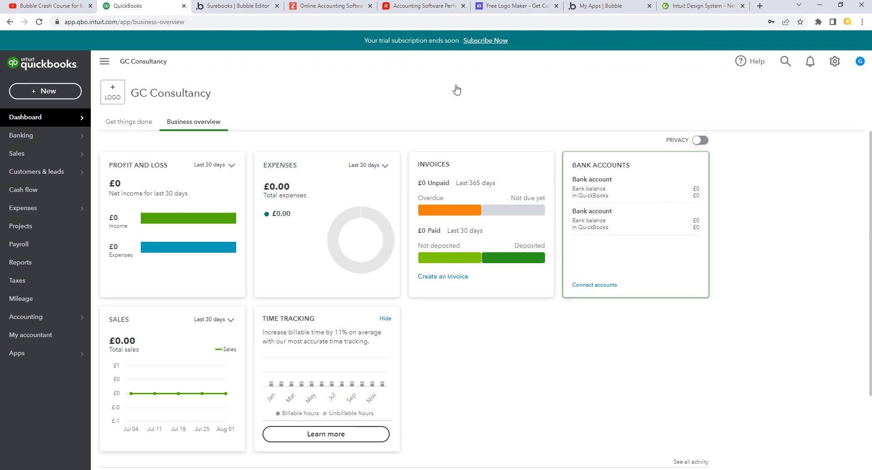
{"action": "left_click", "coordinate": [221, 7]}
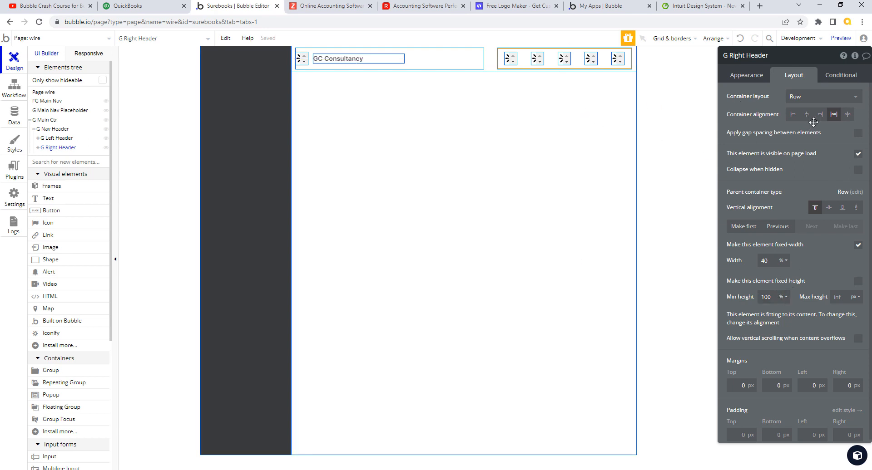
{"action": "left_click", "coordinate": [787, 263]}
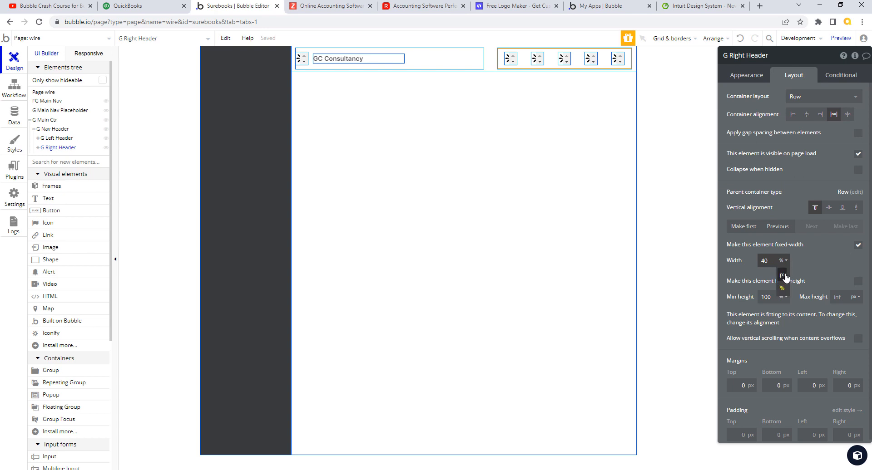
{"action": "left_click", "coordinate": [782, 275]}
{"action": "double_click", "coordinate": [765, 261]}
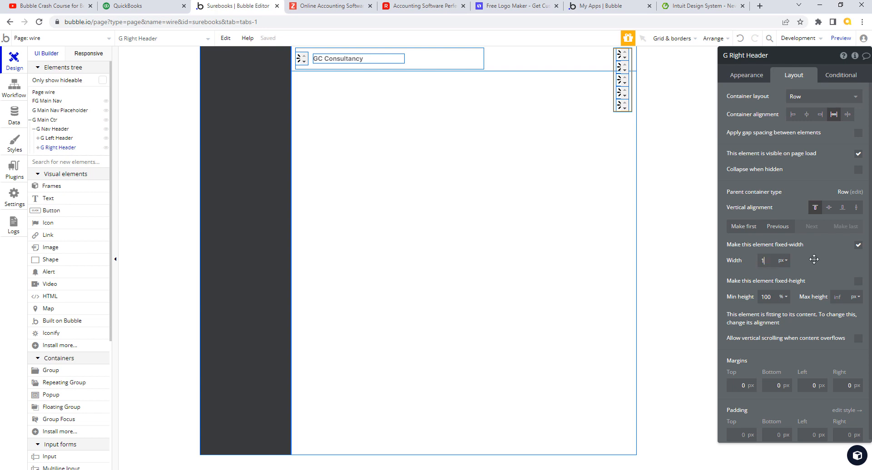
{"action": "key", "text": "Tab"}
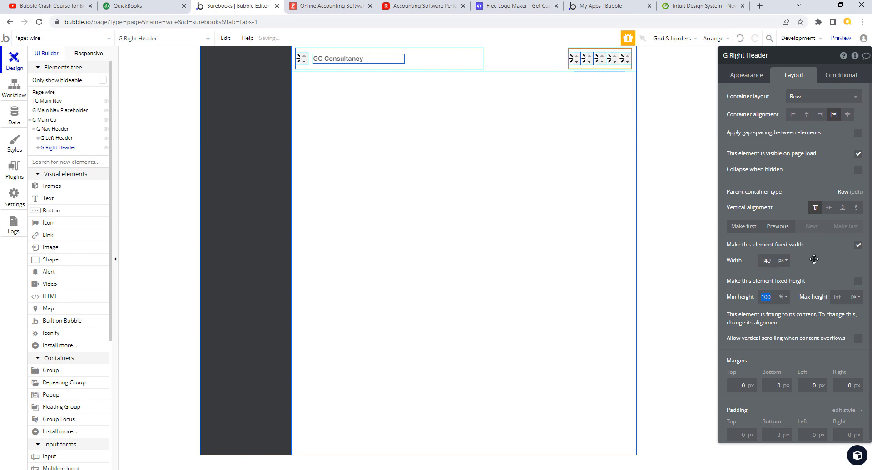
Step: Try G Right Header widths of 180 px and then 280 px, comparing with QuickBooks
{"action": "double_click", "coordinate": [754, 262]}
{"action": "type", "text": "180"}
{"action": "key", "text": "Tab"}
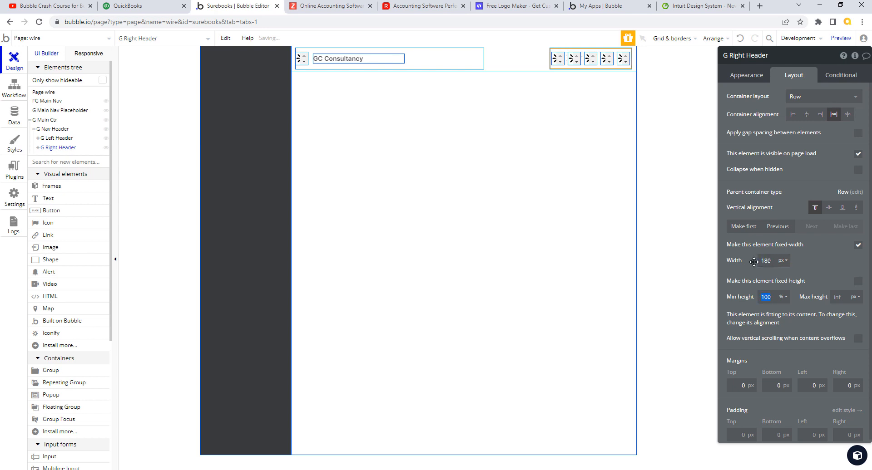
{"action": "left_click_drag", "start_coordinate": [775, 259], "coordinate": [755, 254]}
{"action": "type", "text": "280"}
{"action": "key", "text": "Tab"}
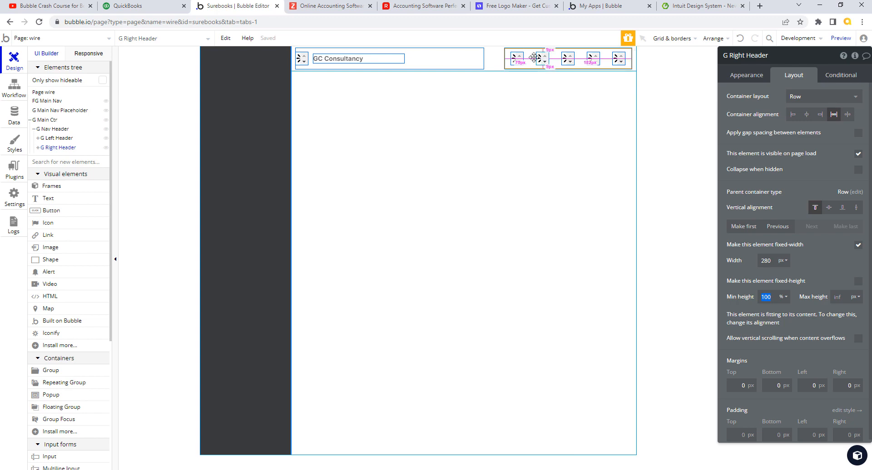
{"action": "left_click", "coordinate": [163, 10]}
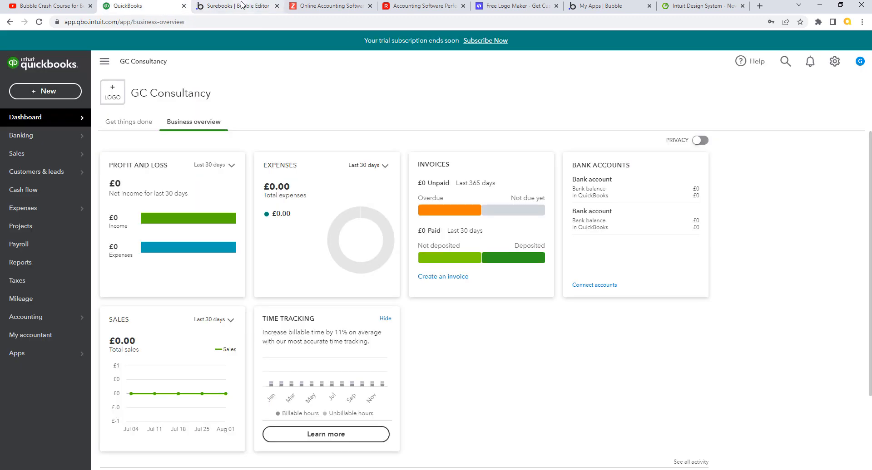
{"action": "left_click", "coordinate": [241, 6]}
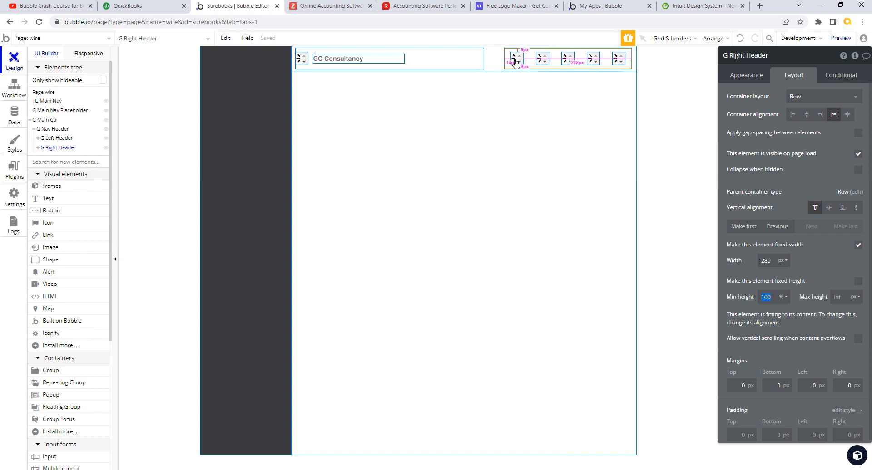
Step: Settle on a 260 px fixed width for G Right Header and check it against QuickBooks
{"action": "left_click", "coordinate": [771, 260]}
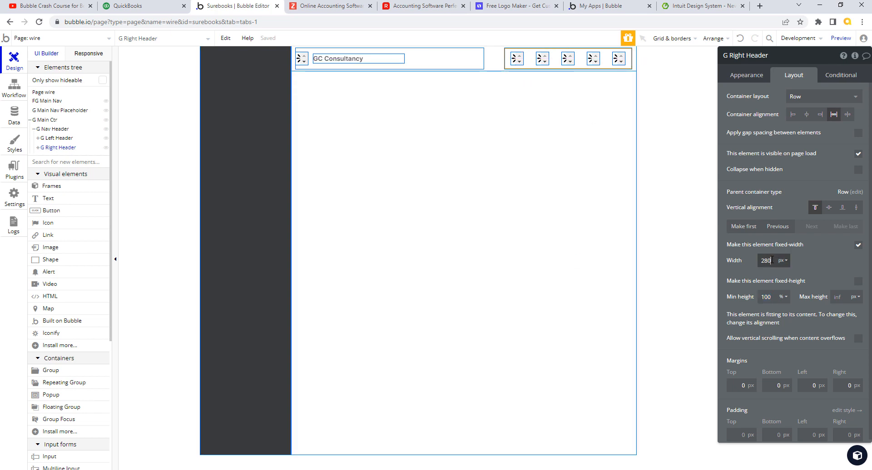
{"action": "type", "text": "6"}
{"action": "left_click", "coordinate": [824, 264]}
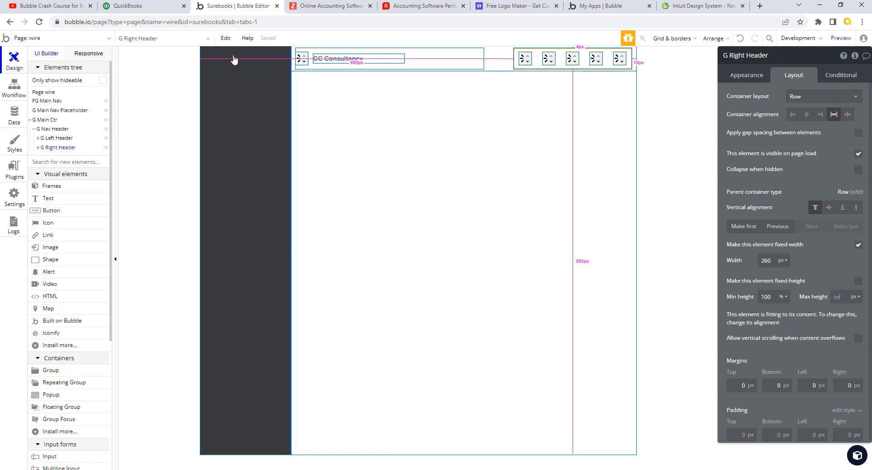
{"action": "left_click", "coordinate": [134, 8]}
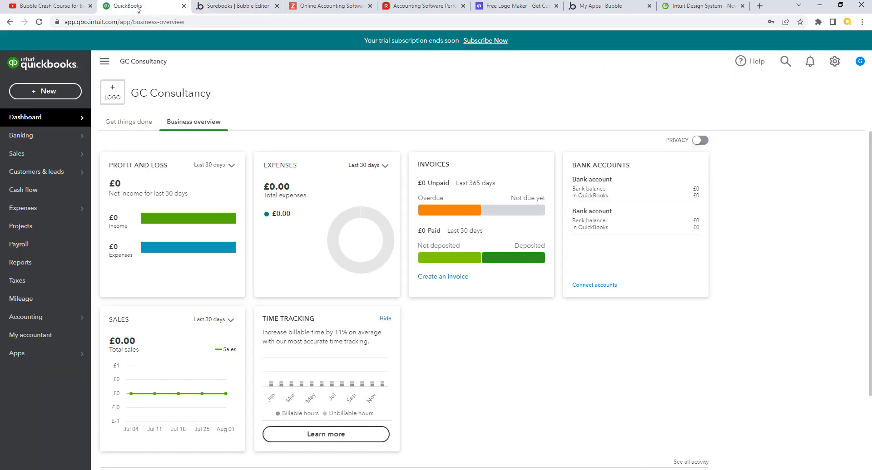
{"action": "left_click", "coordinate": [227, 7]}
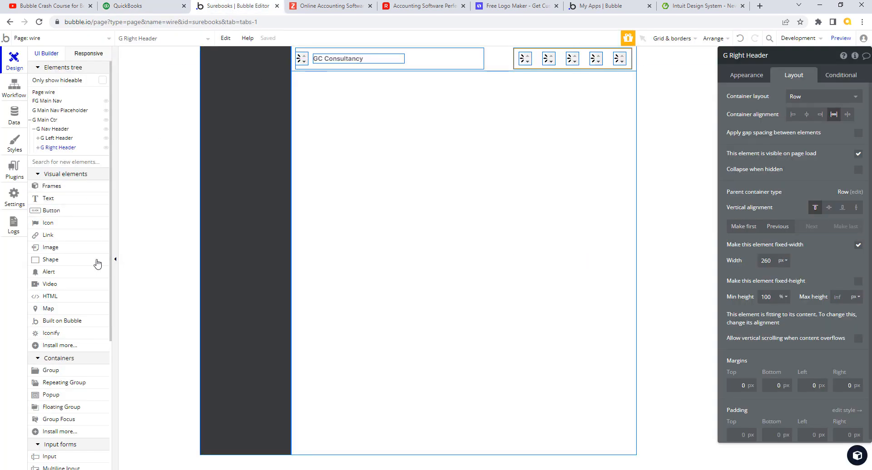
{"action": "left_click", "coordinate": [67, 250]}
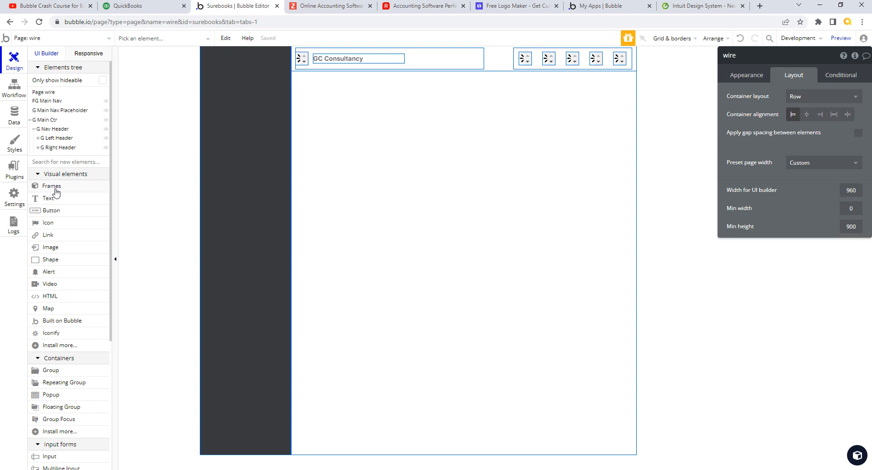
Step: Select G Main Nav Placeholder and set its padding to 10 px on all four sides
{"action": "left_click", "coordinate": [269, 96]}
{"action": "type", "text": "10"}
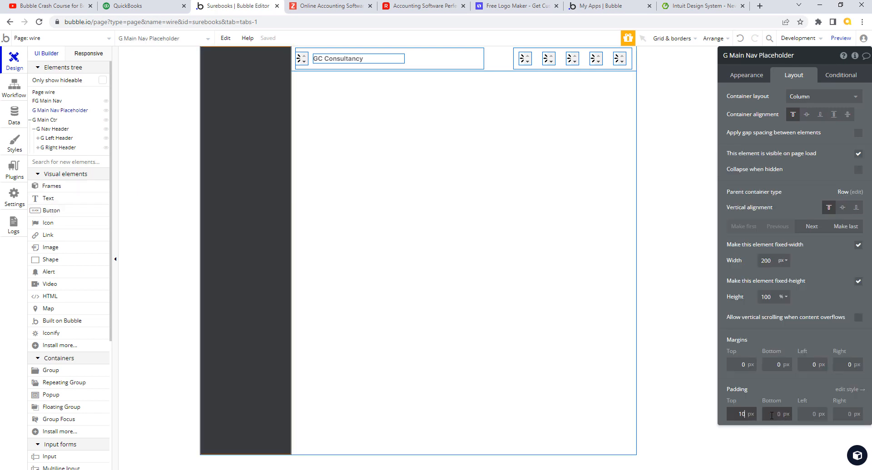
{"action": "left_click", "coordinate": [779, 414]}
{"action": "type", "text": "10"}
{"action": "key", "text": "Tab"}
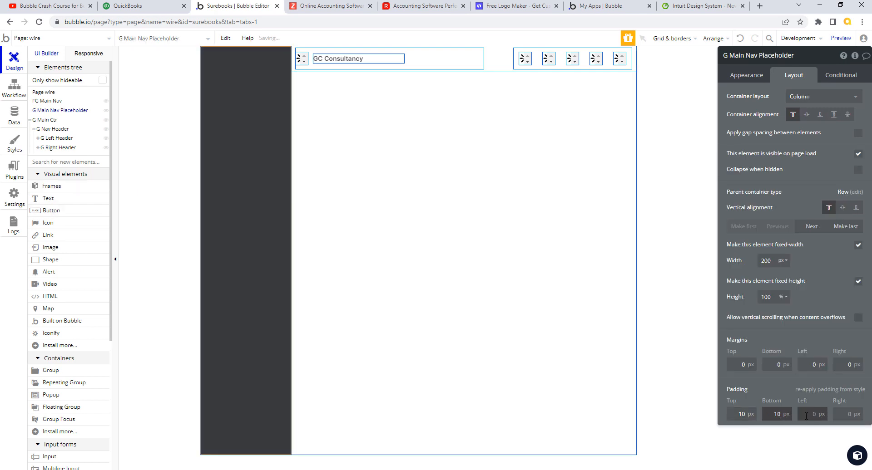
{"action": "type", "text": "10"}
{"action": "left_click", "coordinate": [857, 417]}
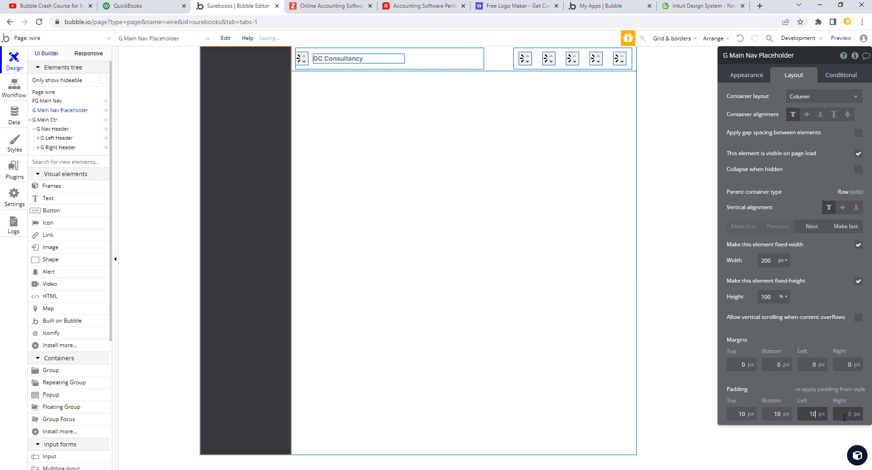
{"action": "left_click", "coordinate": [867, 420]}
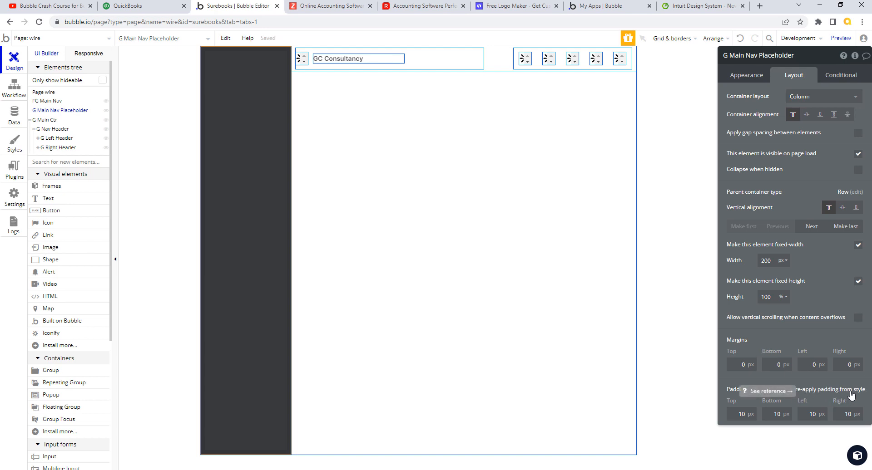
Step: Reset the placeholder's top, bottom, left and right padding back to 0 px
{"action": "double_click", "coordinate": [739, 415]}
{"action": "type", "text": "0"}
{"action": "double_click", "coordinate": [774, 414]}
{"action": "type", "text": "0"}
{"action": "double_click", "coordinate": [813, 415]}
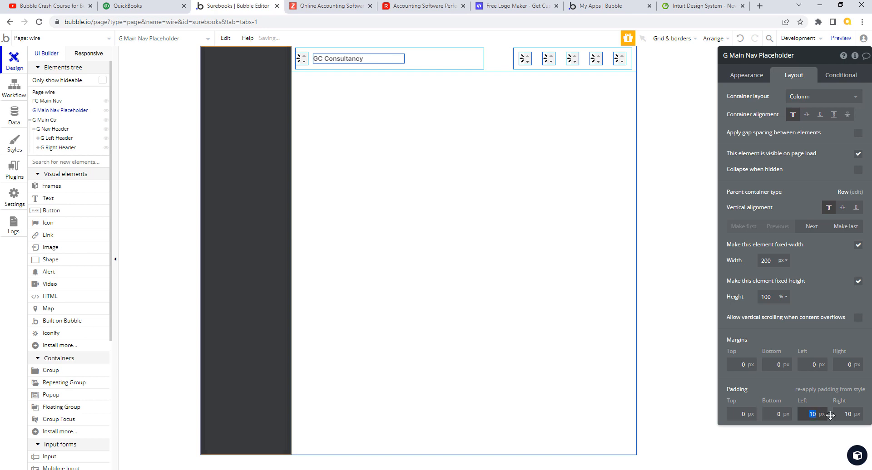
{"action": "type", "text": "0"}
{"action": "double_click", "coordinate": [847, 414]}
{"action": "type", "text": "0"}
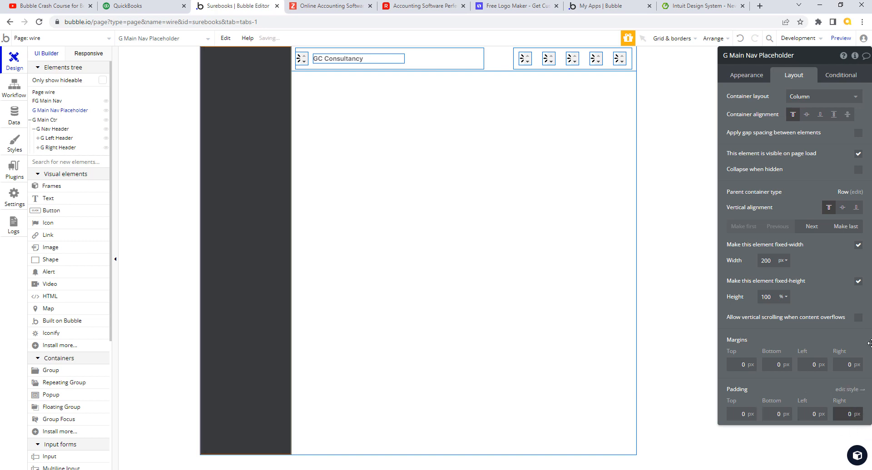
{"action": "left_click", "coordinate": [747, 76]}
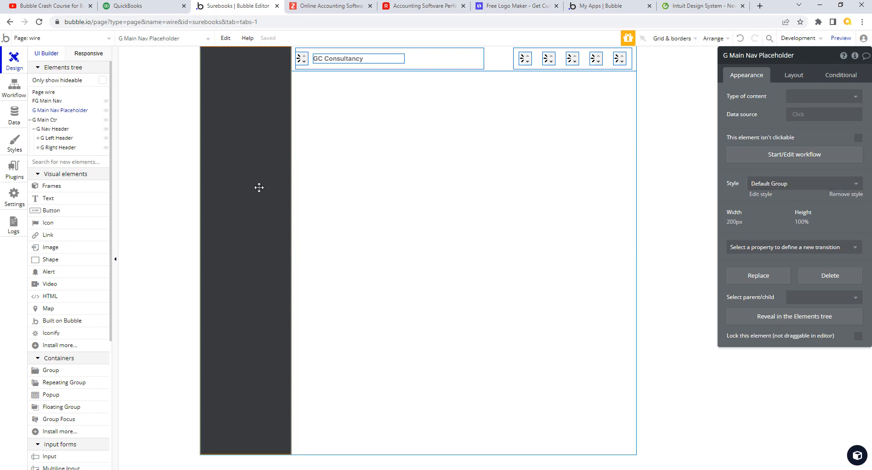
Step: Select FG Main Nav and set the Main Nav style's top and bottom padding to 10 px
{"action": "left_click", "coordinate": [45, 102]}
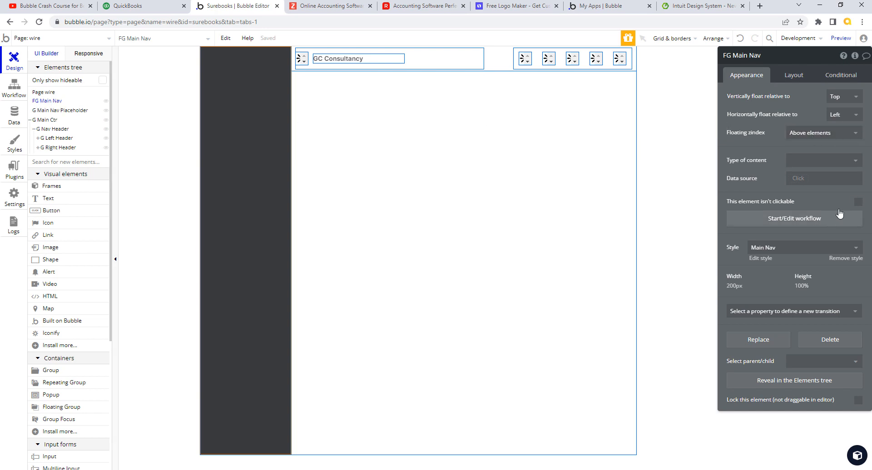
{"action": "left_click", "coordinate": [794, 76]}
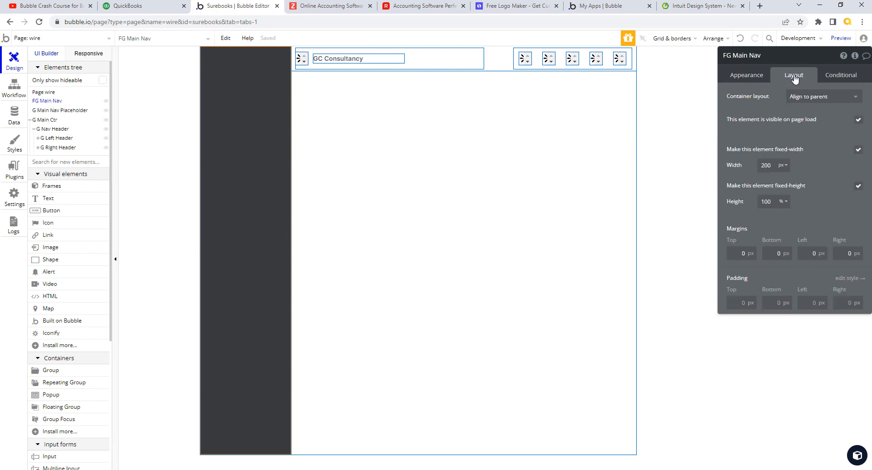
{"action": "left_click", "coordinate": [850, 278]}
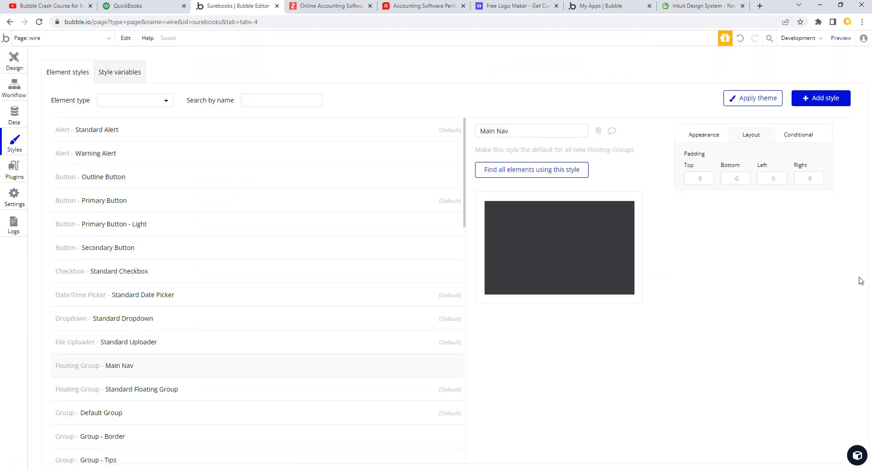
{"action": "left_click", "coordinate": [708, 178]}
{"action": "type", "text": "10"}
{"action": "left_click", "coordinate": [749, 178]}
{"action": "type", "text": "10"}
{"action": "left_click", "coordinate": [769, 180]}
{"action": "type", "text": "10"}
{"action": "left_click", "coordinate": [806, 182]}
{"action": "type", "text": "10"}
{"action": "left_click", "coordinate": [865, 226]}
{"action": "left_click", "coordinate": [17, 59]}
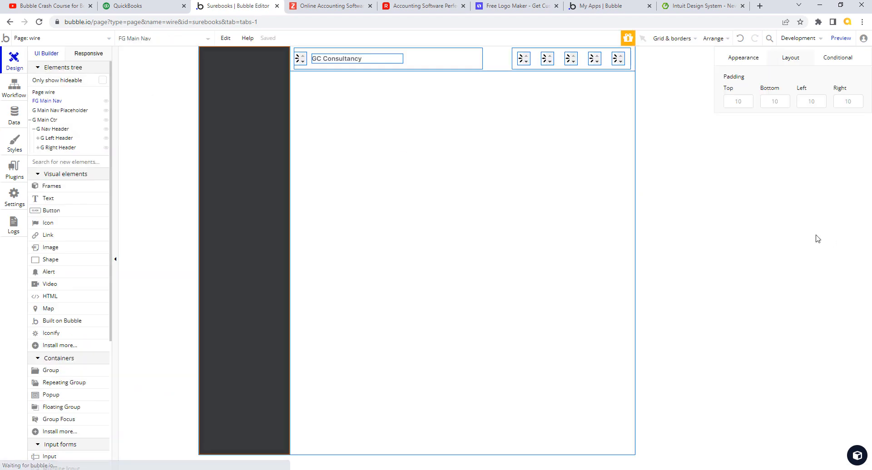
Step: Reopen the Main Nav style and set its top and bottom padding to 20 px
{"action": "left_click", "coordinate": [756, 76]}
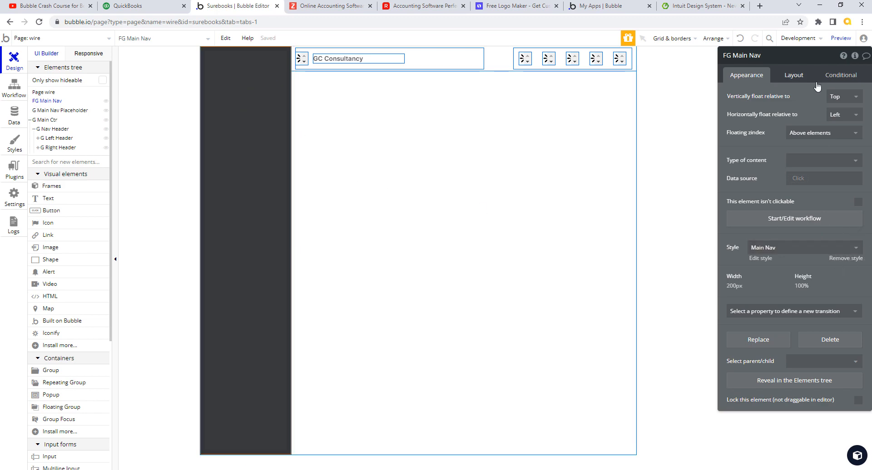
{"action": "left_click", "coordinate": [759, 260]}
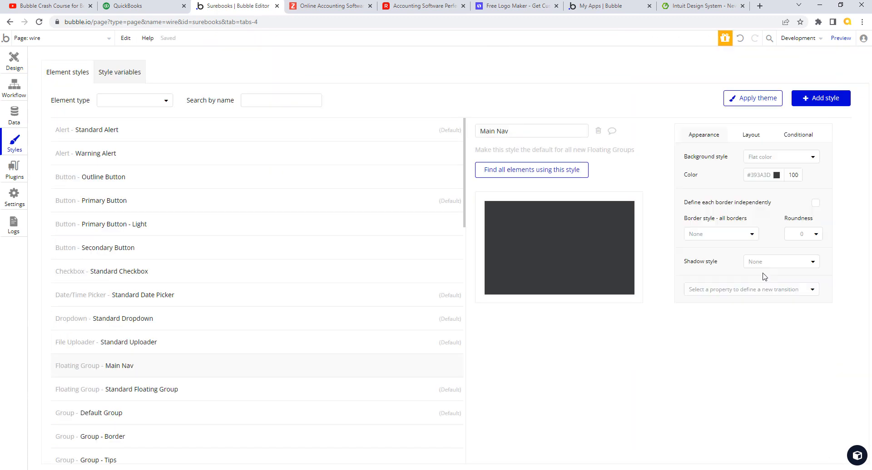
{"action": "left_click", "coordinate": [759, 139]}
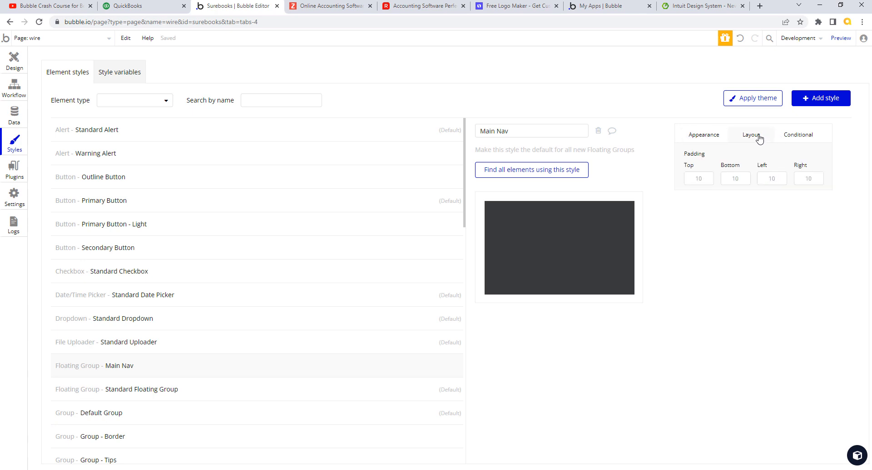
{"action": "left_click", "coordinate": [695, 178]}
{"action": "type", "text": "20"}
{"action": "left_click", "coordinate": [729, 180]}
{"action": "key", "text": "Tab"}
{"action": "left_click", "coordinate": [19, 60]}
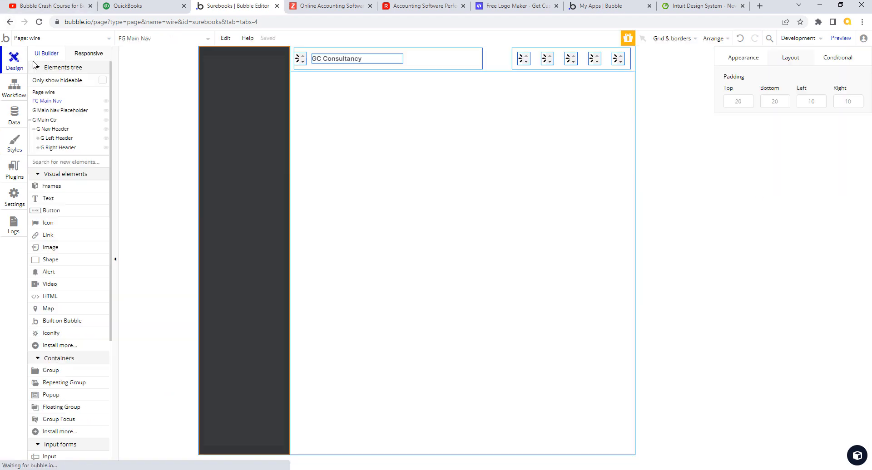
Step: Edit the Main Nav style again, changing its top and bottom padding to 15 px
{"action": "left_click", "coordinate": [268, 64]}
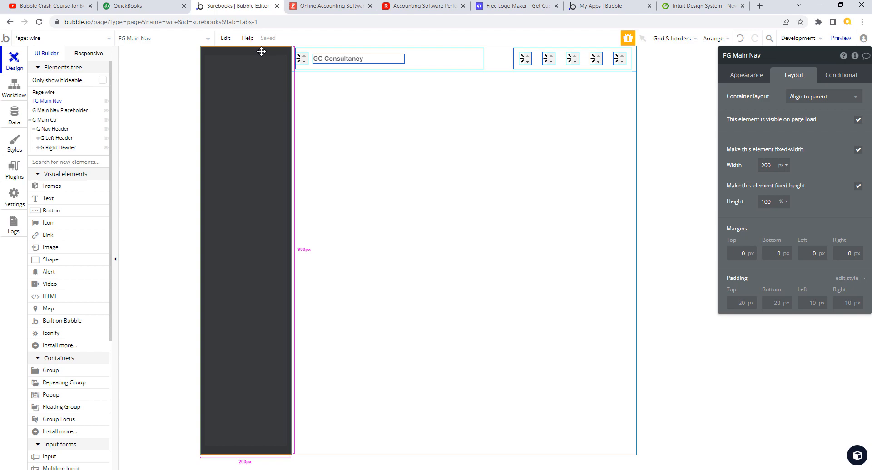
{"action": "left_click", "coordinate": [144, 6]}
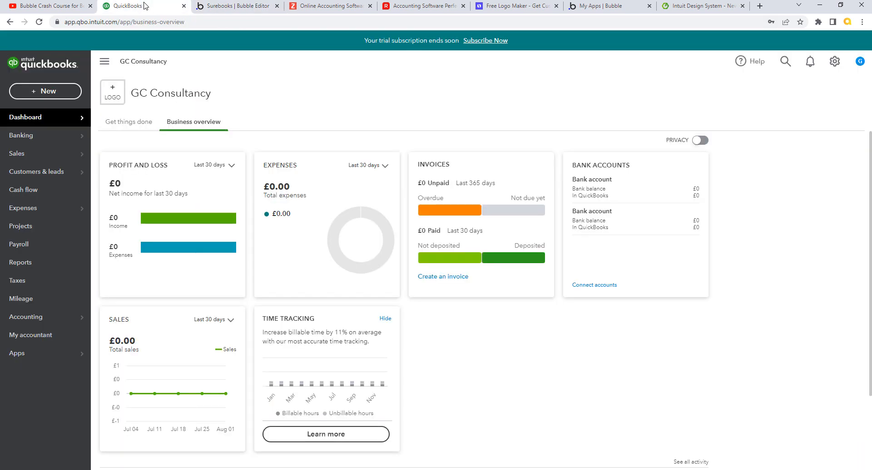
{"action": "left_click", "coordinate": [214, 7]}
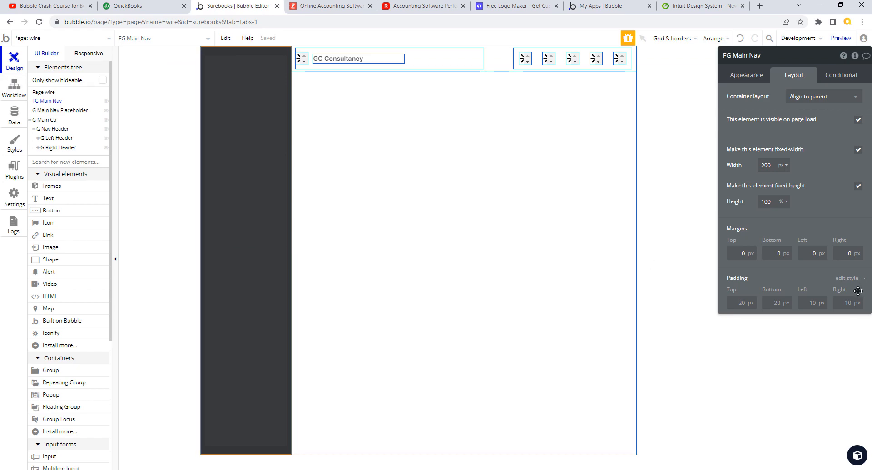
{"action": "left_click", "coordinate": [848, 278]}
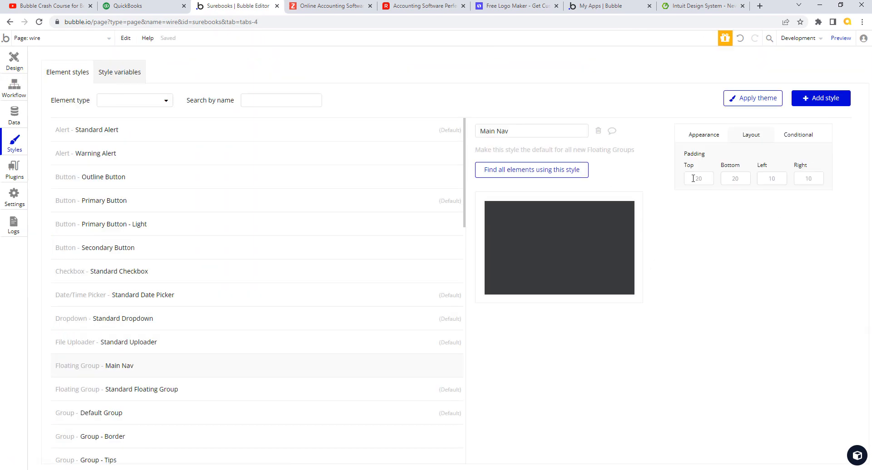
{"action": "double_click", "coordinate": [704, 180]}
{"action": "double_click", "coordinate": [729, 178]}
{"action": "type", "text": "15"}
{"action": "key", "text": "Tab"}
{"action": "left_click", "coordinate": [14, 59]}
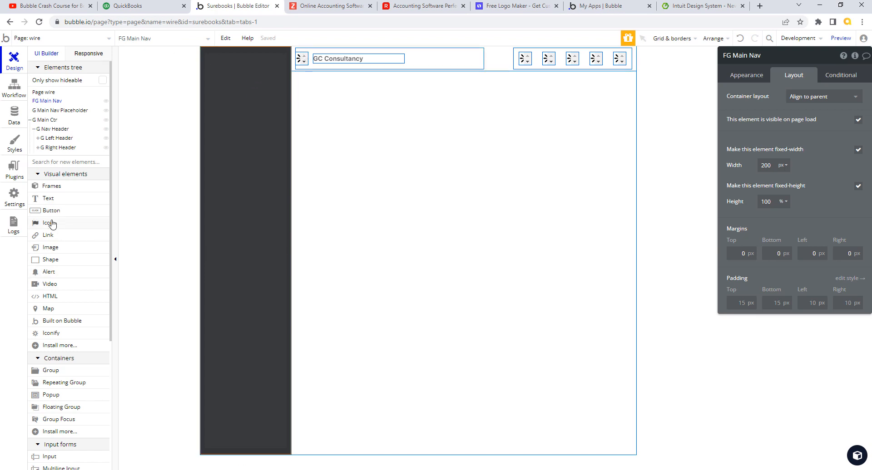
Step: Draw a new image at the top of the dark nav and move Image A into FG Main Nav
{"action": "left_click", "coordinate": [60, 248]}
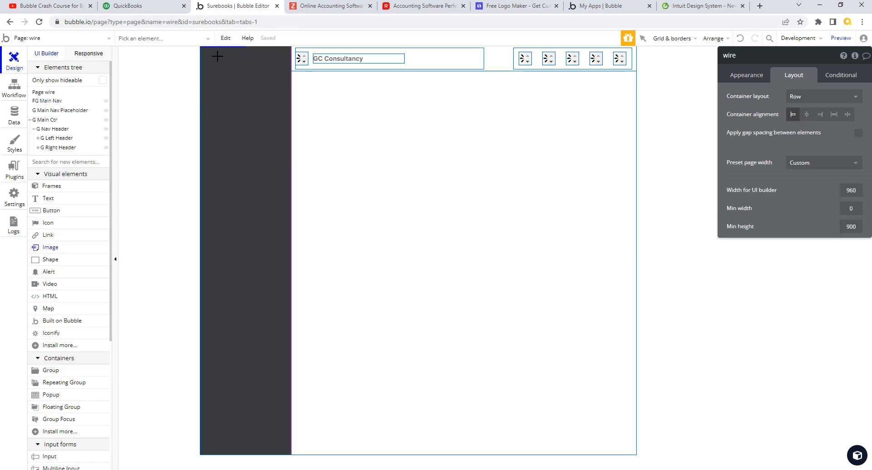
{"action": "left_click_drag", "start_coordinate": [246, 68], "coordinate": [279, 66]}
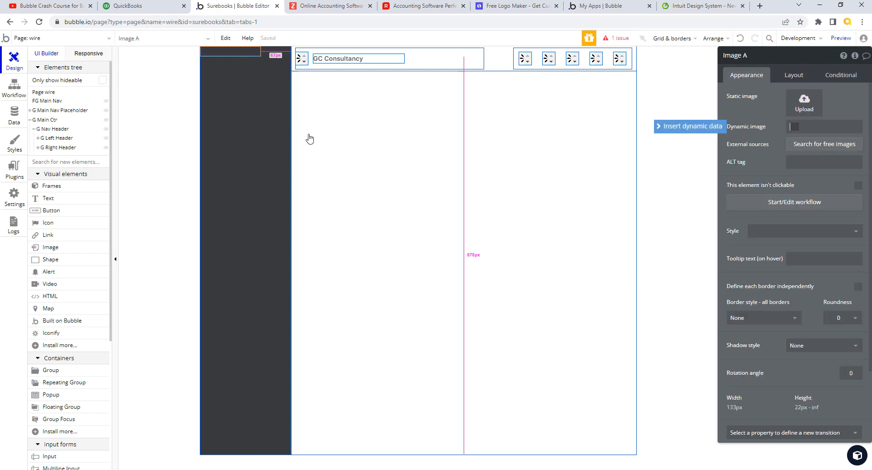
{"action": "left_click", "coordinate": [52, 102]}
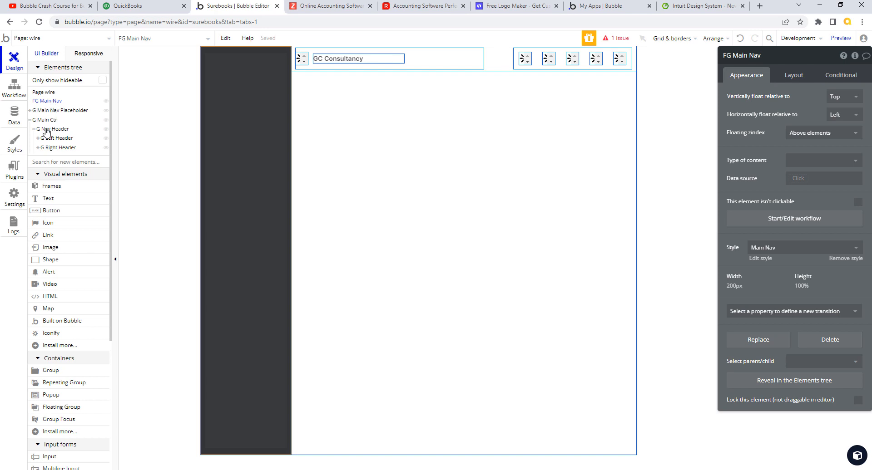
{"action": "left_click", "coordinate": [30, 111]}
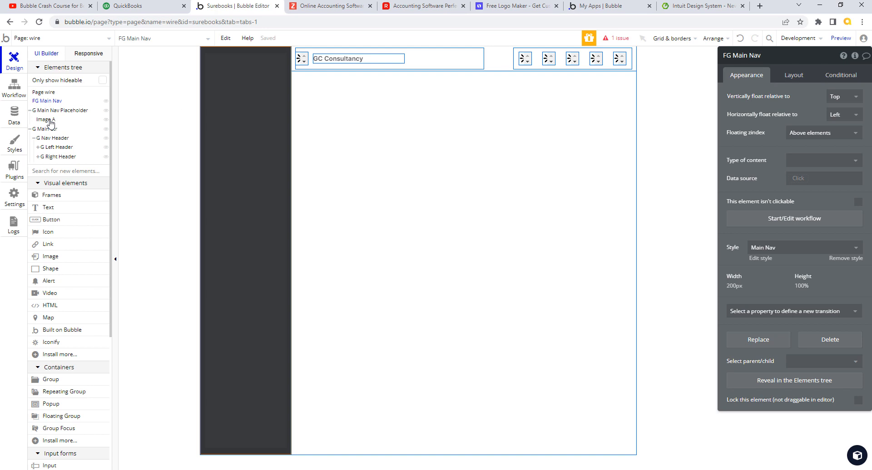
{"action": "left_click_drag", "start_coordinate": [51, 117], "coordinate": [53, 108]}
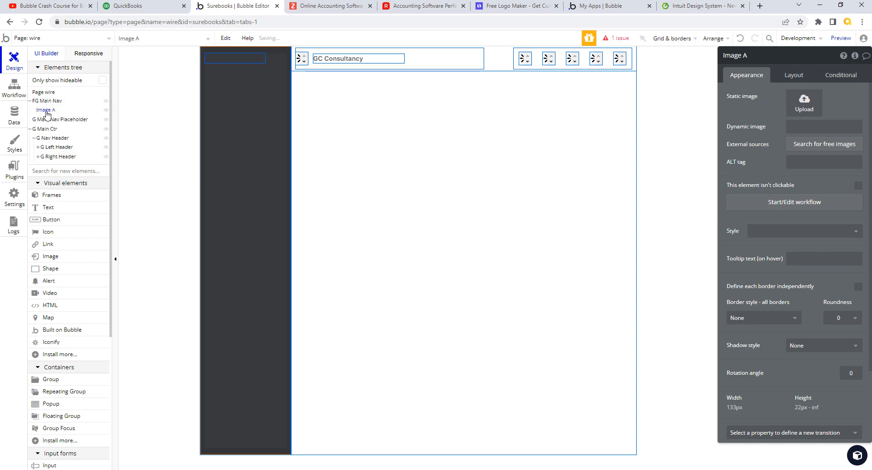
Step: Set FG Main Nav's container layout to Column
{"action": "left_click", "coordinate": [248, 58]}
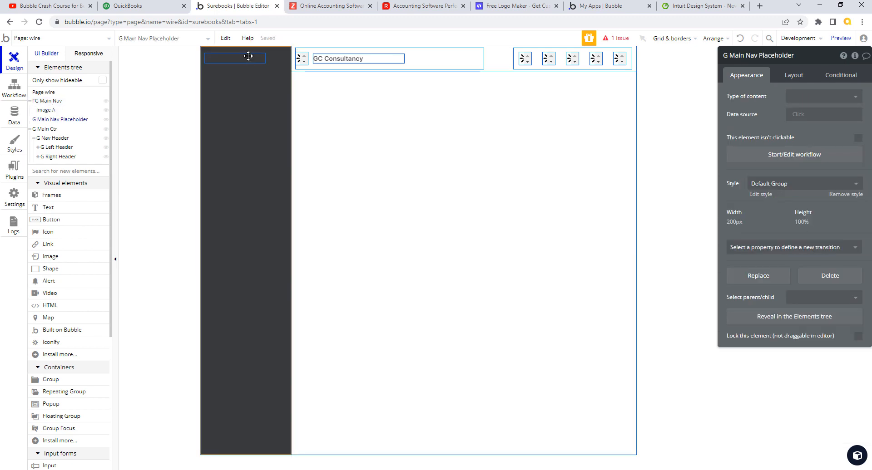
{"action": "left_click", "coordinate": [801, 77]}
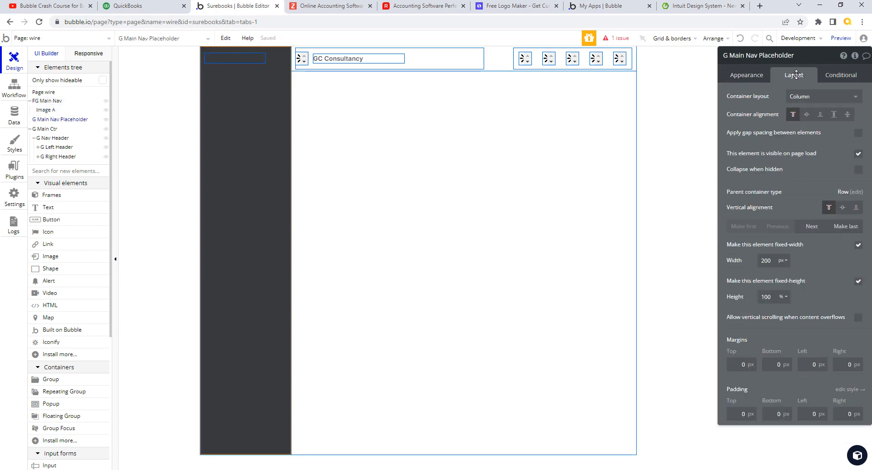
{"action": "left_click", "coordinate": [45, 111]}
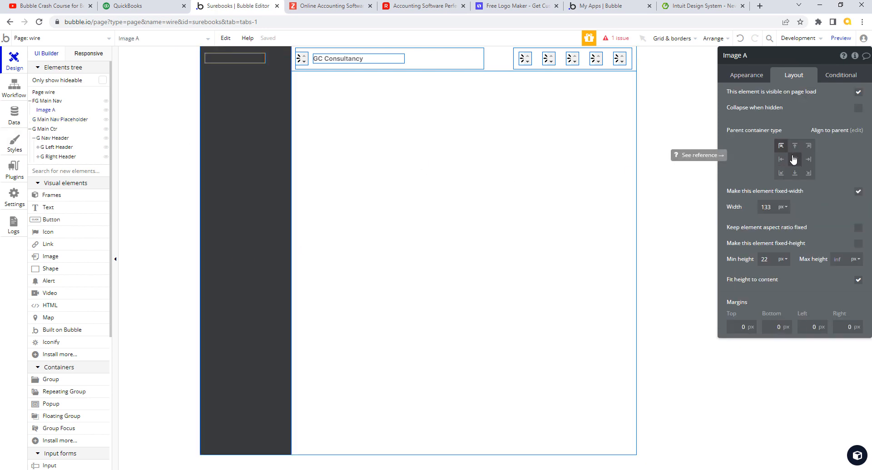
{"action": "left_click", "coordinate": [50, 100]}
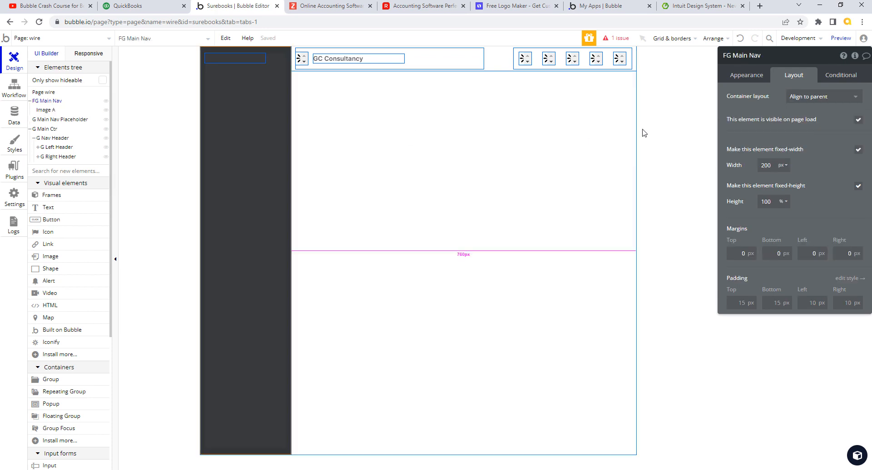
{"action": "left_click", "coordinate": [855, 102]}
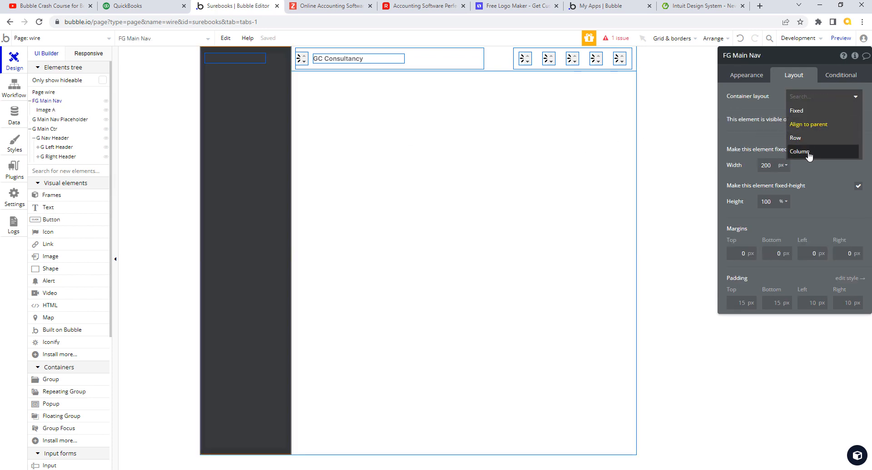
{"action": "left_click", "coordinate": [809, 152]}
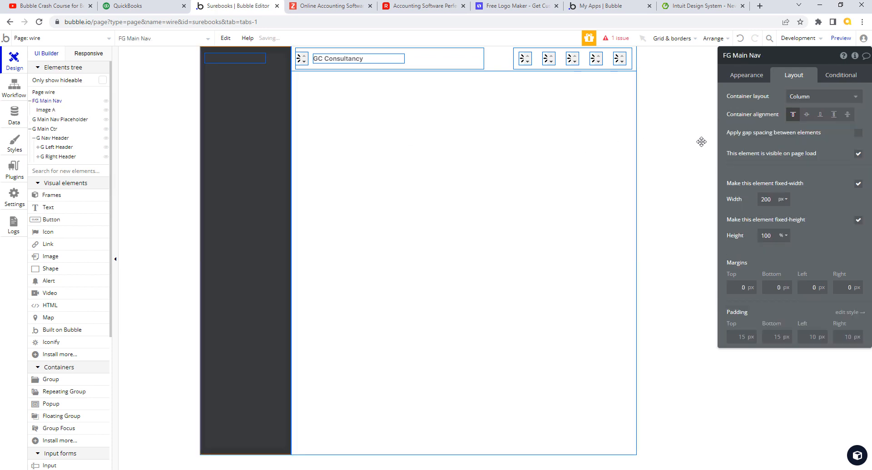
Step: Centre Image A horizontally with 100% width, unlocked aspect ratio and a fixed 36 px height
{"action": "left_click", "coordinate": [54, 112]}
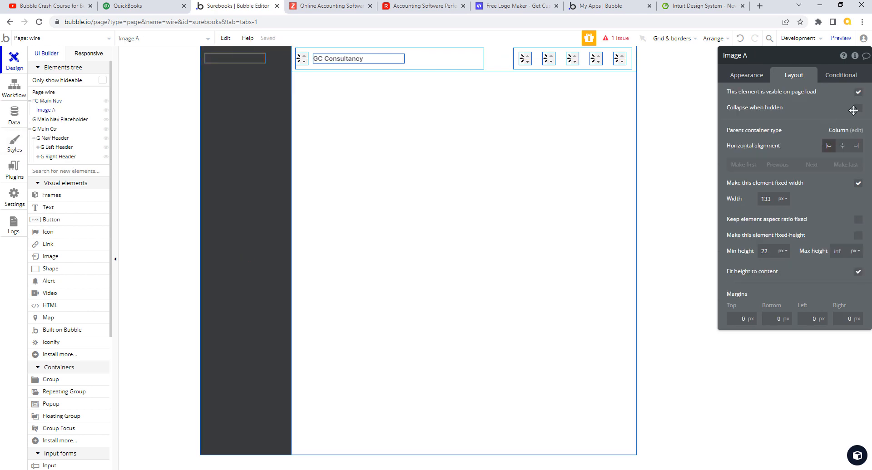
{"action": "left_click", "coordinate": [842, 146]}
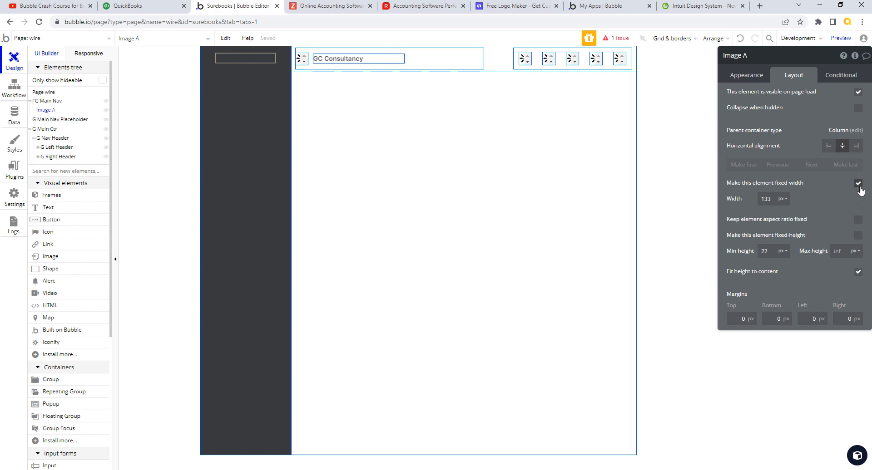
{"action": "left_click", "coordinate": [785, 200]}
{"action": "left_click", "coordinate": [782, 224]}
{"action": "double_click", "coordinate": [771, 199]}
{"action": "type", "text": "1"}
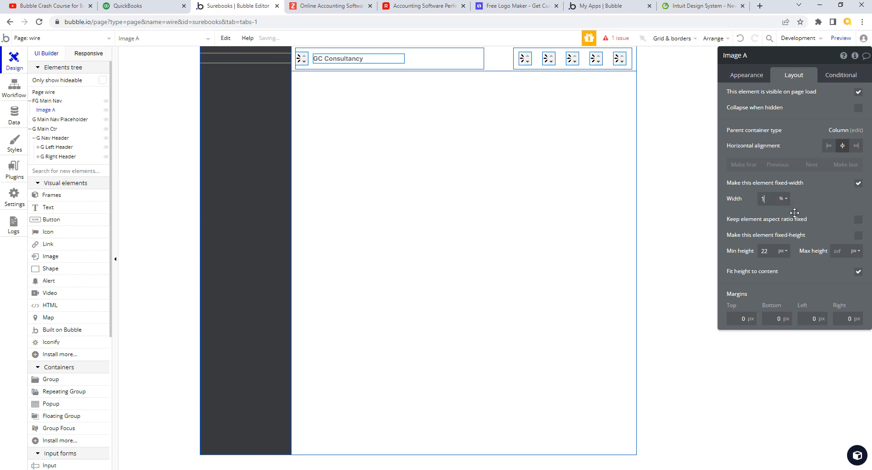
{"action": "type", "text": "00"}
{"action": "key", "text": "Tab"}
{"action": "left_click", "coordinate": [857, 220]}
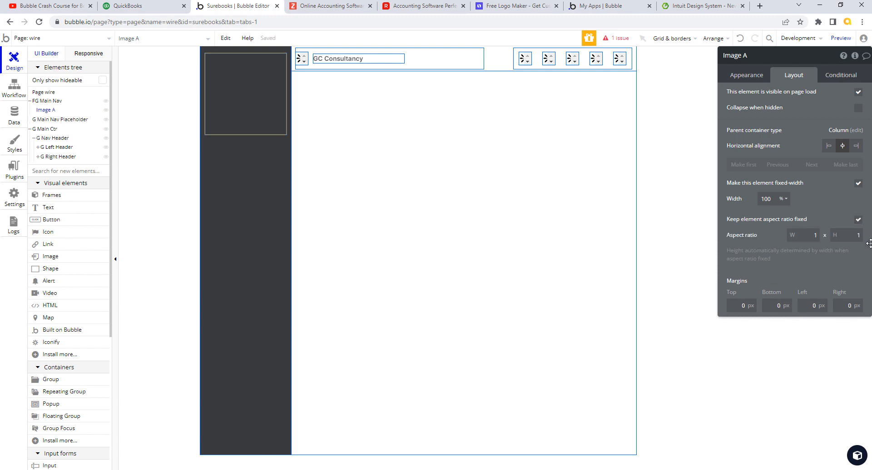
{"action": "left_click", "coordinate": [858, 219]}
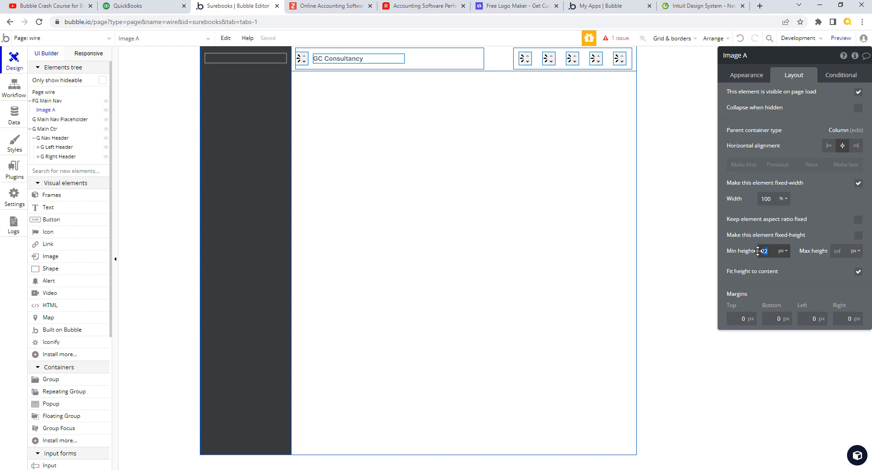
{"action": "left_click", "coordinate": [858, 236]}
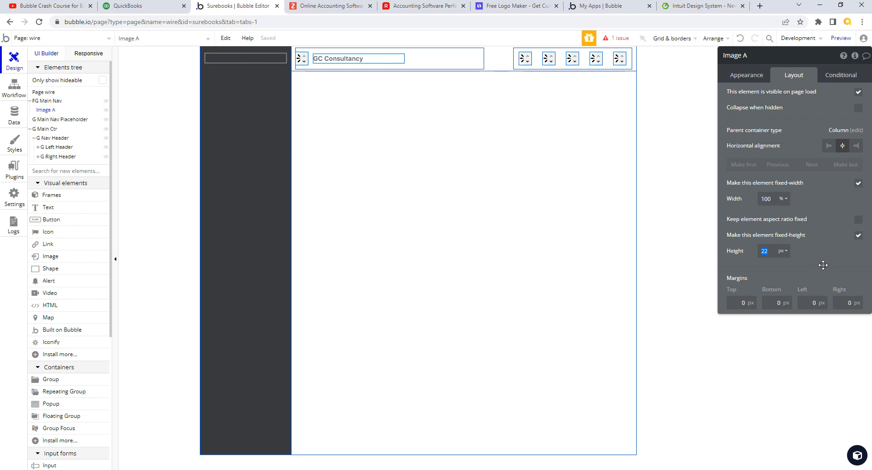
{"action": "key", "text": "Tab"}
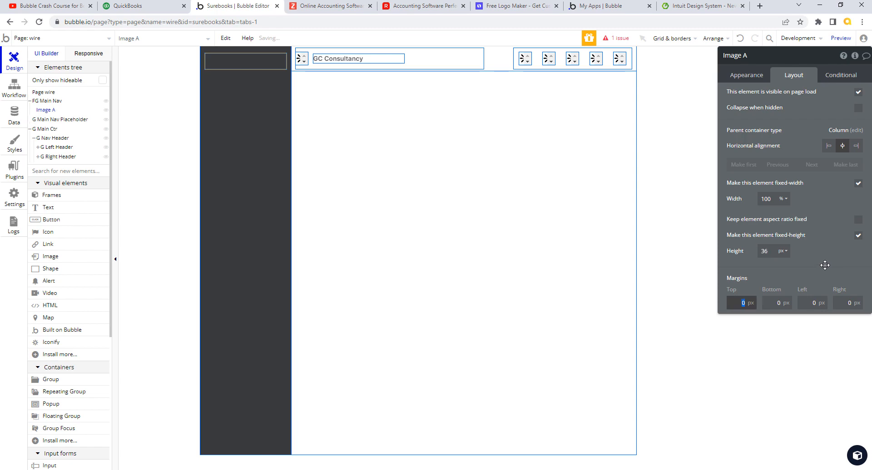
{"action": "left_click", "coordinate": [164, 9]}
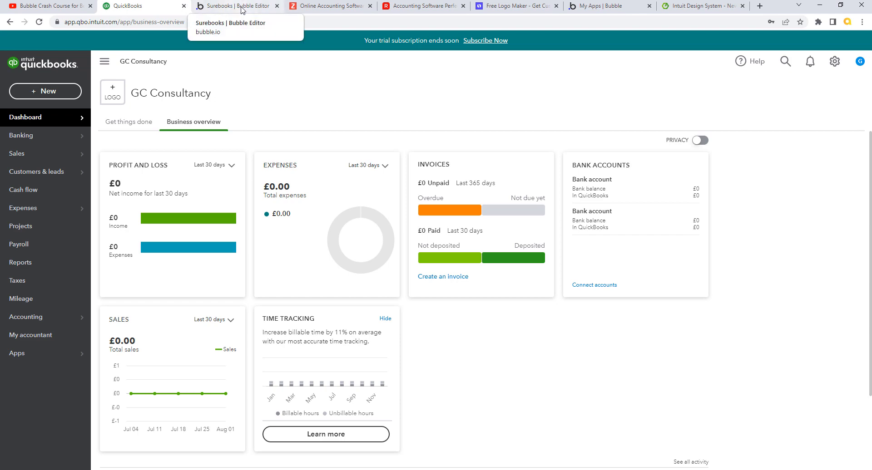
Step: Review the QuickBooks GC Consultancy dashboard's left navigation and New button, then return to Bubble
{"action": "left_click", "coordinate": [241, 9]}
{"action": "left_click", "coordinate": [164, 8]}
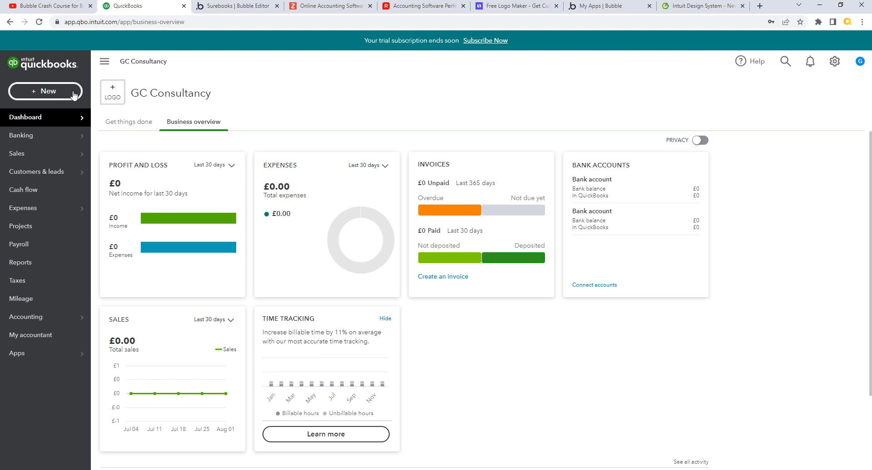
{"action": "left_click", "coordinate": [229, 8]}
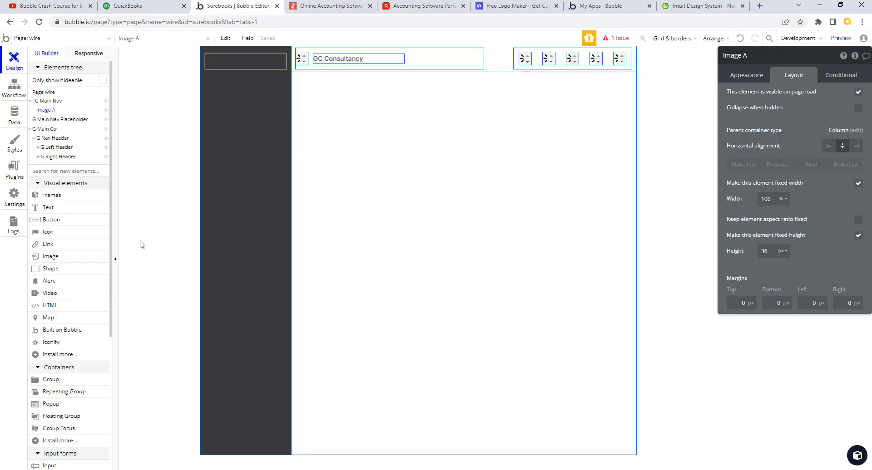
Step: Turn on gap spacing in FG Main Nav with a 14 px row gap
{"action": "left_click", "coordinate": [59, 220]}
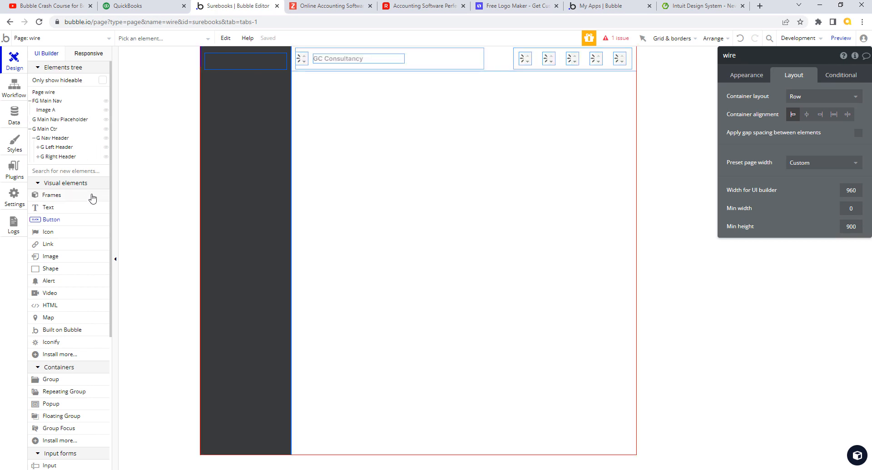
{"action": "left_click", "coordinate": [74, 221]}
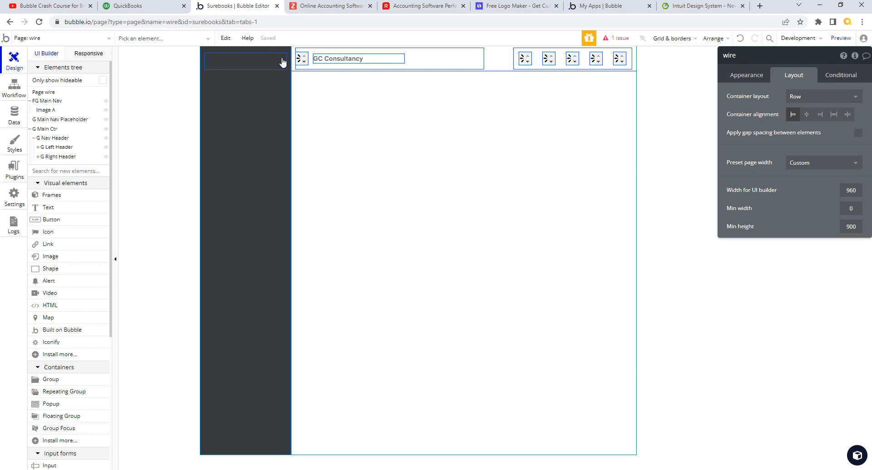
{"action": "left_click", "coordinate": [277, 91]}
{"action": "left_click", "coordinate": [57, 101]}
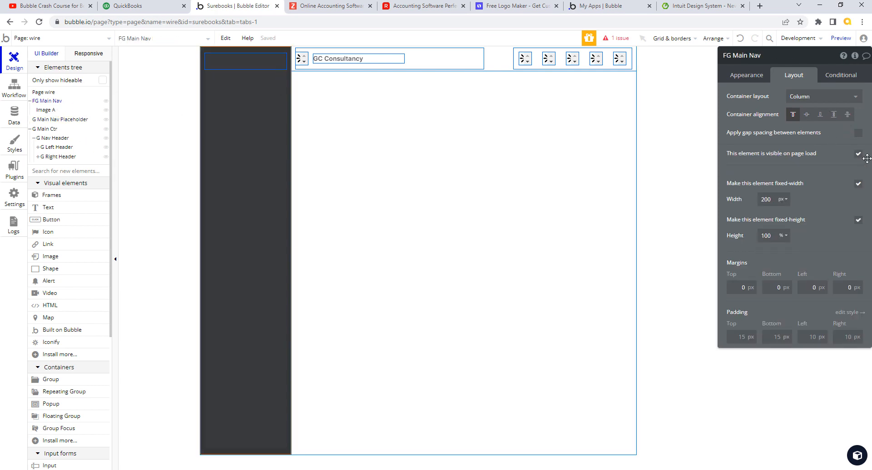
{"action": "left_click", "coordinate": [859, 134]}
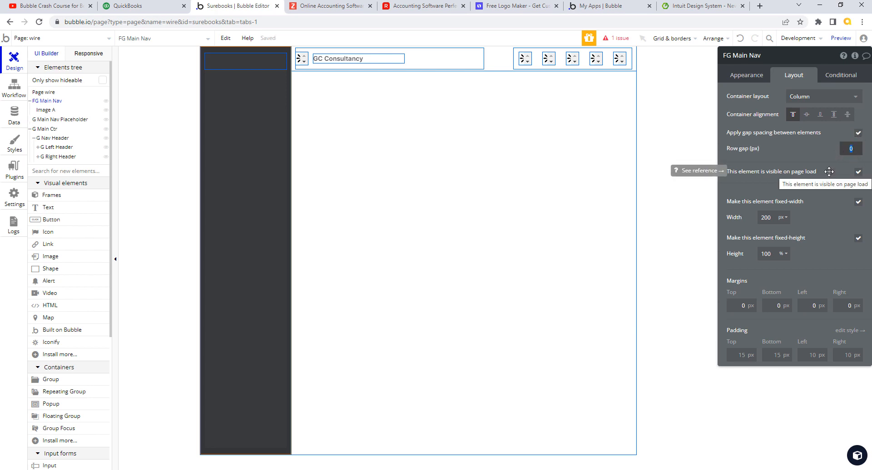
{"action": "type", "text": "14"}
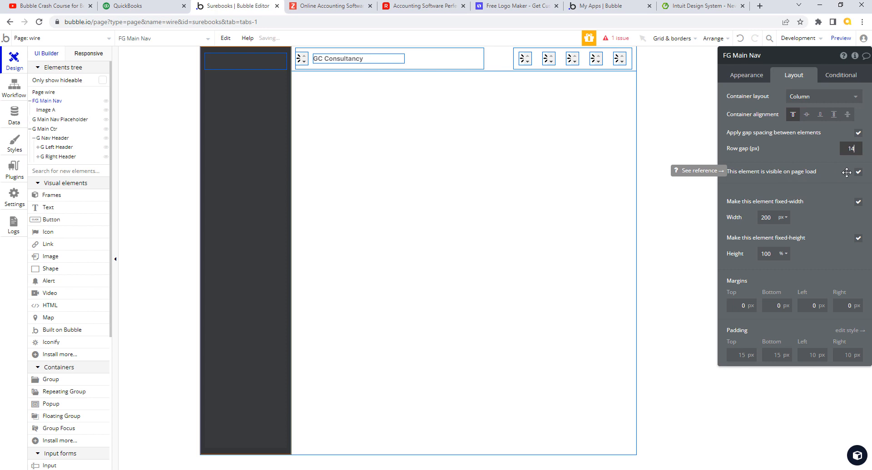
{"action": "key", "text": "Tab"}
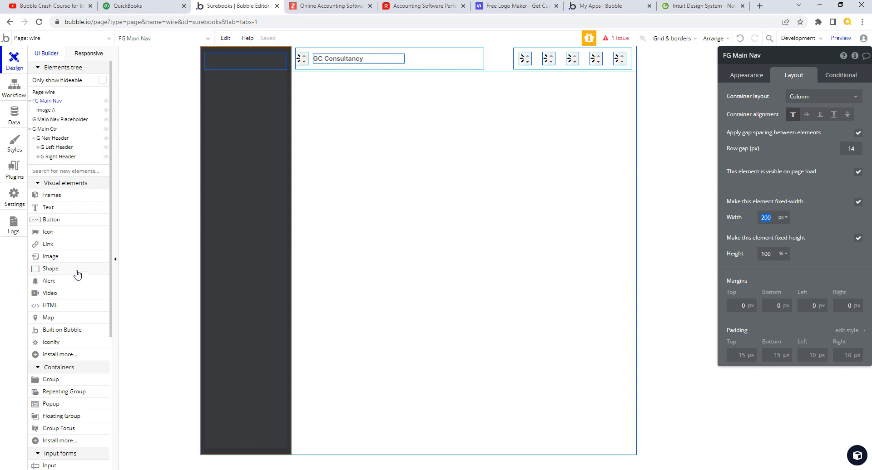
{"action": "left_click", "coordinate": [63, 220]}
Step: Draw Button A at the top of the nav and place it under Image A in the main nav
{"action": "left_click_drag", "start_coordinate": [224, 82], "coordinate": [275, 102]}
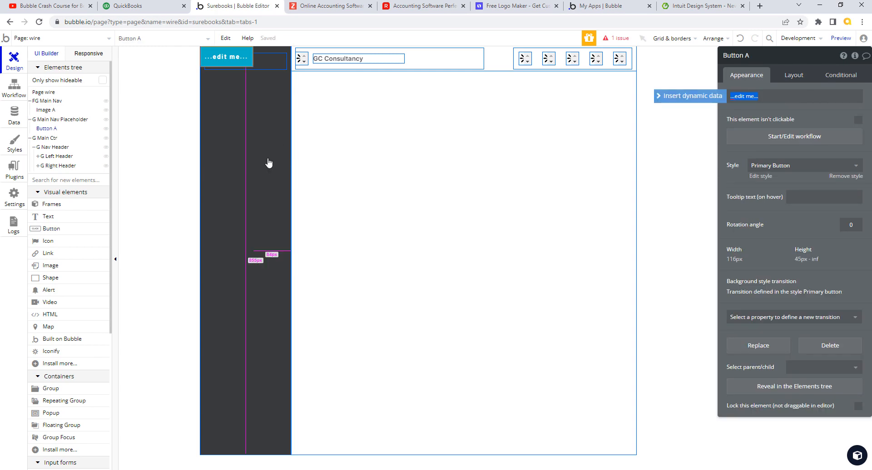
{"action": "mouse_move", "coordinate": [45, 132]}
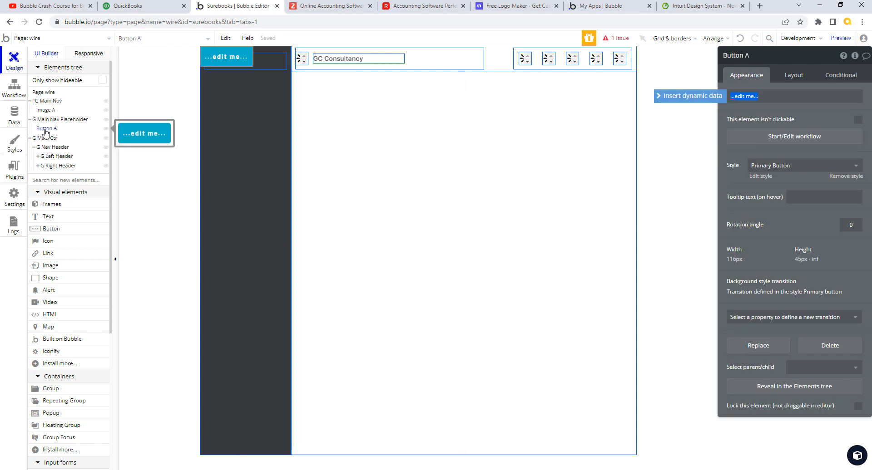
{"action": "left_click_drag", "start_coordinate": [46, 130], "coordinate": [49, 116]}
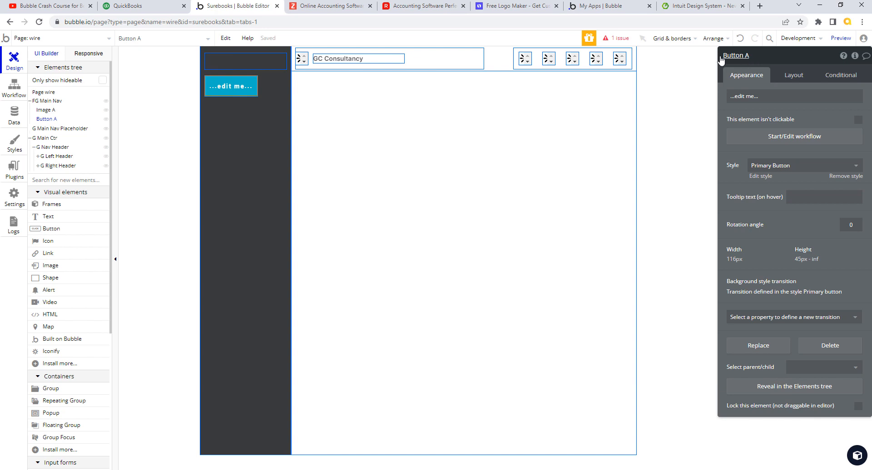
Step: Rename the G Main Nav Placeholder group to 'Img Logo'
{"action": "left_click", "coordinate": [274, 113]}
{"action": "left_click", "coordinate": [727, 57]}
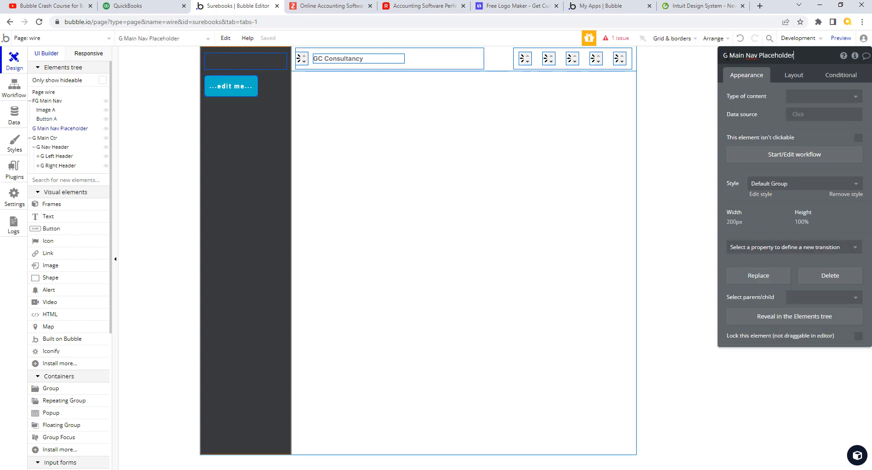
{"action": "key", "text": "ctrl+a"}
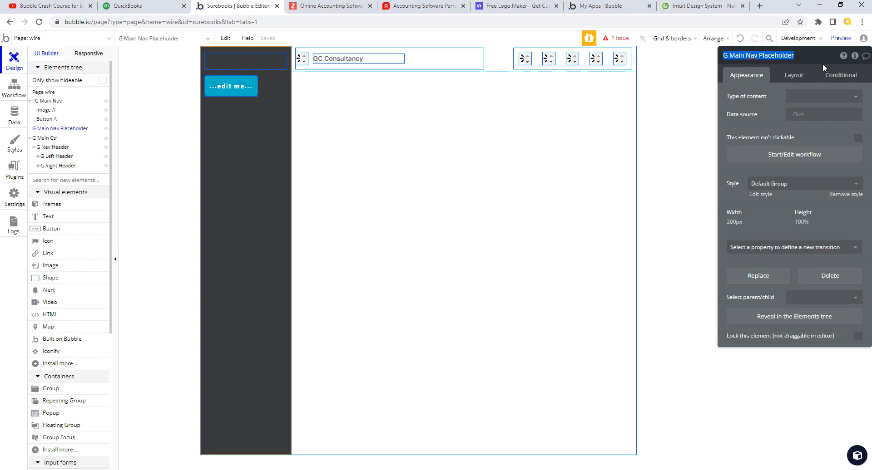
{"action": "type", "text": "Im"}
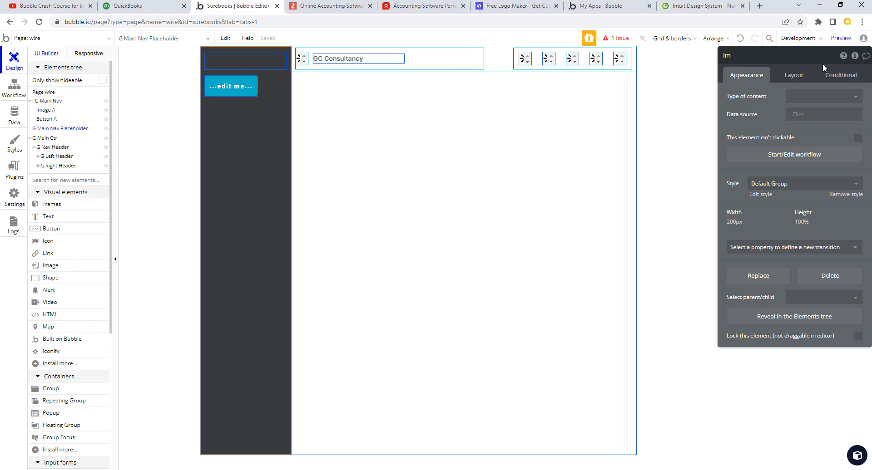
{"action": "type", "text": "g Logi"}
{"action": "key", "text": "BackSpace"}
{"action": "type", "text": "o"}
{"action": "key", "text": "Return"}
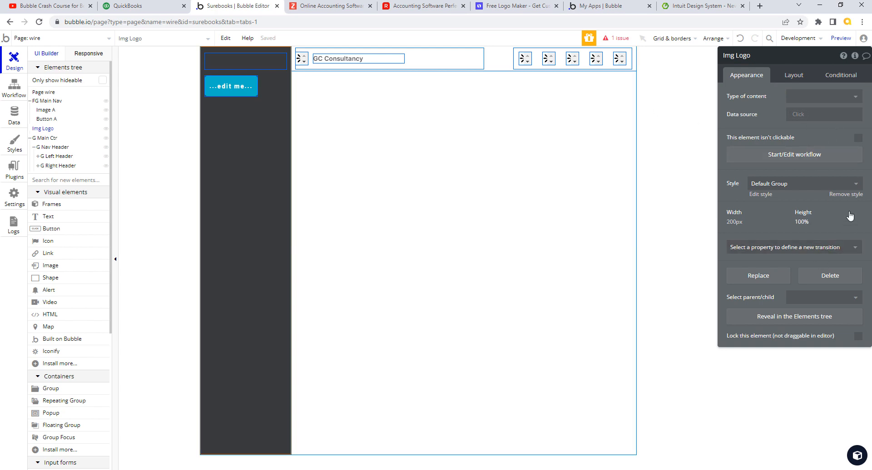
Step: Detach Img Logo from the Default Group style and try a solid border with roundness 20
{"action": "left_click", "coordinate": [848, 194]}
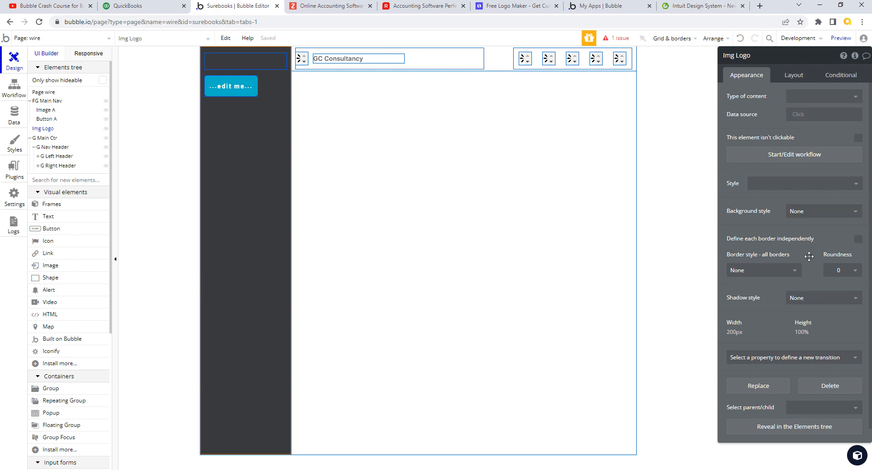
{"action": "left_click", "coordinate": [793, 272]}
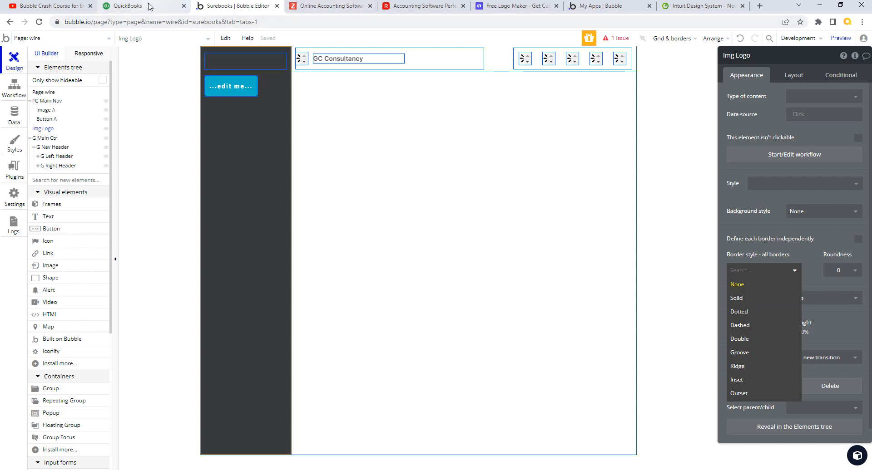
{"action": "left_click", "coordinate": [179, 9]}
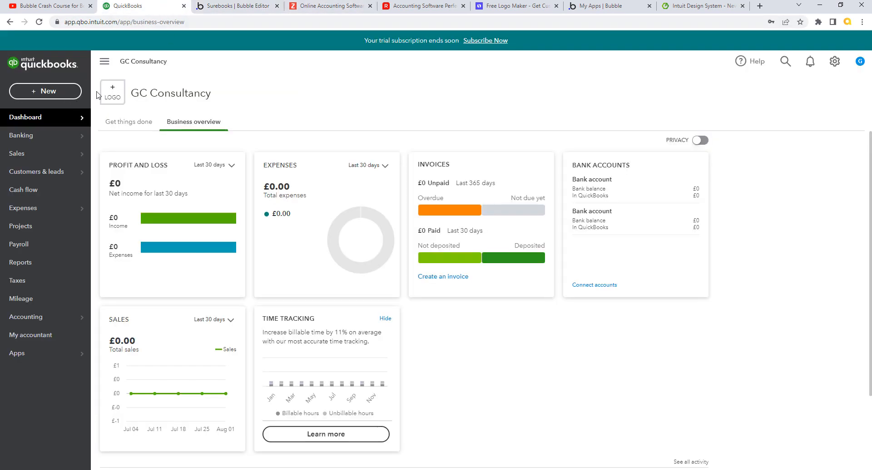
{"action": "left_click", "coordinate": [217, 7]}
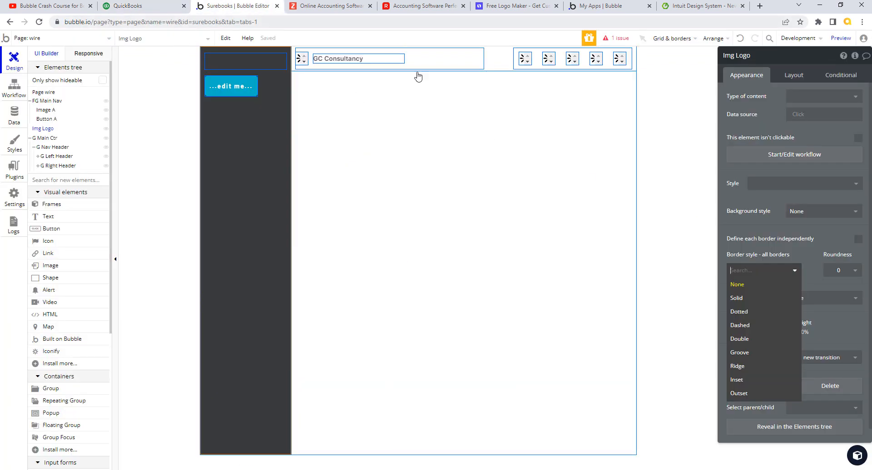
{"action": "left_click", "coordinate": [756, 302]}
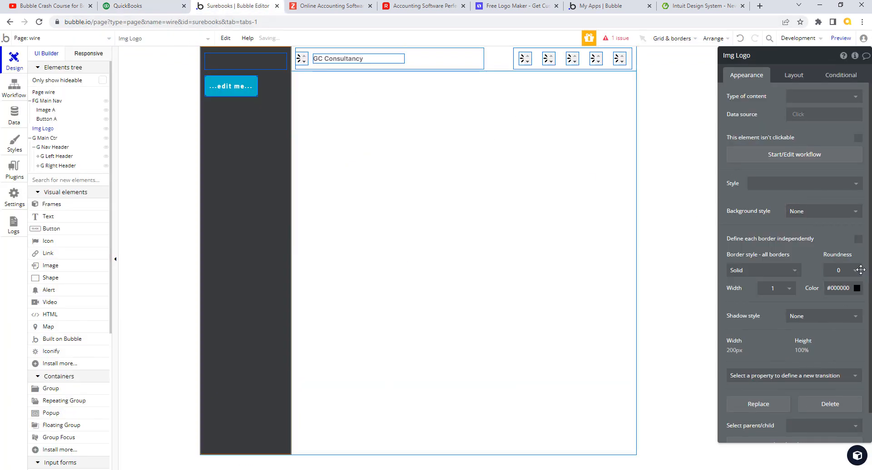
{"action": "left_click", "coordinate": [854, 272]}
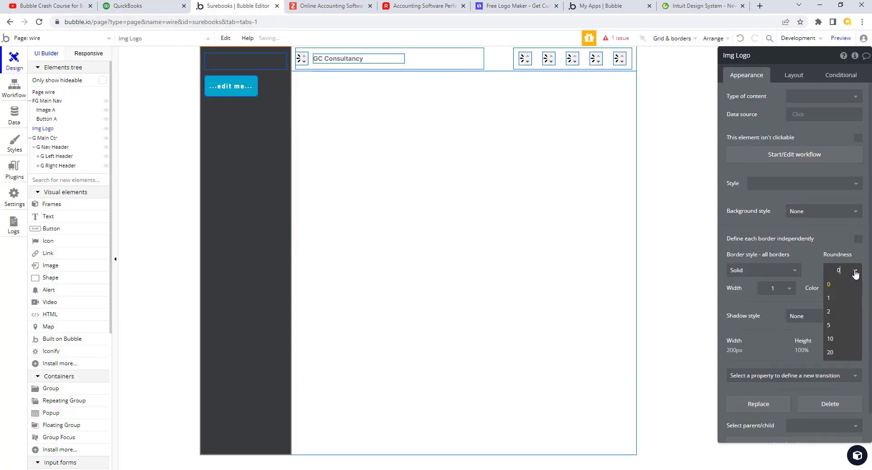
{"action": "left_click", "coordinate": [846, 354]}
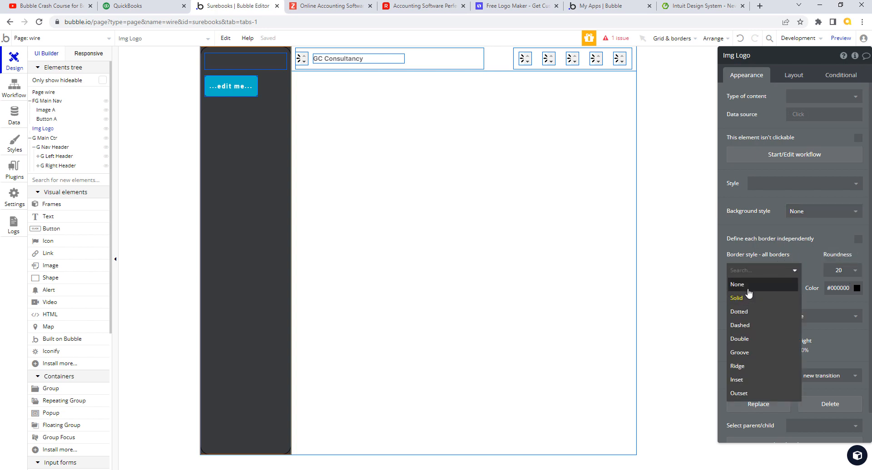
Step: Set Img Logo's border style back to None and its roundness to 0
{"action": "left_click", "coordinate": [747, 288]}
{"action": "left_click", "coordinate": [855, 271]}
{"action": "left_click", "coordinate": [838, 286]}
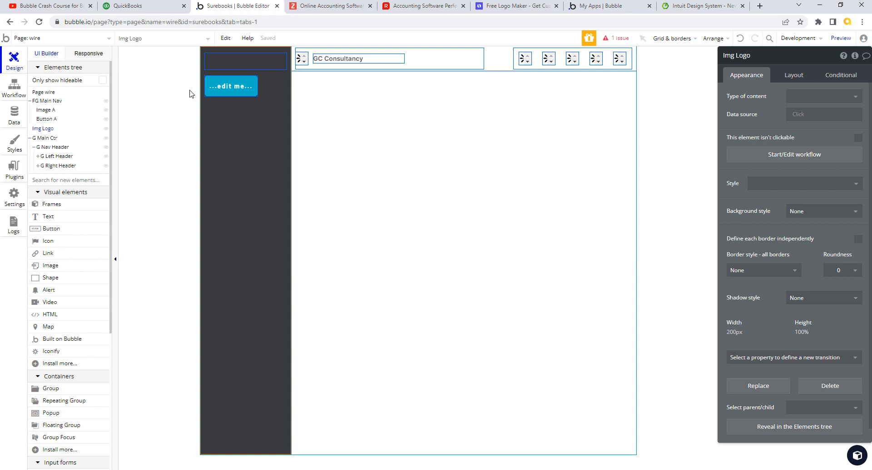
{"action": "left_click", "coordinate": [46, 120]}
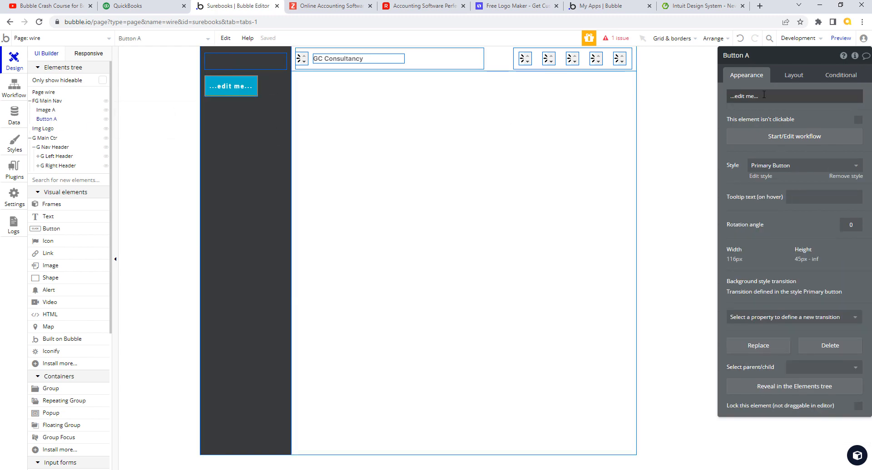
Step: Relabel Button A as '+ New' and detach it from the Primary Button style
{"action": "left_click", "coordinate": [149, 7]}
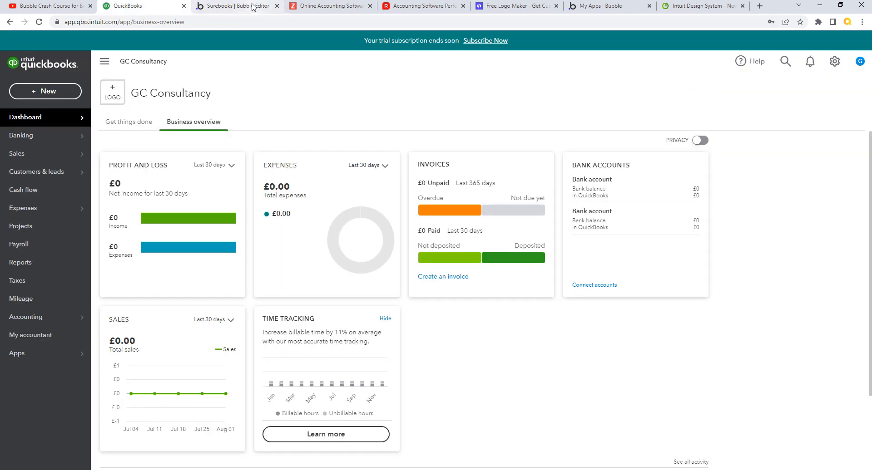
{"action": "left_click", "coordinate": [245, 7]}
{"action": "triple_click", "coordinate": [766, 93]}
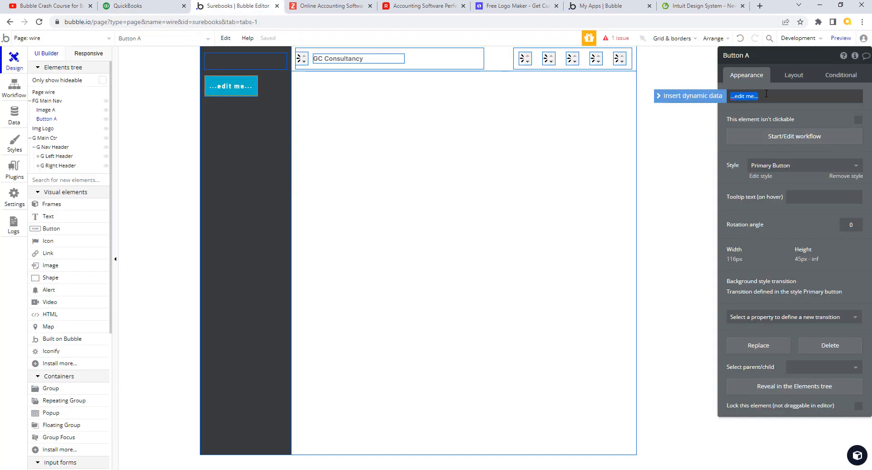
{"action": "type", "text": "+ New"}
{"action": "key", "text": "Tab"}
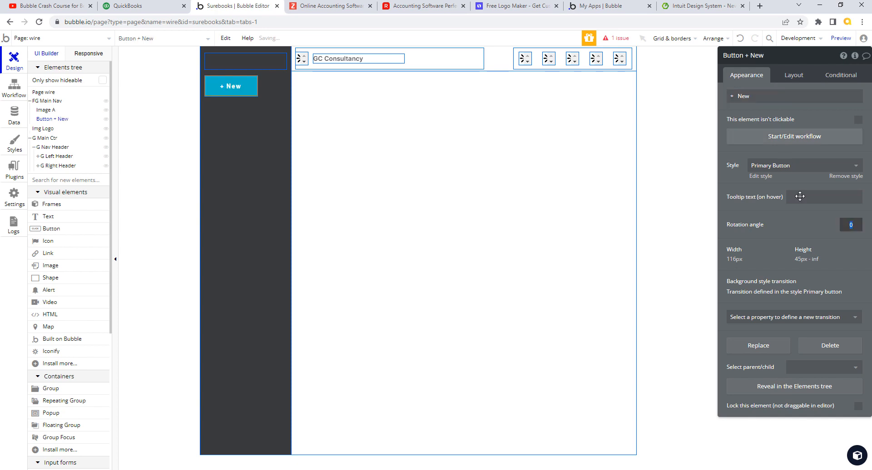
{"action": "left_click", "coordinate": [847, 179]}
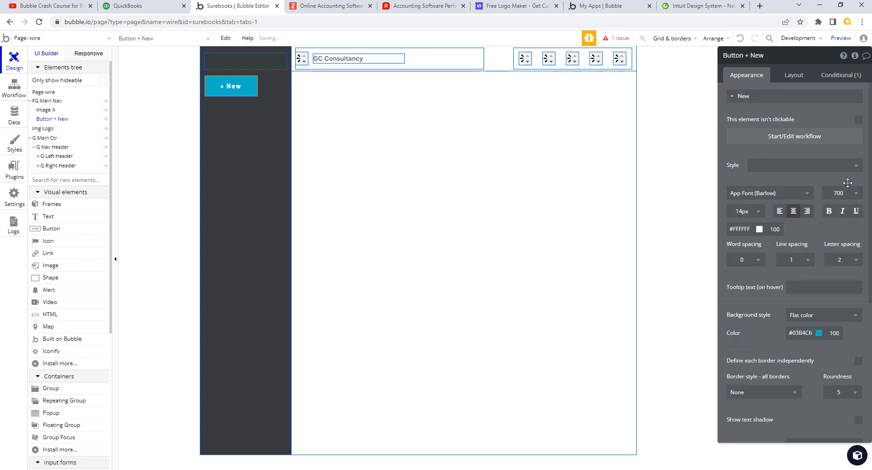
Step: Set the + New button's font to Inter, weight 500, with no extra letter spacing
{"action": "left_click", "coordinate": [808, 195]}
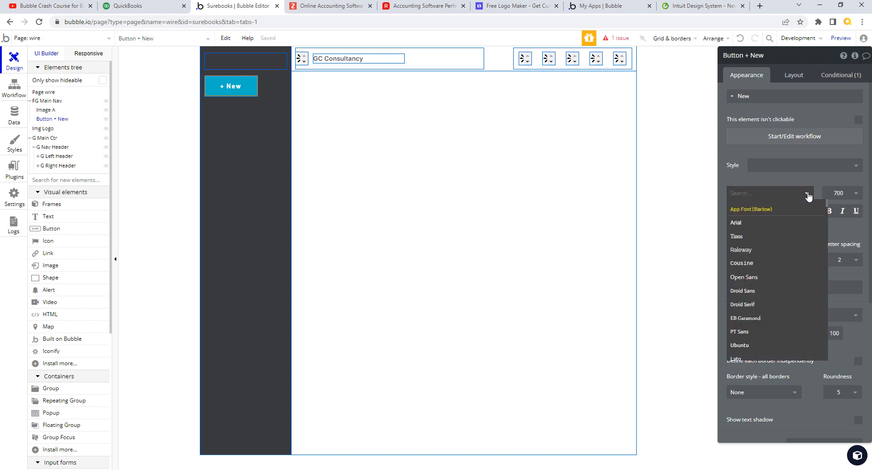
{"action": "type", "text": "in"}
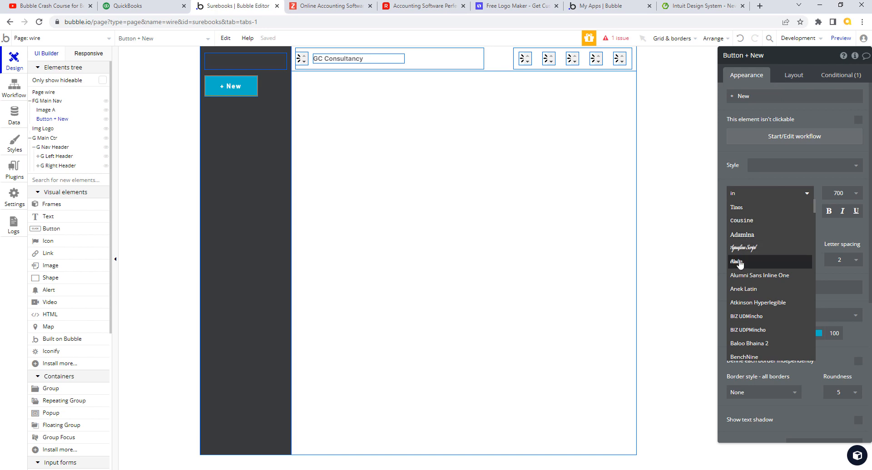
{"action": "type", "text": "ter"}
{"action": "left_click", "coordinate": [743, 212]}
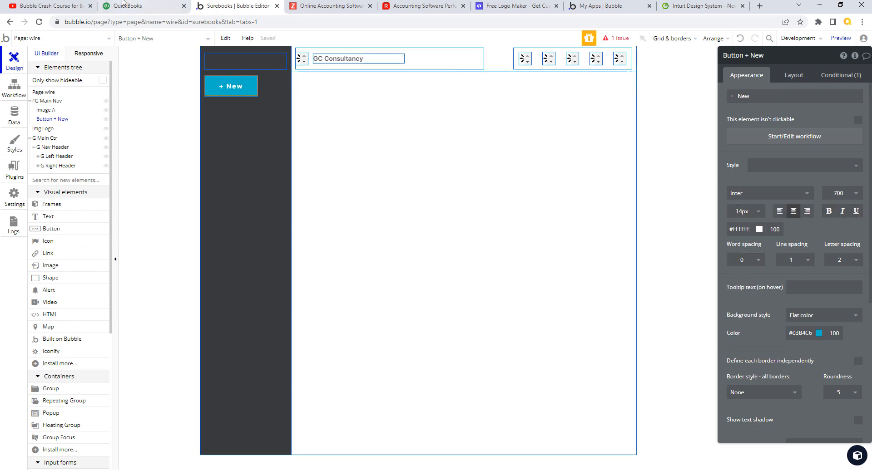
{"action": "left_click", "coordinate": [137, 7]}
{"action": "left_click", "coordinate": [232, 9]}
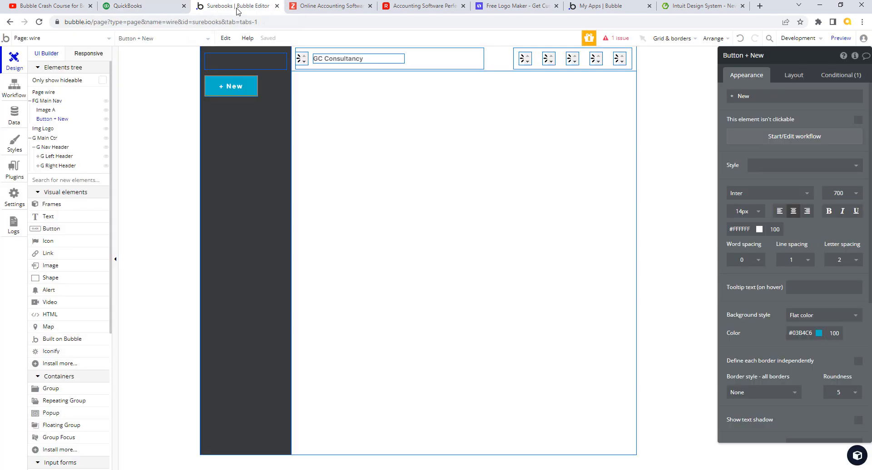
{"action": "left_click", "coordinate": [858, 200]}
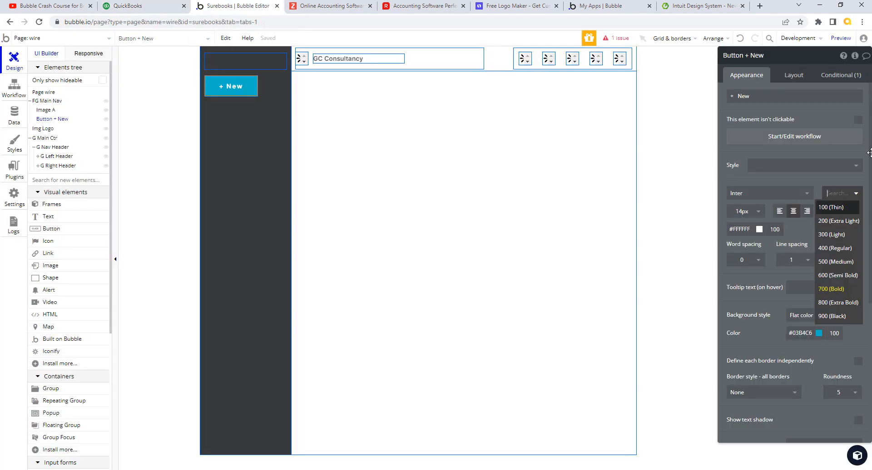
{"action": "left_click", "coordinate": [845, 265]}
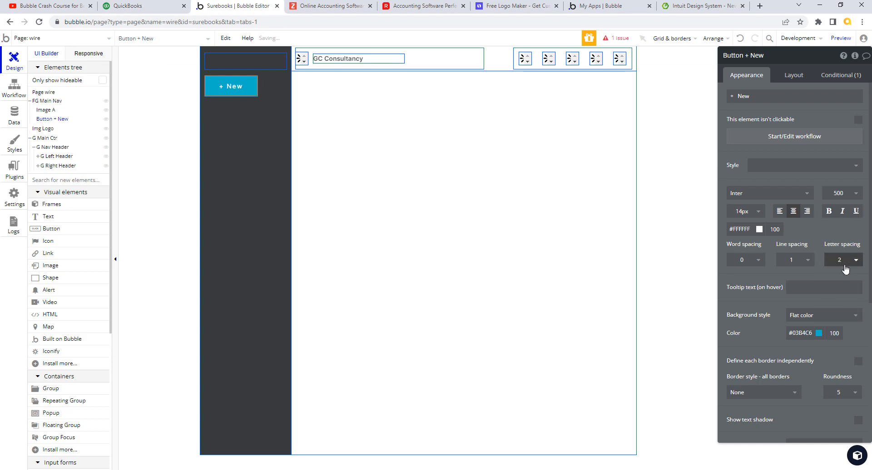
{"action": "left_click", "coordinate": [136, 6]}
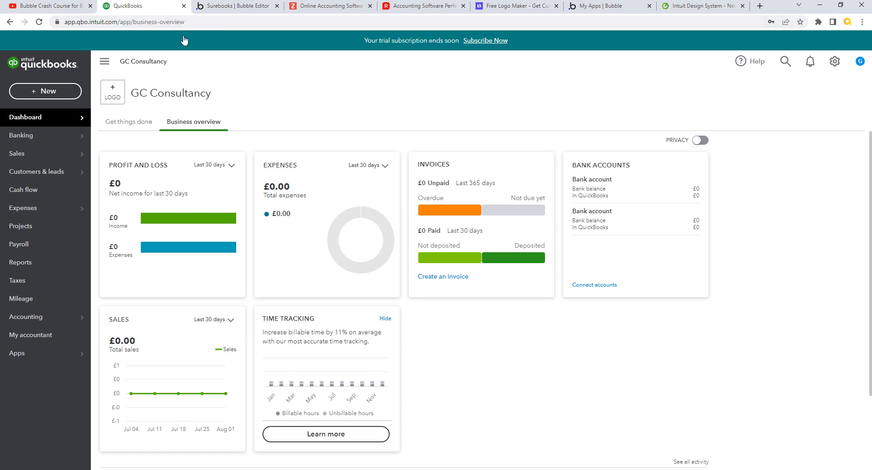
{"action": "left_click", "coordinate": [226, 6]}
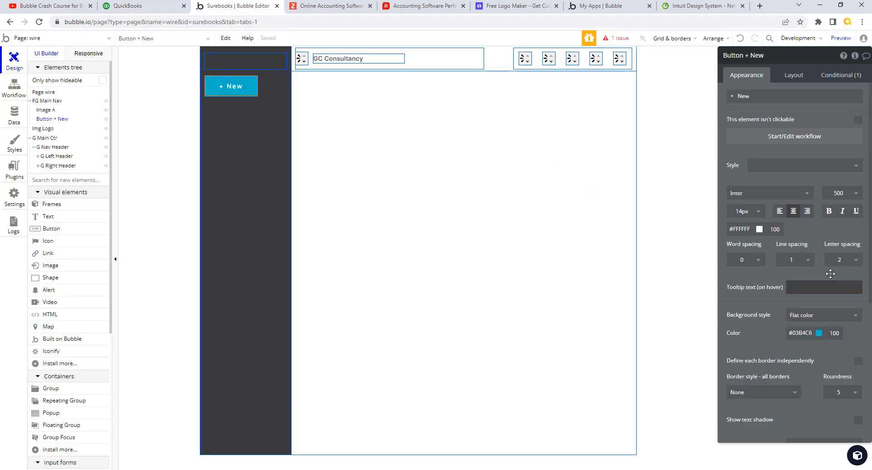
{"action": "left_click", "coordinate": [854, 261]}
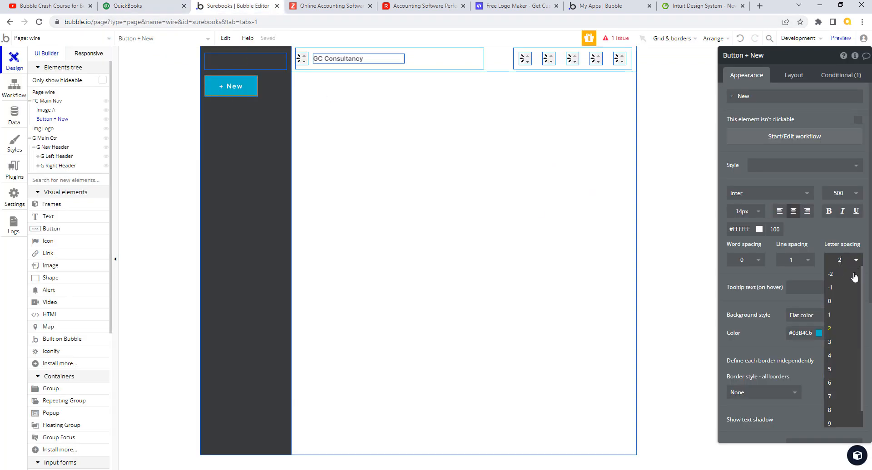
{"action": "left_click", "coordinate": [836, 302]}
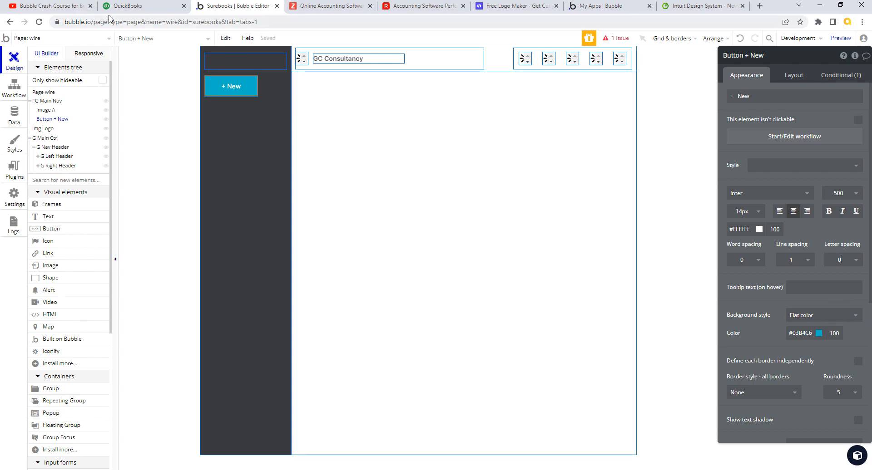
{"action": "left_click", "coordinate": [146, 10]}
{"action": "left_click", "coordinate": [237, 8]}
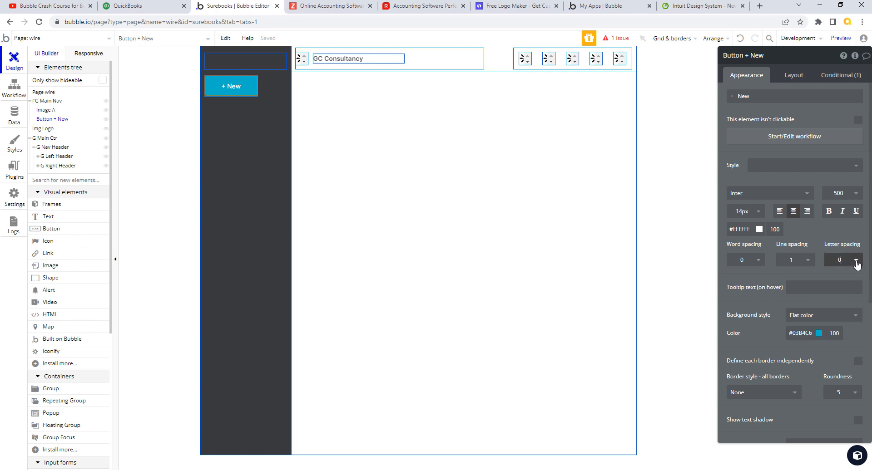
Step: Remove the button's background and give it a solid 2 px border with roundness 20
{"action": "left_click", "coordinate": [823, 315]}
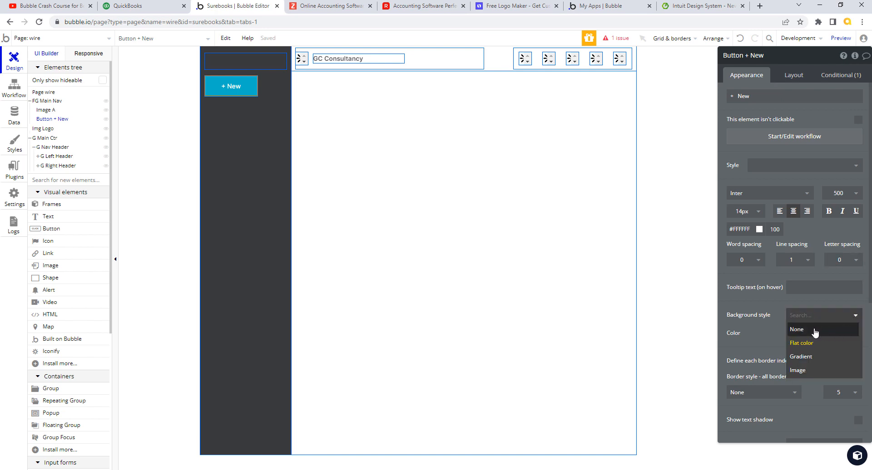
{"action": "left_click", "coordinate": [813, 330]}
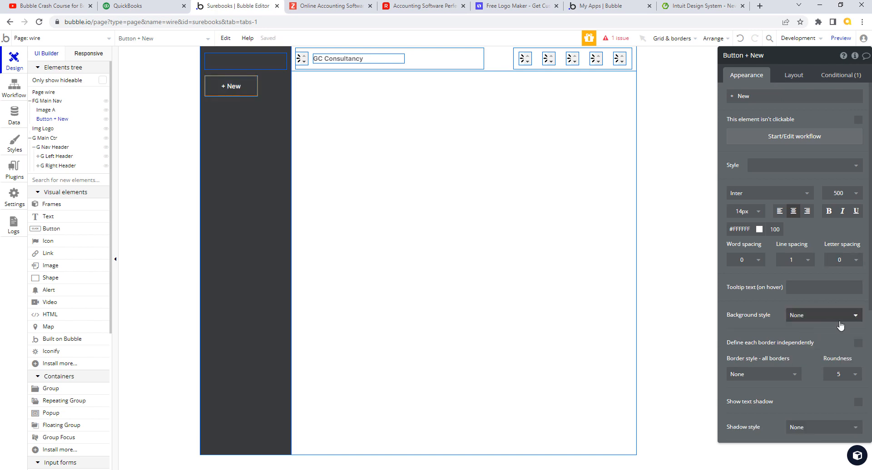
{"action": "left_click", "coordinate": [853, 317]}
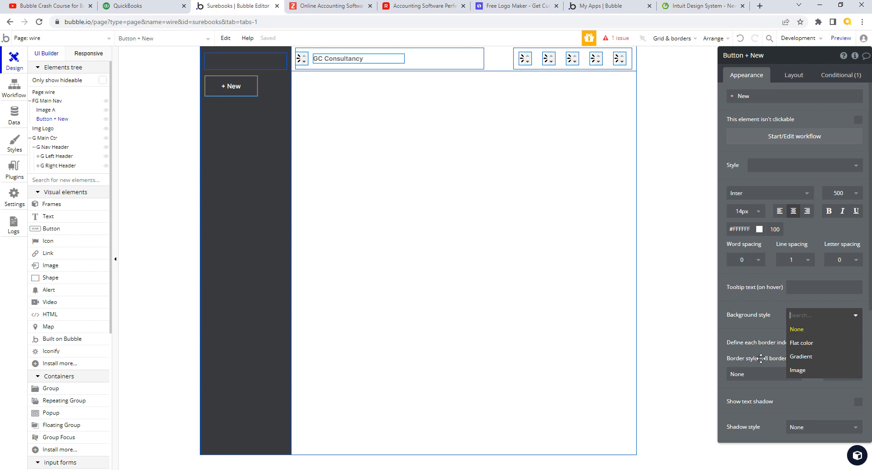
{"action": "left_click", "coordinate": [752, 330]}
{"action": "left_click", "coordinate": [796, 378]}
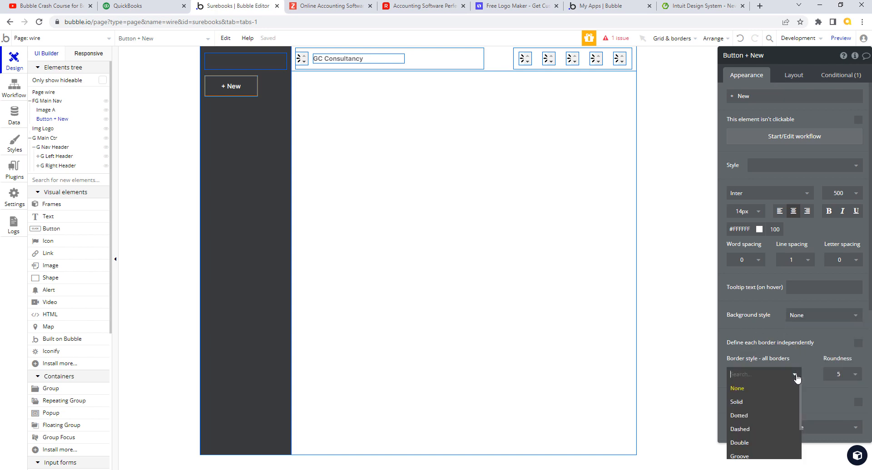
{"action": "left_click", "coordinate": [747, 405]}
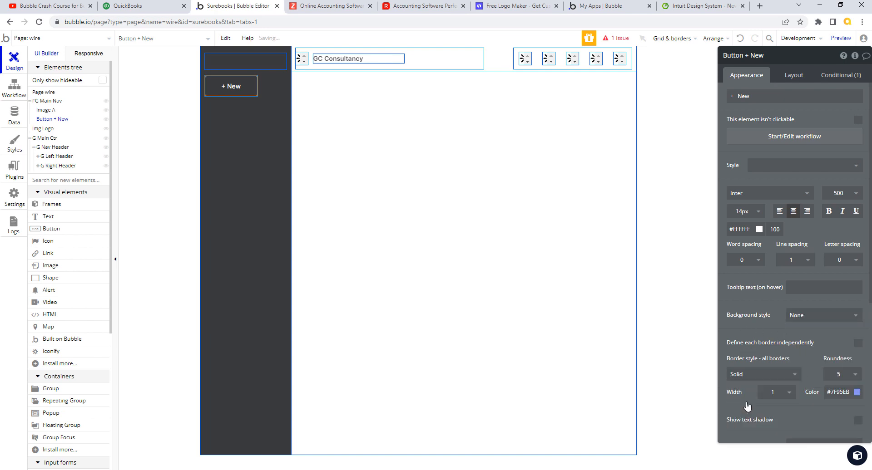
{"action": "left_click", "coordinate": [855, 375]}
{"action": "left_click", "coordinate": [831, 457]}
{"action": "left_click", "coordinate": [790, 394]}
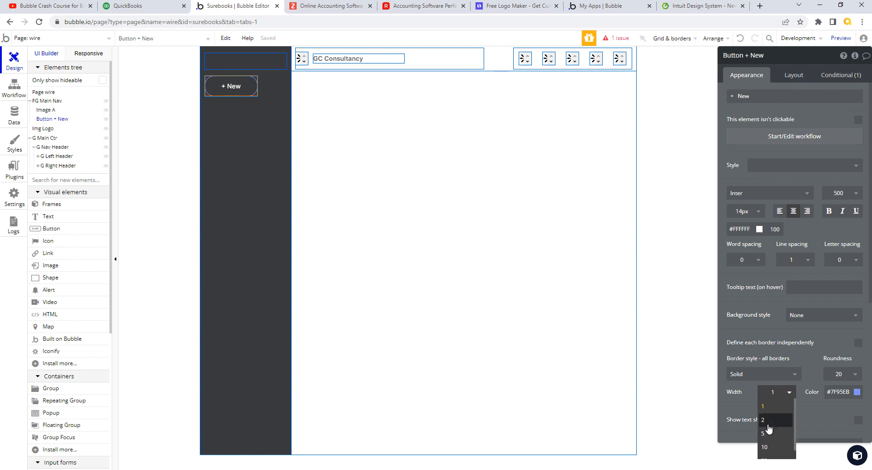
{"action": "left_click", "coordinate": [767, 423]}
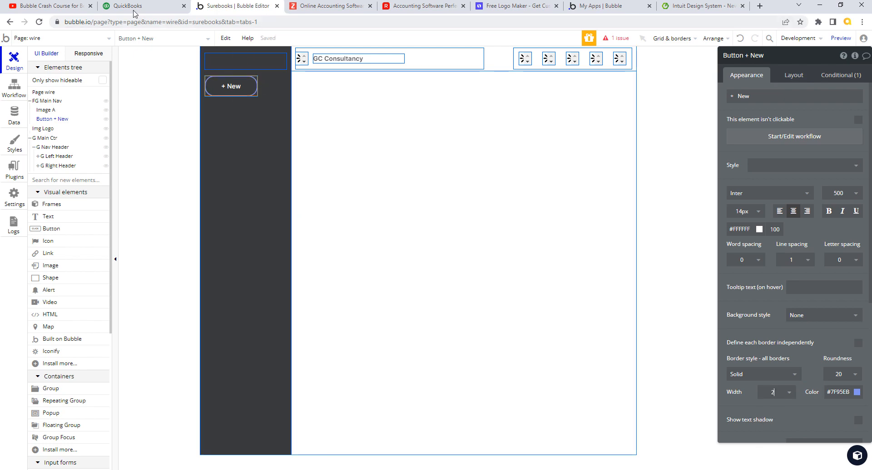
Step: Sample the white from the QuickBooks New button and set the border colour to #FFFFFF
{"action": "left_click", "coordinate": [134, 7]}
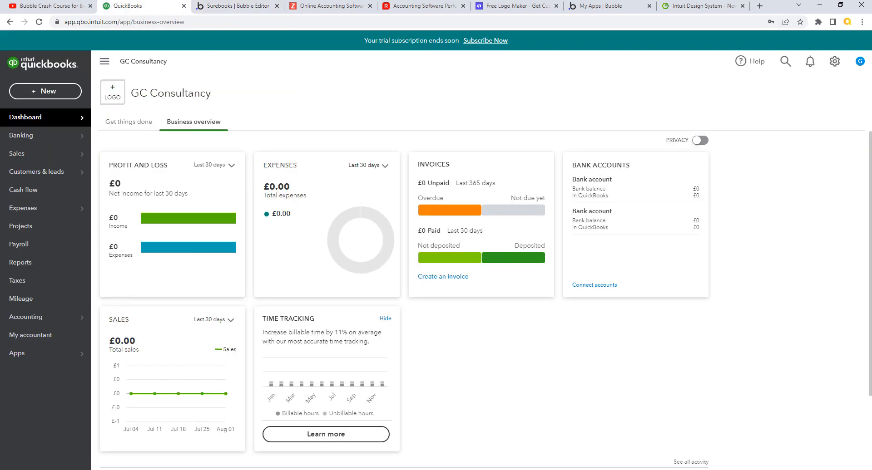
{"action": "key", "text": "alt+Tab"}
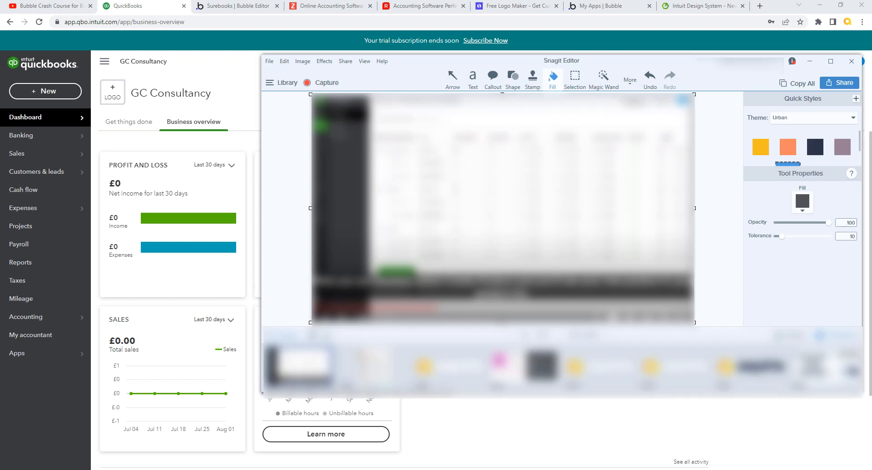
{"action": "left_click", "coordinate": [804, 211]}
{"action": "left_click", "coordinate": [836, 233]}
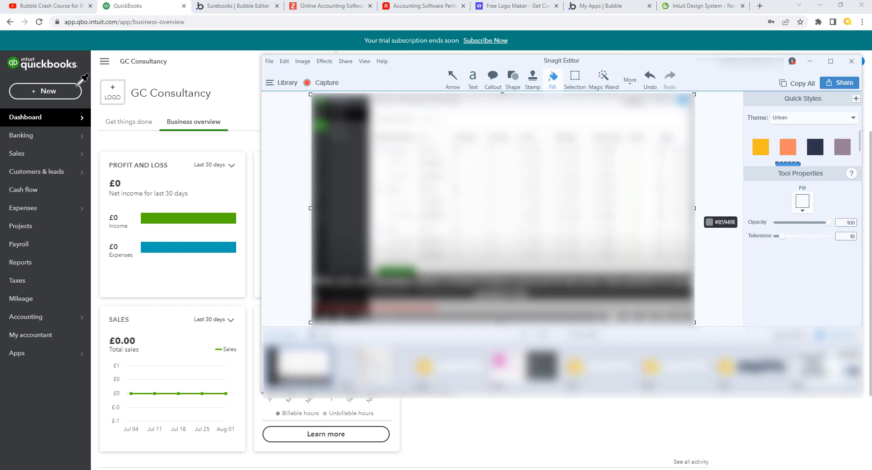
{"action": "left_click", "coordinate": [41, 97]}
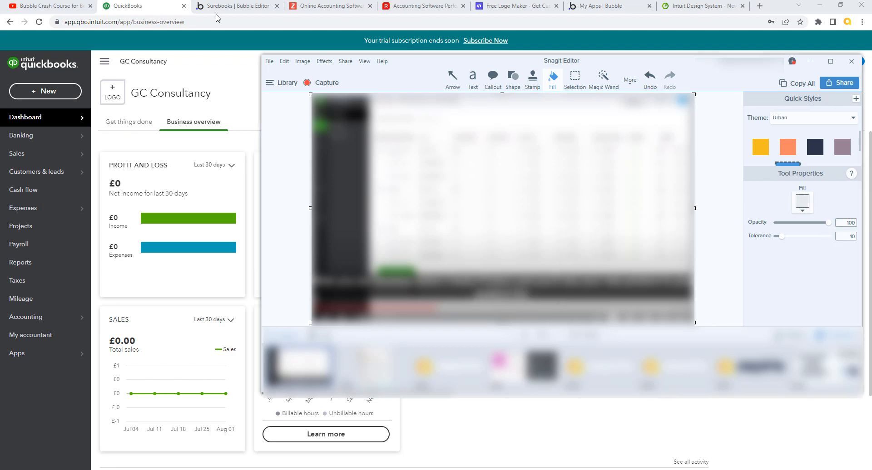
{"action": "left_click", "coordinate": [232, 7]}
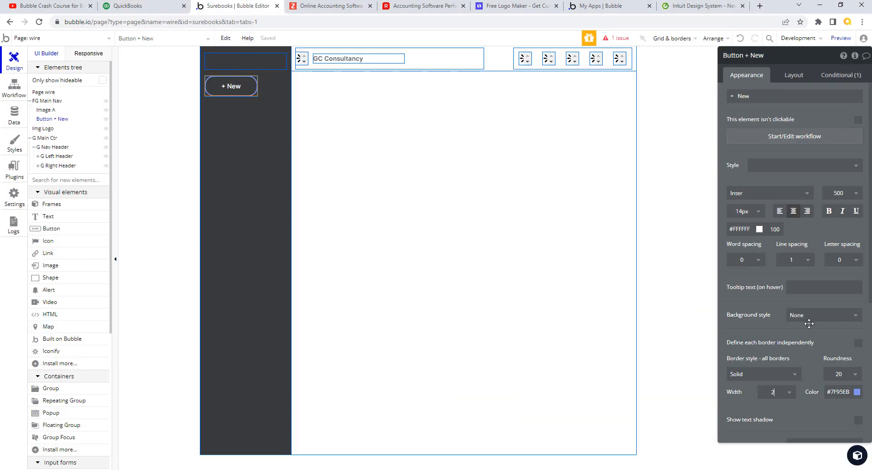
{"action": "left_click_drag", "start_coordinate": [832, 394], "coordinate": [848, 393]}
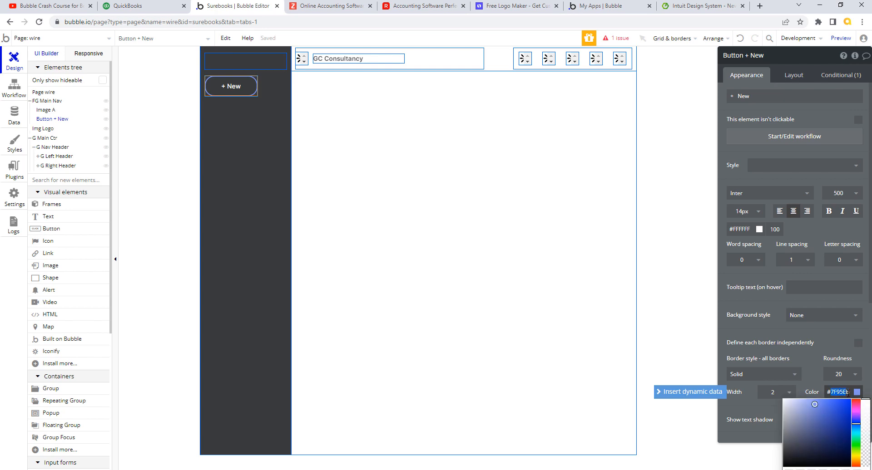
{"action": "type", "text": "FFF"}
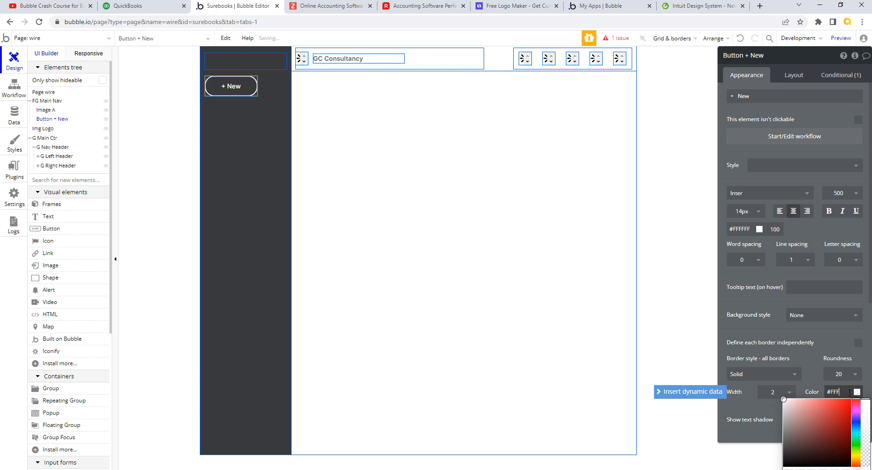
{"action": "type", "text": "FFF"}
{"action": "left_click", "coordinate": [806, 345]}
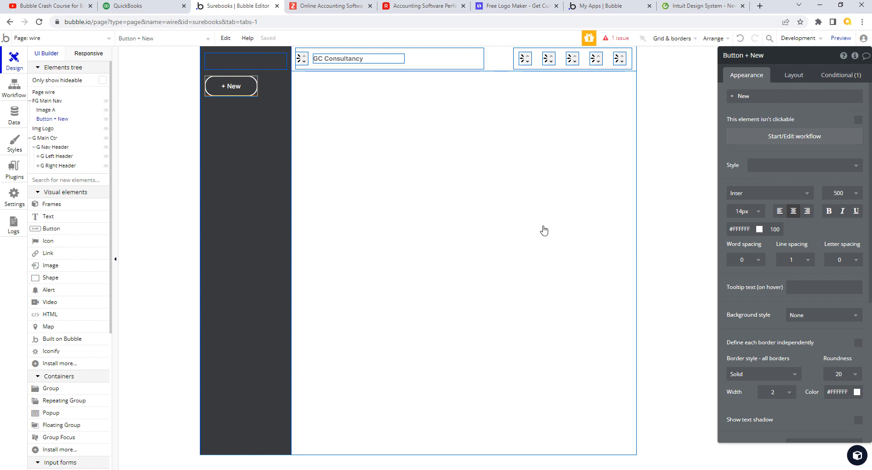
Step: Change the + New button's width from 116 px to 100%
{"action": "left_click", "coordinate": [165, 7]}
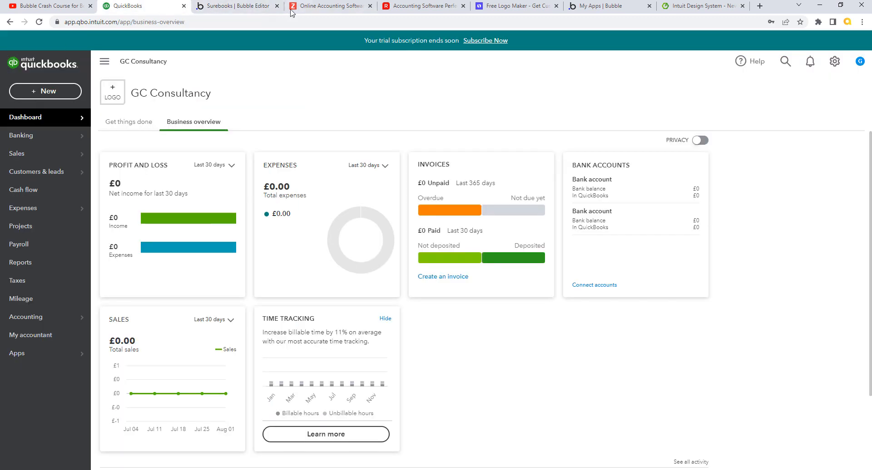
{"action": "left_click", "coordinate": [249, 7]}
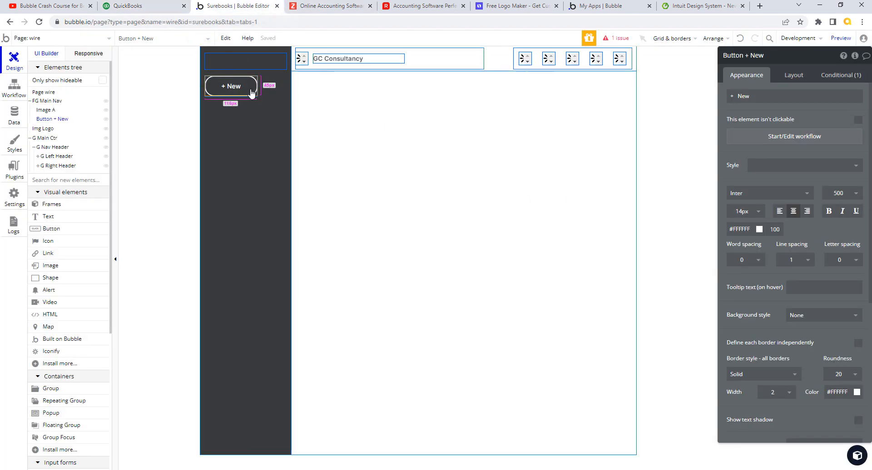
{"action": "left_click", "coordinate": [800, 78]}
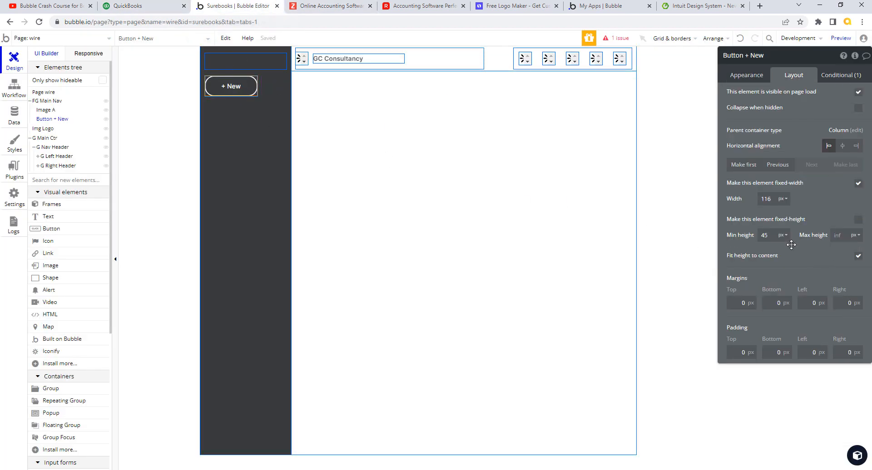
{"action": "left_click", "coordinate": [780, 202]}
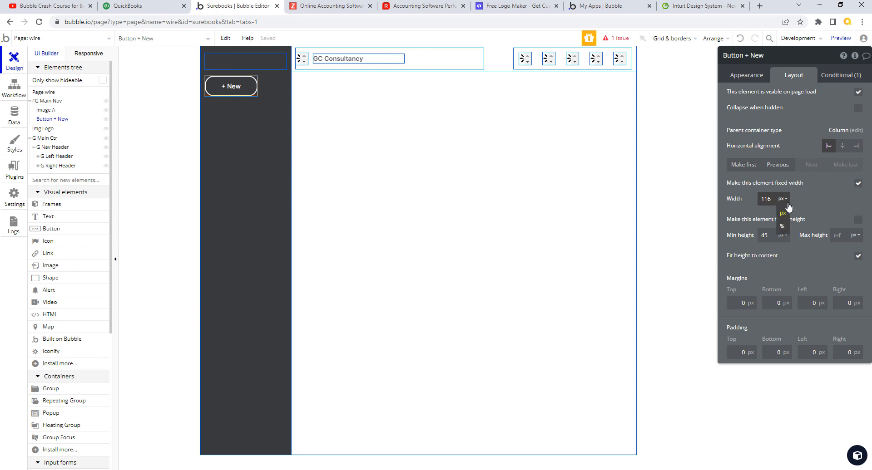
{"action": "left_click", "coordinate": [782, 218]}
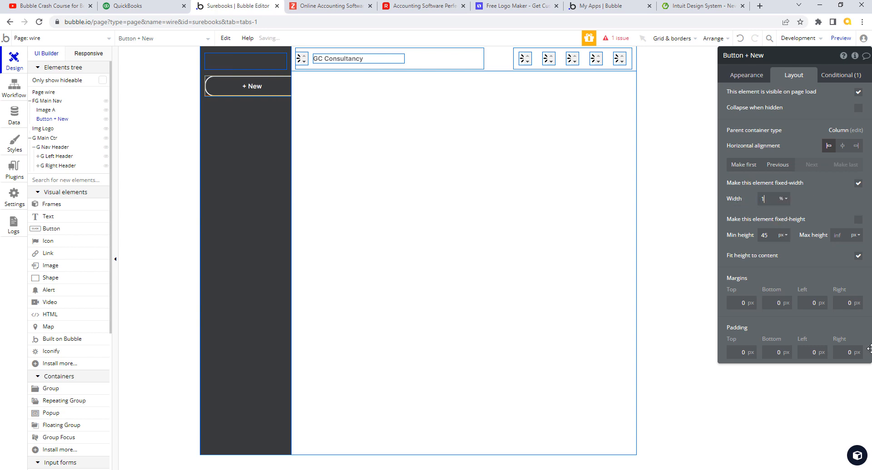
{"action": "type", "text": "100"}
{"action": "key", "text": "Tab"}
{"action": "left_click", "coordinate": [167, 7]}
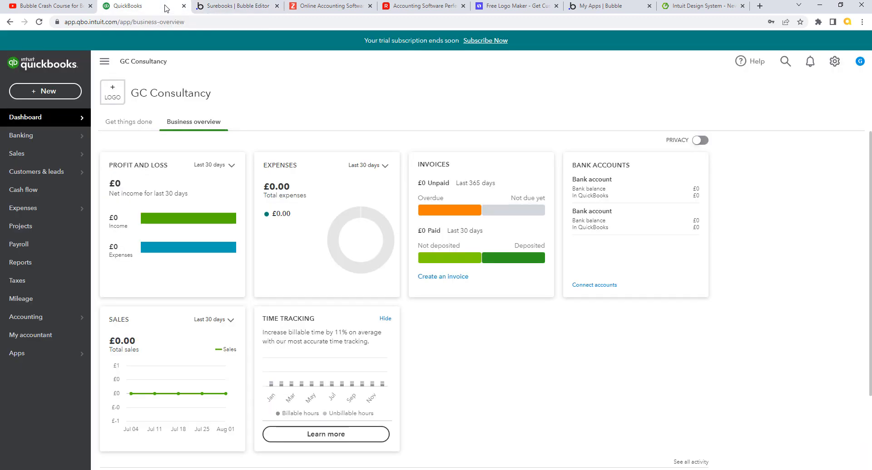
{"action": "left_click", "coordinate": [234, 6]}
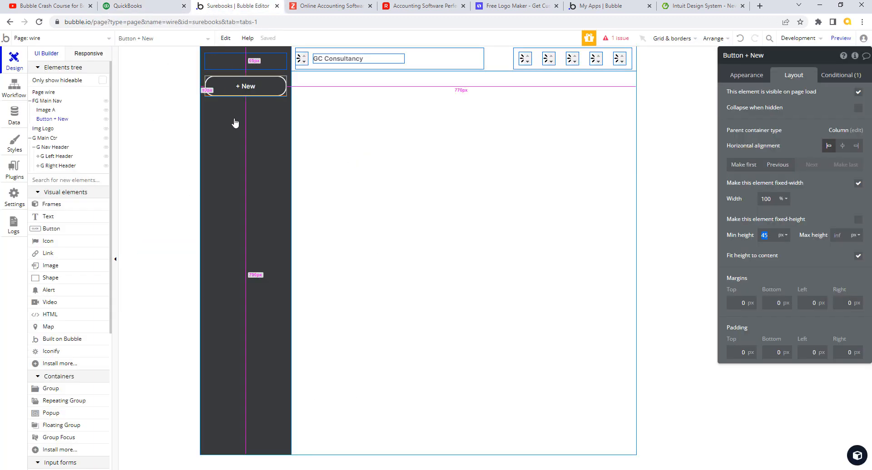
{"action": "left_click", "coordinate": [277, 119]}
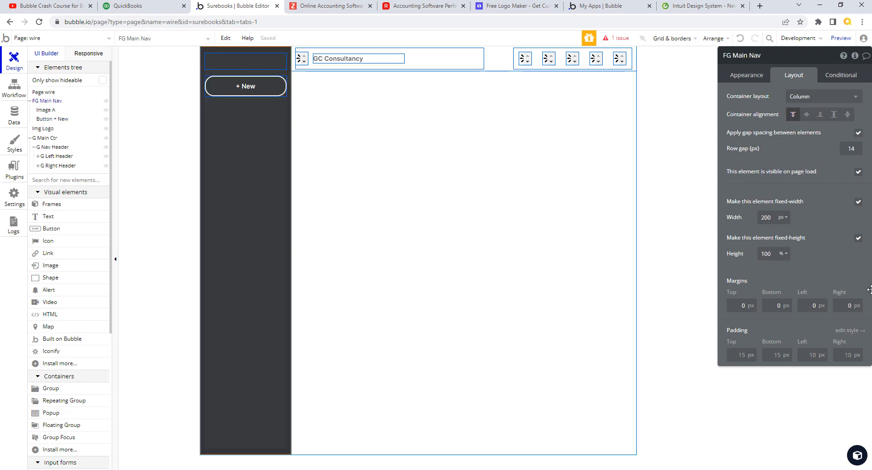
Step: Adjust the padding values in the Main Nav style
{"action": "left_click", "coordinate": [852, 332]}
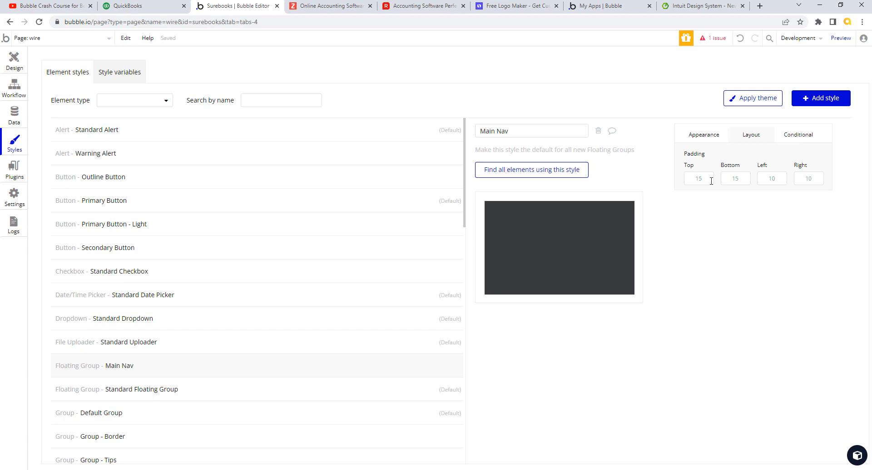
{"action": "left_click_drag", "start_coordinate": [766, 177], "coordinate": [826, 182]}
{"action": "type", "text": "1"}
{"action": "left_click", "coordinate": [871, 214]}
Step: Return to the wire page design view and select the + New button
{"action": "left_click", "coordinate": [6, 61]}
{"action": "left_click", "coordinate": [293, 106]}
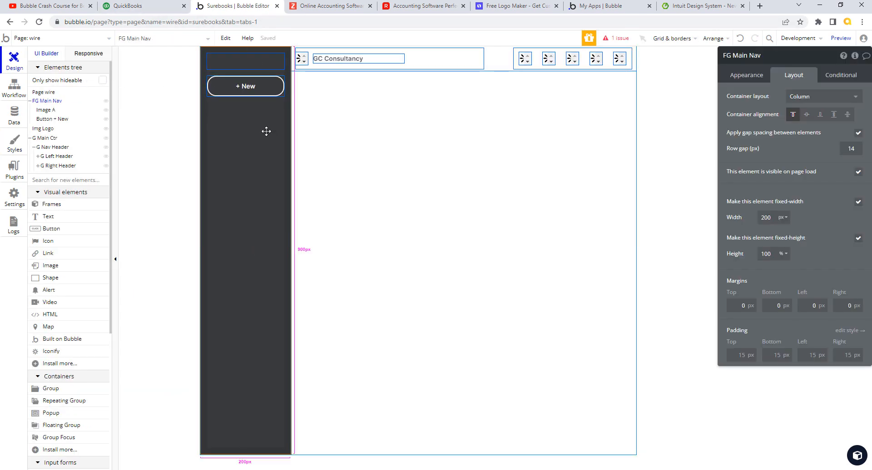
{"action": "left_click", "coordinate": [326, 134]}
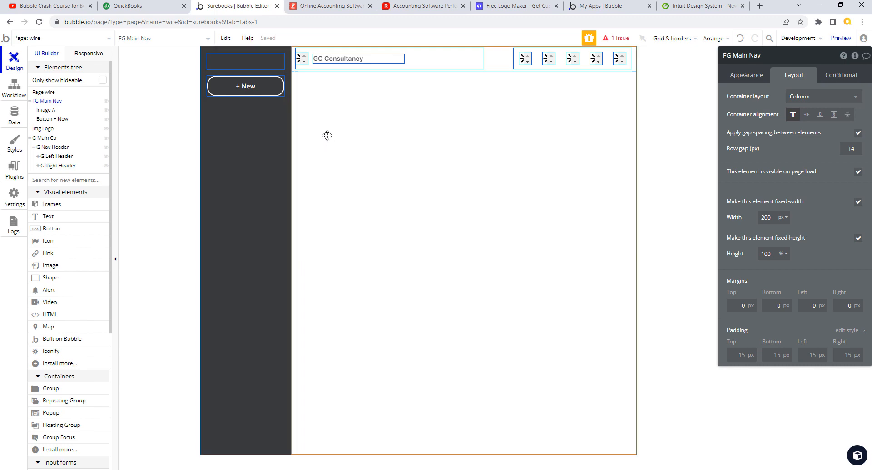
{"action": "left_click", "coordinate": [139, 8]}
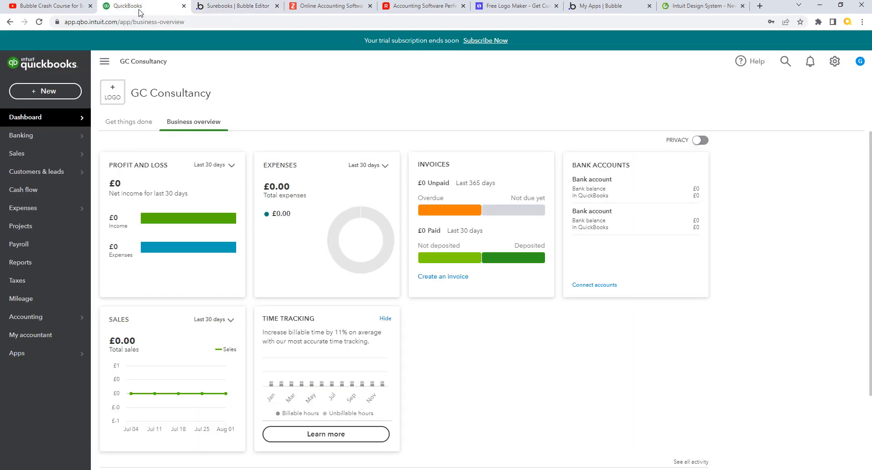
{"action": "left_click", "coordinate": [241, 7]}
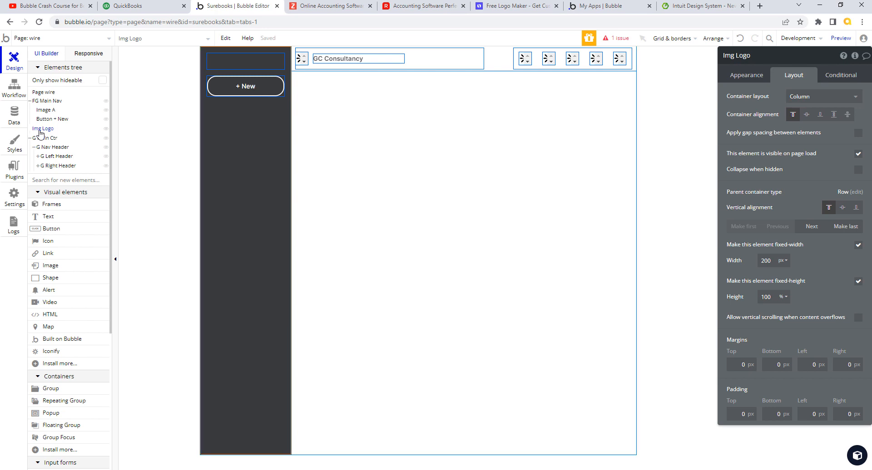
{"action": "left_click", "coordinate": [51, 119]}
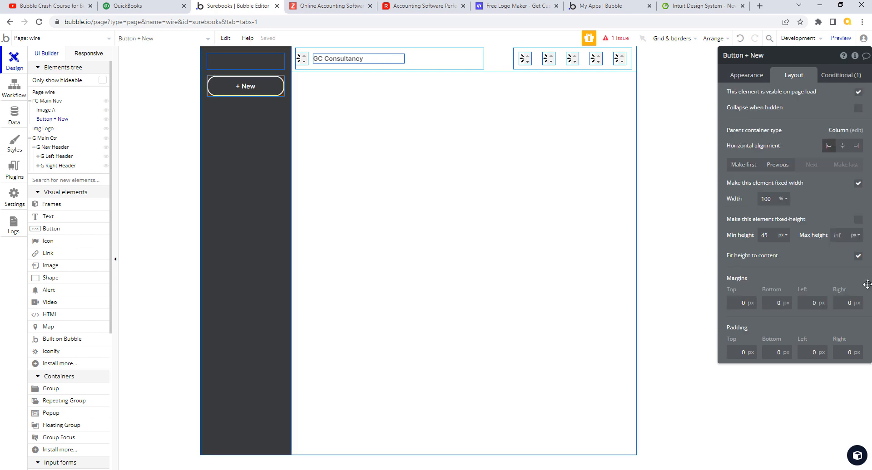
Step: Give the + New button a fixed height of 36 px
{"action": "double_click", "coordinate": [764, 235]}
{"action": "type", "text": "32"}
{"action": "left_click", "coordinate": [858, 220]}
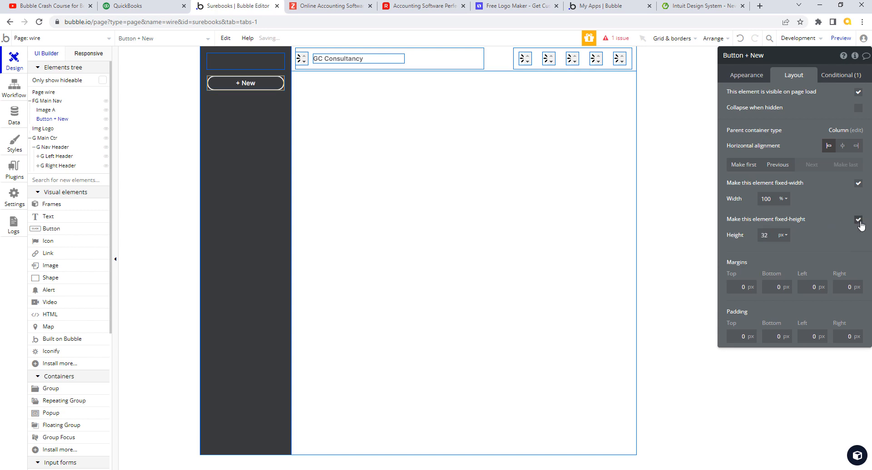
{"action": "double_click", "coordinate": [766, 239]}
{"action": "key", "text": "Tab"}
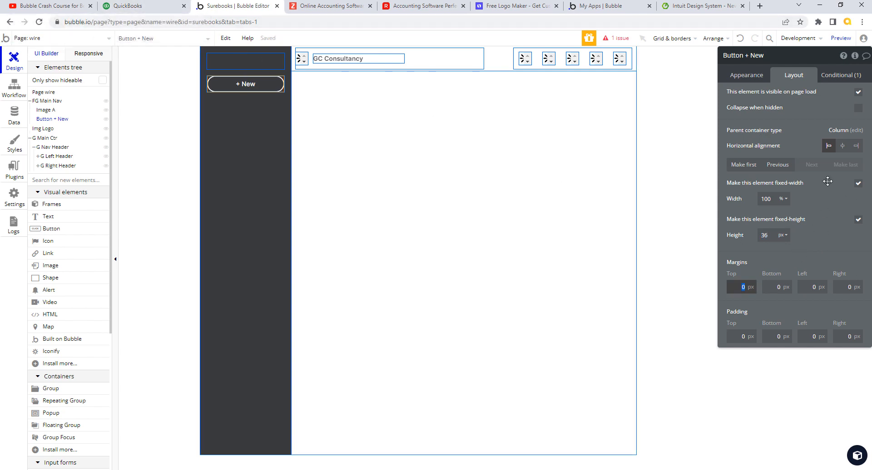
Step: Set the button's border width to 3 and centre its label text
{"action": "left_click", "coordinate": [747, 74]}
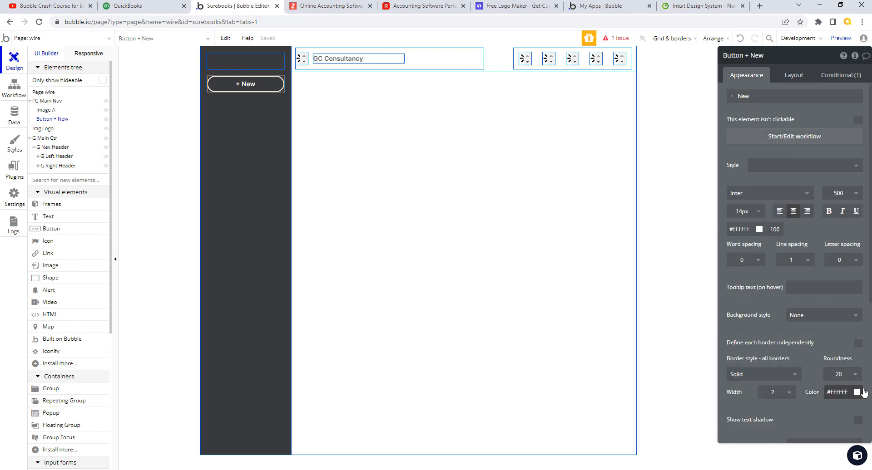
{"action": "left_click", "coordinate": [789, 395]}
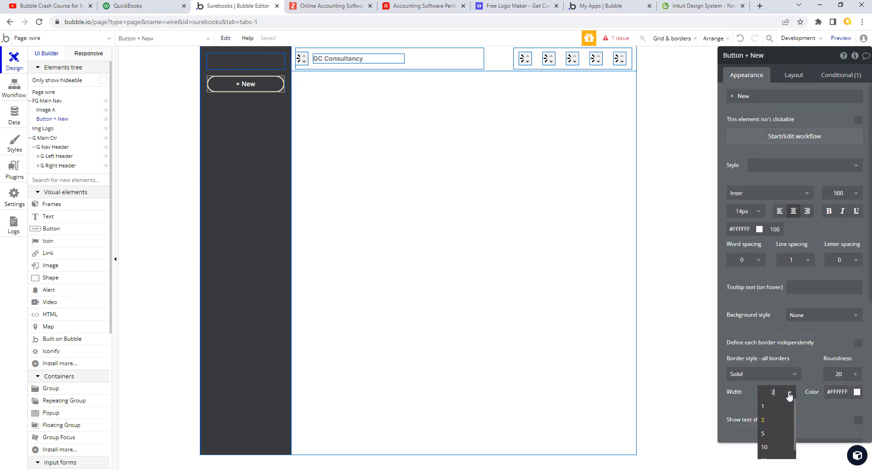
{"action": "double_click", "coordinate": [778, 392]}
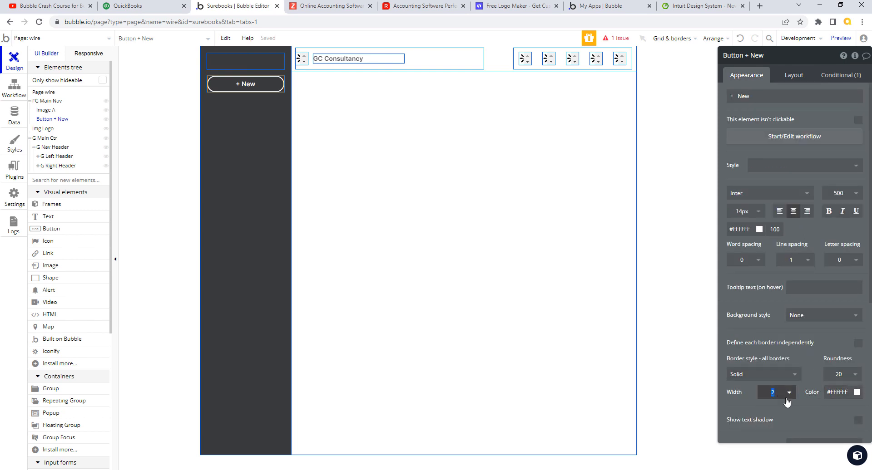
{"action": "type", "text": "3"}
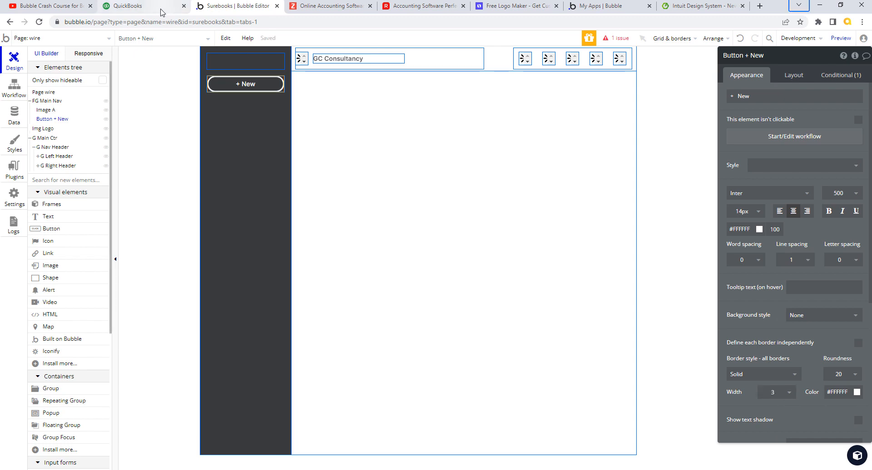
{"action": "left_click", "coordinate": [162, 6]}
{"action": "left_click", "coordinate": [251, 6]}
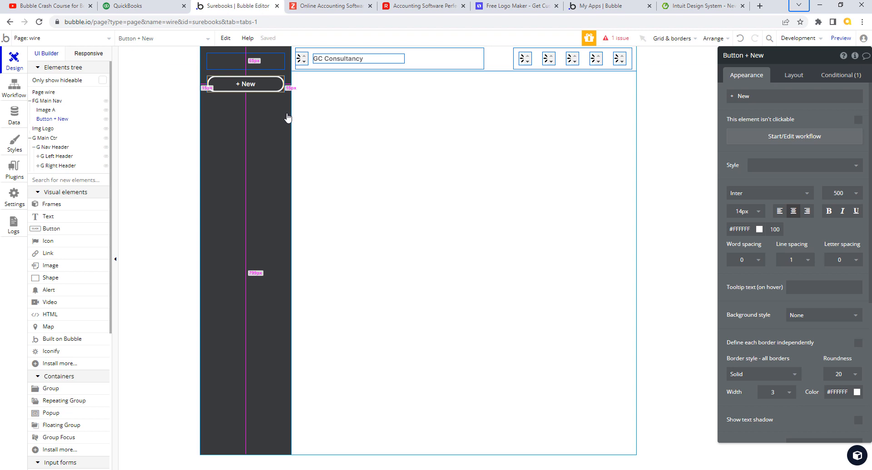
{"action": "left_click", "coordinate": [790, 214]}
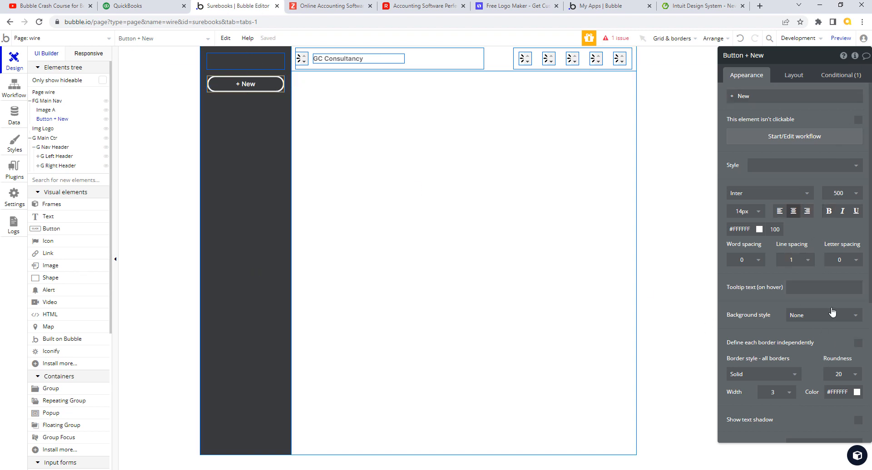
Step: Make the button 92% wide and centre it within the nav column
{"action": "left_click", "coordinate": [791, 76]}
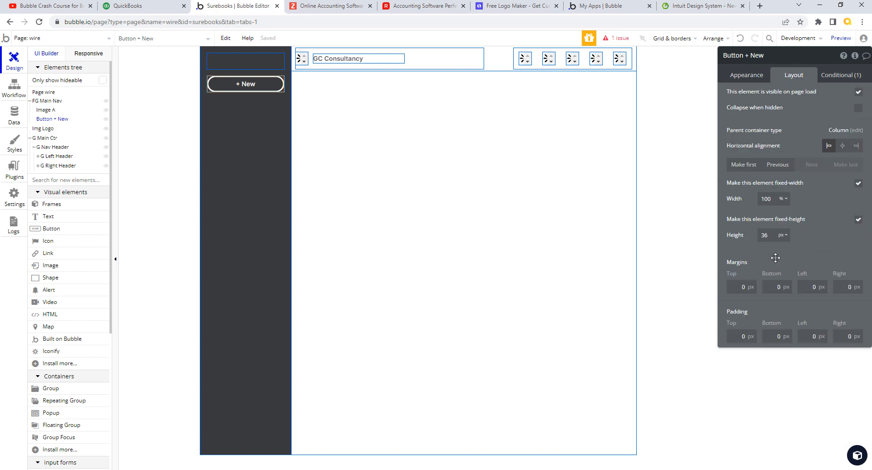
{"action": "left_click_drag", "start_coordinate": [774, 198], "coordinate": [759, 203]}
{"action": "type", "text": "86"}
{"action": "key", "text": "Tab"}
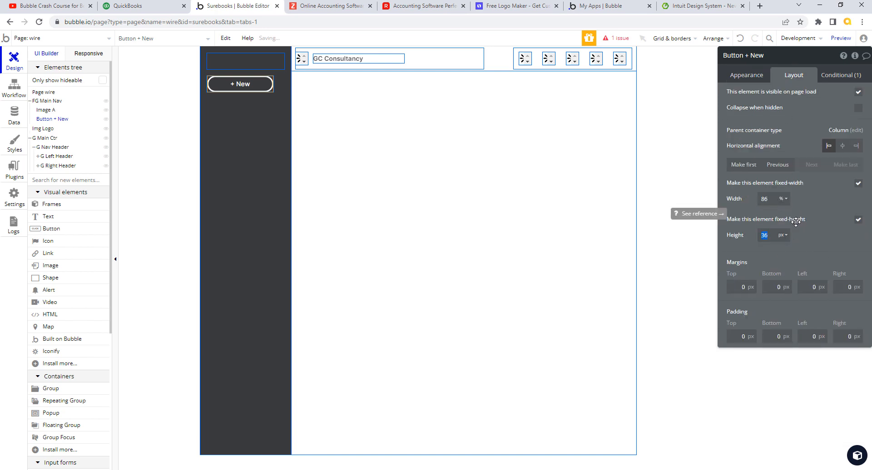
{"action": "left_click", "coordinate": [842, 146]}
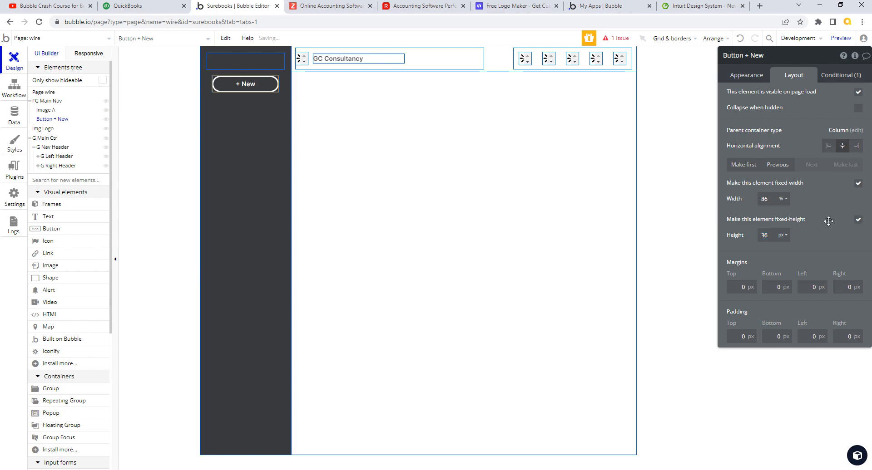
{"action": "left_click", "coordinate": [151, 7]}
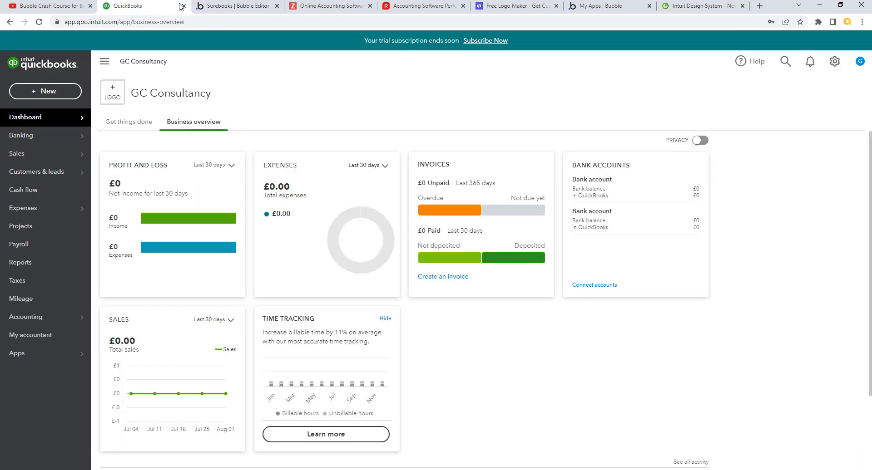
{"action": "left_click", "coordinate": [236, 7]}
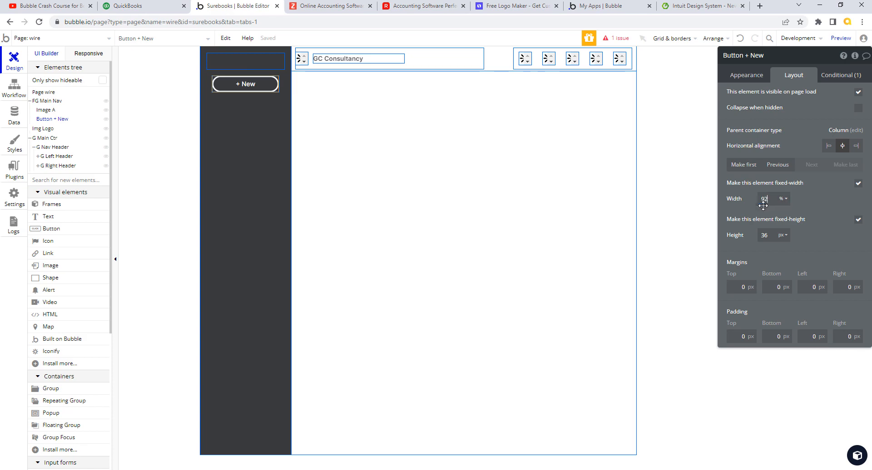
{"action": "key", "text": "Tab"}
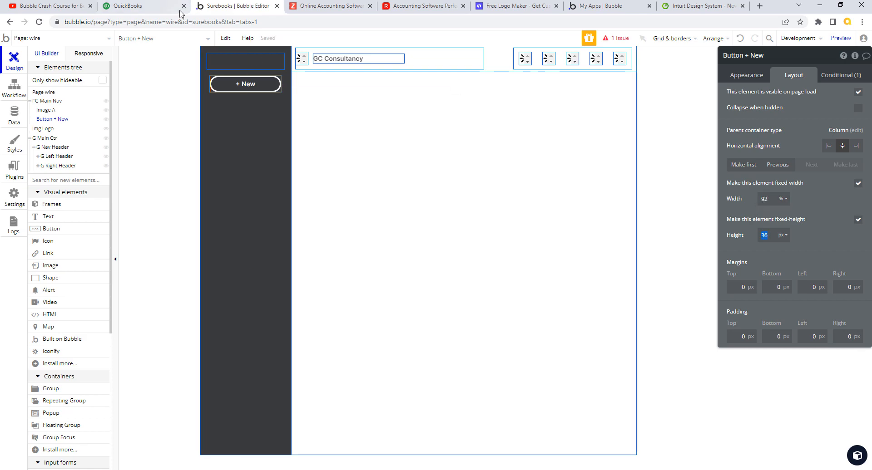
{"action": "left_click", "coordinate": [163, 6]}
{"action": "left_click", "coordinate": [244, 8]}
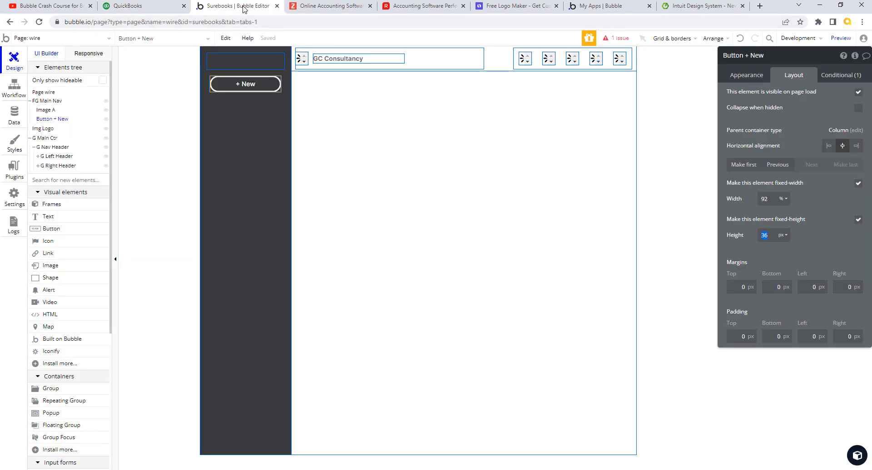
Step: Review the main nav sidebar's appearance, then reselect the + New button
{"action": "left_click", "coordinate": [249, 159]}
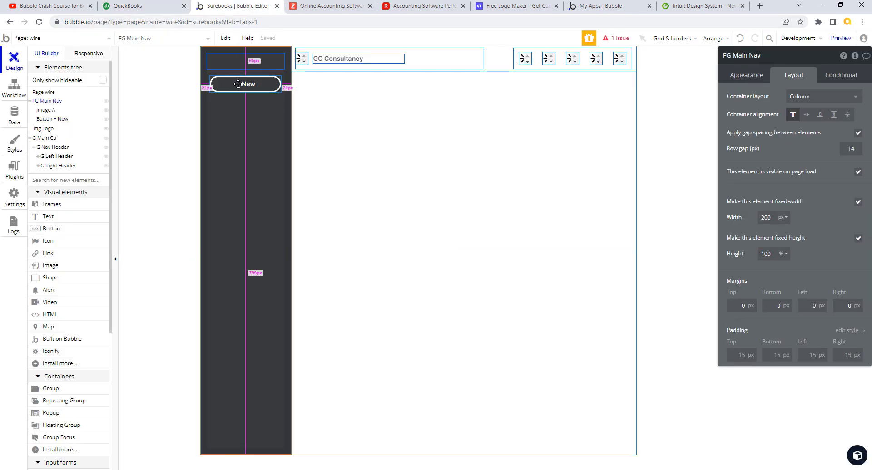
{"action": "left_click", "coordinate": [753, 76]}
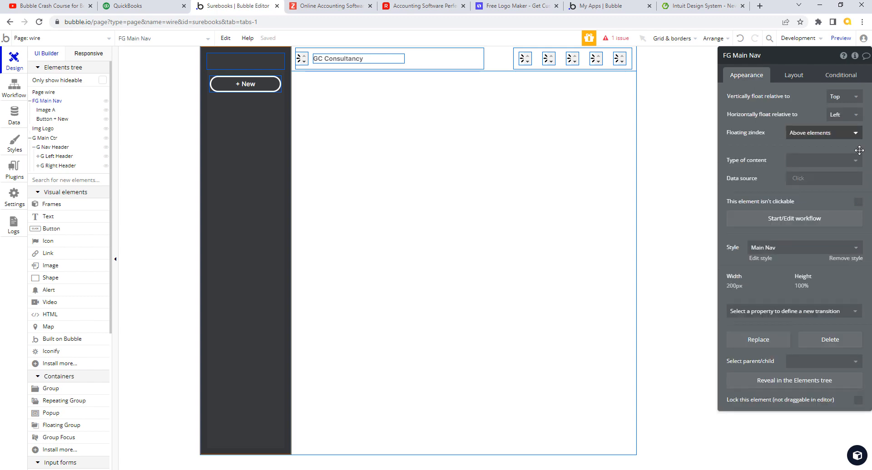
{"action": "left_click", "coordinate": [93, 120]}
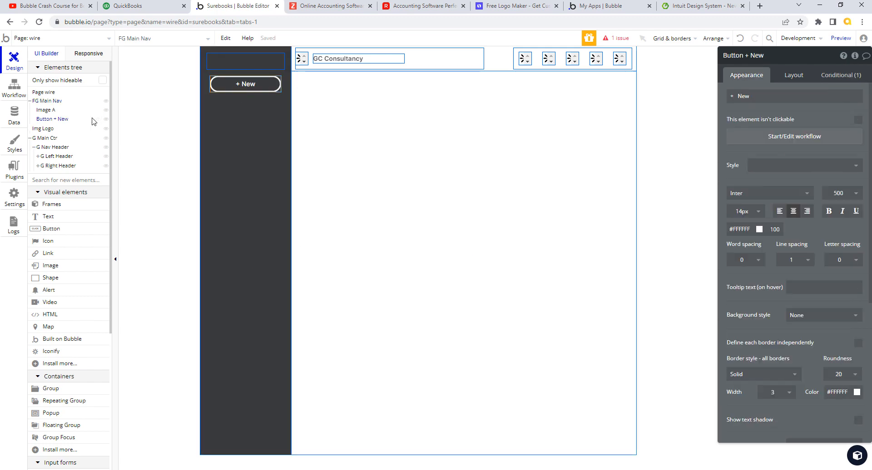
{"action": "left_click", "coordinate": [63, 119]}
{"action": "left_click", "coordinate": [62, 118]}
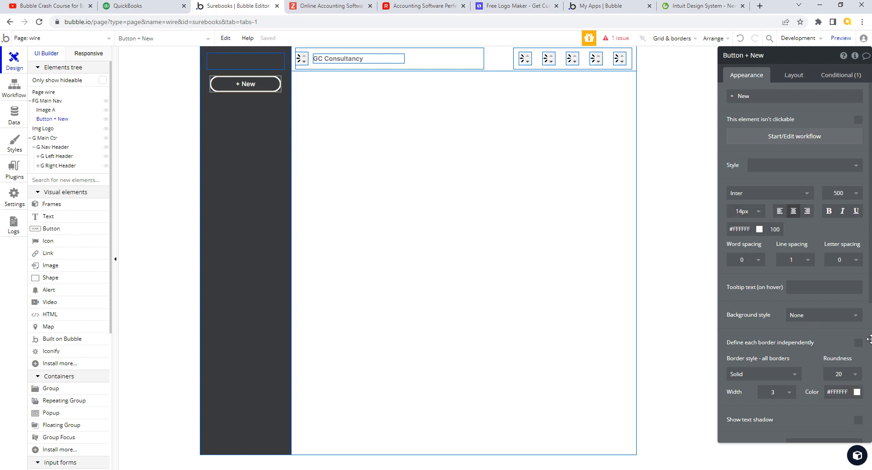
{"action": "left_click_drag", "start_coordinate": [869, 294], "coordinate": [866, 151]}
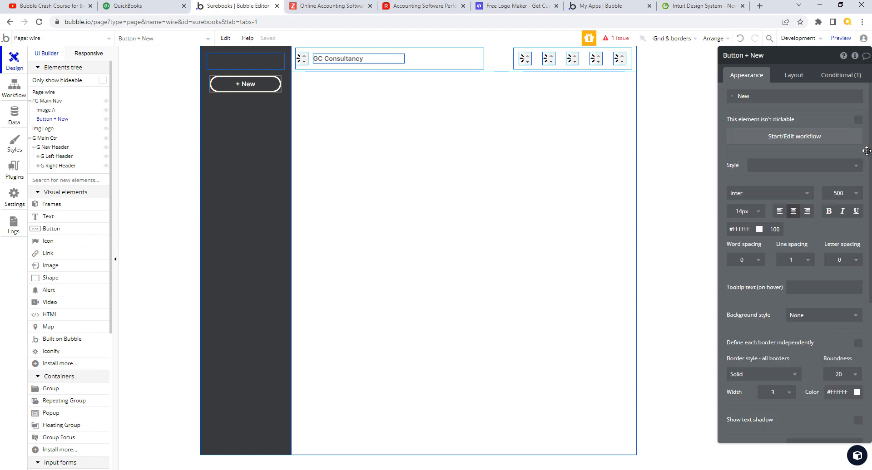
Step: Remove the box shadow changes from the button's hover condition
{"action": "left_click", "coordinate": [841, 75]}
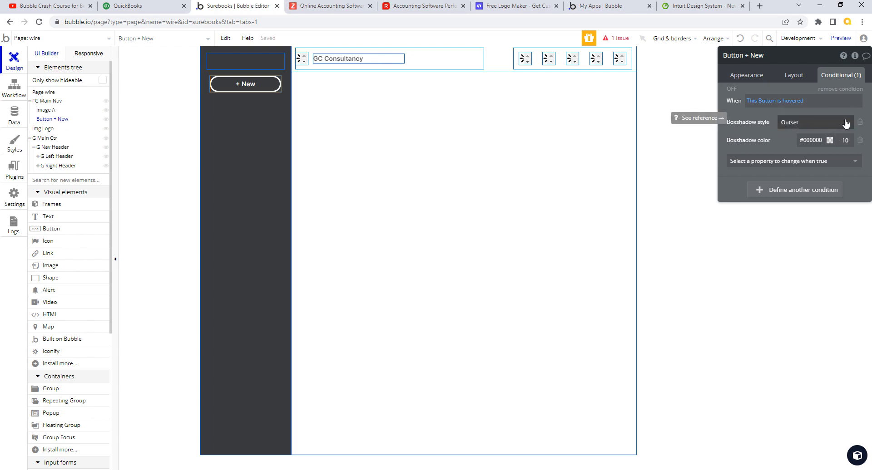
{"action": "left_click", "coordinate": [860, 122]}
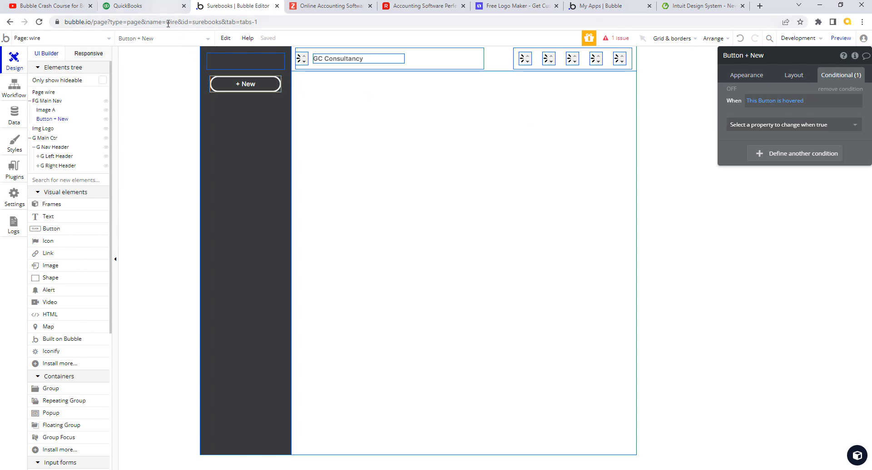
{"action": "left_click", "coordinate": [154, 7]}
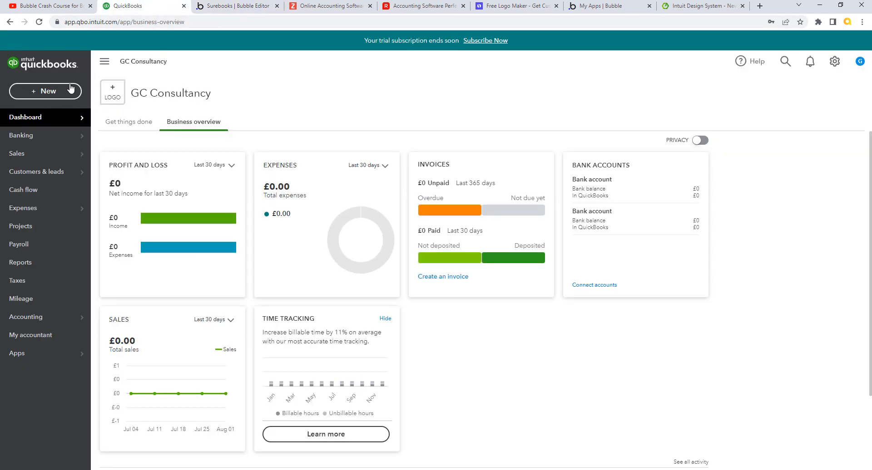
{"action": "left_click", "coordinate": [222, 9]}
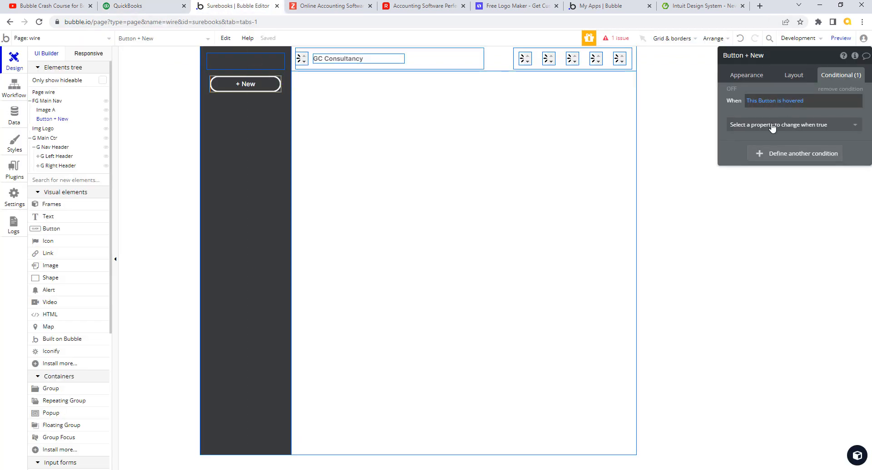
Step: Make hovering set the button's border width for all borders to 7
{"action": "left_click", "coordinate": [824, 130]}
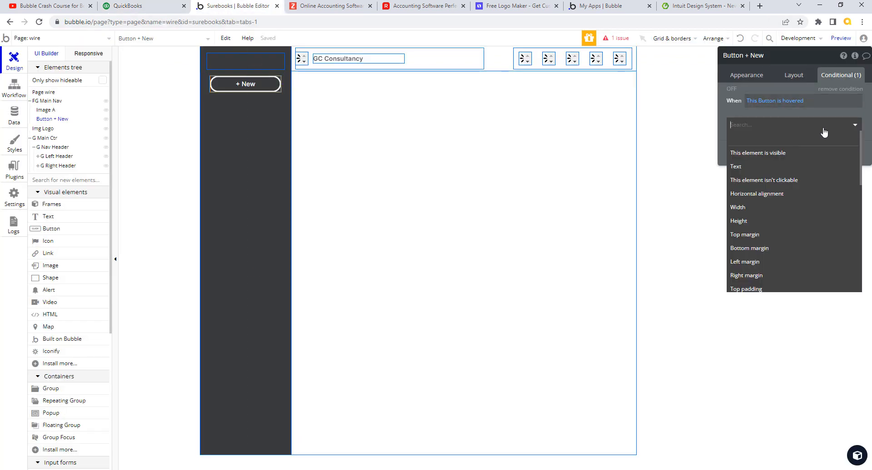
{"action": "type", "text": "bo"}
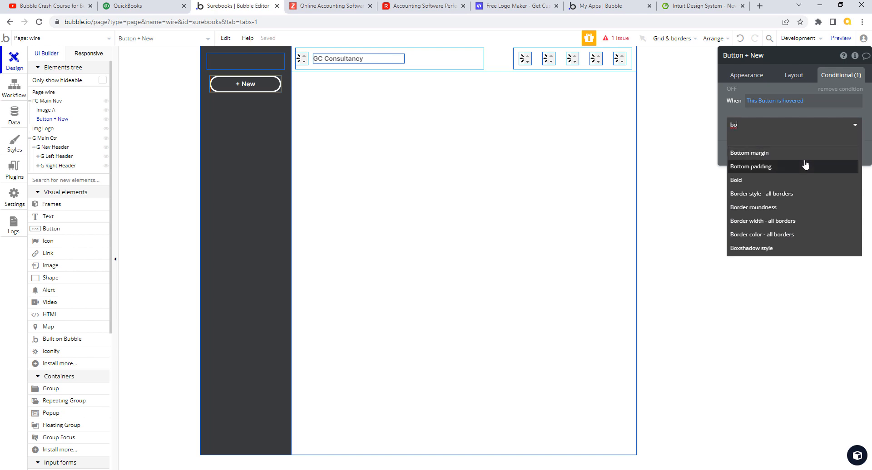
{"action": "left_click", "coordinate": [780, 225]}
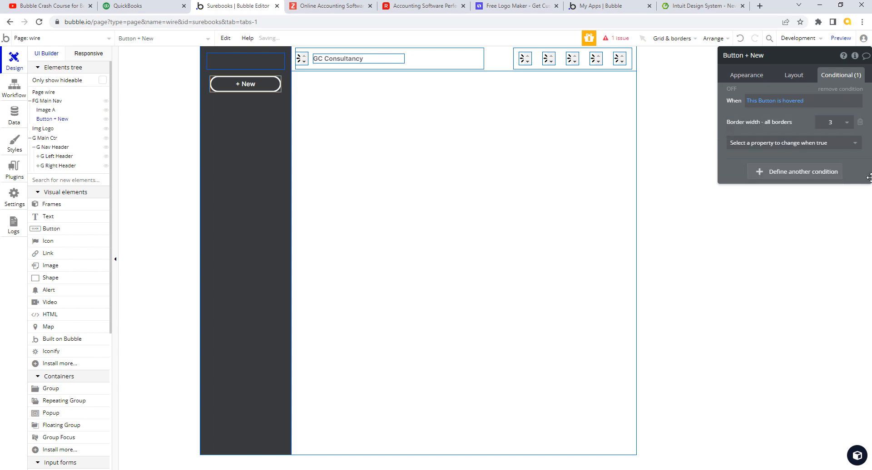
{"action": "left_click", "coordinate": [846, 123]}
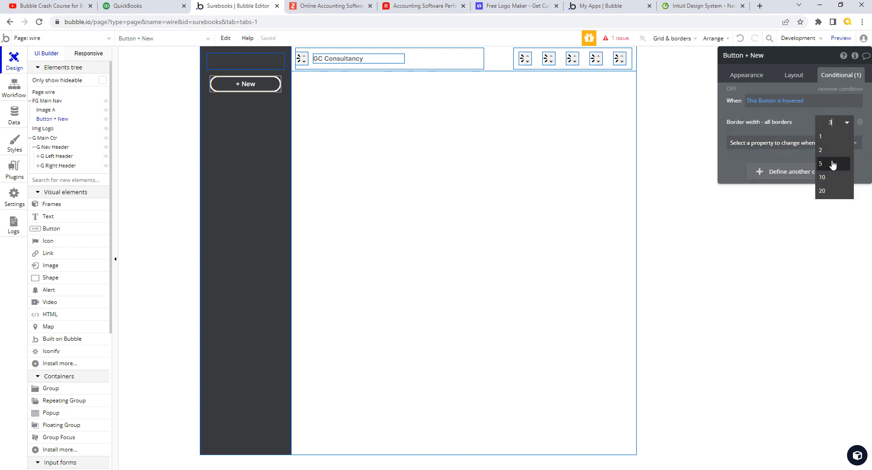
{"action": "left_click", "coordinate": [832, 122]}
{"action": "type", "text": "7"}
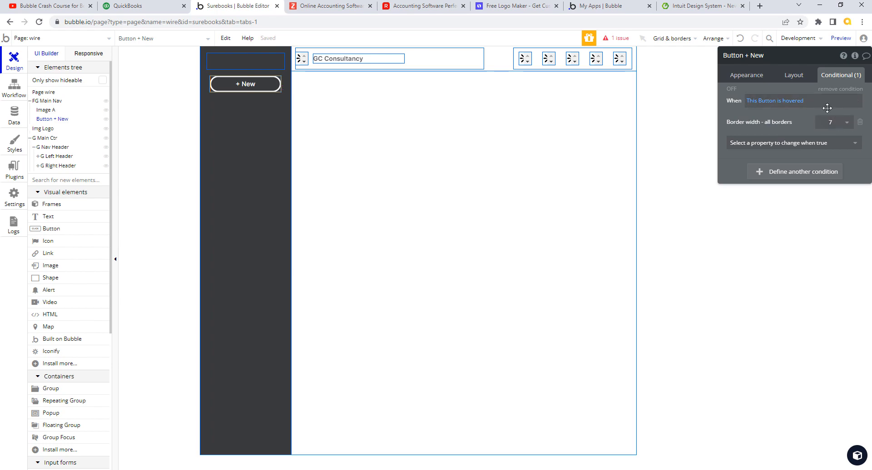
{"action": "left_click", "coordinate": [143, 9]}
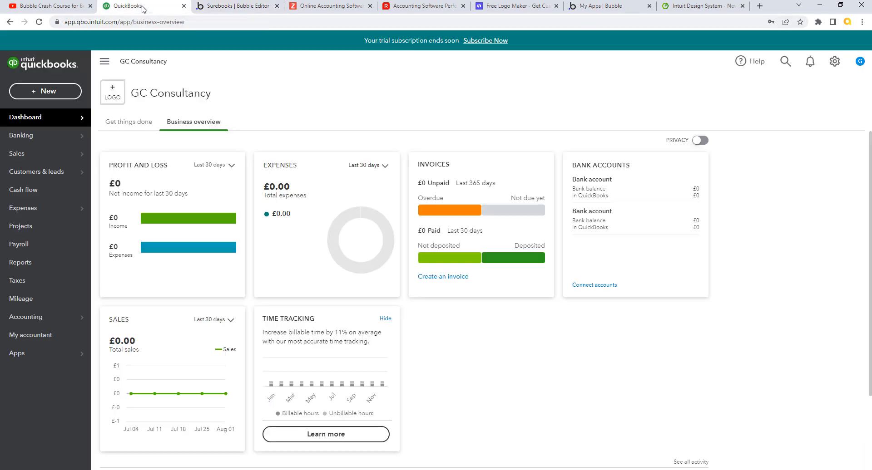
{"action": "left_click", "coordinate": [227, 7]}
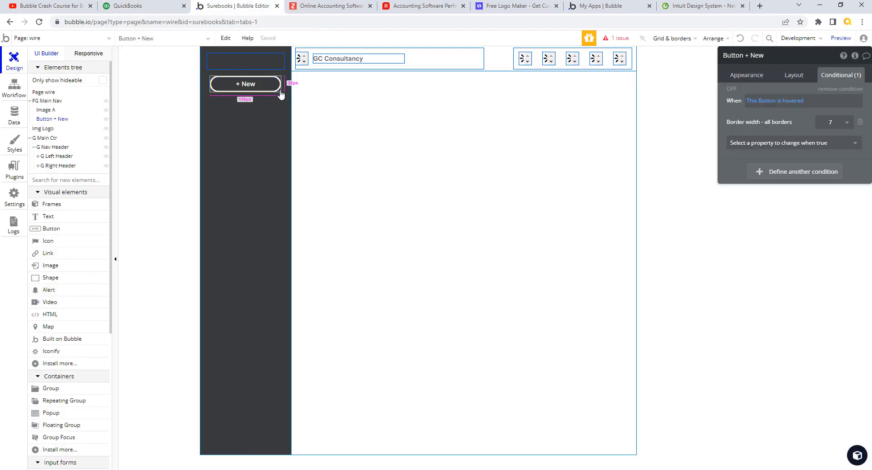
{"action": "left_click", "coordinate": [127, 6]}
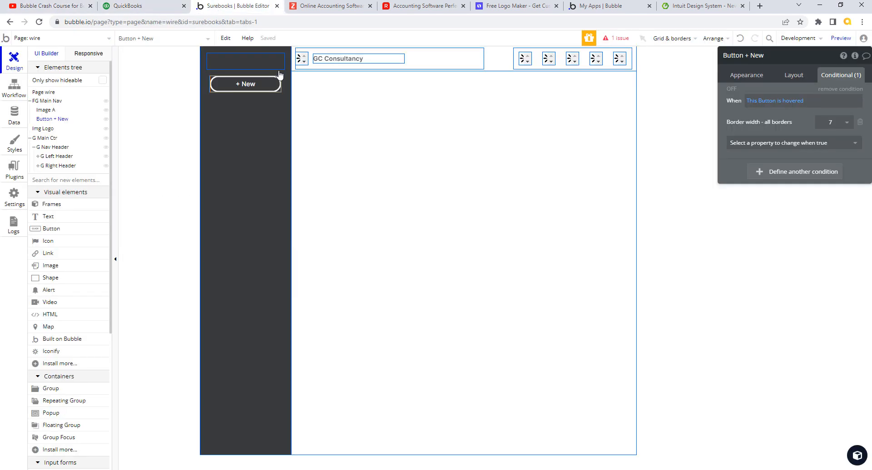
{"action": "left_click", "coordinate": [202, 7]}
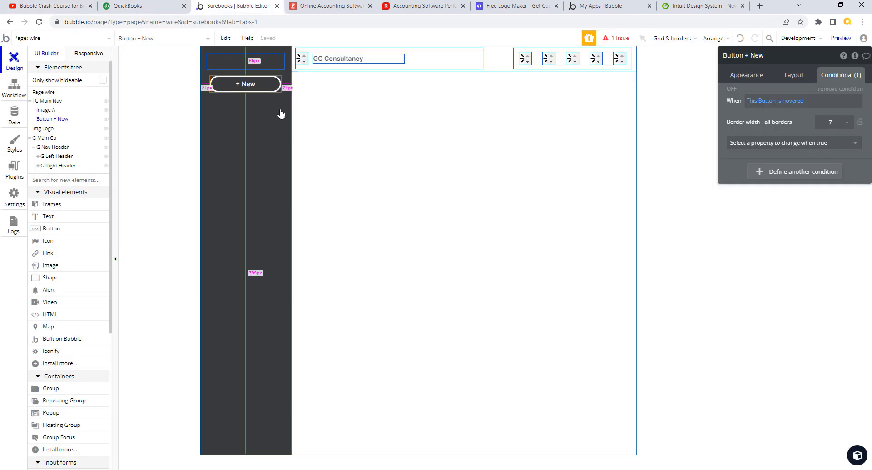
{"action": "left_click", "coordinate": [282, 113]}
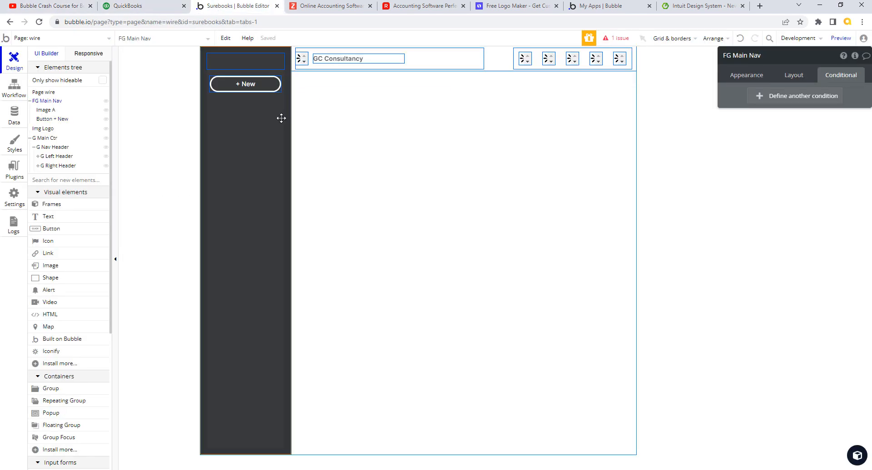
{"action": "left_click", "coordinate": [799, 77]}
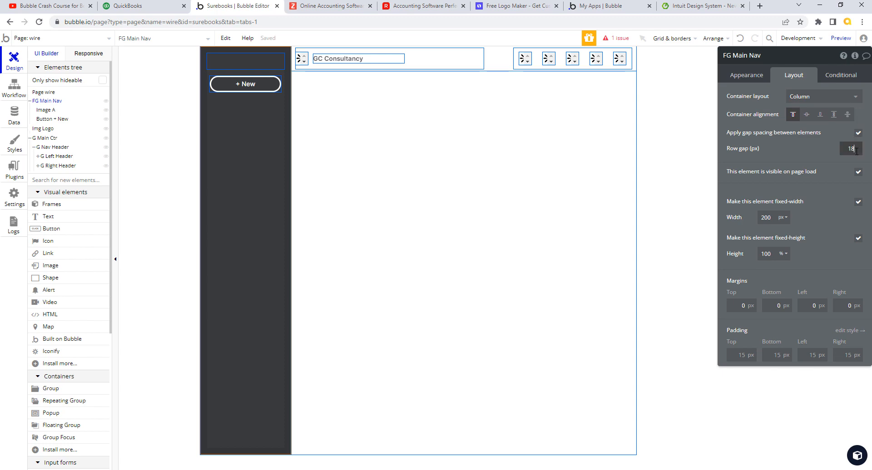
{"action": "left_click", "coordinate": [149, 8]}
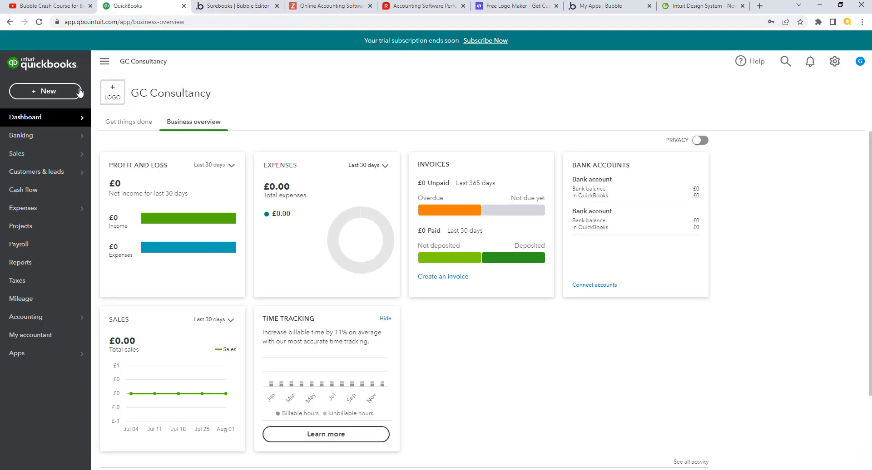
{"action": "left_click", "coordinate": [245, 7]}
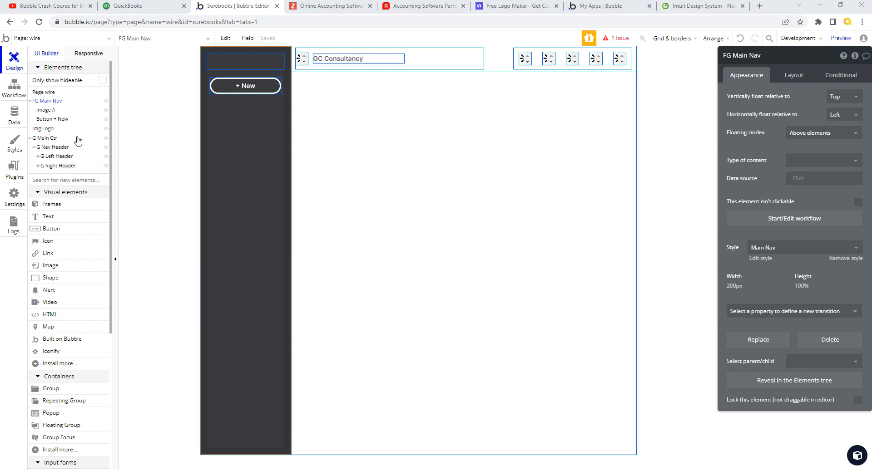
Step: Rename Img Logo to 'G Main Nav Placeholder'
{"action": "left_click", "coordinate": [51, 131]}
{"action": "left_click", "coordinate": [729, 57]}
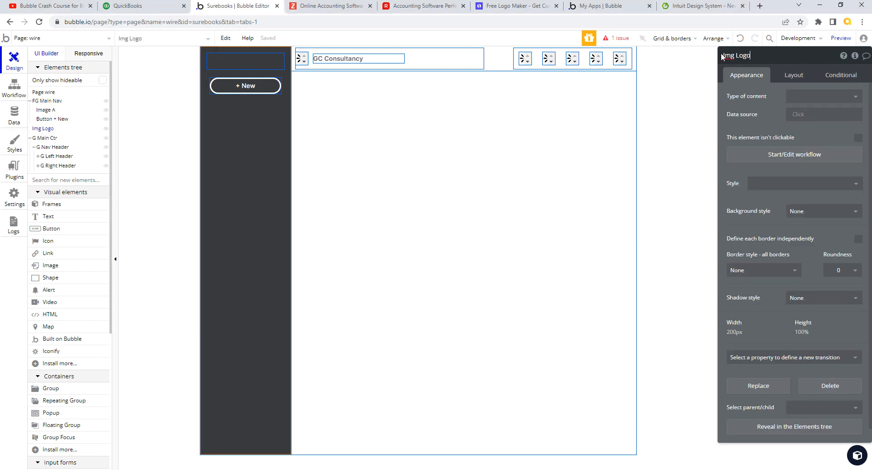
{"action": "left_click_drag", "start_coordinate": [722, 56], "coordinate": [786, 56]}
{"action": "type", "text": "G Main Nav Placeholder"}
{"action": "left_click", "coordinate": [854, 252]}
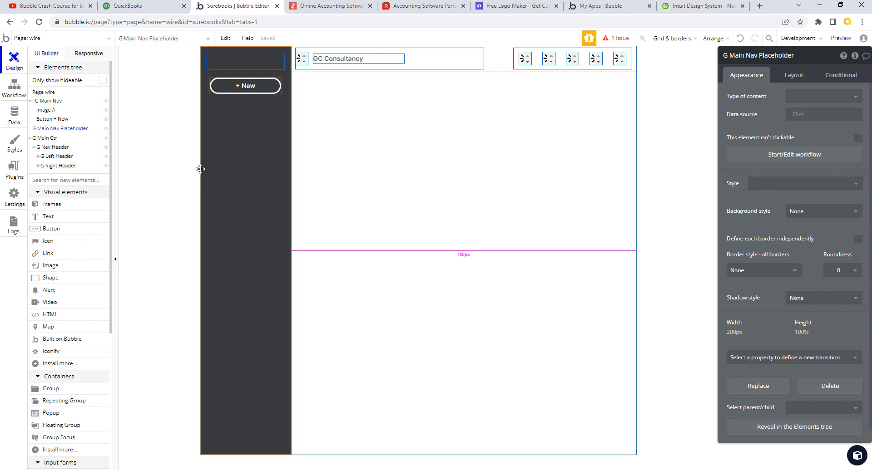
Step: Rename Image A to 'Img Logo'
{"action": "left_click", "coordinate": [51, 110]}
{"action": "left_click", "coordinate": [735, 56]}
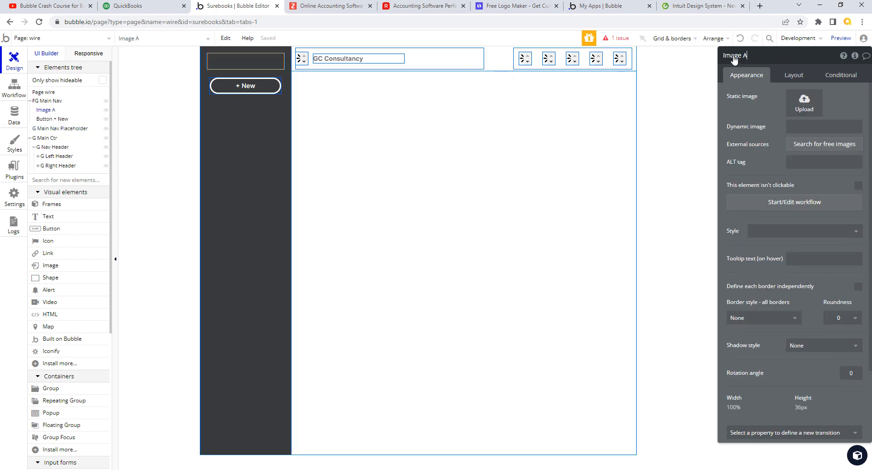
{"action": "left_click_drag", "start_coordinate": [732, 55], "coordinate": [794, 58]}
{"action": "type", "text": "e"}
{"action": "left_click", "coordinate": [753, 115]}
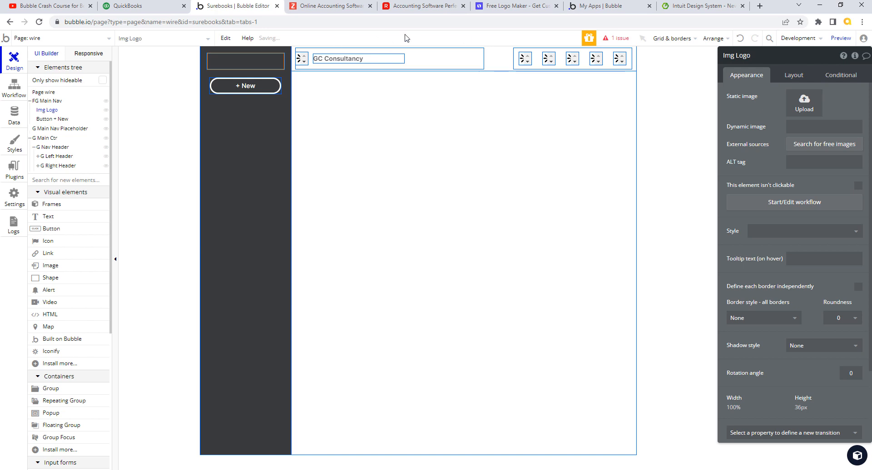
Step: Rename the + New button to 'B Nav New'
{"action": "left_click", "coordinate": [268, 90]}
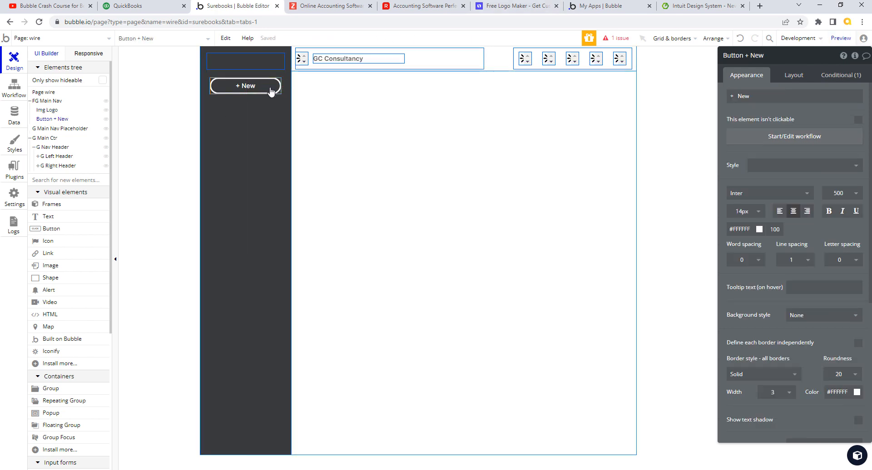
{"action": "left_click", "coordinate": [743, 57]}
{"action": "left_click_drag", "start_coordinate": [727, 58], "coordinate": [772, 57]}
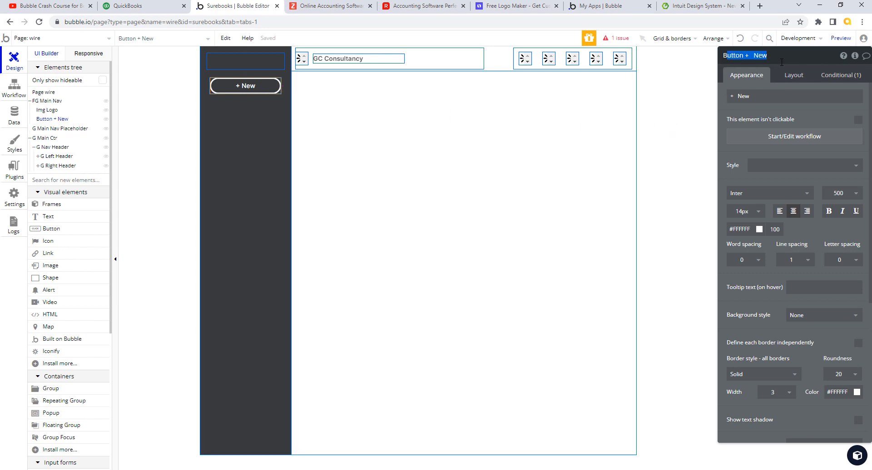
{"action": "type", "text": "B Nav"}
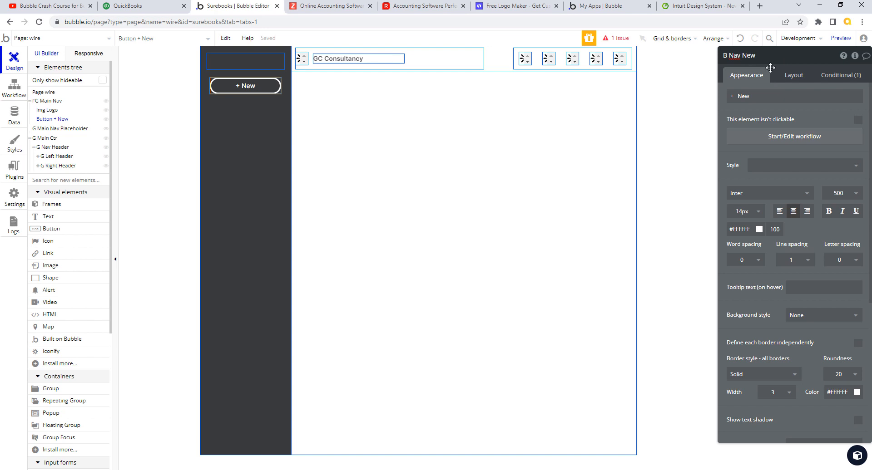
{"action": "left_click", "coordinate": [725, 110]}
{"action": "left_click", "coordinate": [845, 77]}
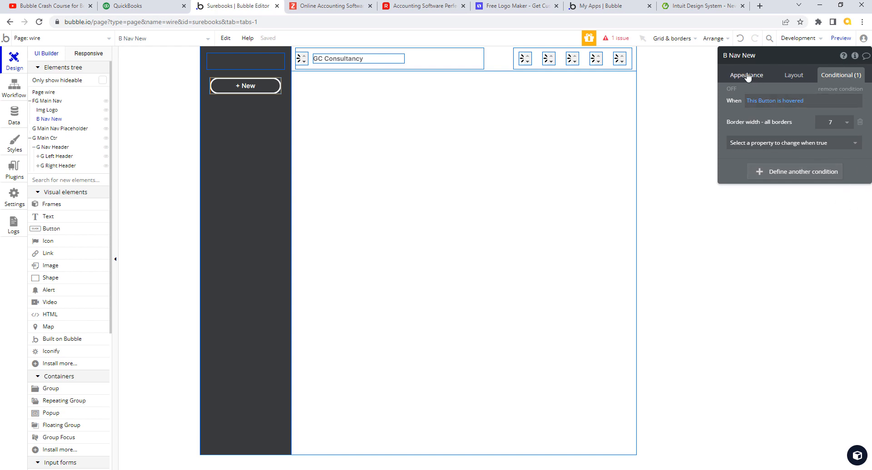
Step: Create a button style named 'Standard' from B Nav New's formatting and apply it
{"action": "left_click", "coordinate": [747, 77]}
{"action": "left_click", "coordinate": [830, 75]}
{"action": "left_click", "coordinate": [751, 78]}
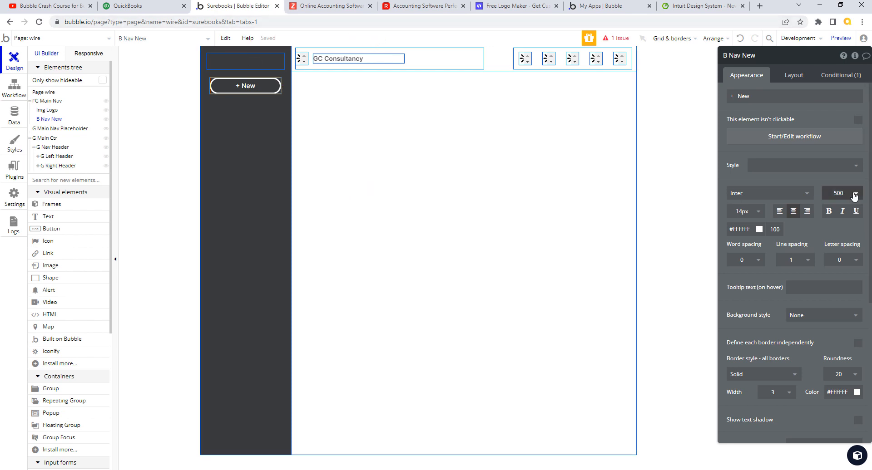
{"action": "left_click", "coordinate": [854, 166]}
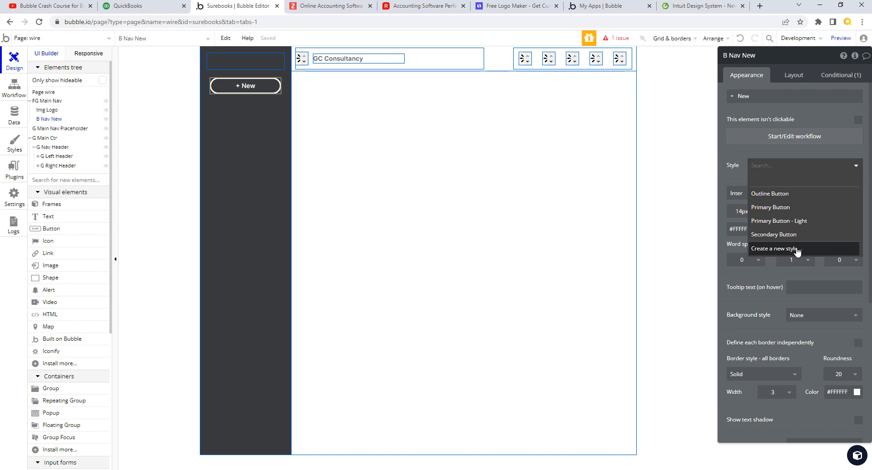
{"action": "left_click", "coordinate": [798, 250]}
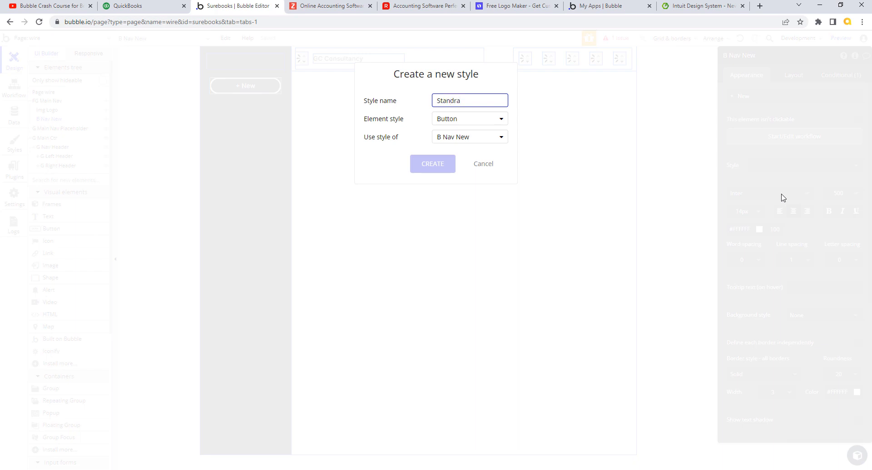
{"action": "key", "text": "BackSpace"}
{"action": "key", "text": "BackSpace"}
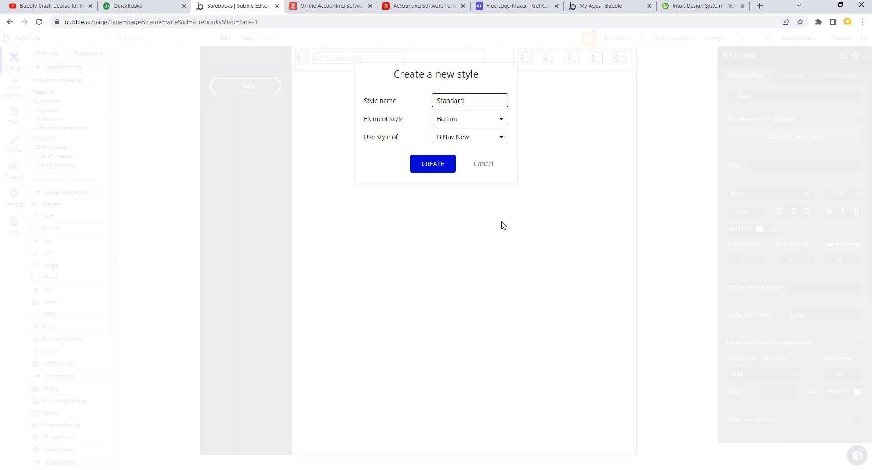
{"action": "left_click", "coordinate": [445, 164]}
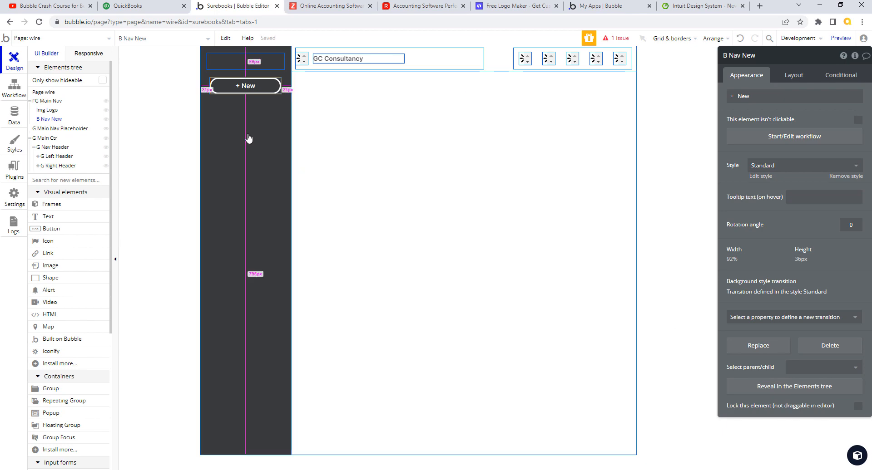
Step: Bring up the GC Consultancy dashboard and review its Dashboard, Banking, Apps and Expenses sidebar sections
{"action": "left_click", "coordinate": [162, 10]}
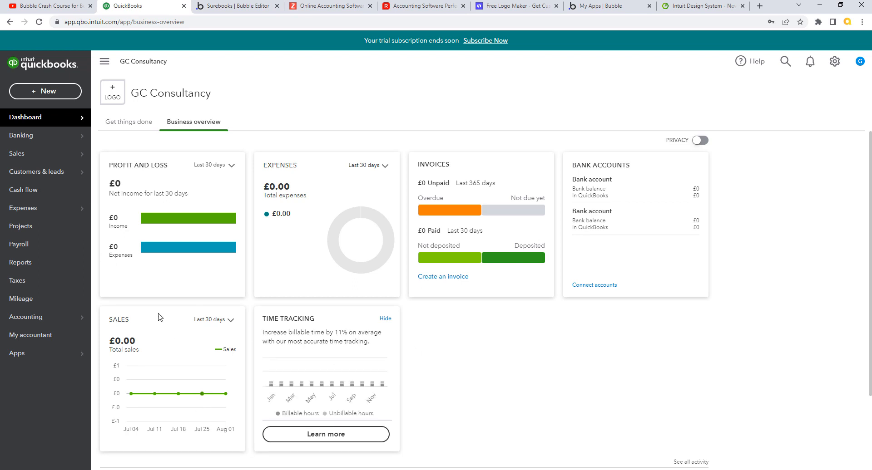
{"action": "mouse_move", "coordinate": [45, 121]}
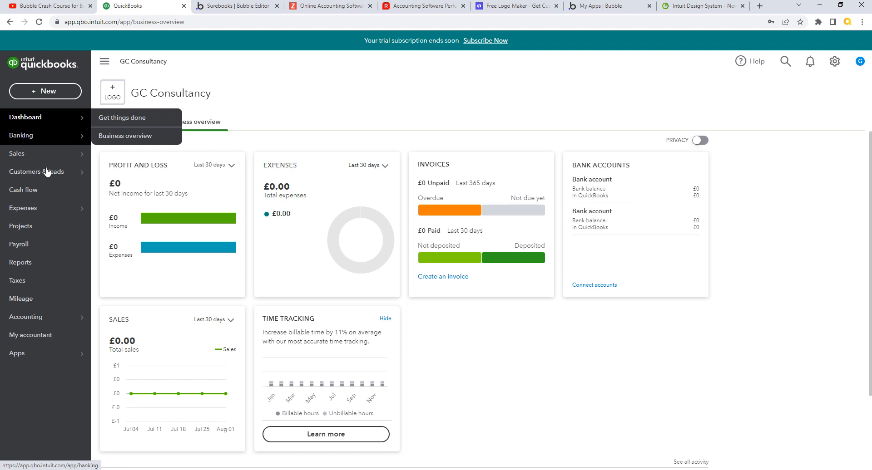
{"action": "mouse_move", "coordinate": [75, 358]}
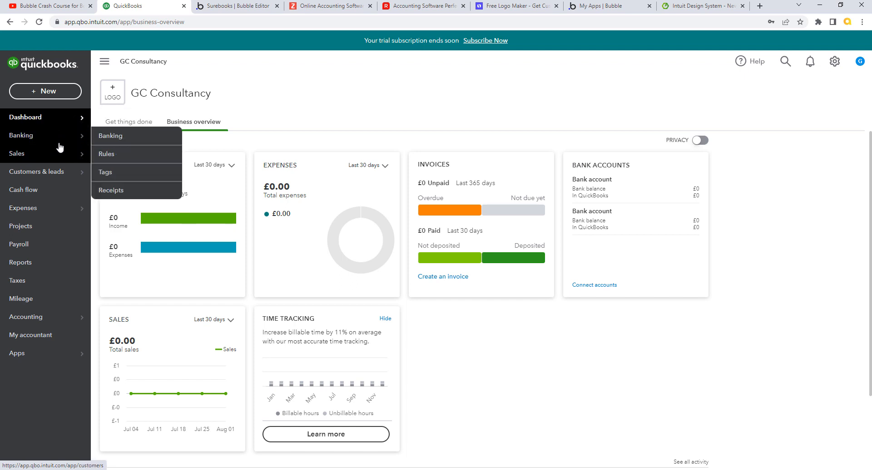
{"action": "mouse_move", "coordinate": [83, 127]}
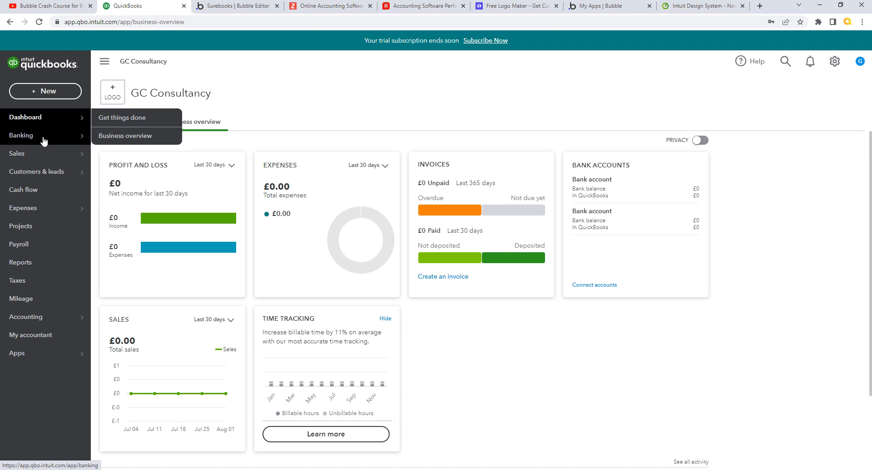
{"action": "mouse_move", "coordinate": [40, 355]}
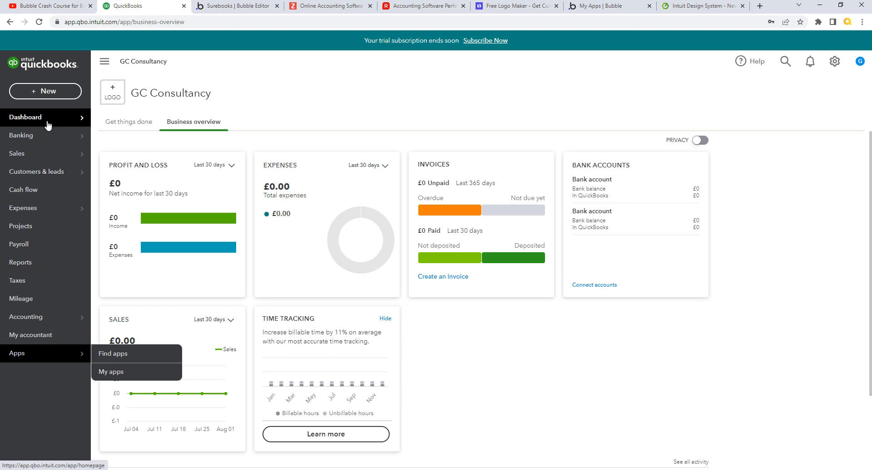
{"action": "mouse_move", "coordinate": [51, 219]}
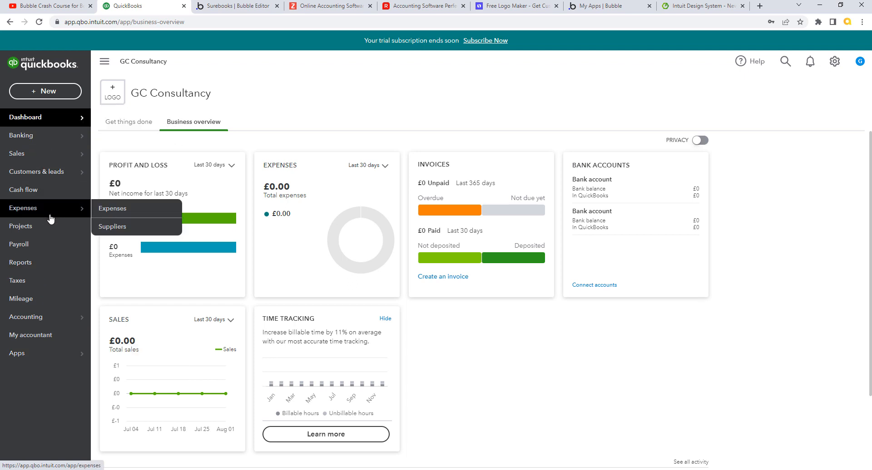
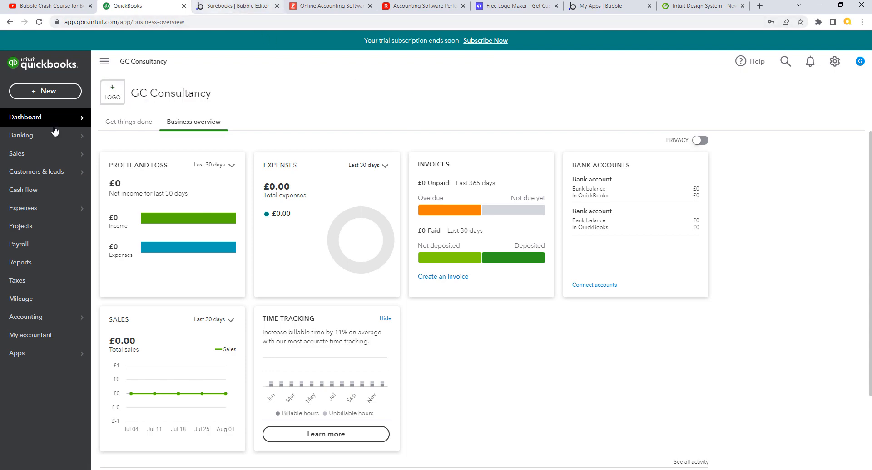
Step: Switch back to the Bubble editor's wire page and scroll the element list to Containers
{"action": "left_click", "coordinate": [238, 7]}
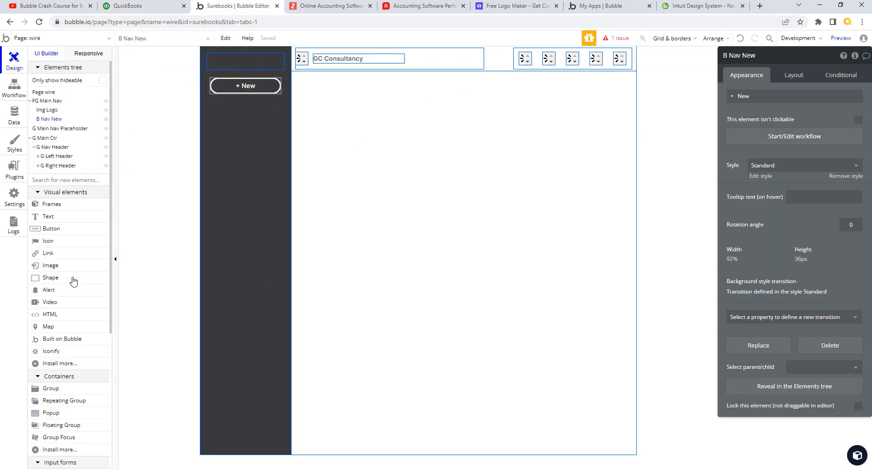
{"action": "scroll", "coordinate": [111, 309], "scroll_direction": "down", "scroll_amount": 2}
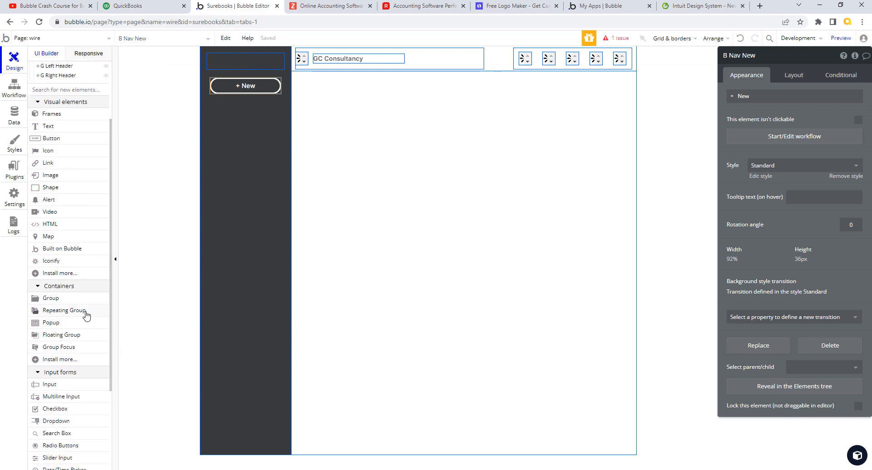
Step: Place a new repeating group inside FG Main Nav, just below B Nav New
{"action": "left_click_drag", "start_coordinate": [85, 315], "coordinate": [227, 181]}
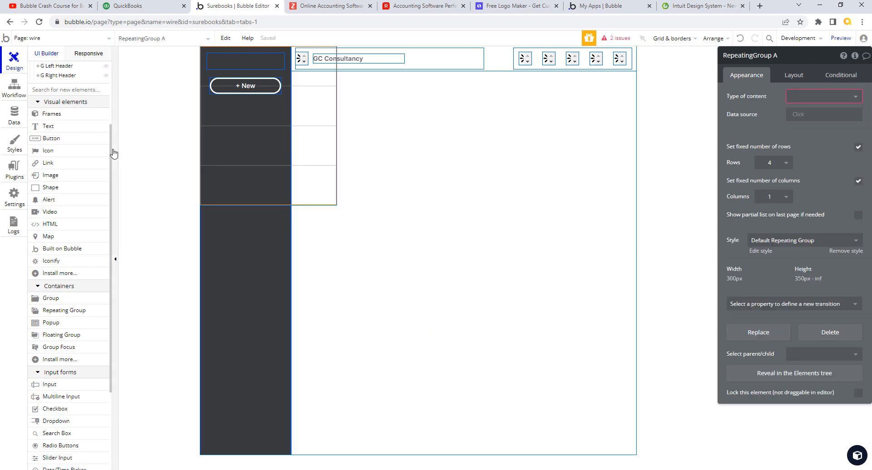
{"action": "left_click_drag", "start_coordinate": [110, 152], "coordinate": [119, 69]}
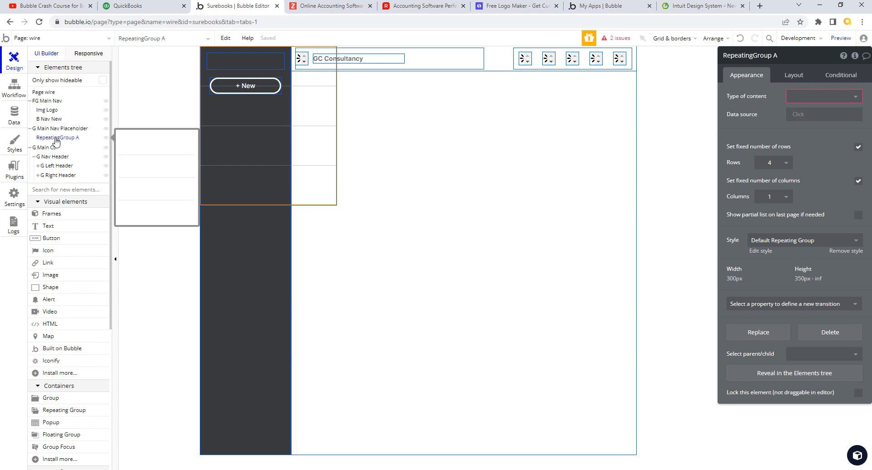
{"action": "left_click_drag", "start_coordinate": [55, 142], "coordinate": [61, 120]}
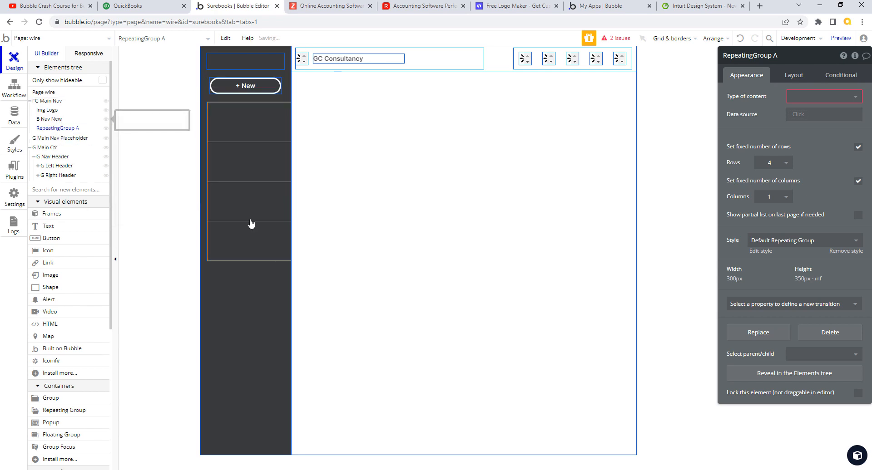
{"action": "left_click", "coordinate": [263, 177]}
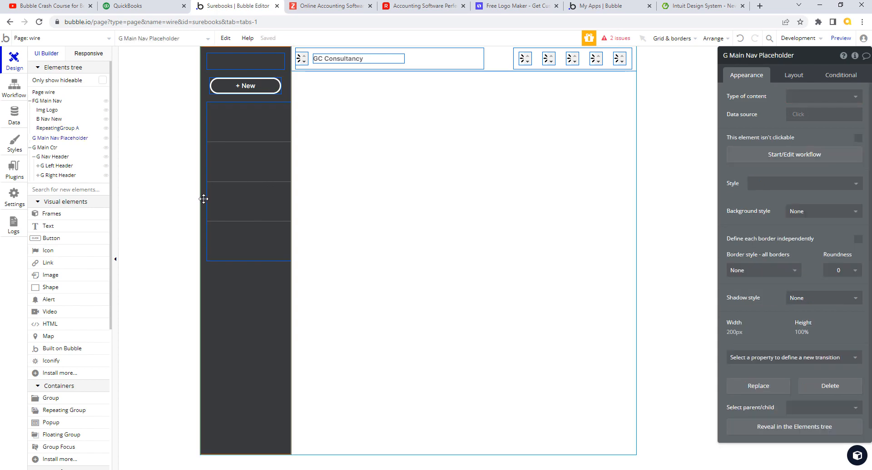
{"action": "left_click", "coordinate": [67, 130]}
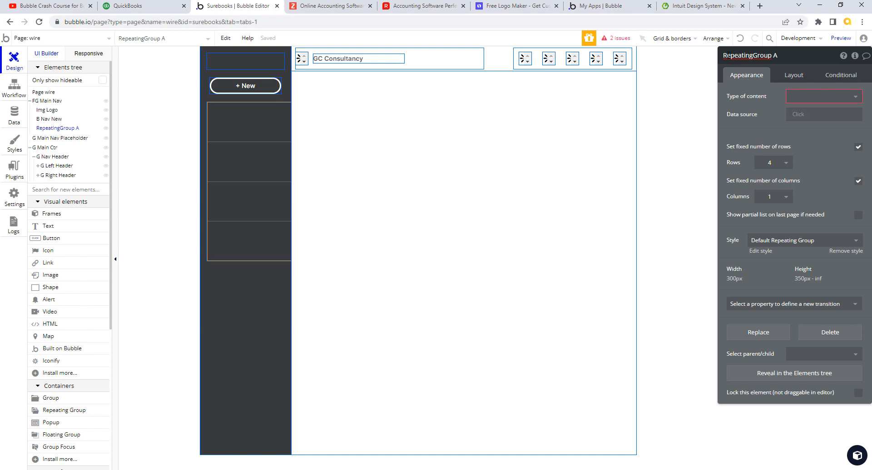
Step: Rename the repeating group to 'RG Nav'
{"action": "left_click_drag", "start_coordinate": [726, 56], "coordinate": [791, 56]}
{"action": "type", "text": "RG Nav"}
{"action": "left_click", "coordinate": [740, 127]}
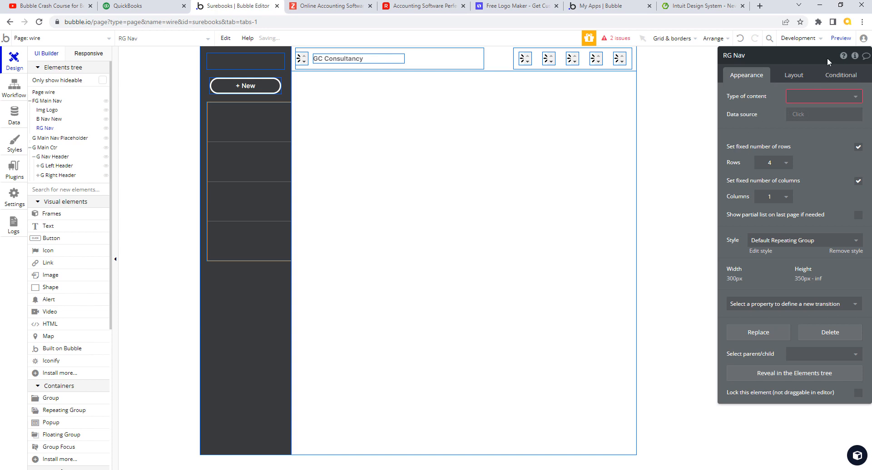
{"action": "left_click", "coordinate": [798, 77]}
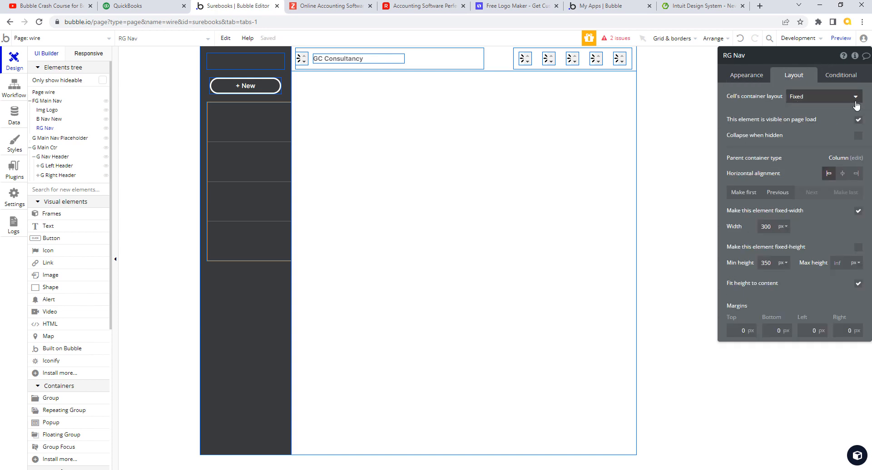
Step: Set RG Nav to 100% width, 250 px minimum height and Row cell layout
{"action": "left_click", "coordinate": [783, 226]}
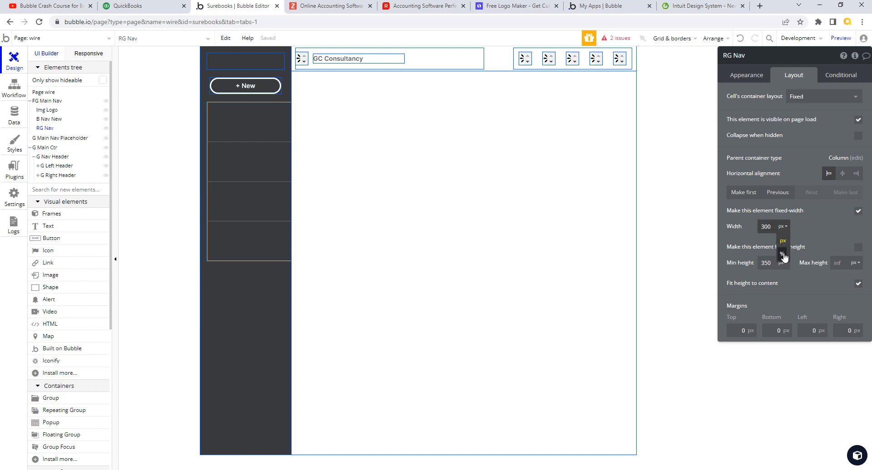
{"action": "left_click", "coordinate": [784, 257]}
{"action": "left_click_drag", "start_coordinate": [774, 229], "coordinate": [750, 229]}
{"action": "type", "text": "100"}
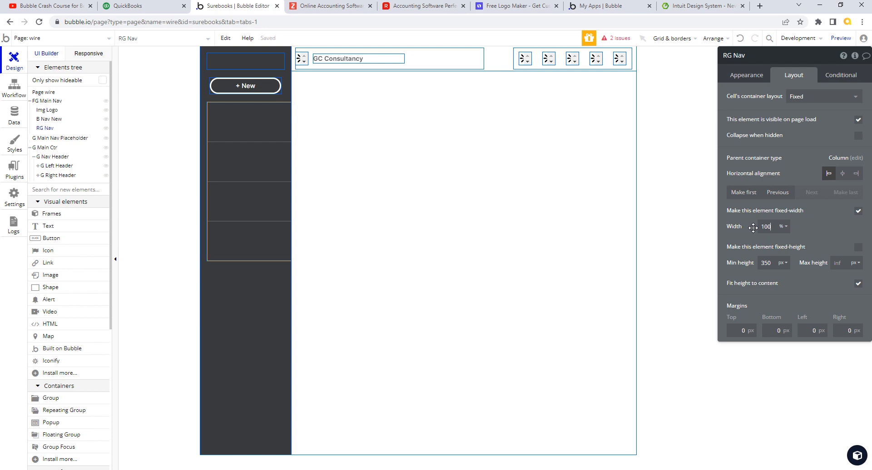
{"action": "key", "text": "Tab"}
{"action": "type", "text": "2"}
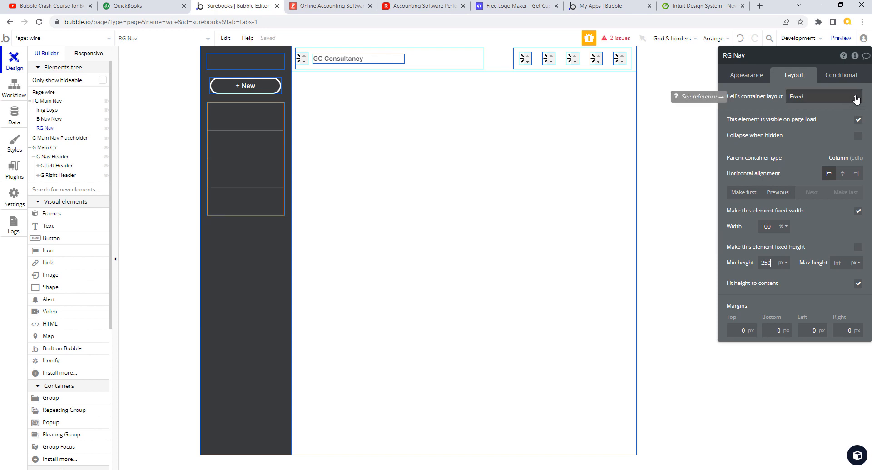
{"action": "left_click", "coordinate": [856, 98]}
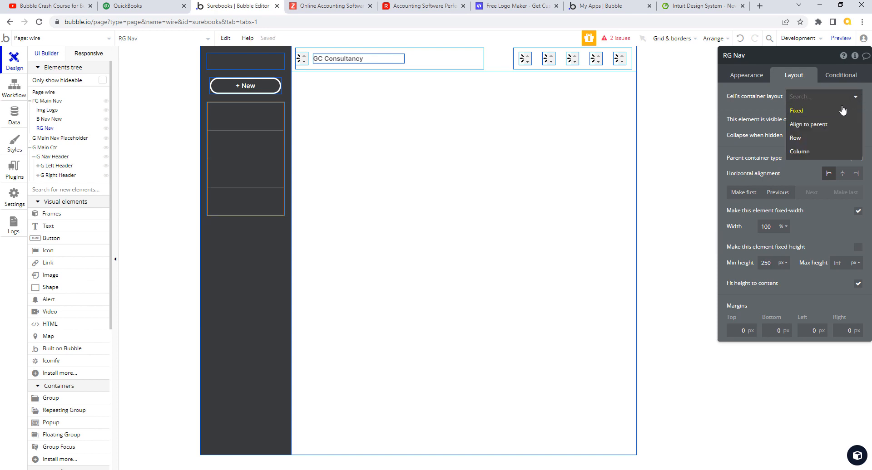
{"action": "left_click", "coordinate": [809, 143]}
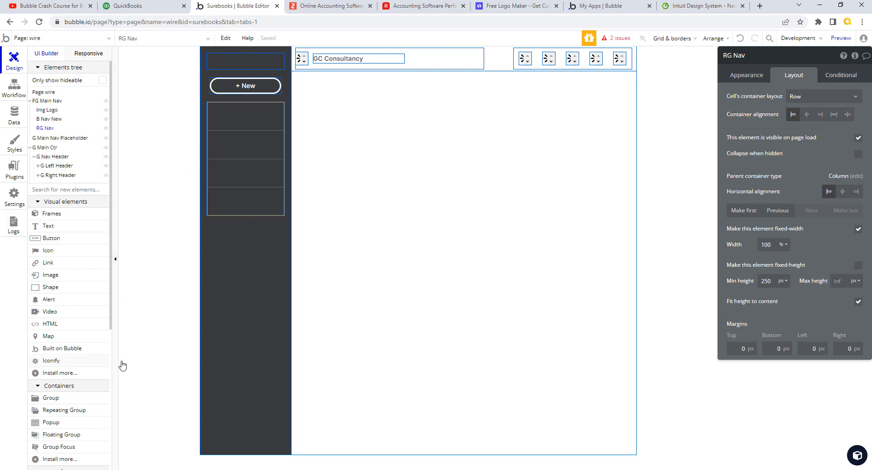
{"action": "left_click", "coordinate": [15, 117]}
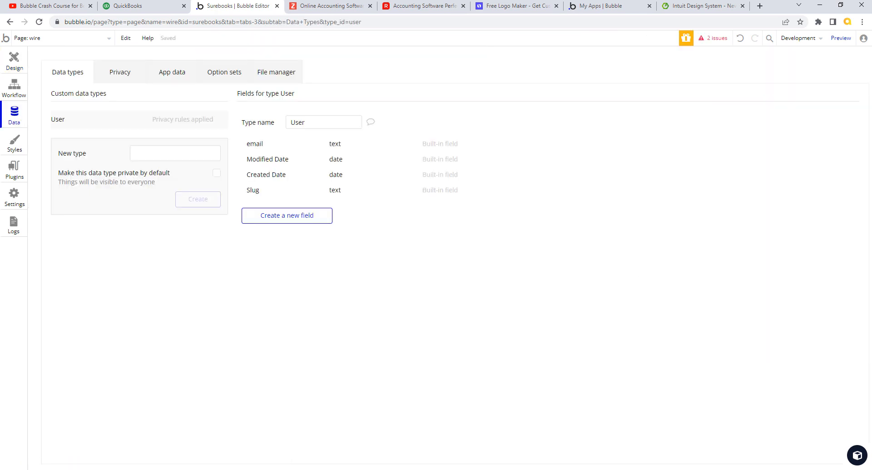
Step: Create an option set named 'NavOptions'
{"action": "left_click", "coordinate": [228, 80]}
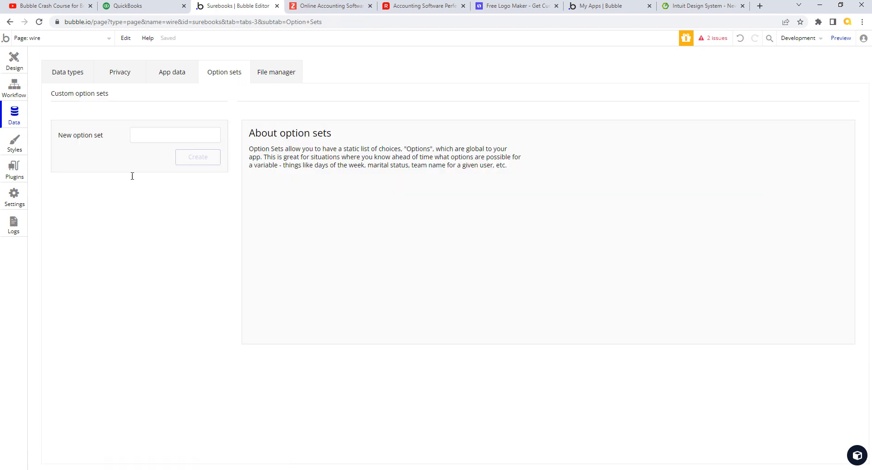
{"action": "left_click", "coordinate": [169, 134]}
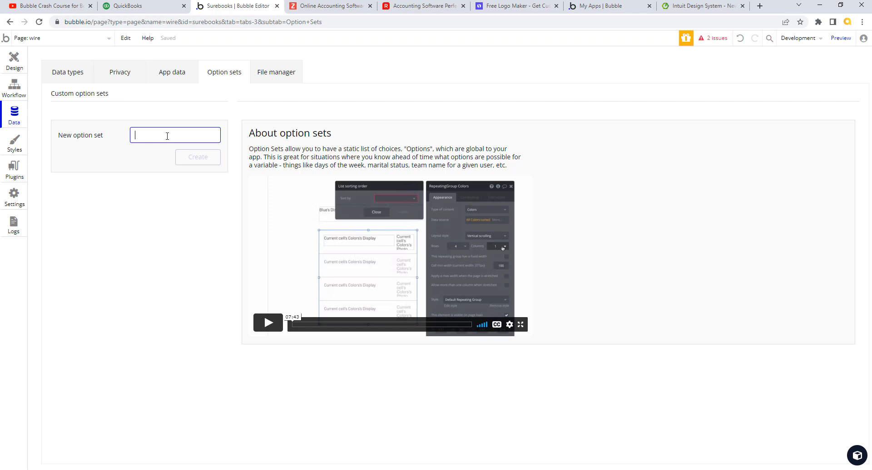
{"action": "type", "text": "Nav"}
{"action": "key", "text": "BackSpace"}
{"action": "type", "text": "NavOptions"}
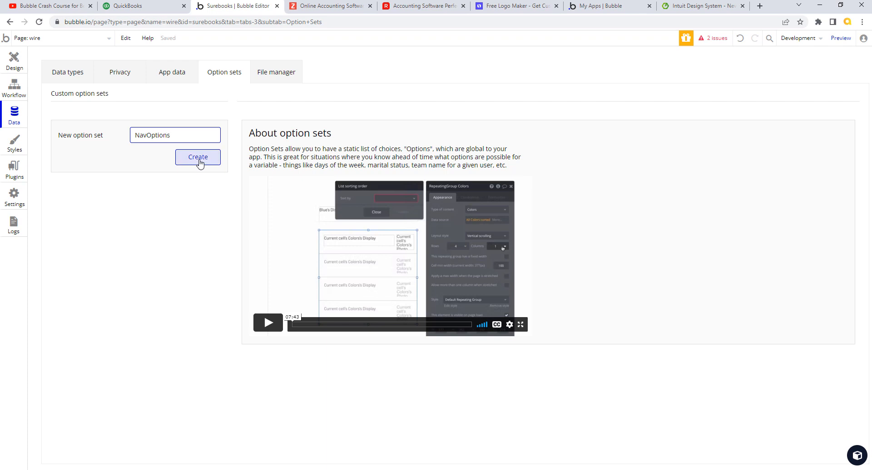
{"action": "left_click", "coordinate": [200, 159]}
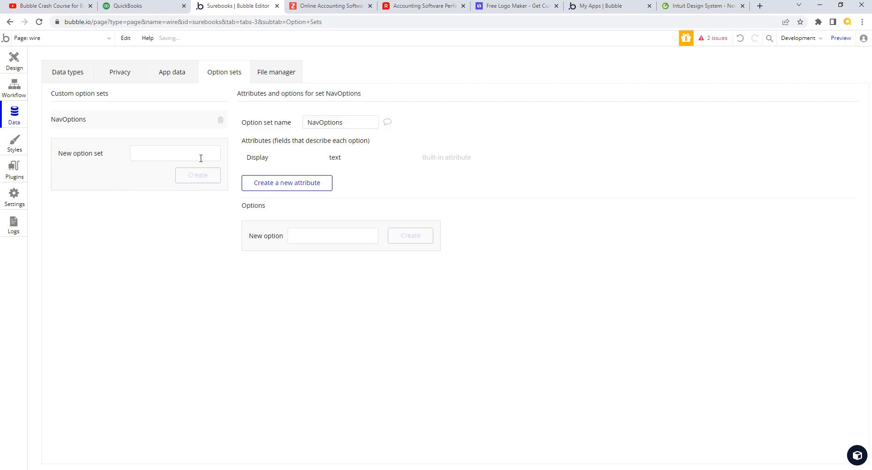
Step: Delete NavOptions and create the option set '_NavOption' instead
{"action": "left_click", "coordinate": [220, 120]}
{"action": "left_click", "coordinate": [169, 136]}
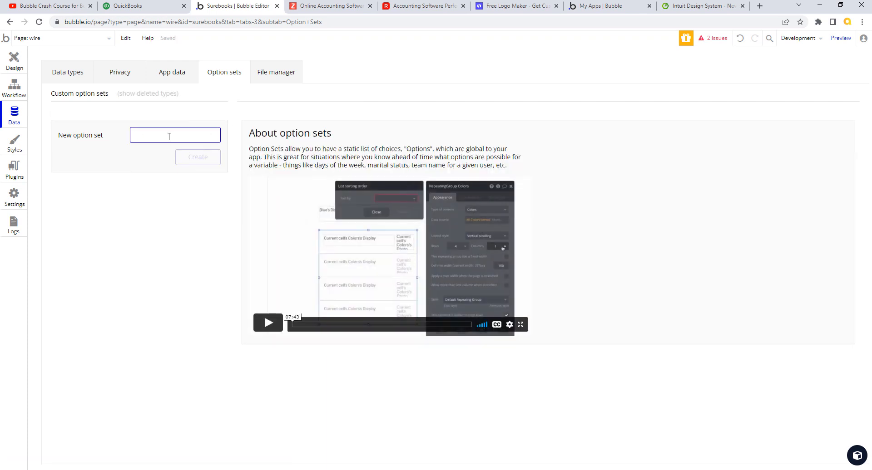
{"action": "type", "text": "_"}
{"action": "key", "text": "BackSpace"}
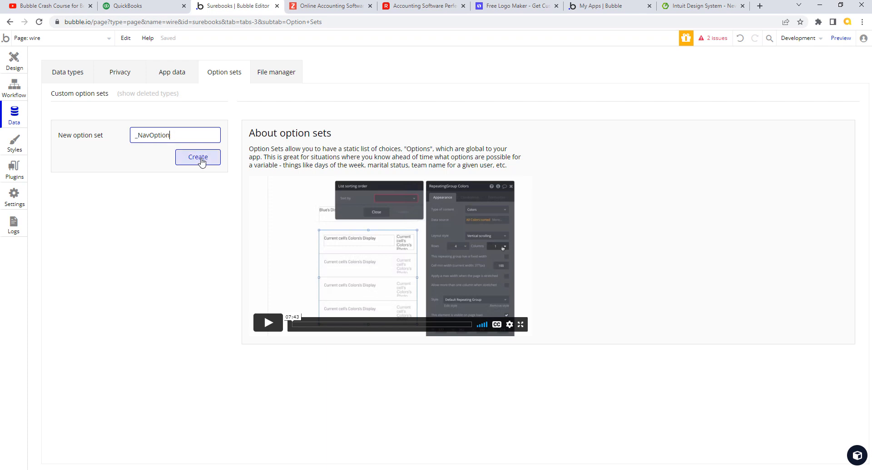
{"action": "left_click", "coordinate": [201, 161]}
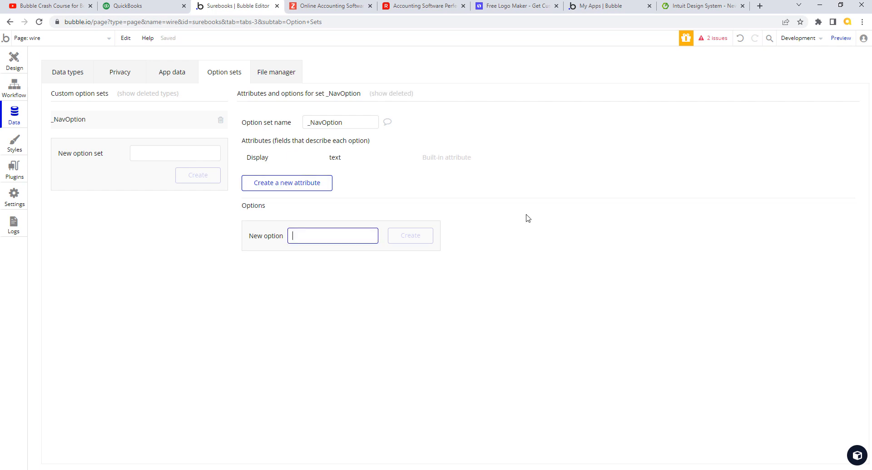
Step: Add Dashboard, Banking and Sales as options in _NavOption
{"action": "type", "text": "Dash"}
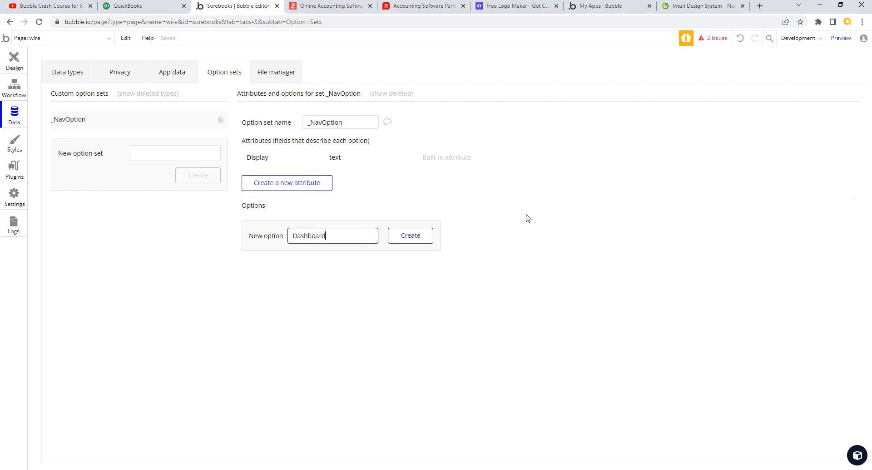
{"action": "type", "text": "board"}
{"action": "left_click", "coordinate": [403, 239]}
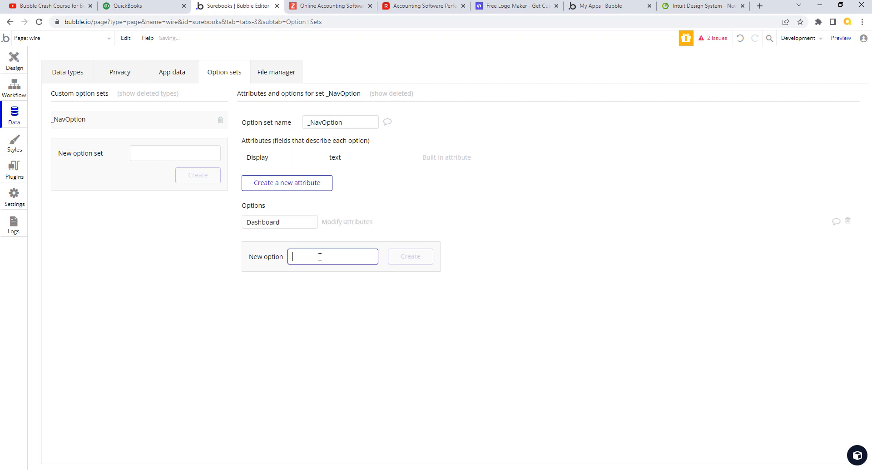
{"action": "type", "text": "Banking"}
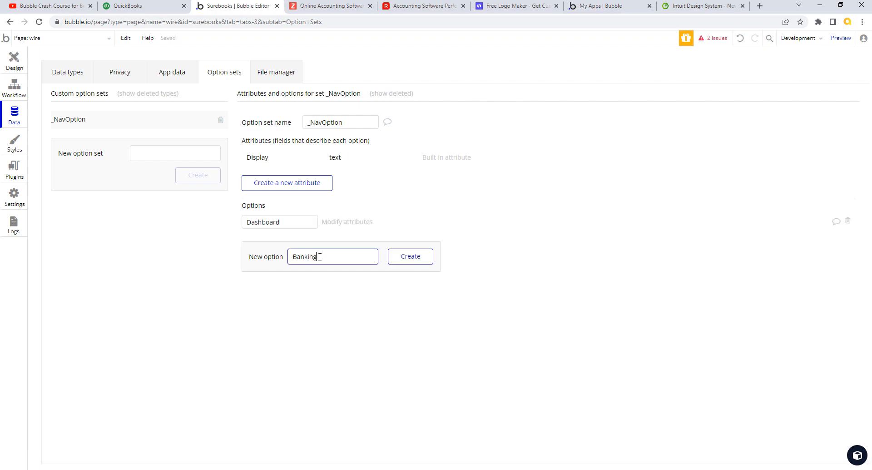
{"action": "left_click", "coordinate": [400, 257]}
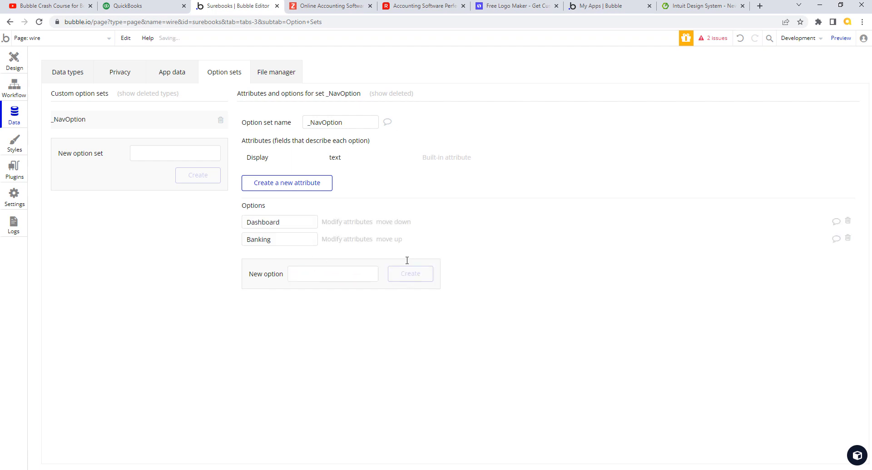
{"action": "left_click", "coordinate": [316, 274]}
{"action": "left_click", "coordinate": [146, 7]}
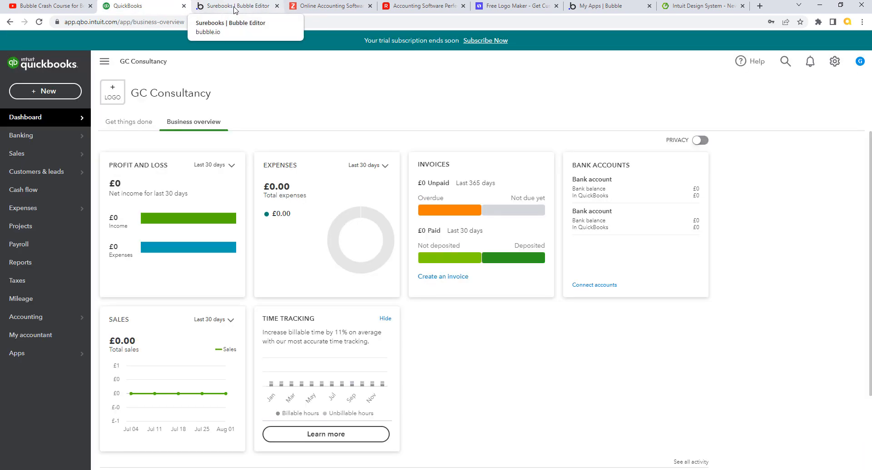
{"action": "left_click", "coordinate": [236, 8]}
{"action": "type", "text": "Sales"}
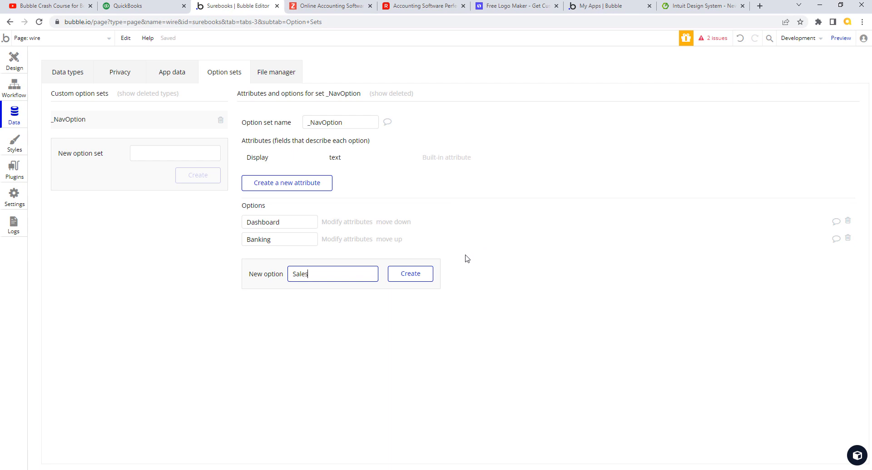
{"action": "left_click", "coordinate": [423, 276]}
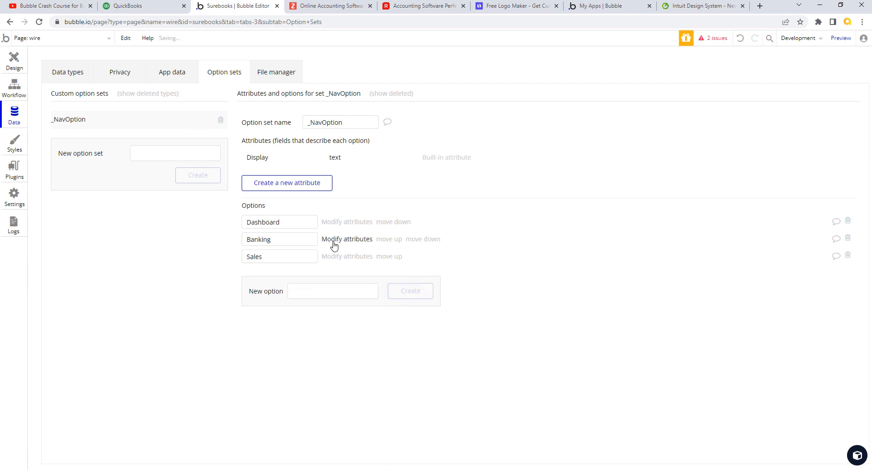
Step: Add 'Customers & Leads' as the fourth option, then reselect RG Nav in the Design view
{"action": "left_click", "coordinate": [347, 300]}
{"action": "type", "text": "C"}
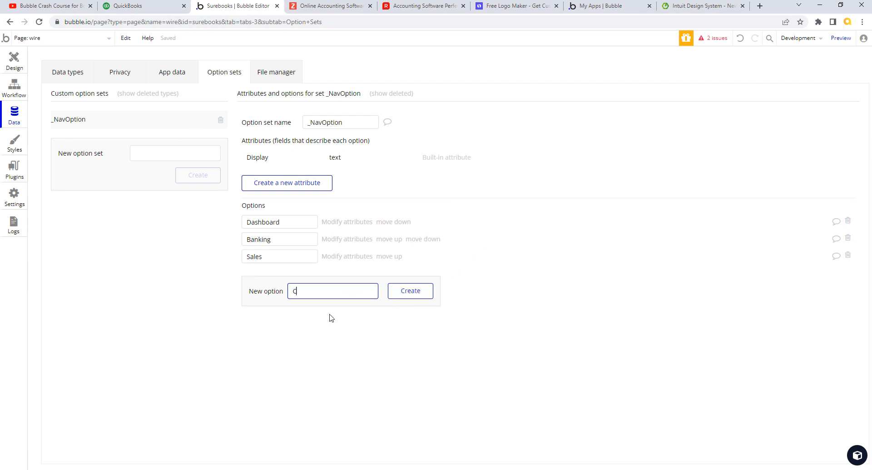
{"action": "type", "text": "ustomers & Leads"}
{"action": "left_click", "coordinate": [413, 296]}
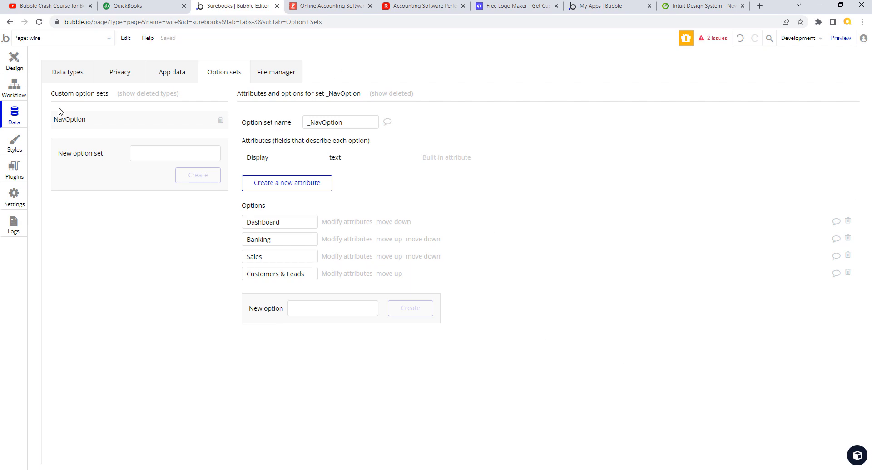
{"action": "left_click", "coordinate": [14, 62]}
{"action": "left_click", "coordinate": [239, 117]}
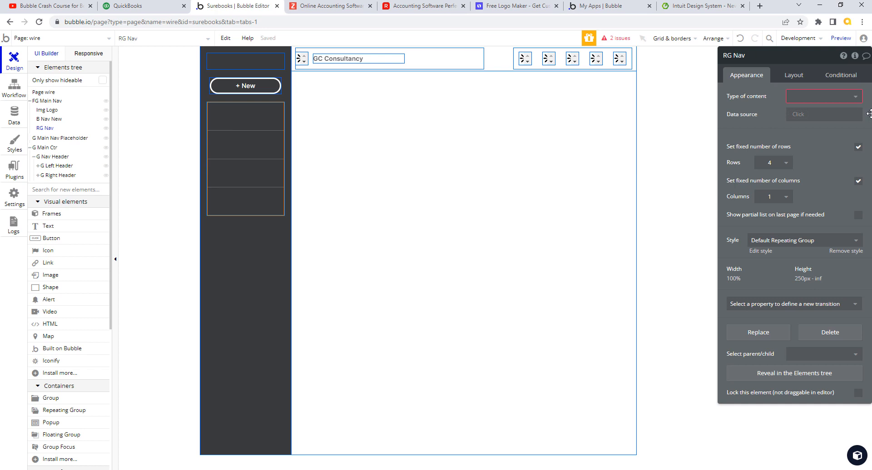
Step: Set RG Nav's content type to _NavOption and its data source to All _NavOption
{"action": "left_click", "coordinate": [853, 98]}
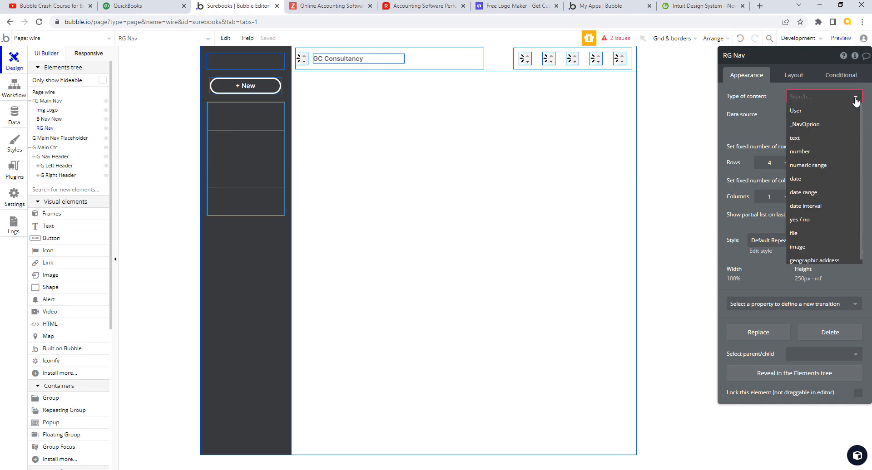
{"action": "left_click", "coordinate": [815, 129]}
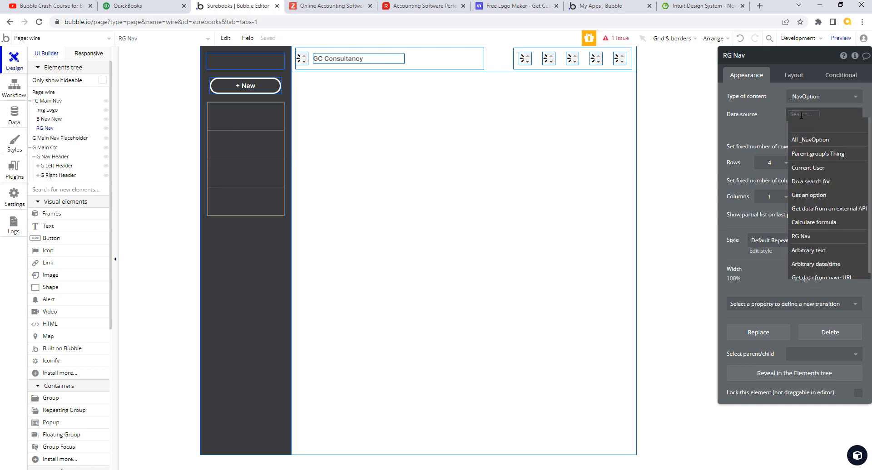
{"action": "left_click", "coordinate": [818, 137]}
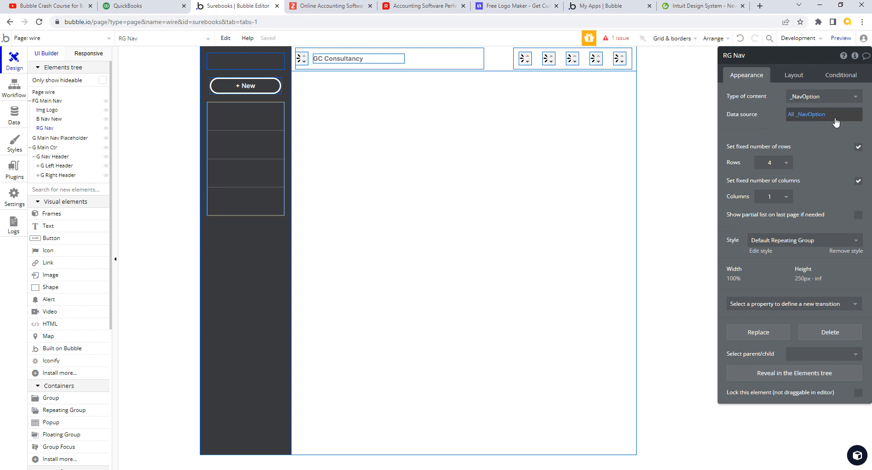
{"action": "left_click", "coordinate": [48, 227]}
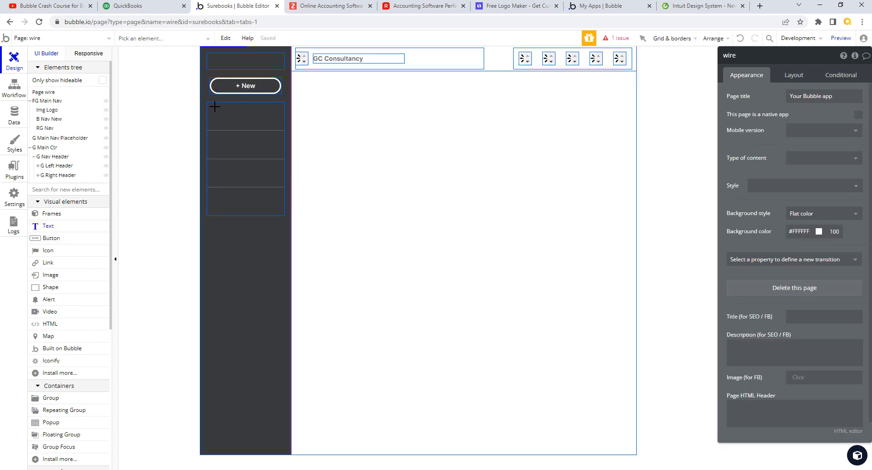
Step: Draw a text element into RG Nav's first cell
{"action": "left_click_drag", "start_coordinate": [213, 106], "coordinate": [280, 124]}
{"action": "left_click", "coordinate": [198, 148]}
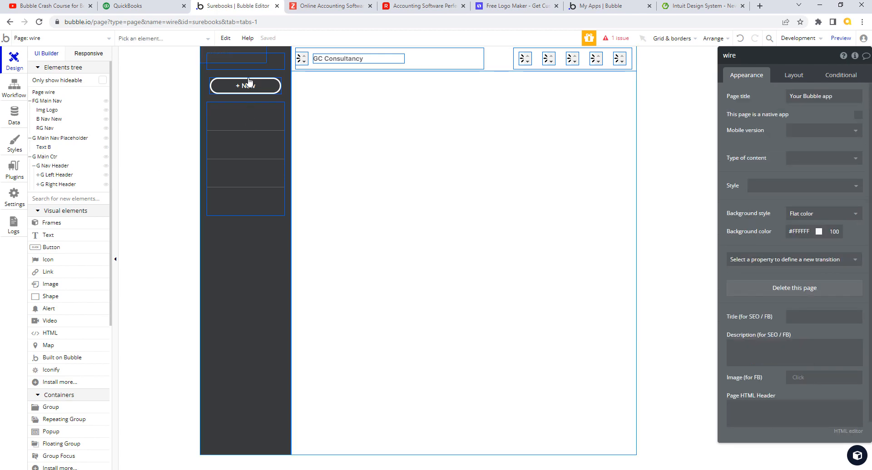
{"action": "left_click_drag", "start_coordinate": [247, 59], "coordinate": [257, 120]}
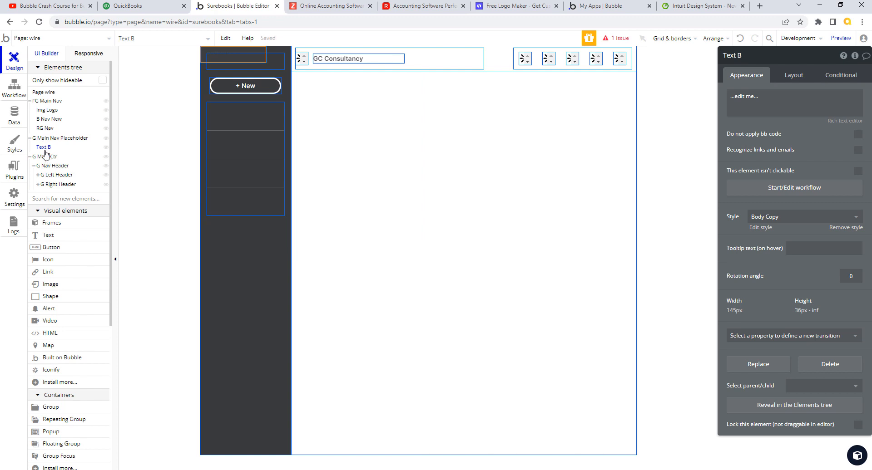
{"action": "mouse_move", "coordinate": [45, 152]}
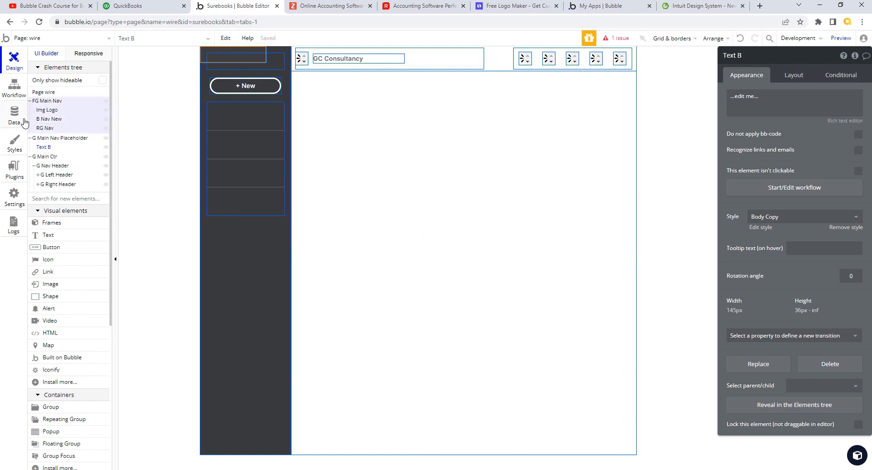
{"action": "mouse_move", "coordinate": [49, 131]}
{"action": "key", "text": "ctrl+z"}
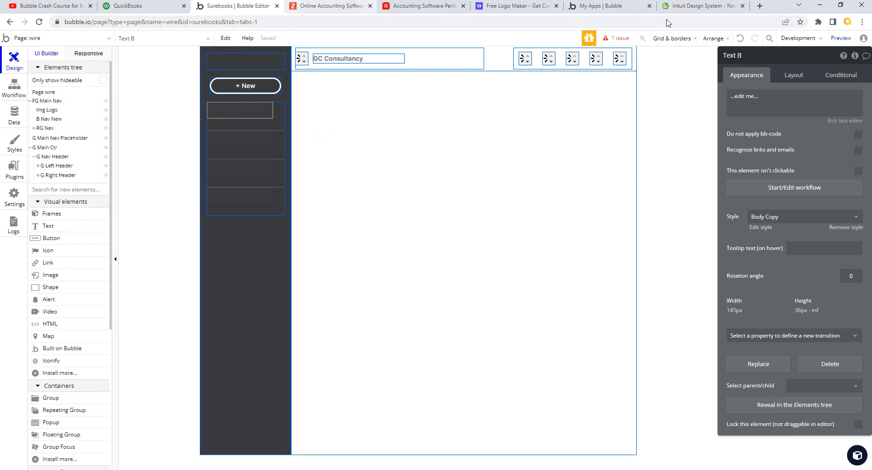
Step: Rename the text element to 'T Nav Option Name'
{"action": "left_click", "coordinate": [728, 55]}
{"action": "left_click_drag", "start_coordinate": [728, 55], "coordinate": [772, 58]}
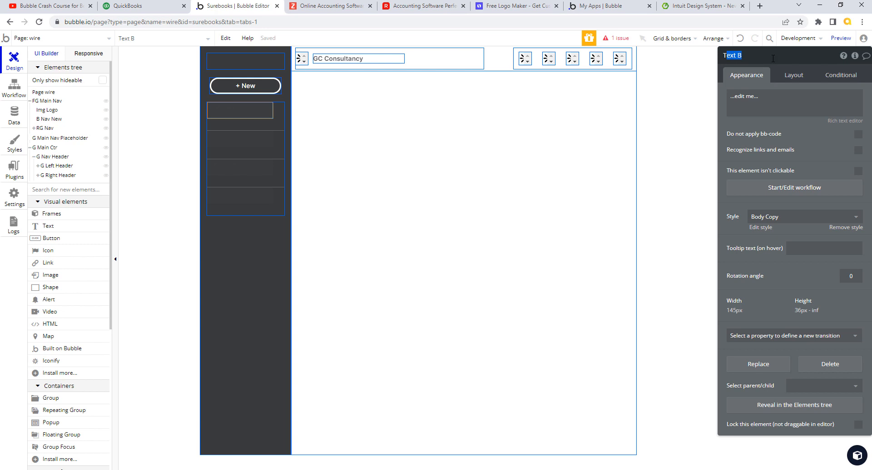
{"action": "key", "text": "BackSpace"}
{"action": "type", "text": "Option Name"}
{"action": "key", "text": "BackSpace"}
{"action": "key", "text": "BackSpace"}
{"action": "key", "text": "BackSpace"}
{"action": "key", "text": "BackSpace"}
{"action": "key", "text": "BackSpace"}
{"action": "key", "text": "BackSpace"}
{"action": "key", "text": "BackSpace"}
{"action": "key", "text": "BackSpace"}
{"action": "type", "text": "e"}
{"action": "key", "text": "Return"}
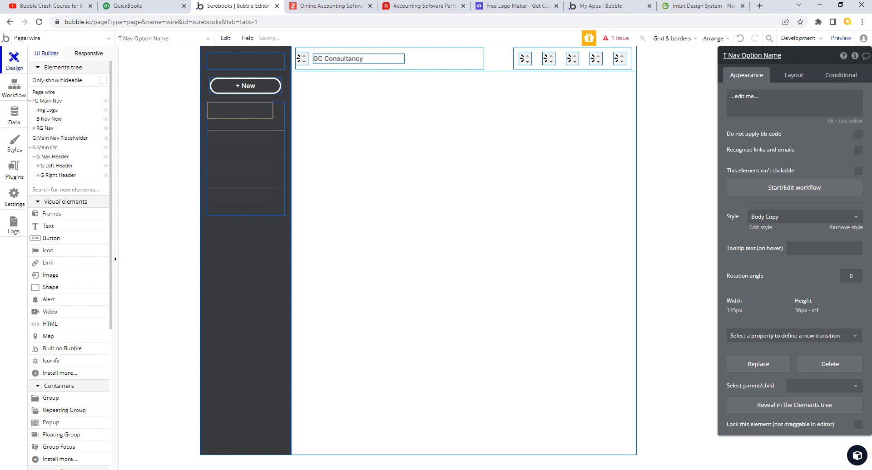
Step: Make the text show Current cell's _NavOption's Display
{"action": "left_click", "coordinate": [749, 99]}
{"action": "left_click", "coordinate": [690, 96]}
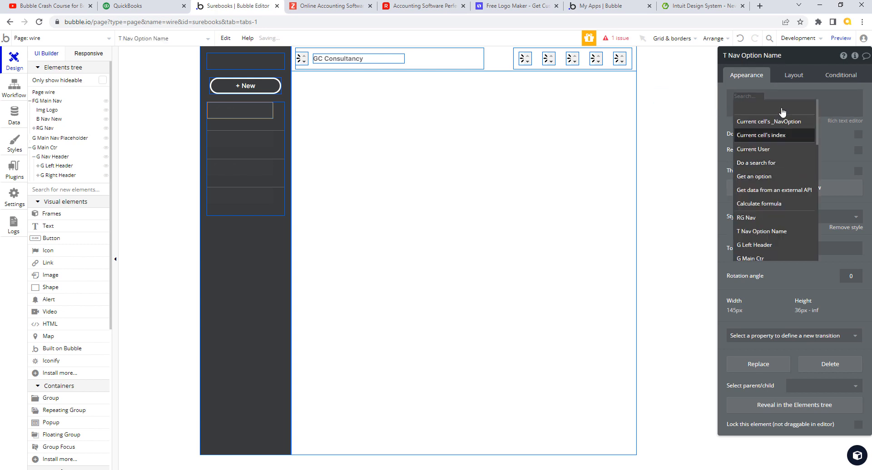
{"action": "left_click", "coordinate": [785, 123]}
{"action": "left_click", "coordinate": [803, 108]}
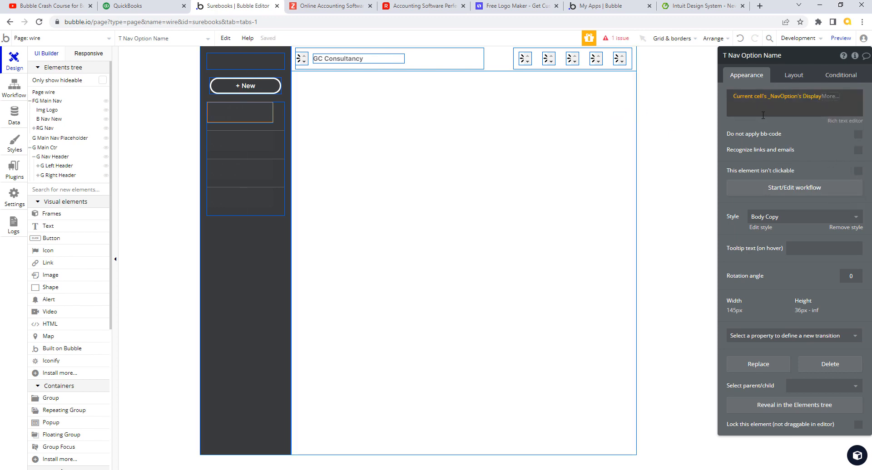
Step: Apply the SubHeader Left style, then remove the style to set fonts directly
{"action": "left_click", "coordinate": [856, 218]}
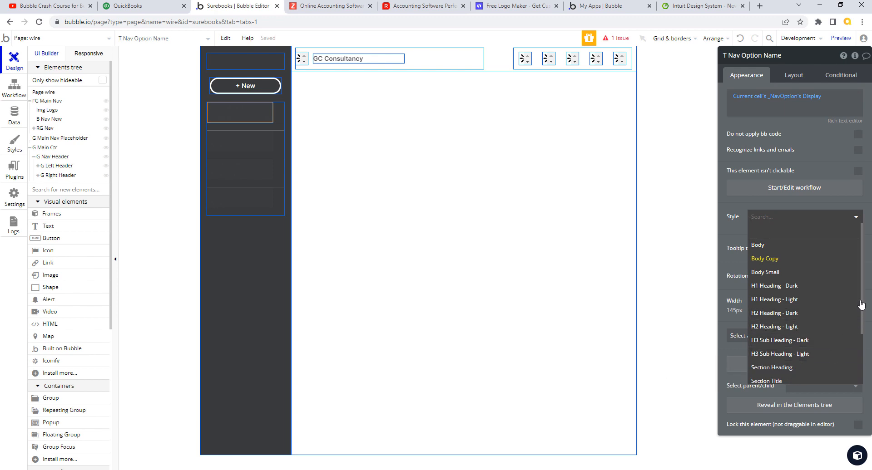
{"action": "left_click_drag", "start_coordinate": [861, 305], "coordinate": [862, 372]}
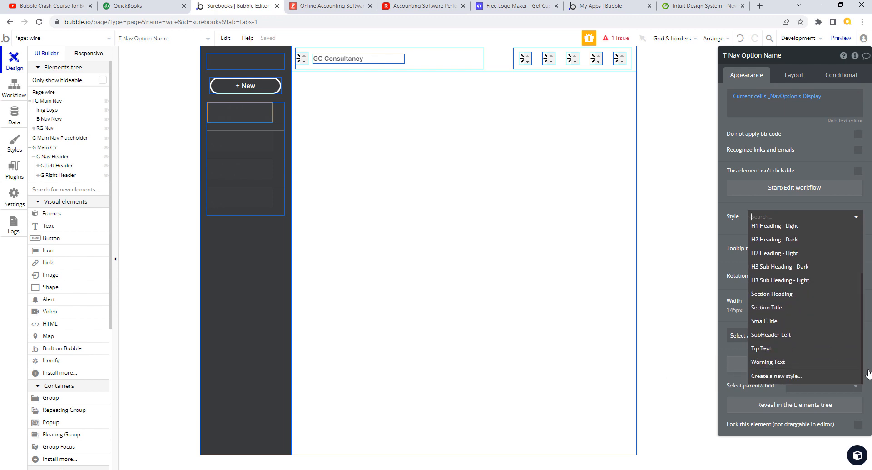
{"action": "left_click", "coordinate": [793, 339]}
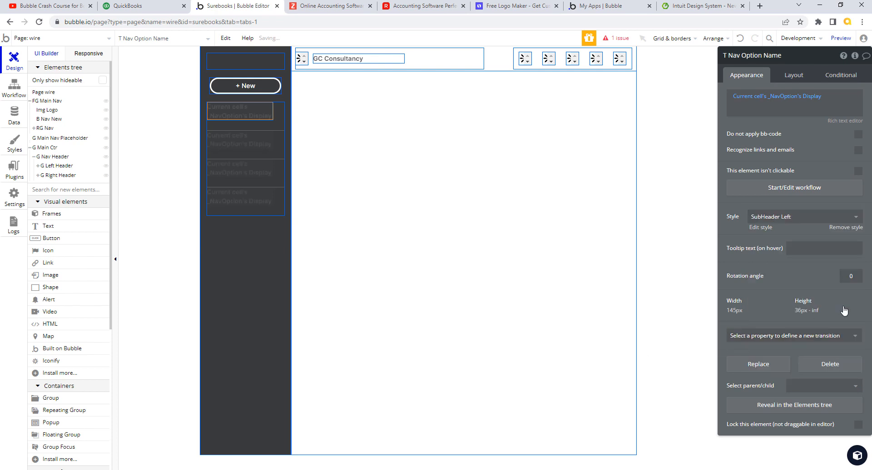
{"action": "left_click", "coordinate": [848, 228]}
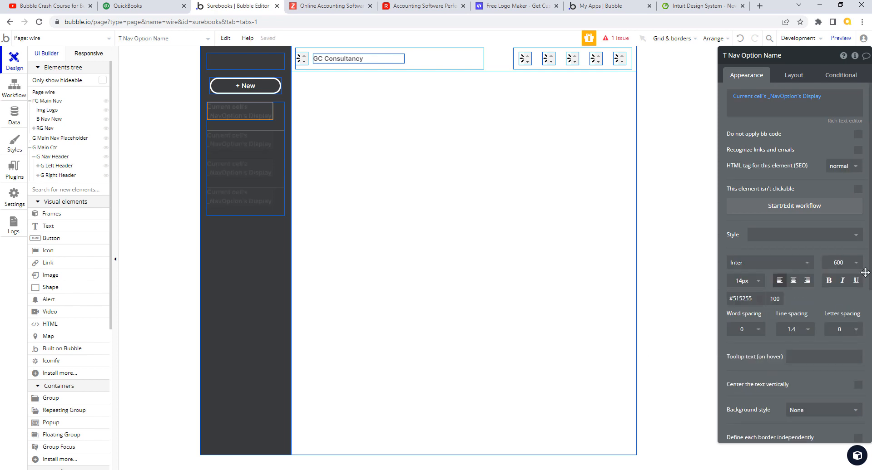
Step: Set the text to 12px, weight 700, colour #FFFFFF
{"action": "left_click", "coordinate": [743, 281]}
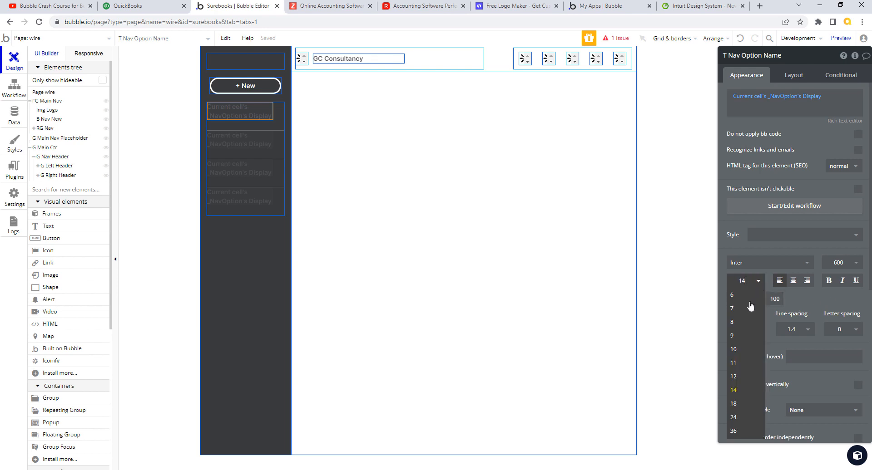
{"action": "left_click", "coordinate": [735, 376]}
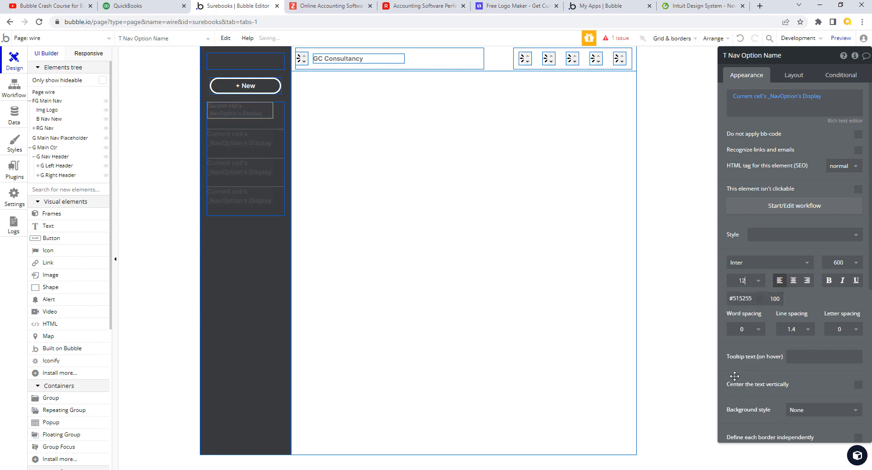
{"action": "left_click", "coordinate": [854, 263]}
{"action": "left_click", "coordinate": [841, 360]}
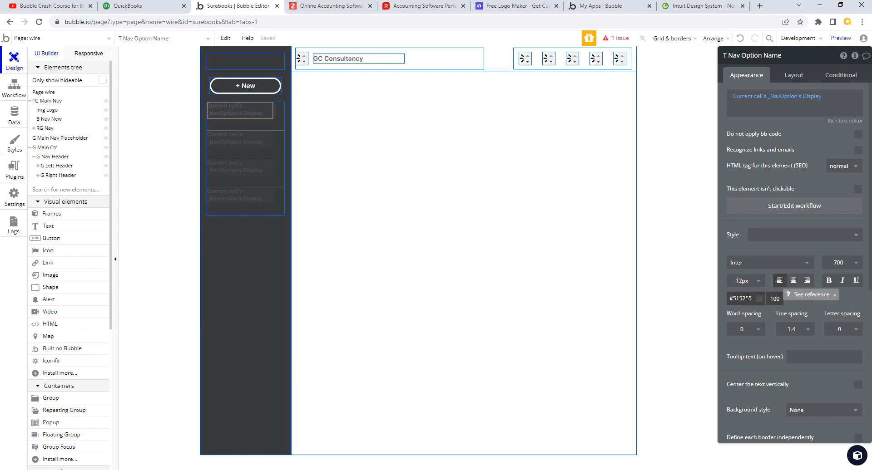
{"action": "left_click_drag", "start_coordinate": [747, 298], "coordinate": [736, 298]}
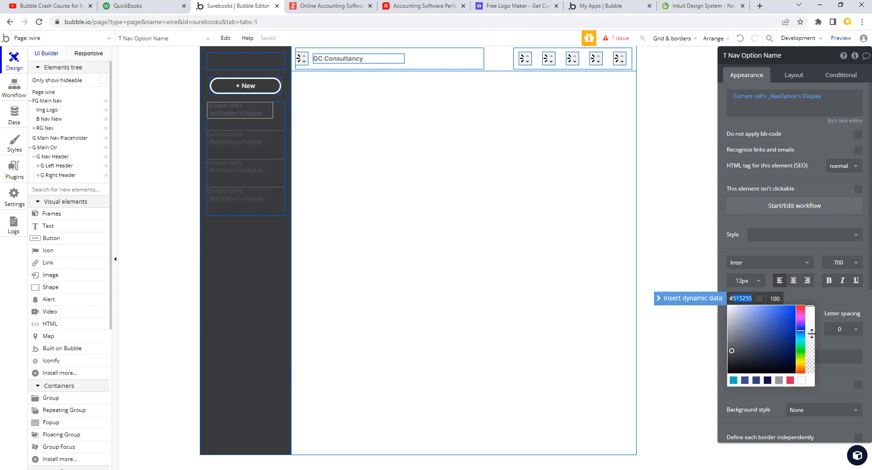
{"action": "type", "text": "FFFF"}
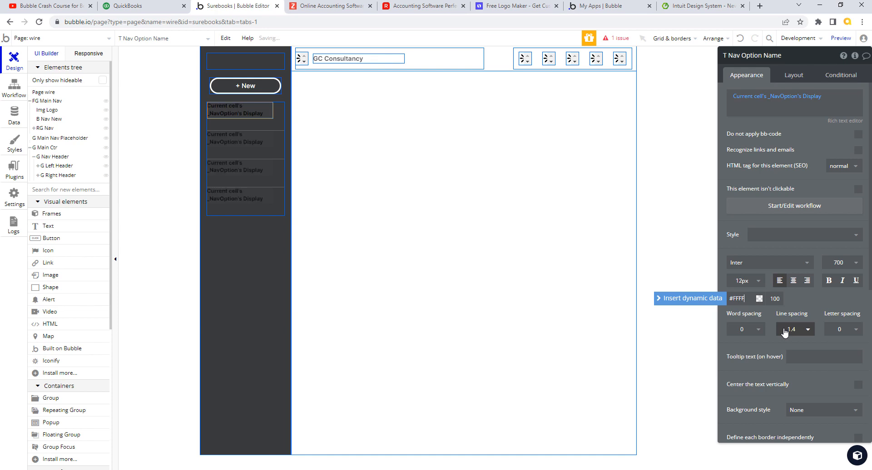
{"action": "type", "text": "FF"}
{"action": "key", "text": "Return"}
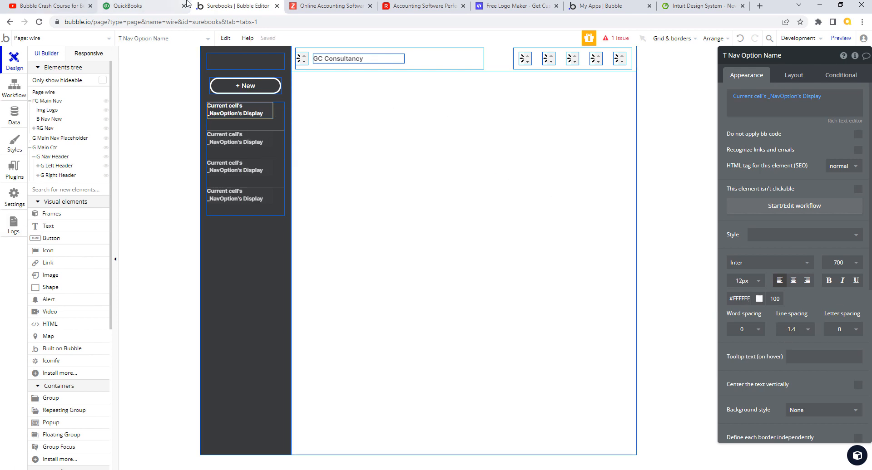
{"action": "left_click", "coordinate": [164, 6]}
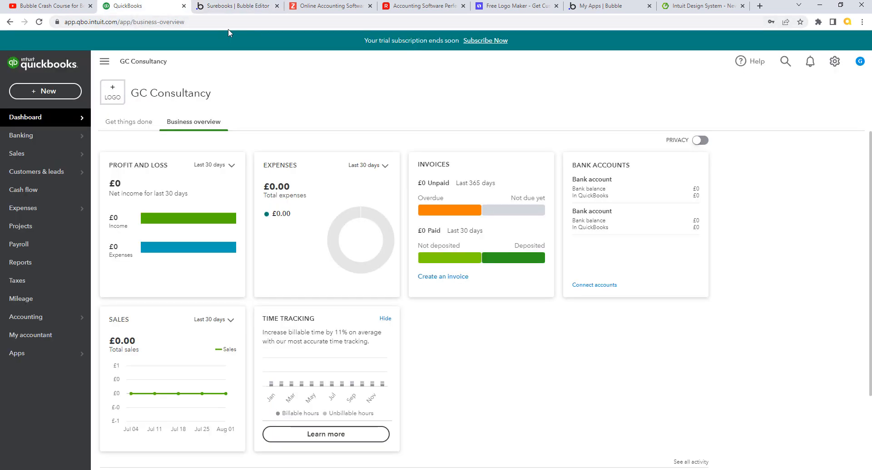
{"action": "left_click", "coordinate": [232, 5]}
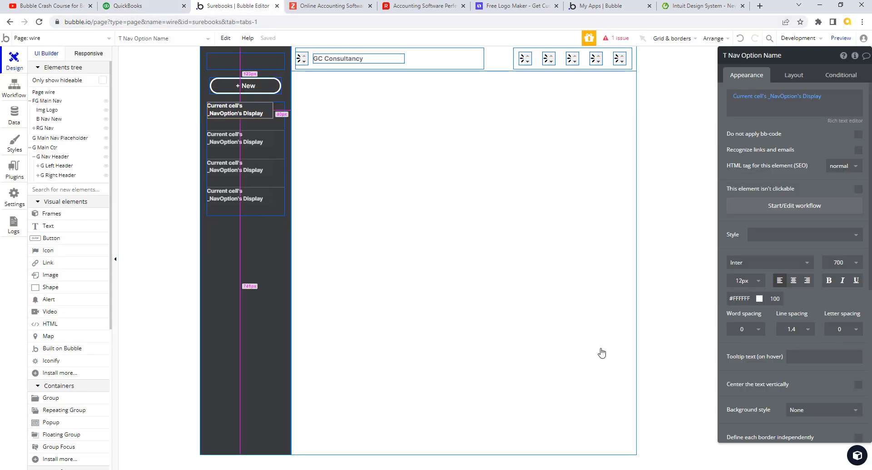
Step: Set RG Nav's Layout margins: Top 5, Bottom 5, Left 10, Right 10
{"action": "left_click", "coordinate": [794, 75]}
{"action": "left_click", "coordinate": [34, 128]}
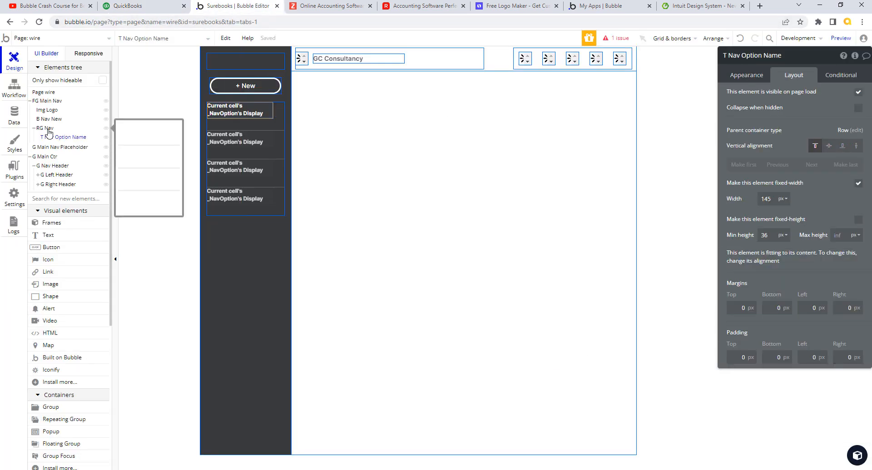
{"action": "left_click", "coordinate": [46, 129]}
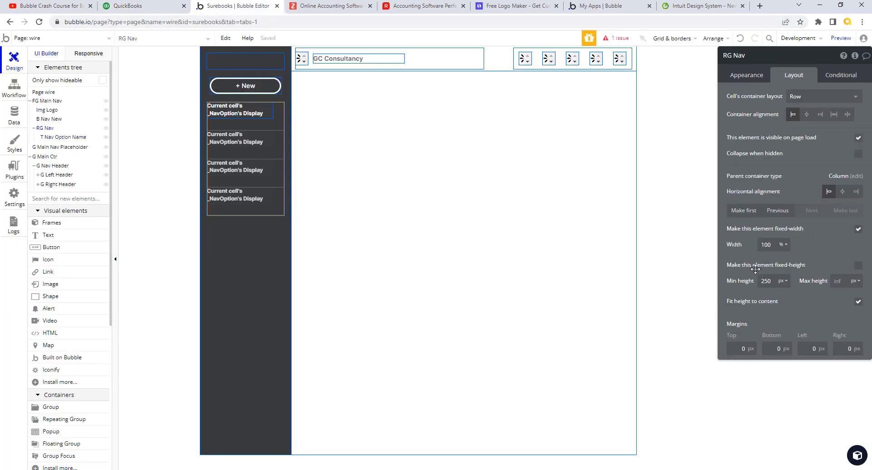
{"action": "left_click", "coordinate": [746, 350]}
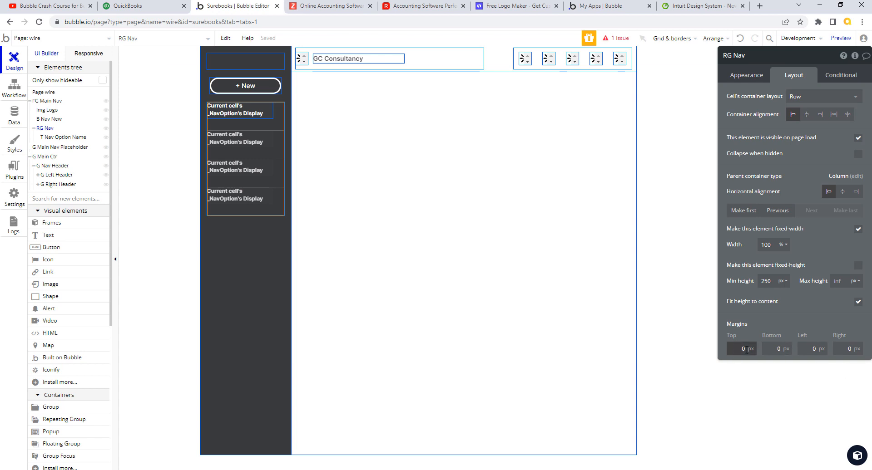
{"action": "double_click", "coordinate": [743, 349]}
{"action": "type", "text": "5"}
{"action": "key", "text": "Tab"}
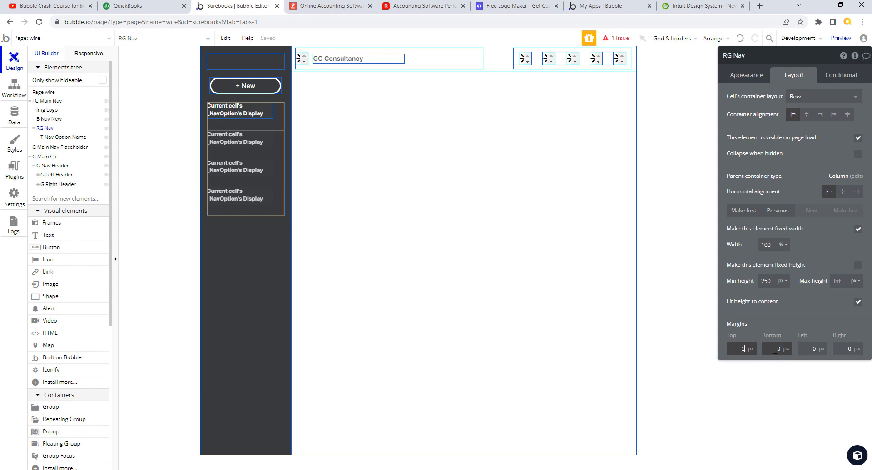
{"action": "type", "text": "5"}
{"action": "key", "text": "Tab"}
{"action": "type", "text": "10"}
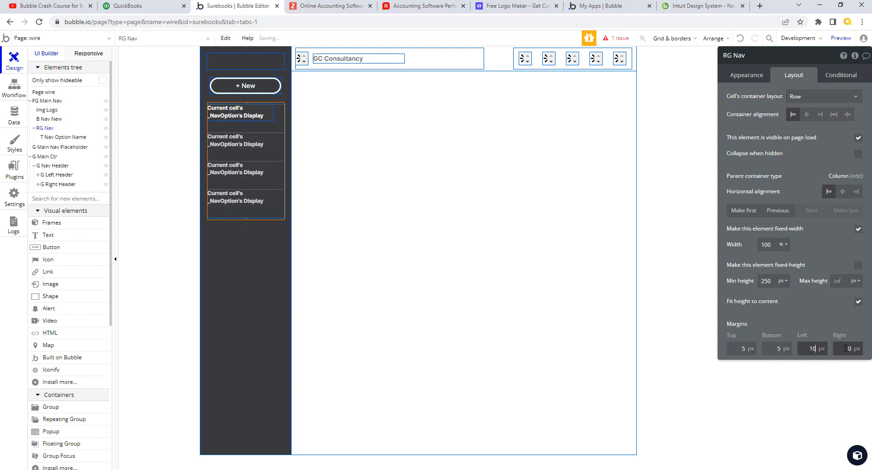
{"action": "key", "text": "Tab"}
{"action": "type", "text": "10"}
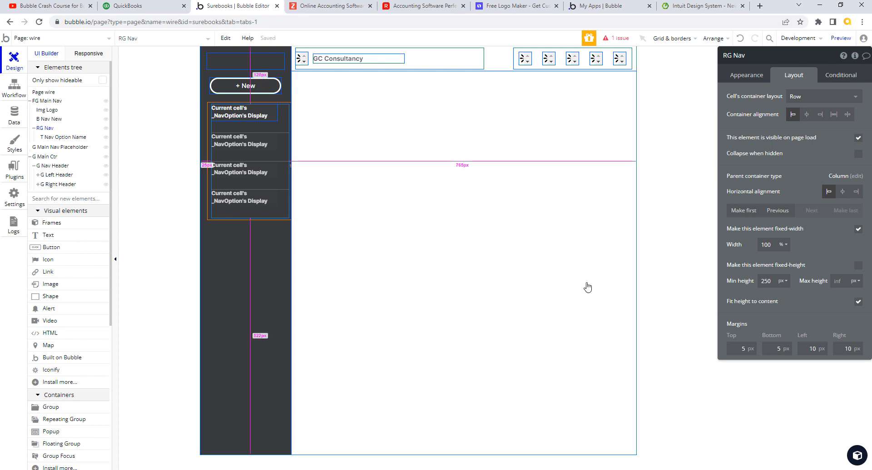
{"action": "left_click", "coordinate": [679, 126]}
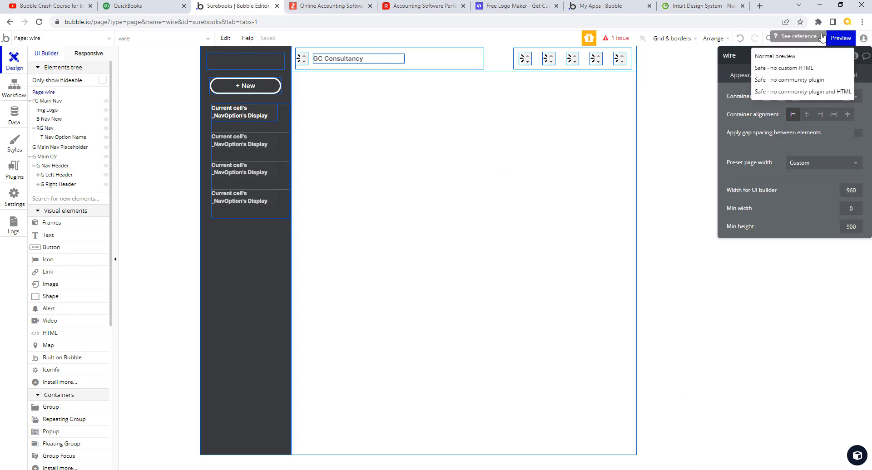
Step: Preview the wire page with '?debug_mode=true' removed from the URL
{"action": "left_click", "coordinate": [742, 6]}
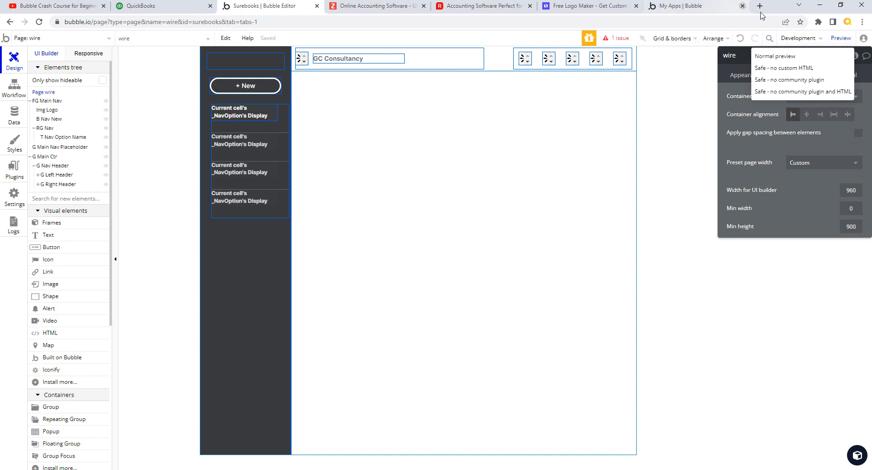
{"action": "left_click", "coordinate": [841, 39]}
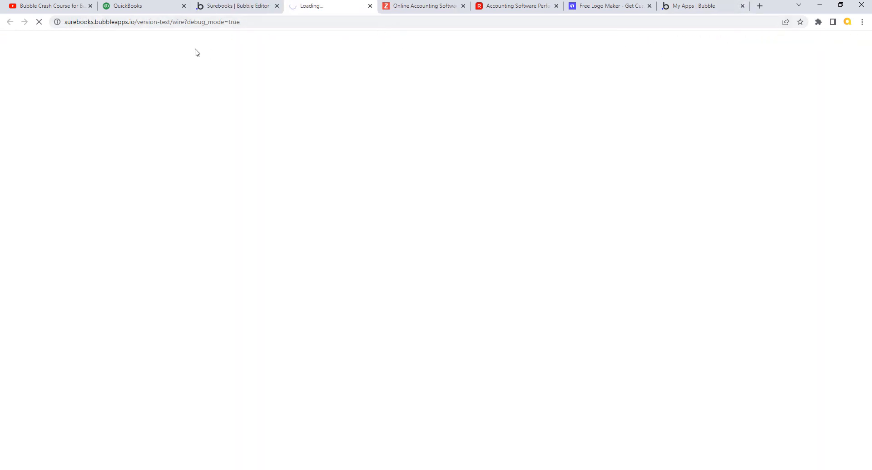
{"action": "left_click", "coordinate": [190, 23]}
{"action": "left_click", "coordinate": [190, 20]}
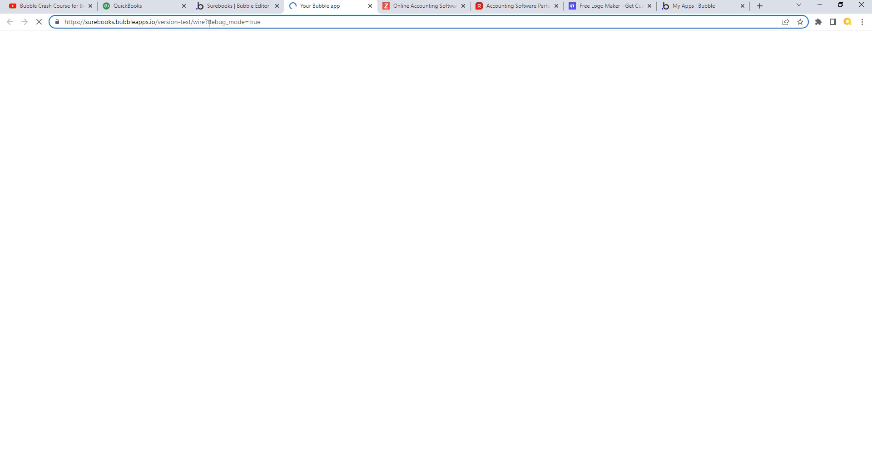
{"action": "left_click_drag", "start_coordinate": [206, 22], "coordinate": [270, 26]}
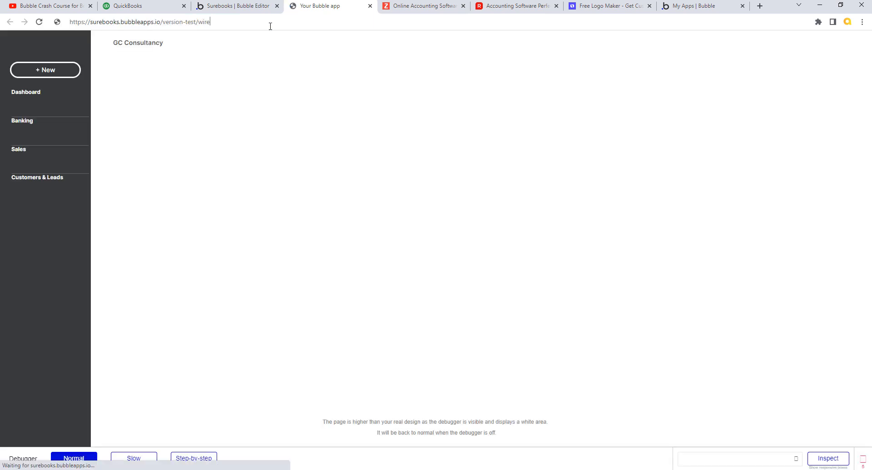
{"action": "key", "text": "BackSpace"}
{"action": "key", "text": "Return"}
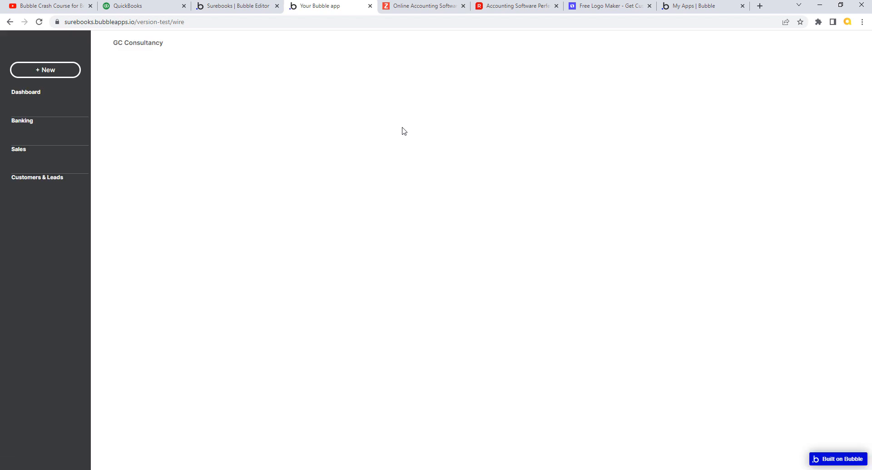
{"action": "left_click", "coordinate": [238, 6]}
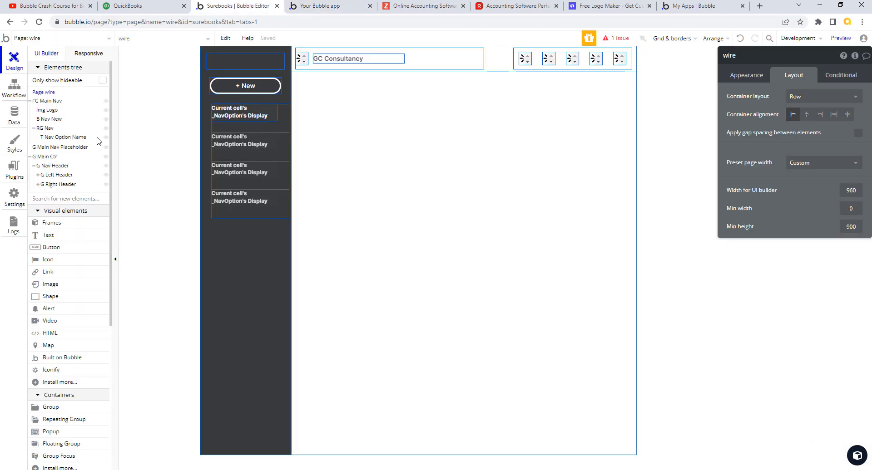
Step: Remove RG Nav's style, set its separator to None, and turn off fixed row count
{"action": "left_click", "coordinate": [45, 129]}
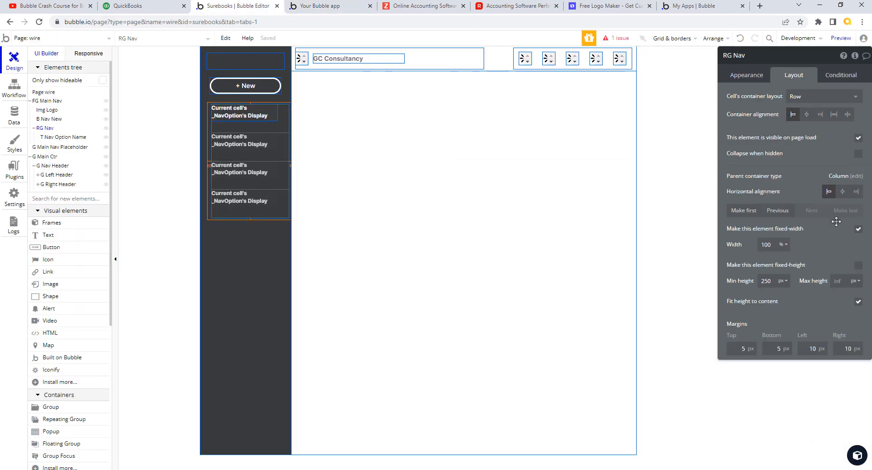
{"action": "left_click", "coordinate": [745, 76]}
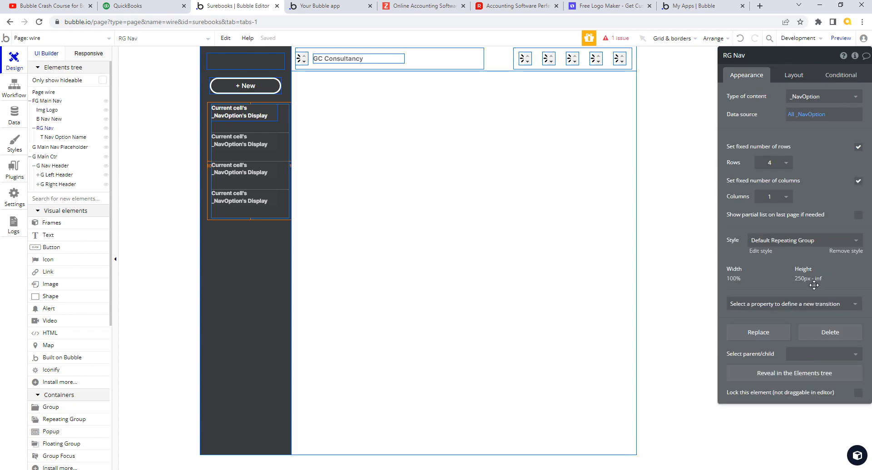
{"action": "left_click", "coordinate": [851, 251]}
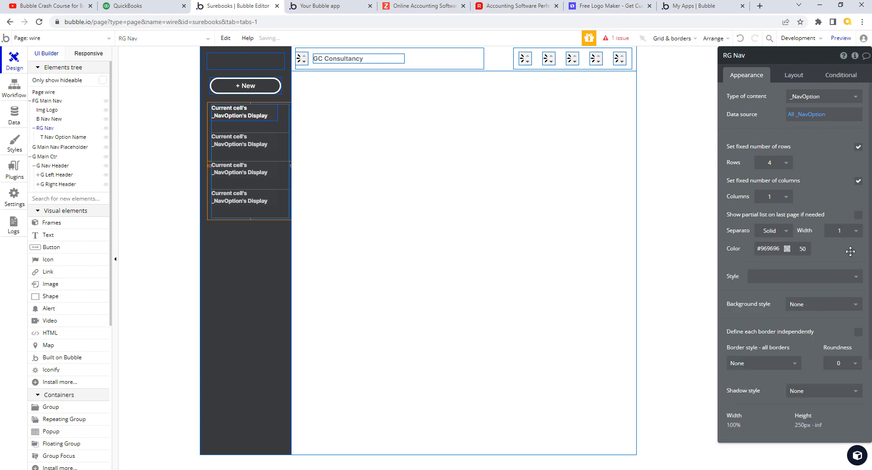
{"action": "left_click", "coordinate": [784, 232]}
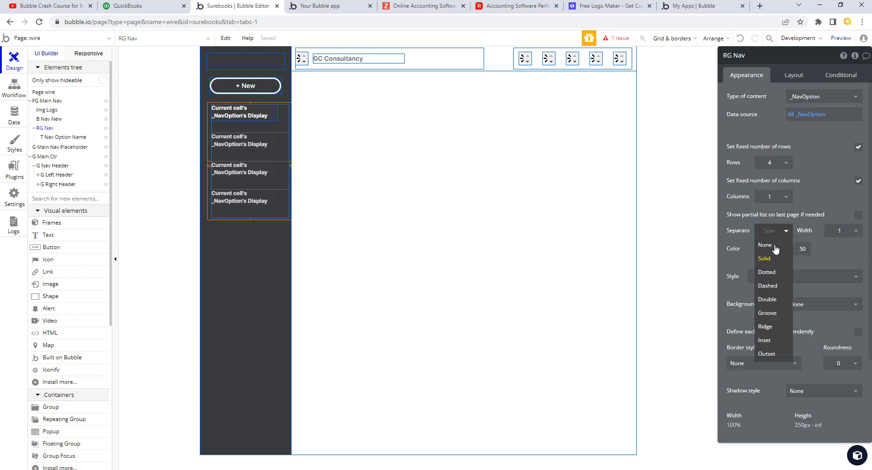
{"action": "left_click", "coordinate": [777, 247]}
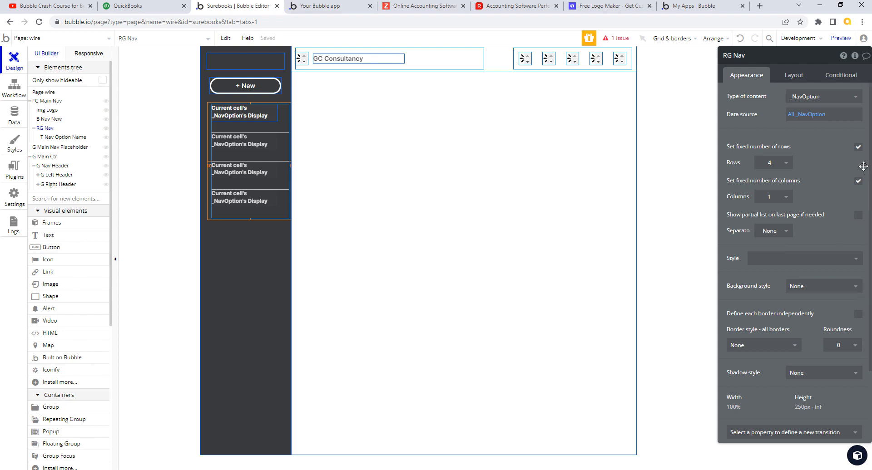
{"action": "left_click", "coordinate": [858, 147]}
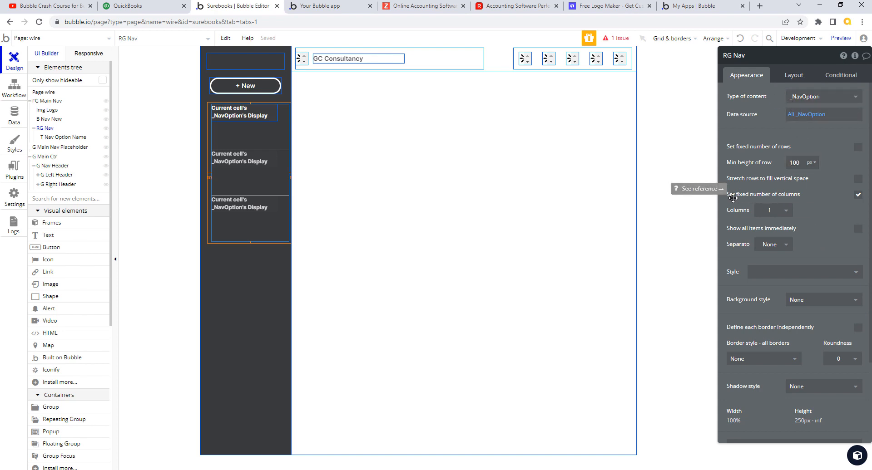
Step: Set RG Nav's minimum row height to 36, then change it to 30
{"action": "left_click", "coordinate": [795, 77]}
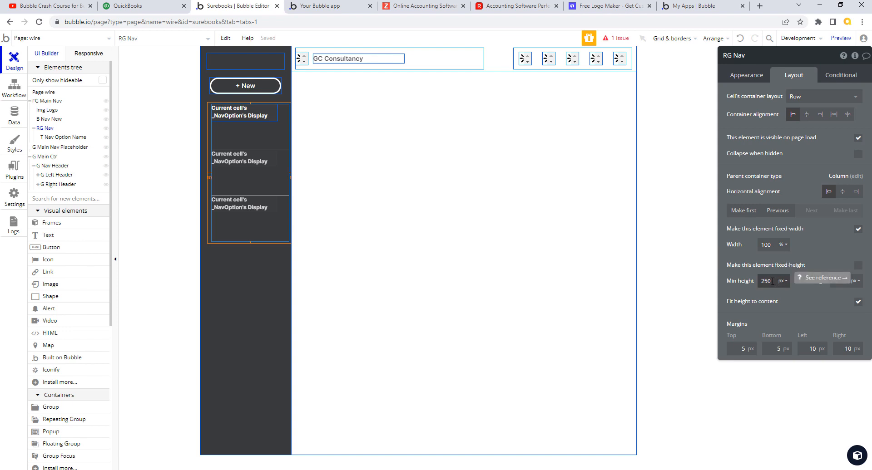
{"action": "left_click", "coordinate": [747, 78]}
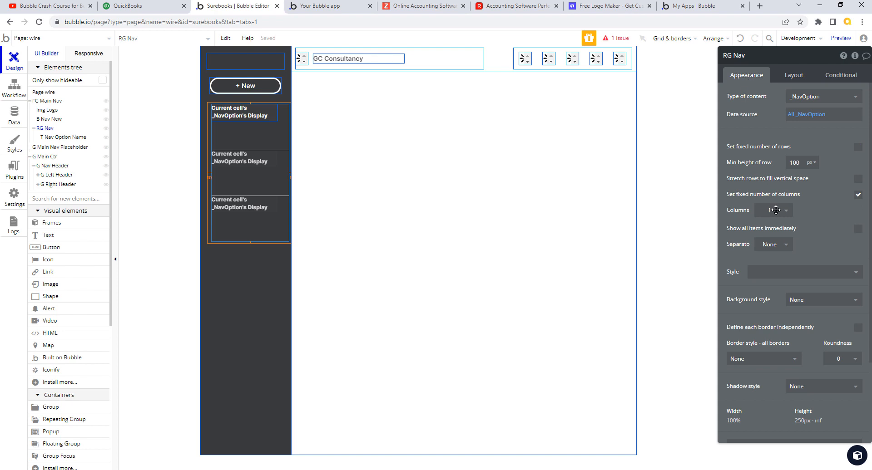
{"action": "double_click", "coordinate": [795, 163]}
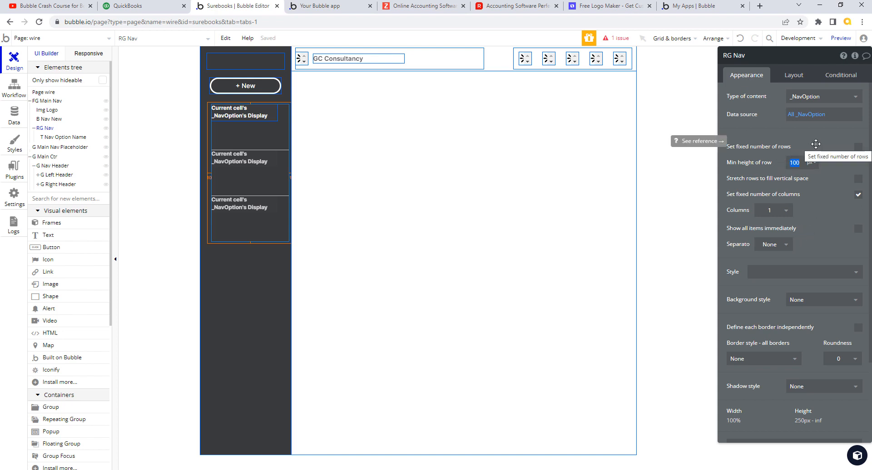
{"action": "type", "text": "36"}
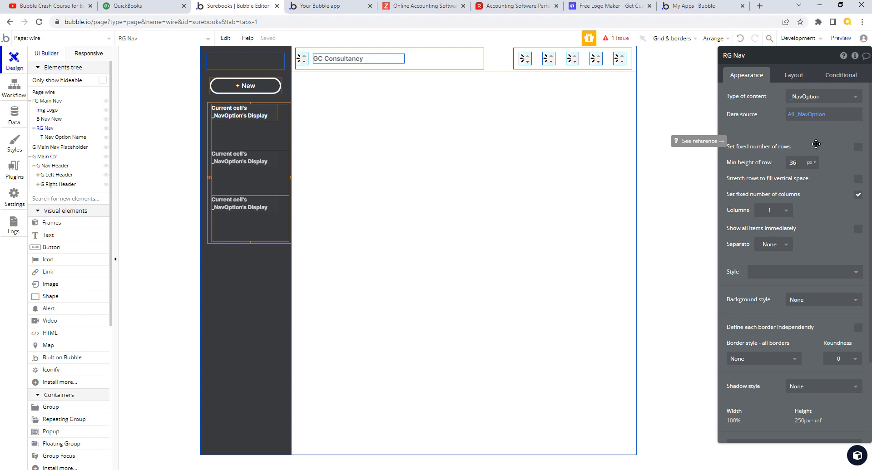
{"action": "key", "text": "Return"}
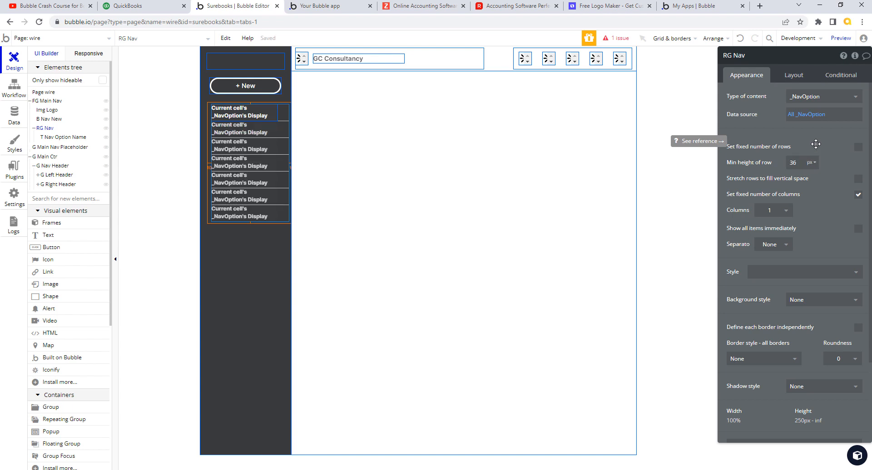
{"action": "left_click", "coordinate": [786, 164]}
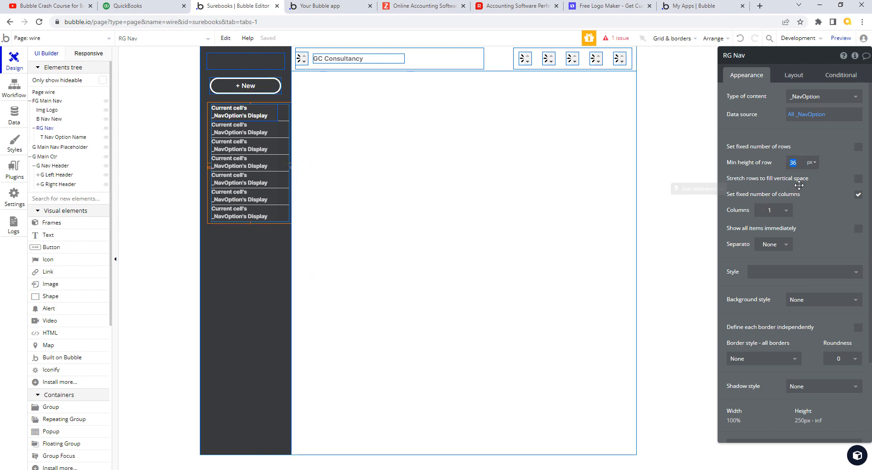
{"action": "type", "text": "30"}
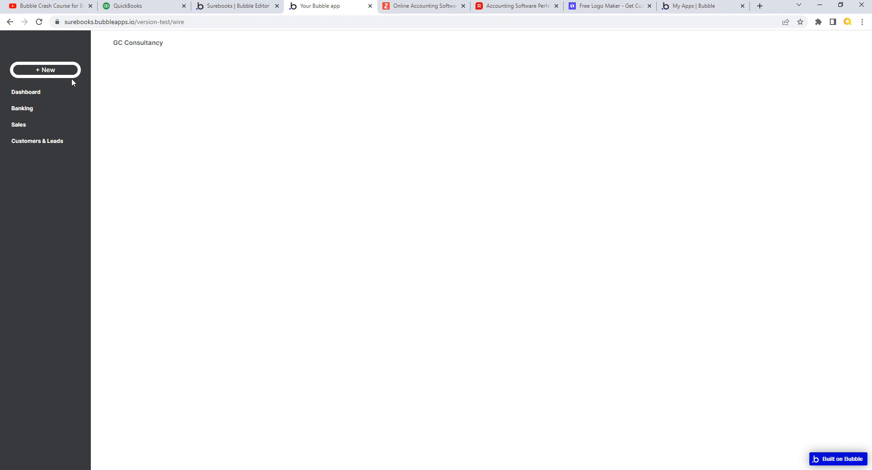
Step: Give the + New button's Standard style a 5 px hover border width, then return to the wire page design
{"action": "left_click", "coordinate": [237, 7]}
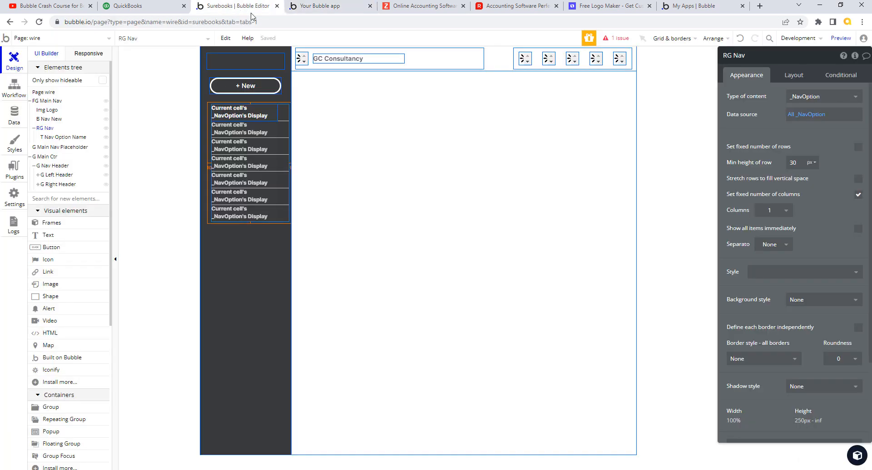
{"action": "left_click", "coordinate": [245, 86]}
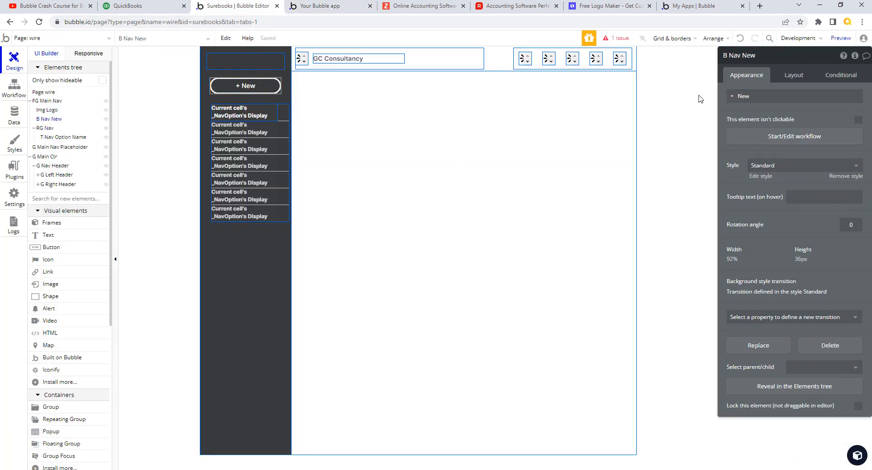
{"action": "left_click", "coordinate": [762, 177]}
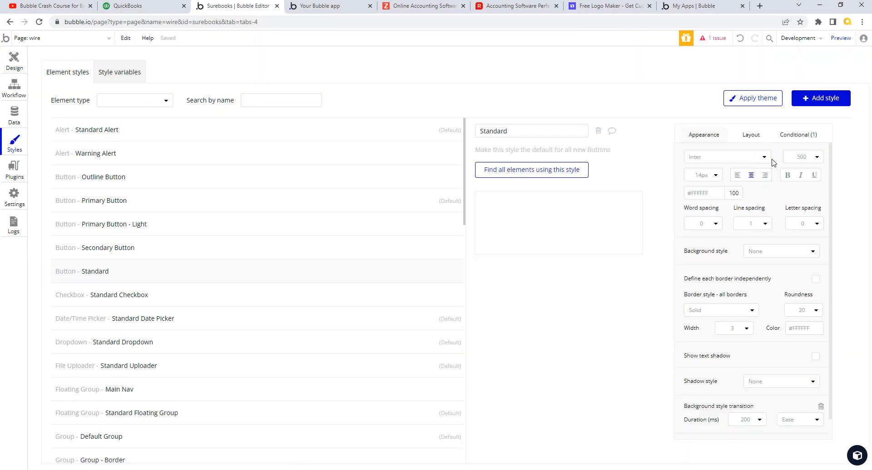
{"action": "left_click", "coordinate": [807, 136]}
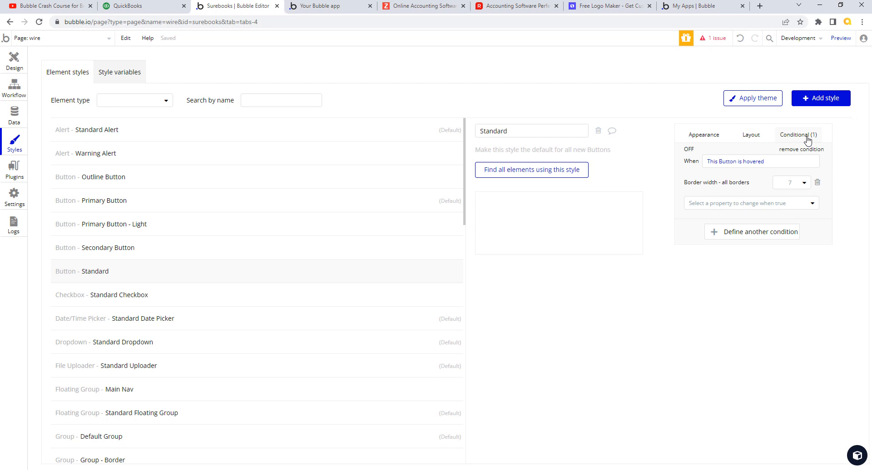
{"action": "left_click", "coordinate": [803, 183]}
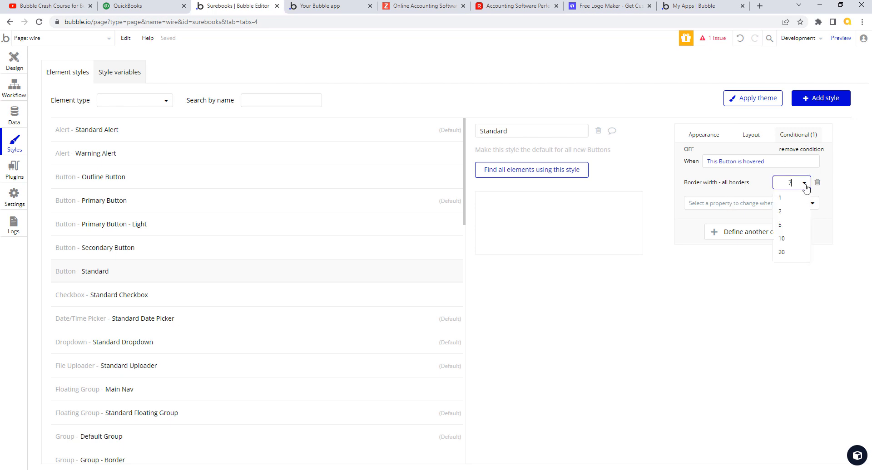
{"action": "left_click", "coordinate": [787, 233]}
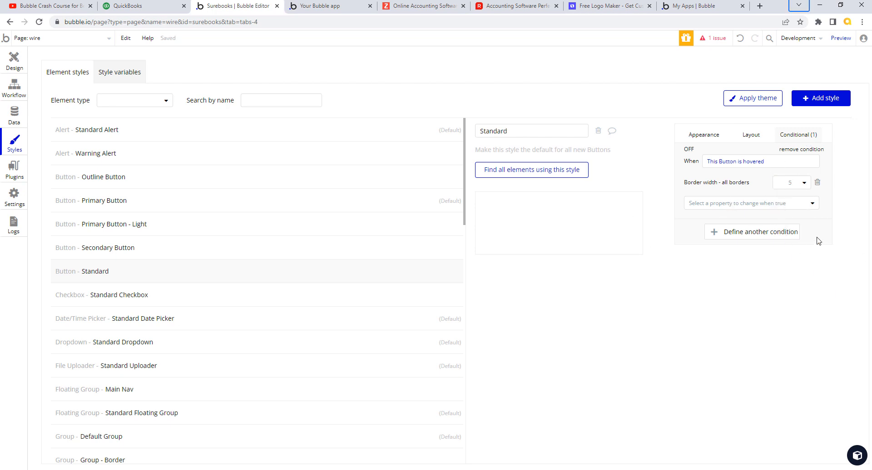
{"action": "left_click", "coordinate": [15, 62]}
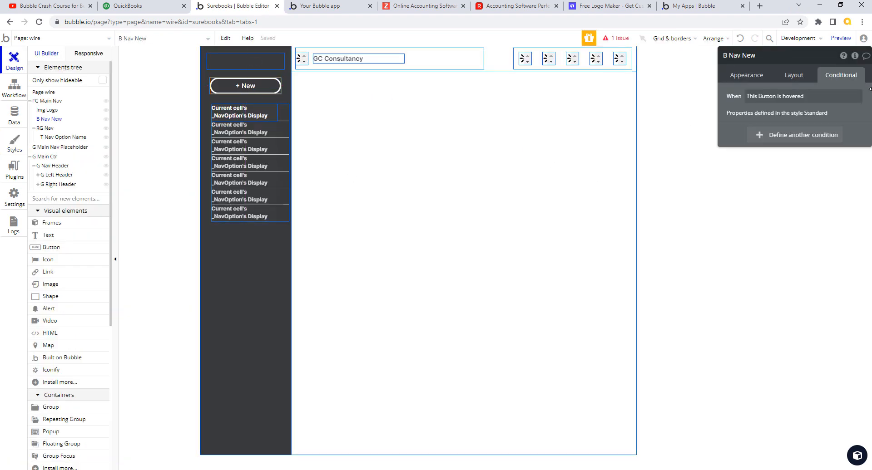
Step: Change the RG Nav repeating group's minimum row height from 30 to 36 px and switch to the preview
{"action": "left_click", "coordinate": [258, 116]}
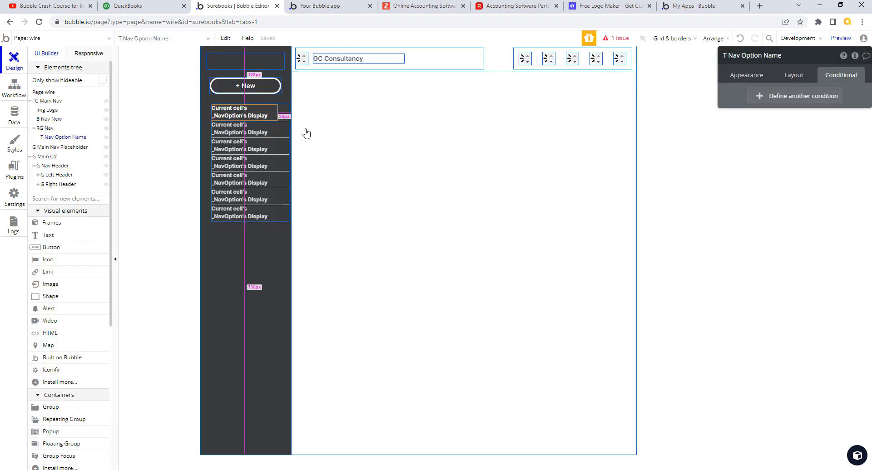
{"action": "left_click", "coordinate": [282, 117]}
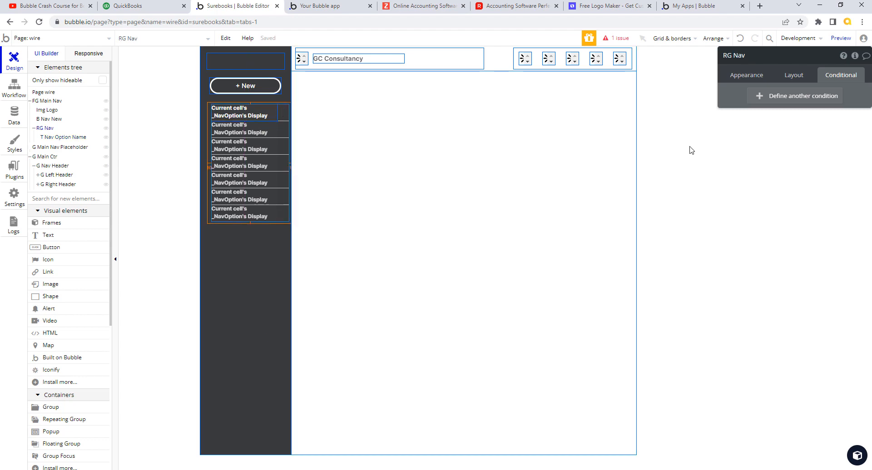
{"action": "left_click", "coordinate": [794, 74]}
{"action": "left_click", "coordinate": [747, 75]}
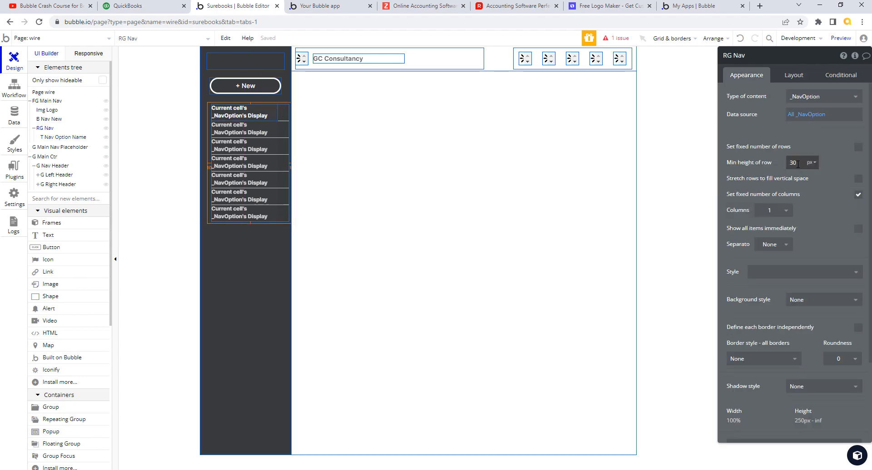
{"action": "left_click_drag", "start_coordinate": [799, 165], "coordinate": [783, 164]}
{"action": "type", "text": "3"}
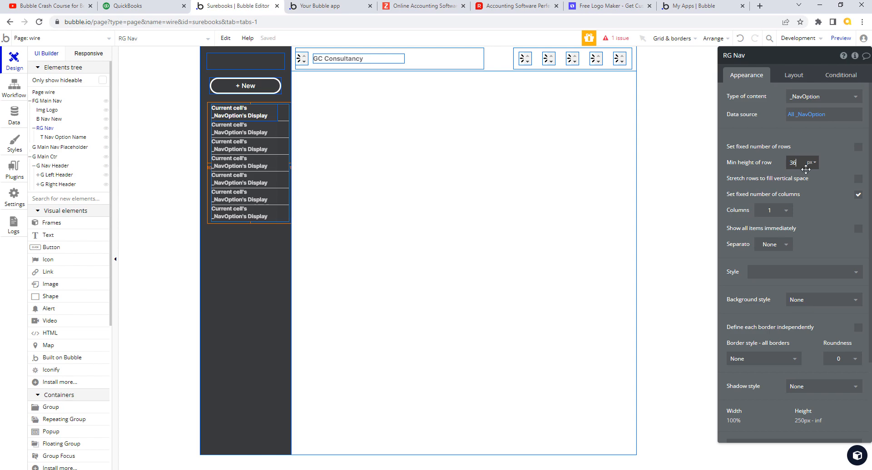
{"action": "type", "text": "6"}
{"action": "key", "text": "Return"}
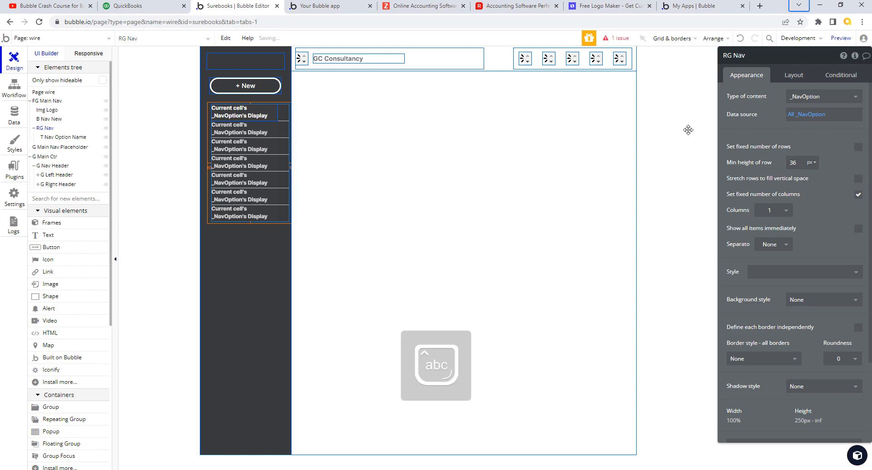
{"action": "left_click", "coordinate": [324, 6]}
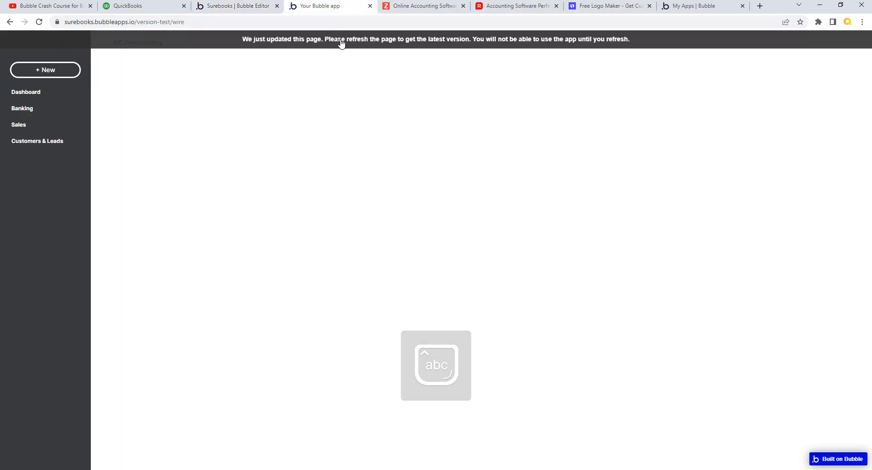
Step: Reload the preview, compare its nav rows with the QuickBooks sidebar, then select the + New button
{"action": "left_click", "coordinate": [341, 42]}
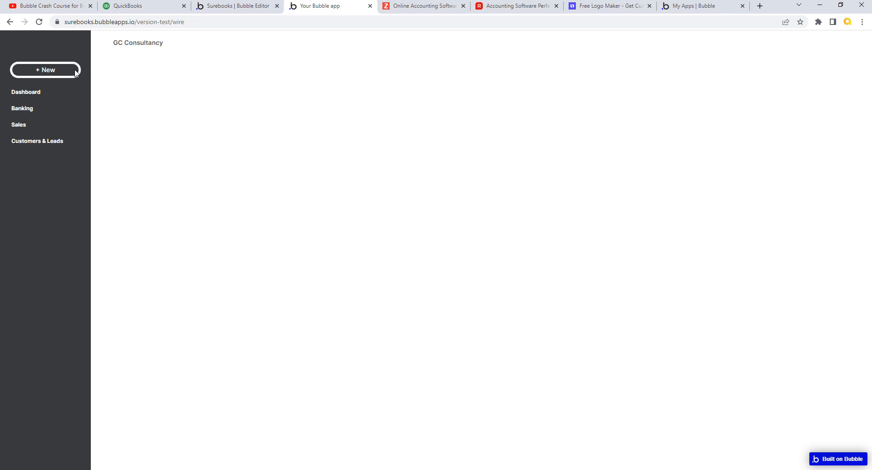
{"action": "left_click", "coordinate": [265, 5]}
{"action": "left_click", "coordinate": [160, 11]}
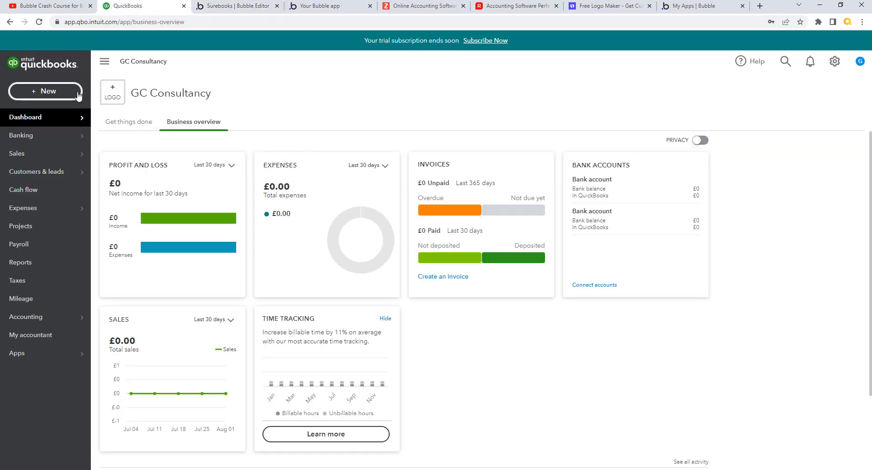
{"action": "left_click", "coordinate": [335, 9]}
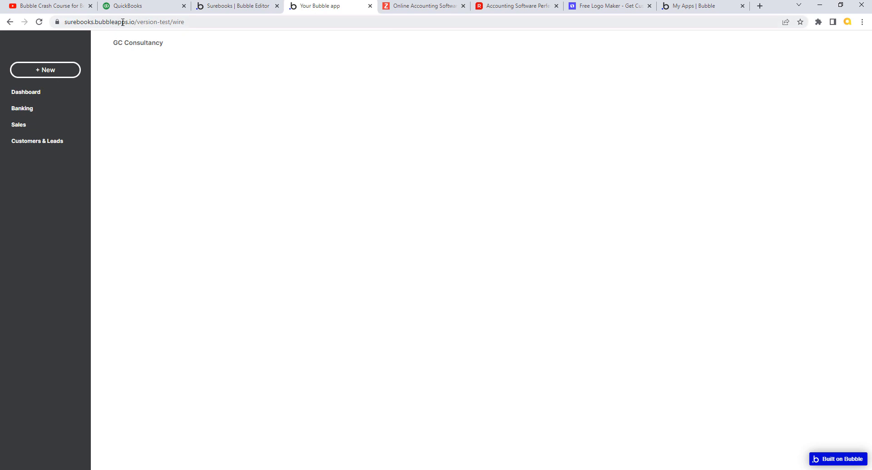
{"action": "left_click", "coordinate": [134, 8]}
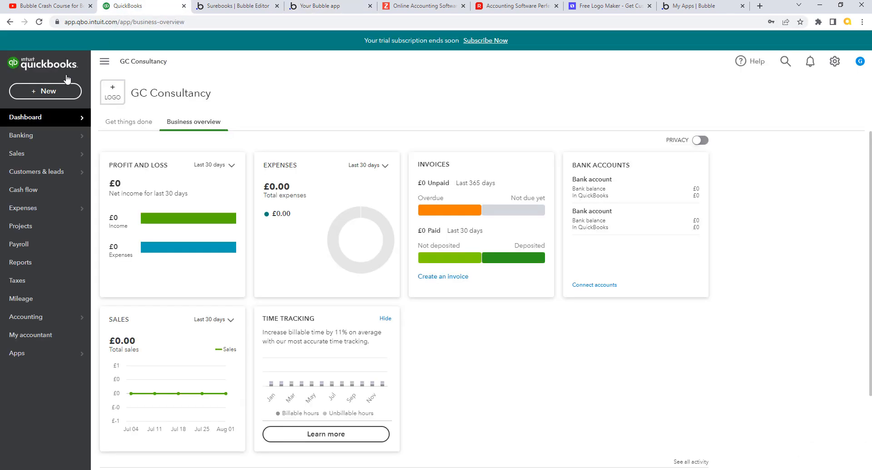
{"action": "left_click", "coordinate": [250, 7]}
{"action": "left_click", "coordinate": [271, 91]}
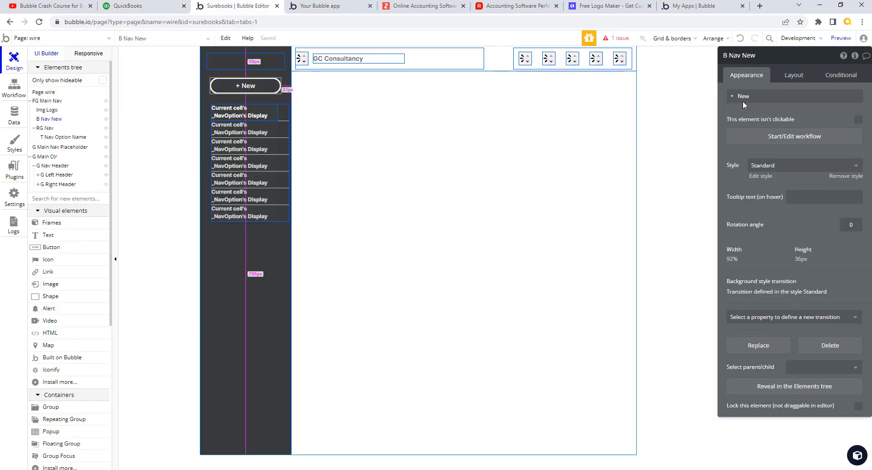
Step: Set the Standard style's border width to 2 and select its hover border width 5 to lower it to 4
{"action": "left_click", "coordinate": [761, 176]}
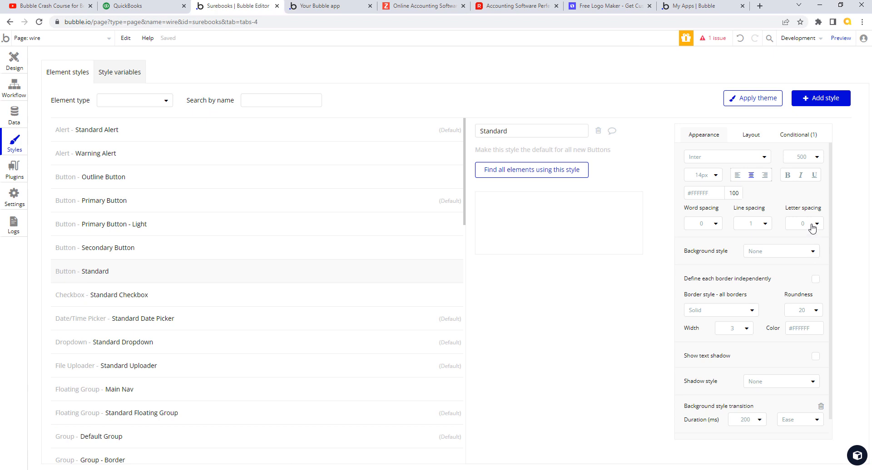
{"action": "left_click", "coordinate": [747, 336]}
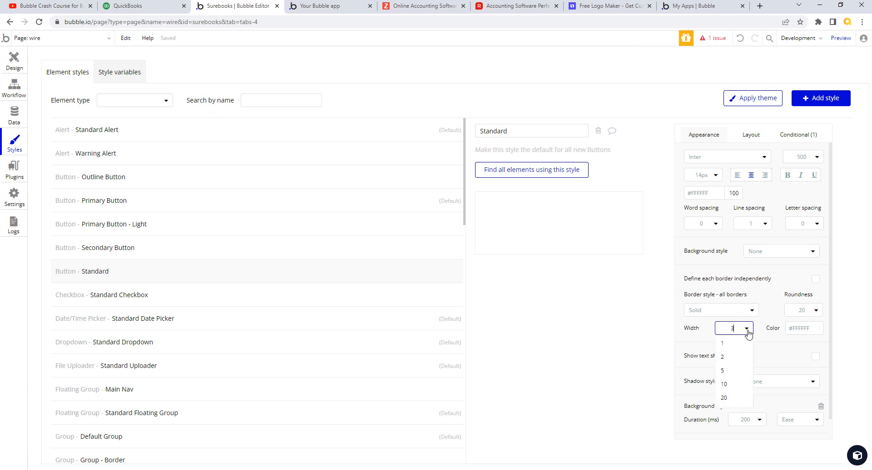
{"action": "left_click", "coordinate": [725, 360]}
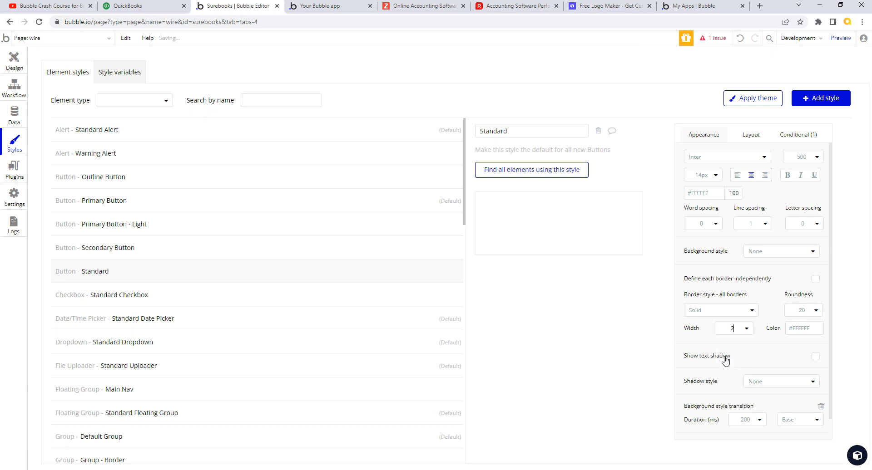
{"action": "left_click", "coordinate": [809, 138]}
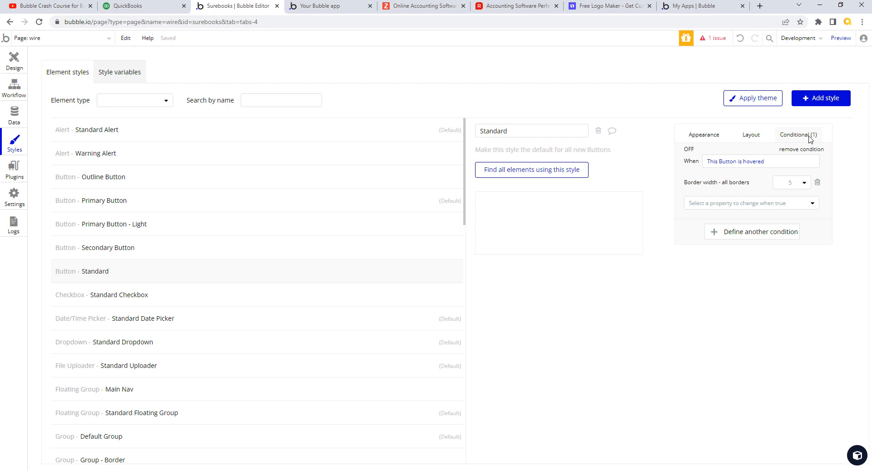
{"action": "left_click", "coordinate": [790, 183]}
{"action": "double_click", "coordinate": [794, 183]}
Step: Reload the preview with the thinner borders, compare it against QuickBooks, then return to the wire page design
{"action": "left_click", "coordinate": [330, 6]}
{"action": "left_click", "coordinate": [356, 40]}
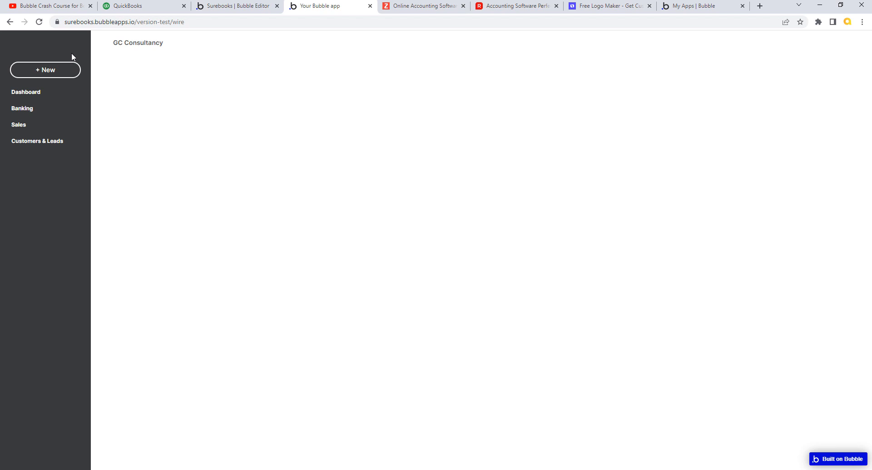
{"action": "left_click", "coordinate": [145, 7]}
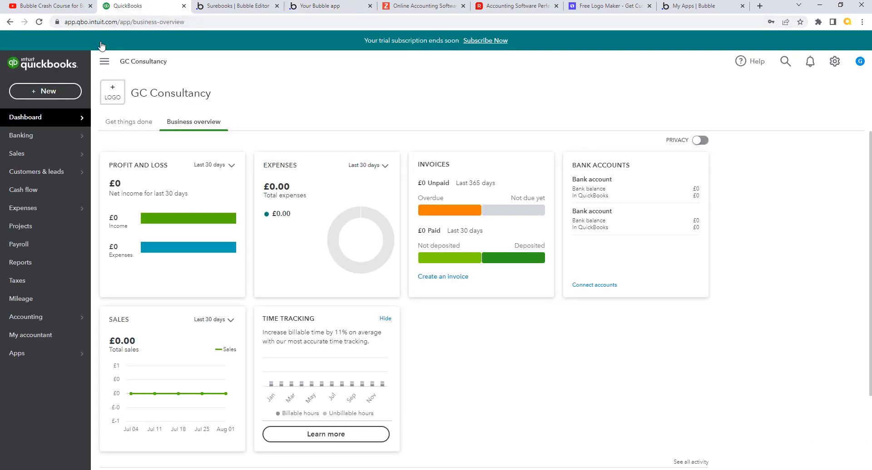
{"action": "left_click", "coordinate": [282, 14]}
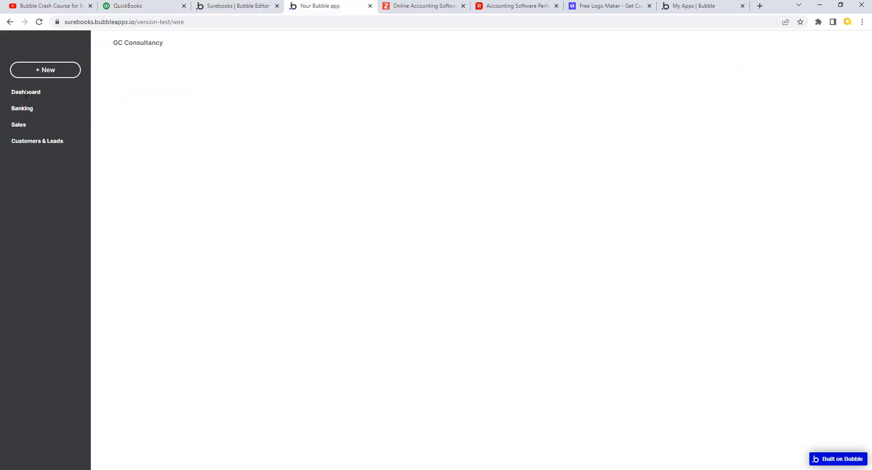
{"action": "left_click", "coordinate": [161, 9]}
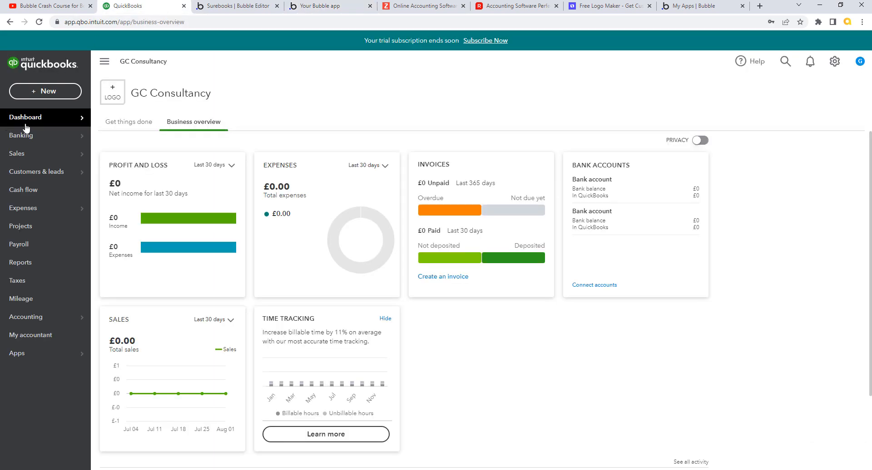
{"action": "mouse_move", "coordinate": [32, 119]}
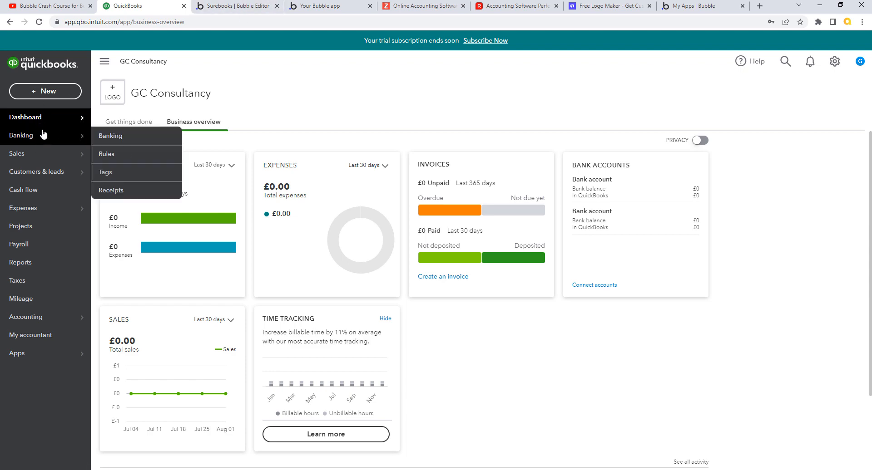
{"action": "left_click", "coordinate": [272, 9]}
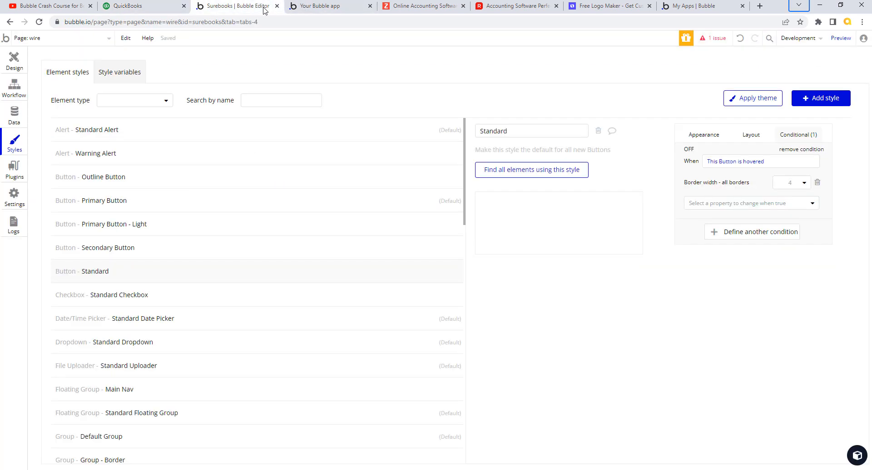
{"action": "left_click", "coordinate": [323, 9]}
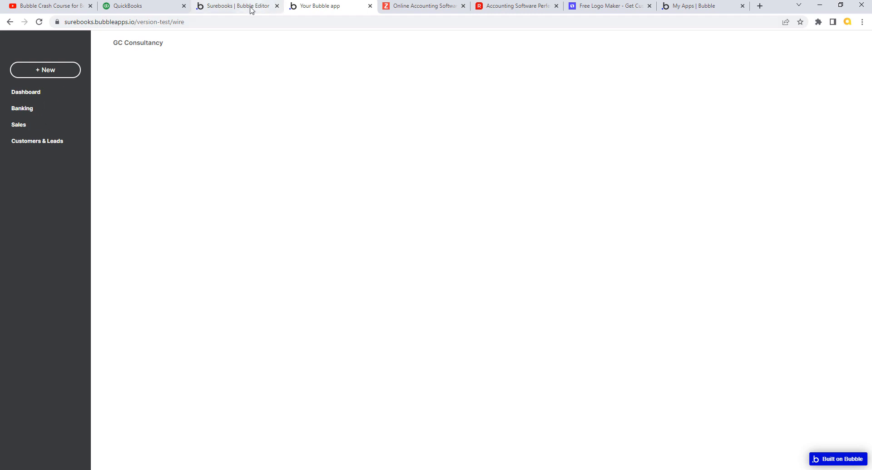
{"action": "left_click", "coordinate": [253, 8]}
{"action": "left_click", "coordinate": [18, 64]}
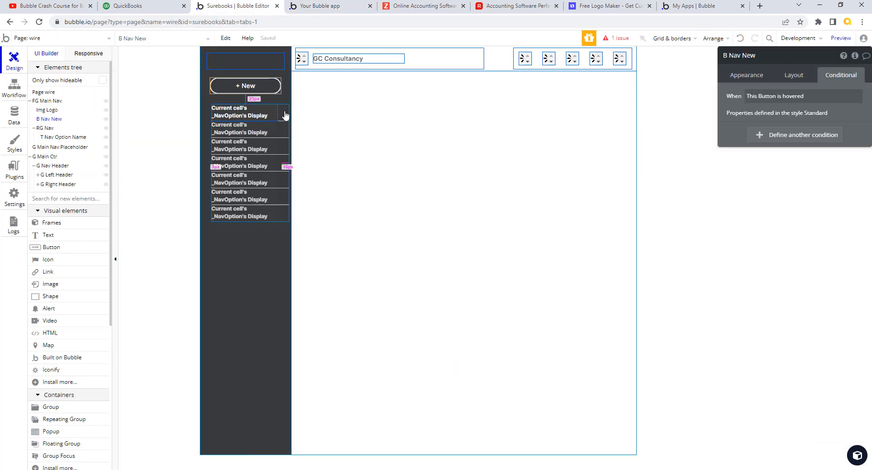
Step: Set the nav option text's font size to 13px
{"action": "left_click", "coordinate": [263, 113]}
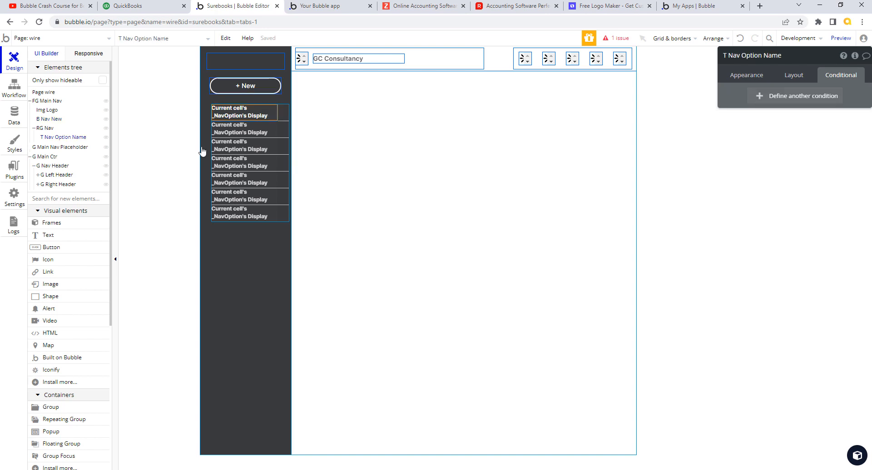
{"action": "left_click", "coordinate": [794, 76]}
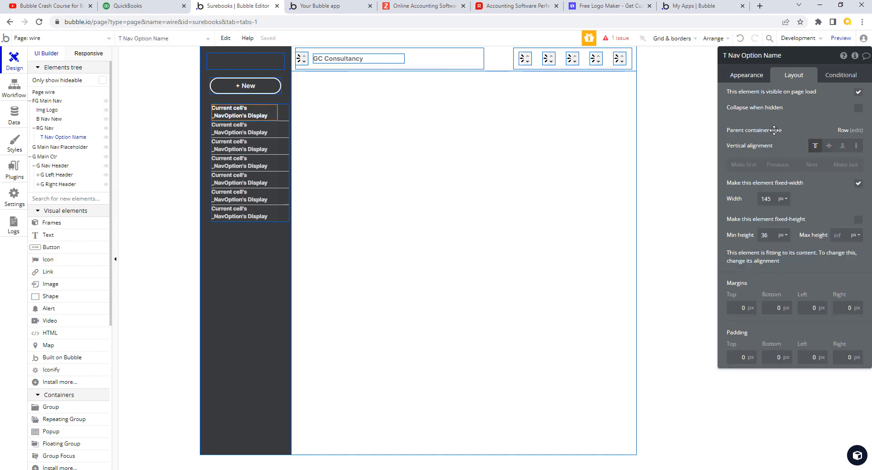
{"action": "left_click", "coordinate": [747, 75]}
{"action": "left_click", "coordinate": [745, 280]}
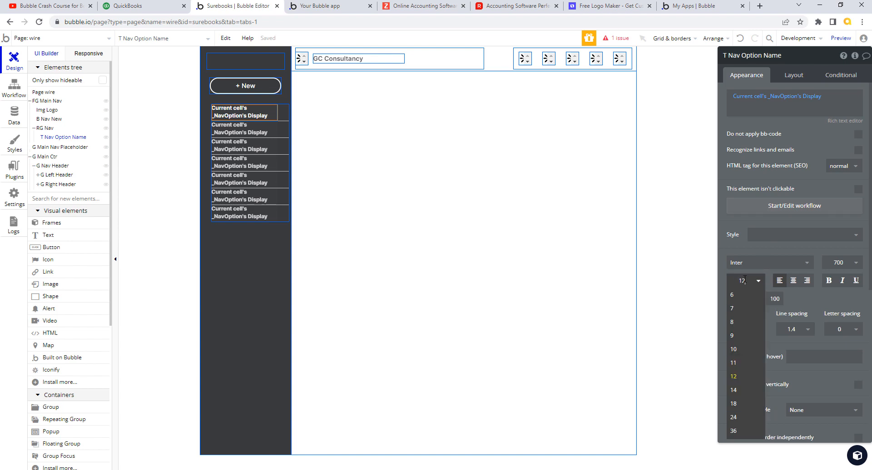
{"action": "left_click", "coordinate": [742, 278]}
{"action": "left_click", "coordinate": [743, 279]}
{"action": "left_click", "coordinate": [745, 281]}
{"action": "left_click", "coordinate": [746, 280]}
{"action": "key", "text": "BackSpace"}
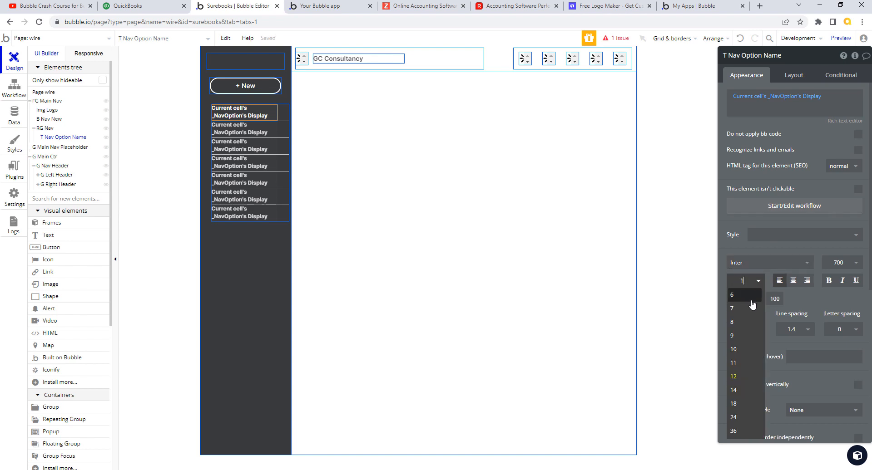
{"action": "type", "text": "3"}
{"action": "key", "text": "Return"}
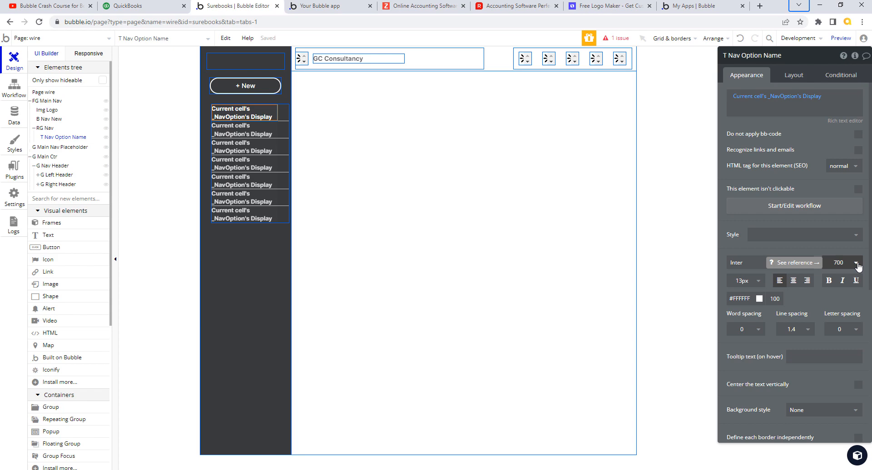
Step: Raise the nav option text's minimum height from 36 to 38 and switch to the live preview
{"action": "left_click", "coordinate": [795, 76]}
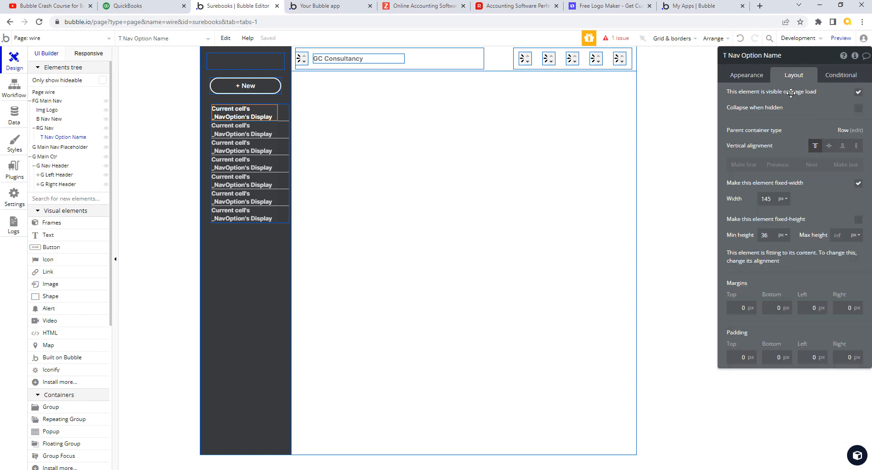
{"action": "double_click", "coordinate": [764, 235]}
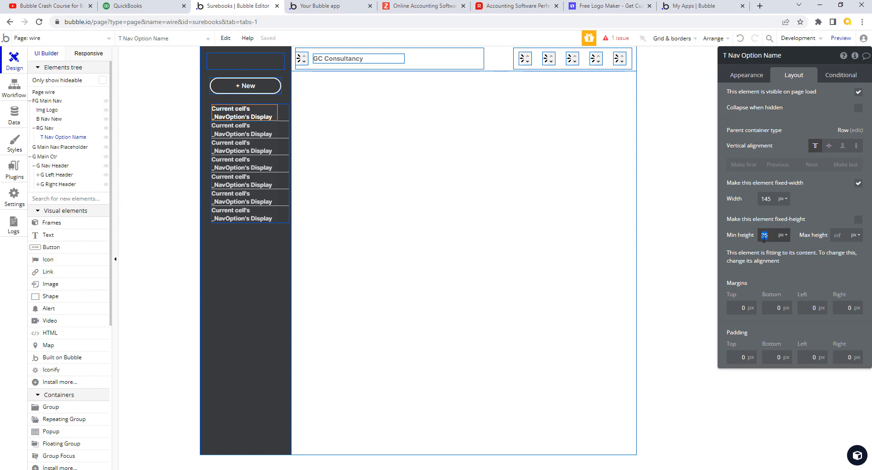
{"action": "type", "text": "38"}
{"action": "key", "text": "Tab"}
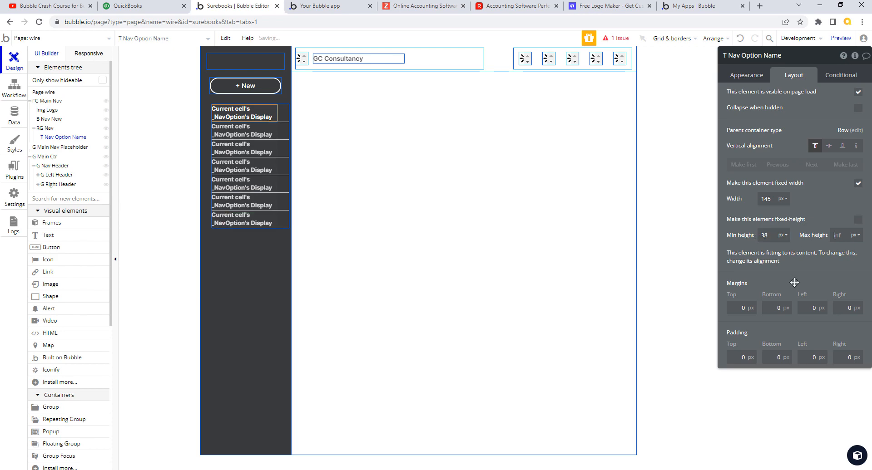
{"action": "left_click", "coordinate": [350, 9]}
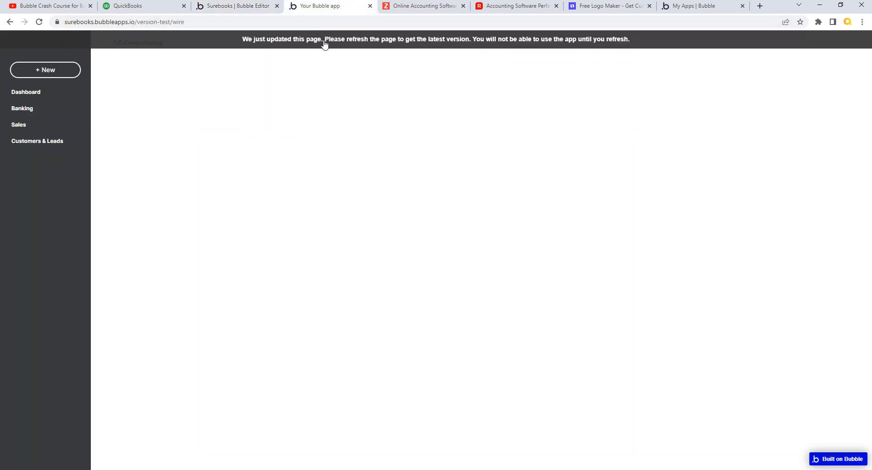
Step: Reload the preview, compare its dark nav with the QuickBooks sidebar, then return to the editor
{"action": "left_click", "coordinate": [324, 44]}
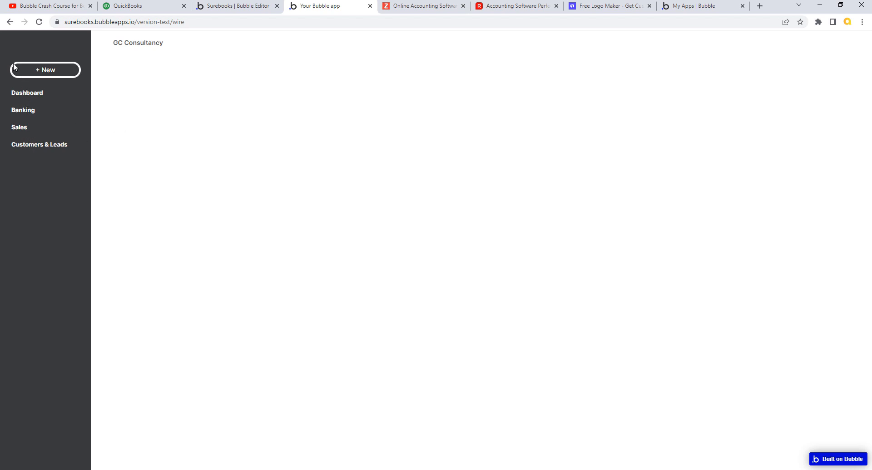
{"action": "left_click", "coordinate": [156, 8]}
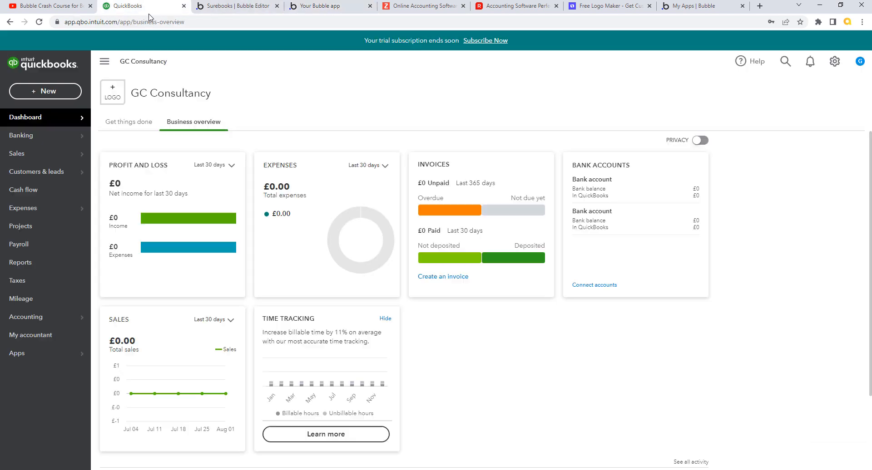
{"action": "mouse_move", "coordinate": [17, 123]}
{"action": "left_click", "coordinate": [271, 9]}
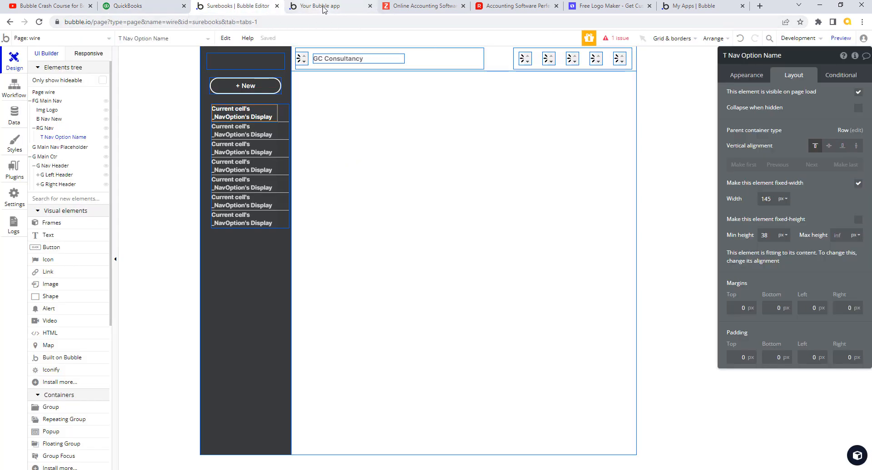
Step: Select the RG Nav repeating group and set its top margin to 10 px
{"action": "left_click", "coordinate": [307, 6]}
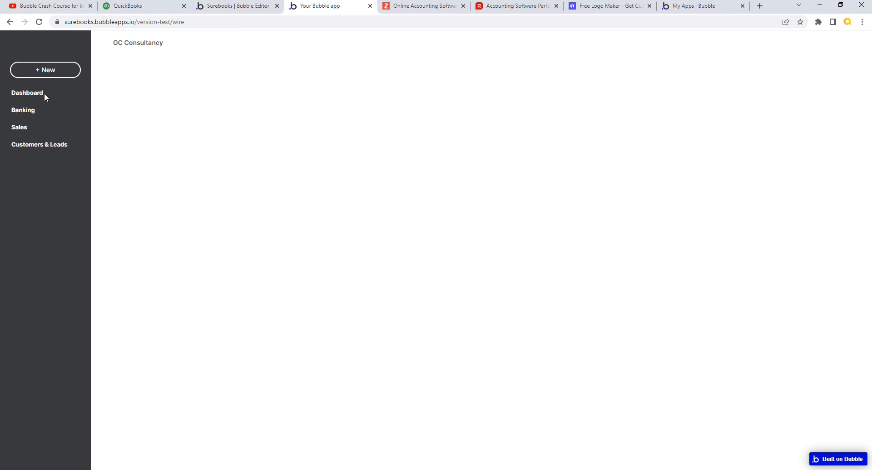
{"action": "left_click", "coordinate": [232, 6]}
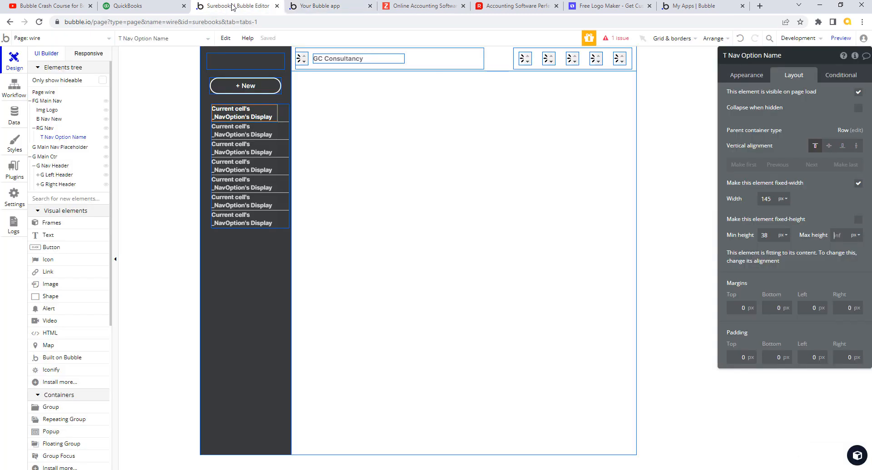
{"action": "left_click", "coordinate": [287, 111]}
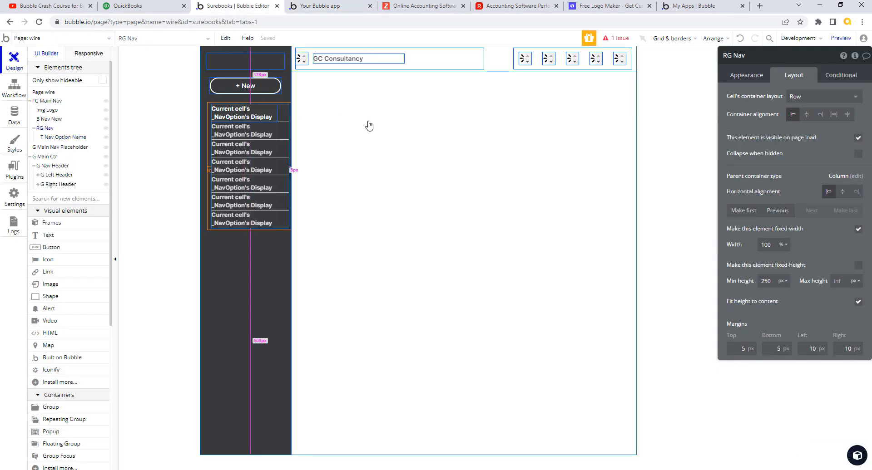
{"action": "left_click", "coordinate": [57, 101]}
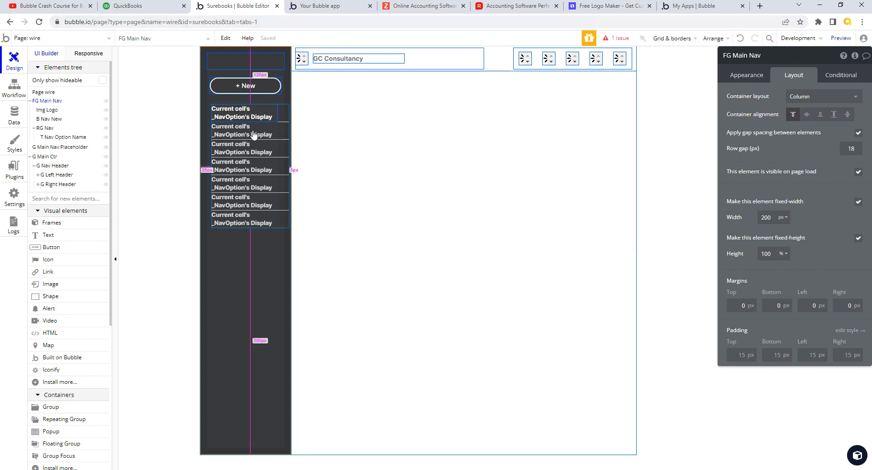
{"action": "left_click", "coordinate": [287, 118]}
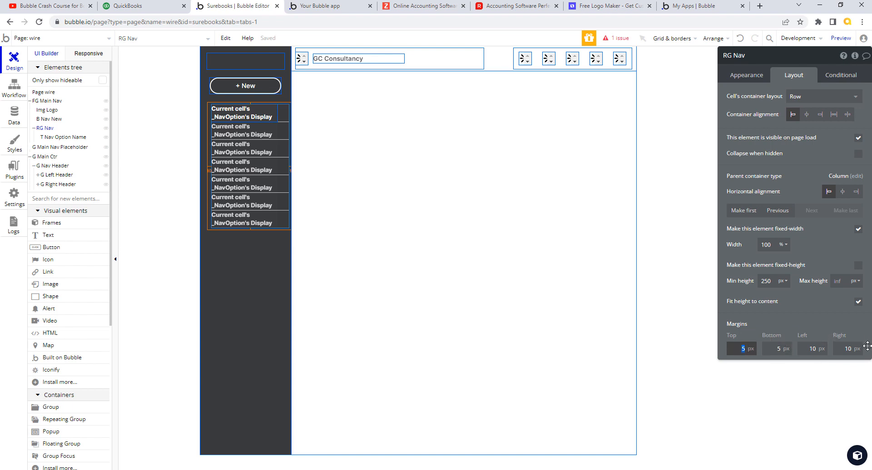
{"action": "type", "text": "10"}
{"action": "key", "text": "Tab"}
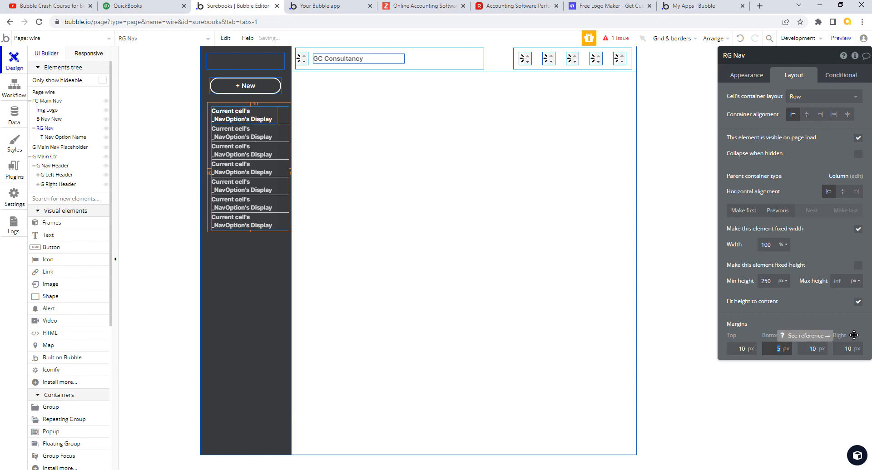
Step: Check the 10 px top margin in the preview, then bring up QuickBooks for comparison
{"action": "left_click", "coordinate": [325, 8]}
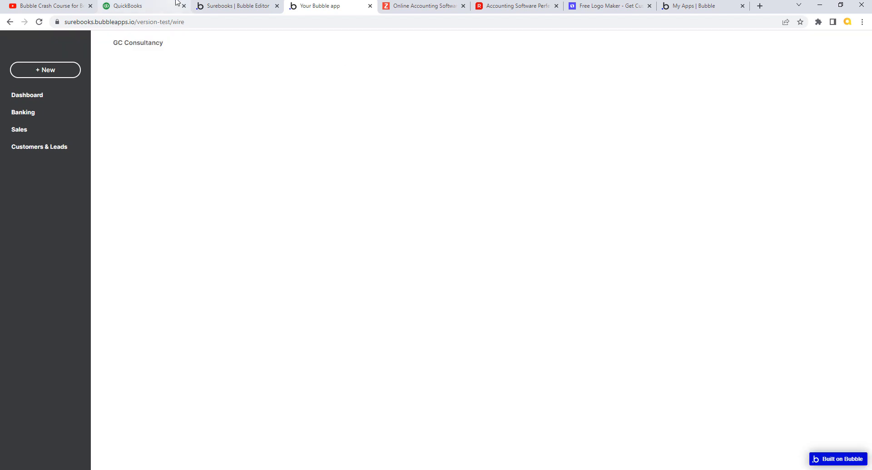
{"action": "left_click", "coordinate": [220, 6]}
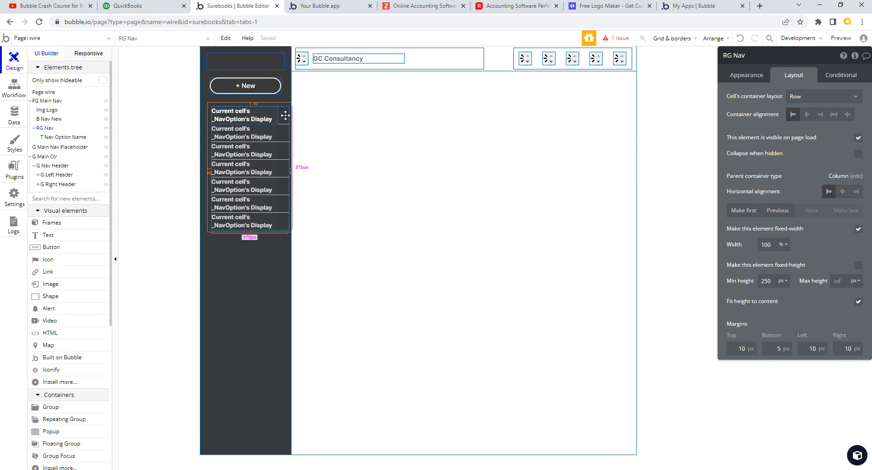
{"action": "left_click", "coordinate": [146, 7]}
Step: Sample the QuickBooks Banking text colour #D4D7DC with Snagit's fill eyedropper and copy its hex value
{"action": "mouse_move", "coordinate": [46, 119]}
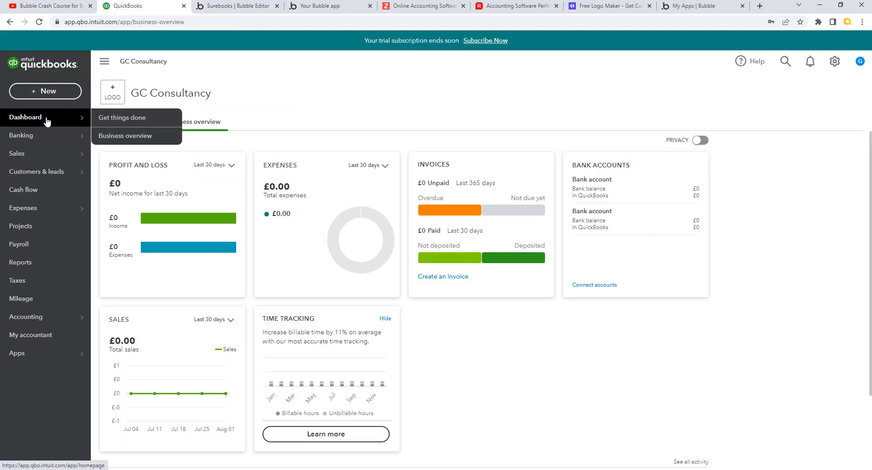
{"action": "mouse_move", "coordinate": [49, 144]}
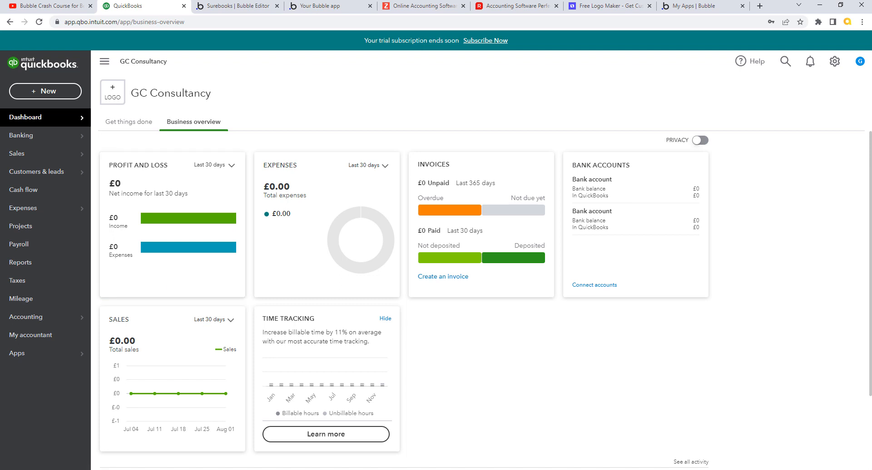
{"action": "key", "text": "alt+Tab"}
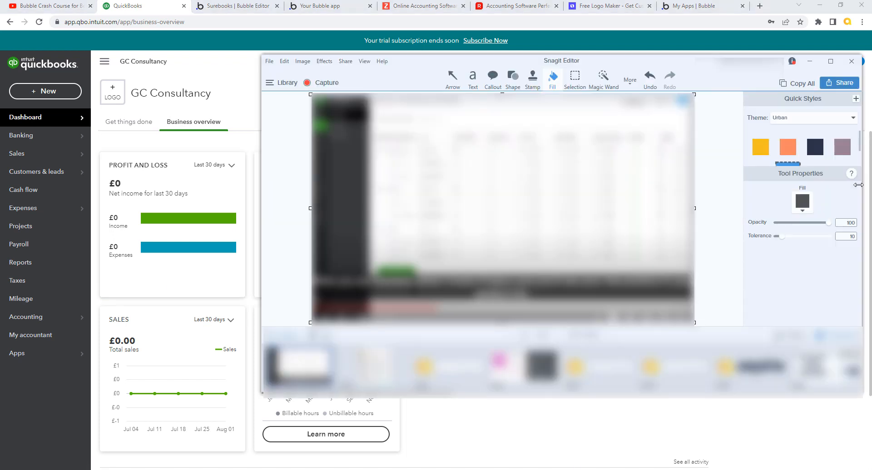
{"action": "left_click", "coordinate": [803, 211]}
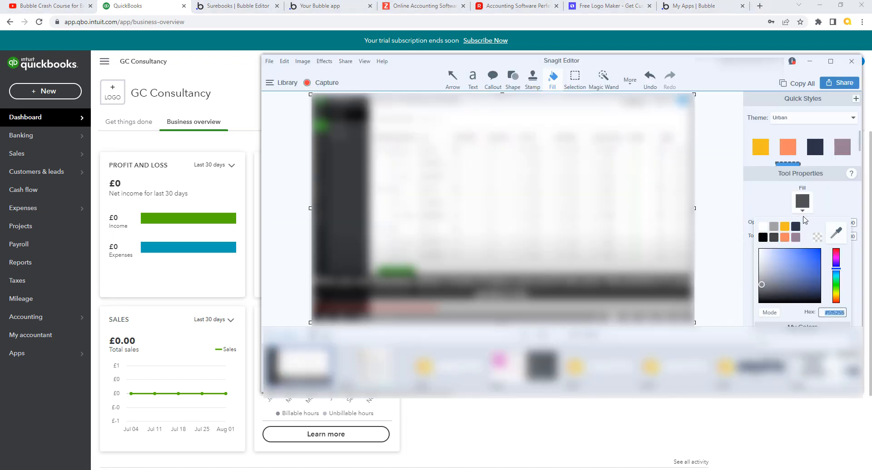
{"action": "left_click", "coordinate": [836, 234]}
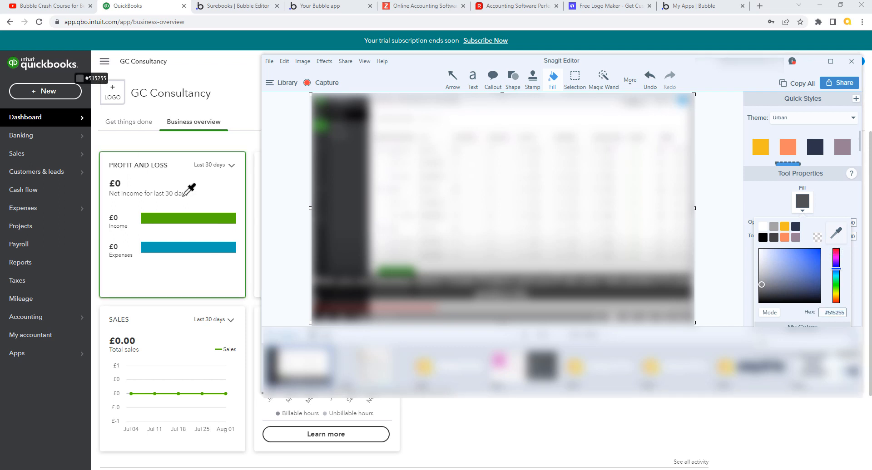
{"action": "left_click", "coordinate": [186, 241]}
{"action": "left_click", "coordinate": [24, 133]}
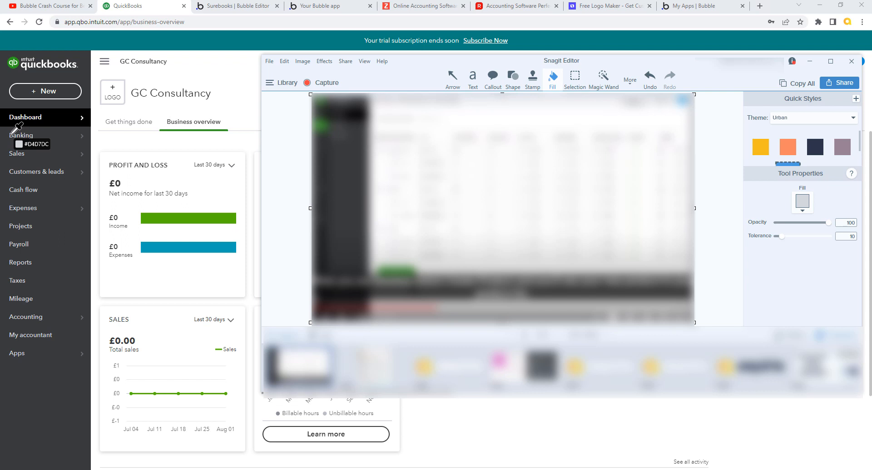
{"action": "left_click", "coordinate": [10, 134]}
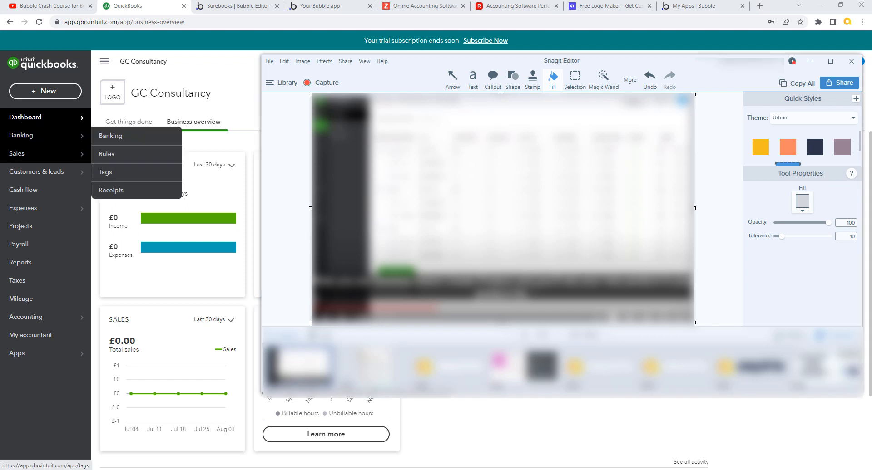
{"action": "left_click", "coordinate": [807, 212]}
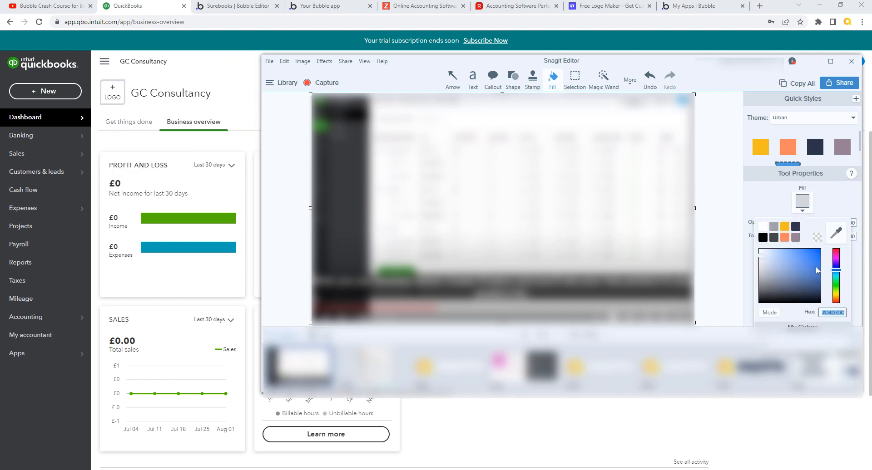
{"action": "left_click_drag", "start_coordinate": [822, 313], "coordinate": [846, 314]}
{"action": "key", "text": "ctrl+c"}
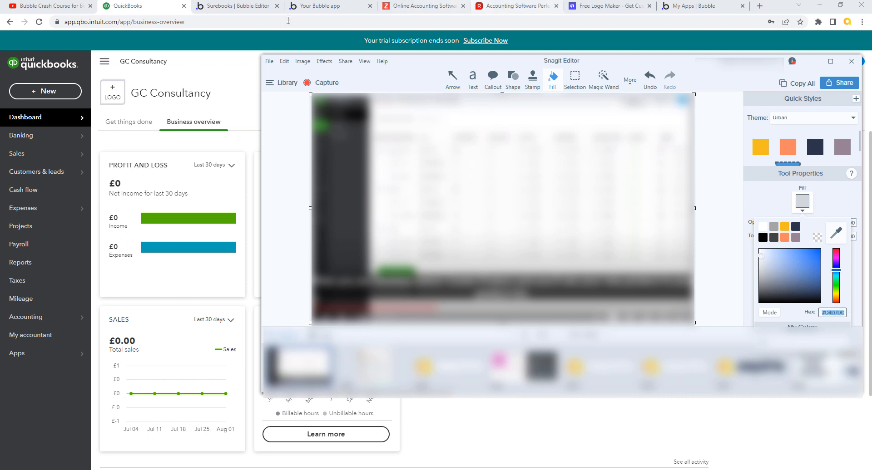
{"action": "left_click", "coordinate": [235, 6]}
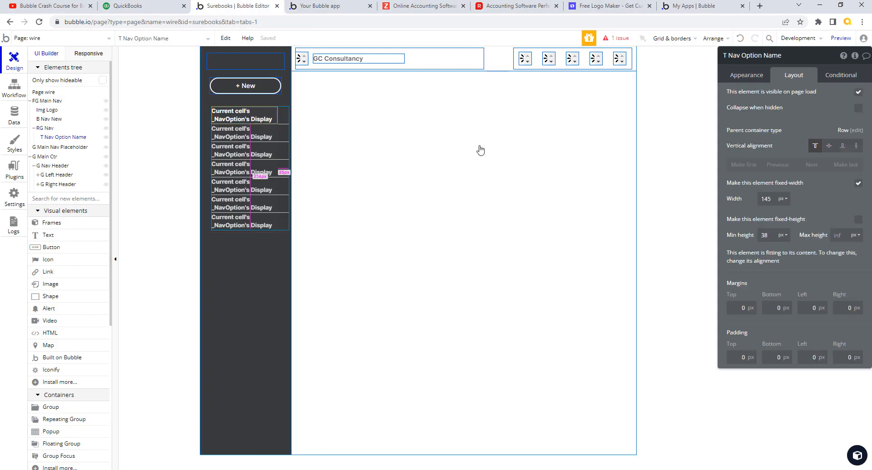
Step: Set the nav option text's font colour to #D4D7DC
{"action": "left_click", "coordinate": [758, 78]}
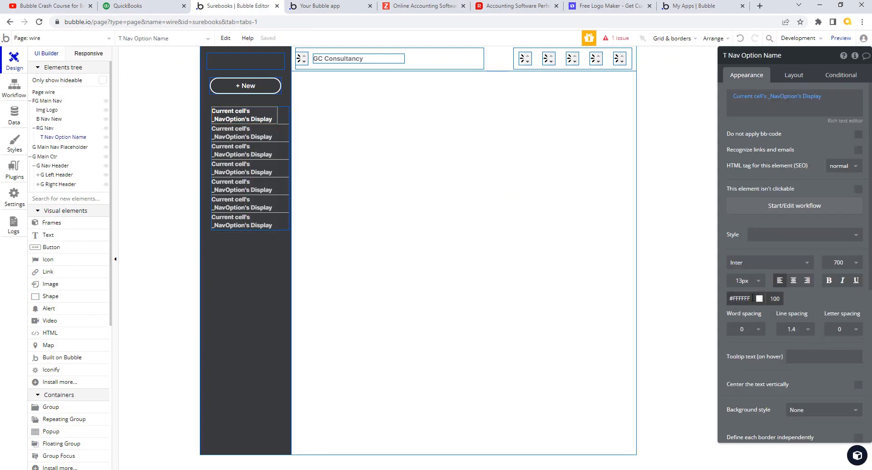
{"action": "left_click_drag", "start_coordinate": [752, 298], "coordinate": [725, 305]}
{"action": "key", "text": "ctrl+v"}
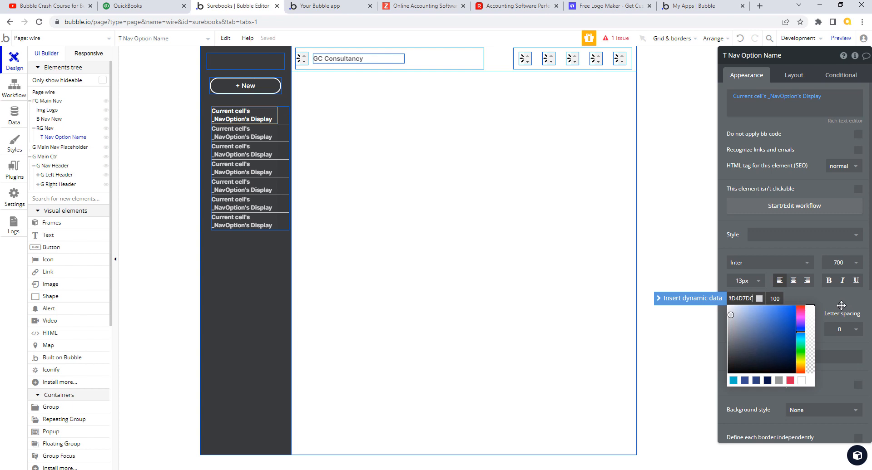
{"action": "left_click", "coordinate": [841, 305]}
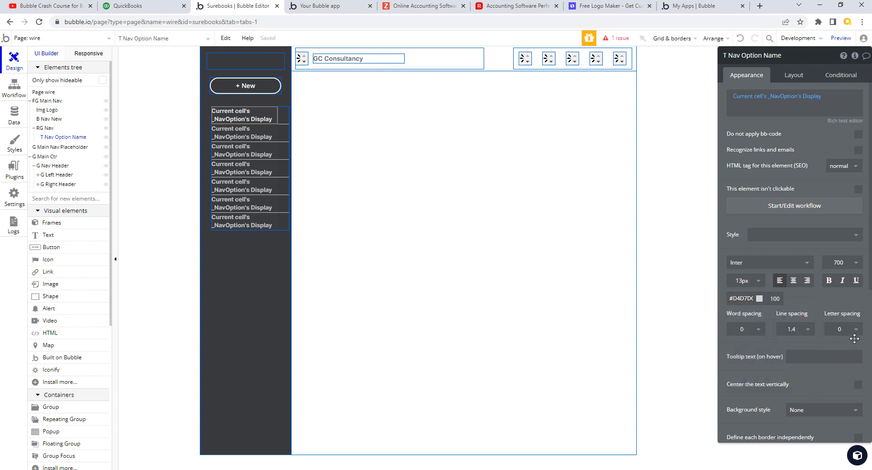
{"action": "left_click", "coordinate": [841, 75]}
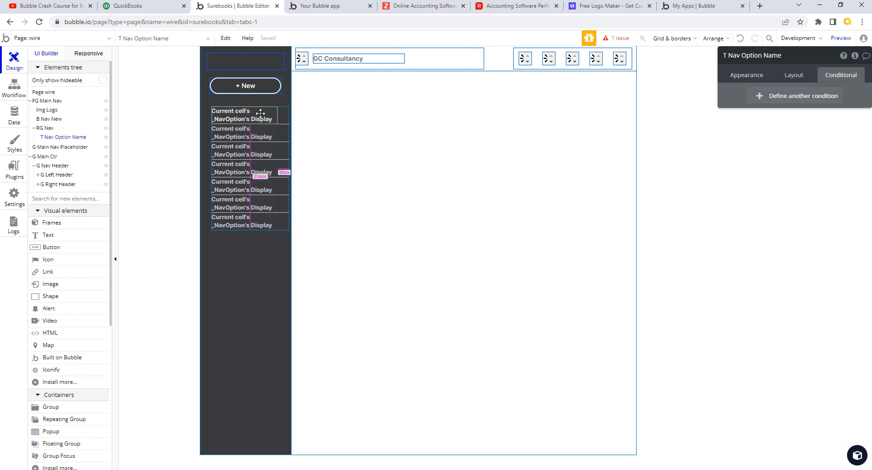
Step: Wrap the nav option text in a Row group and rename the group G Nav Option
{"action": "right_click", "coordinate": [260, 113]}
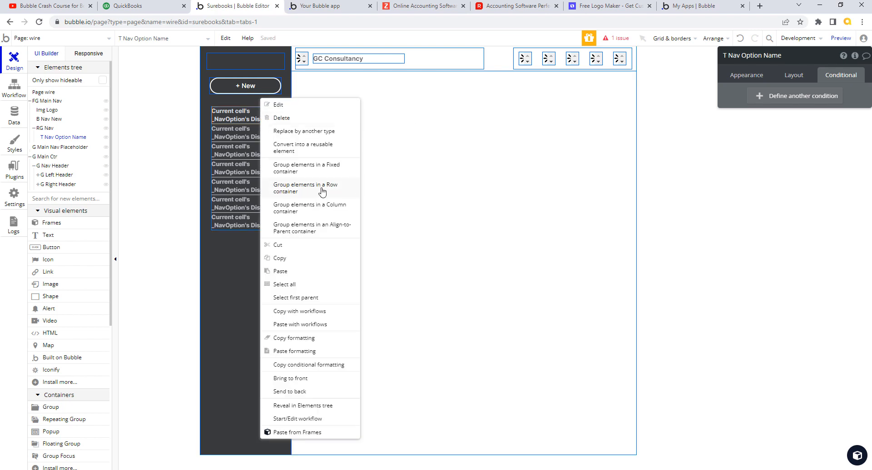
{"action": "left_click", "coordinate": [322, 192]}
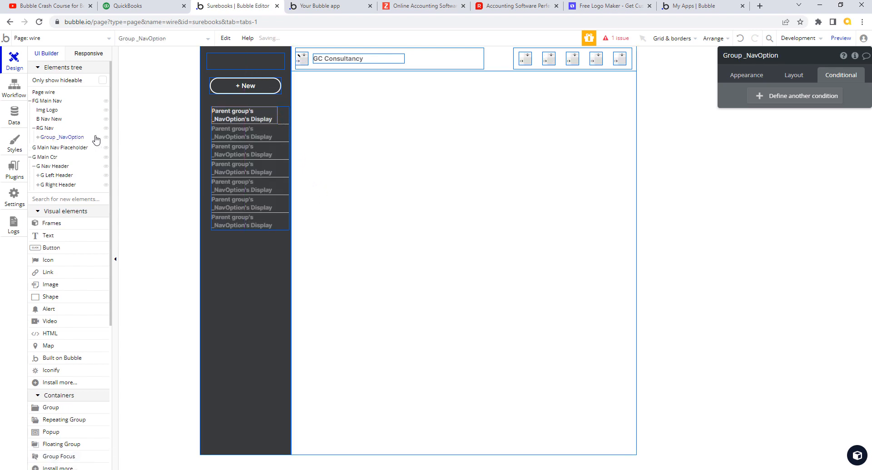
{"action": "left_click", "coordinate": [38, 138]}
{"action": "left_click", "coordinate": [857, 122]}
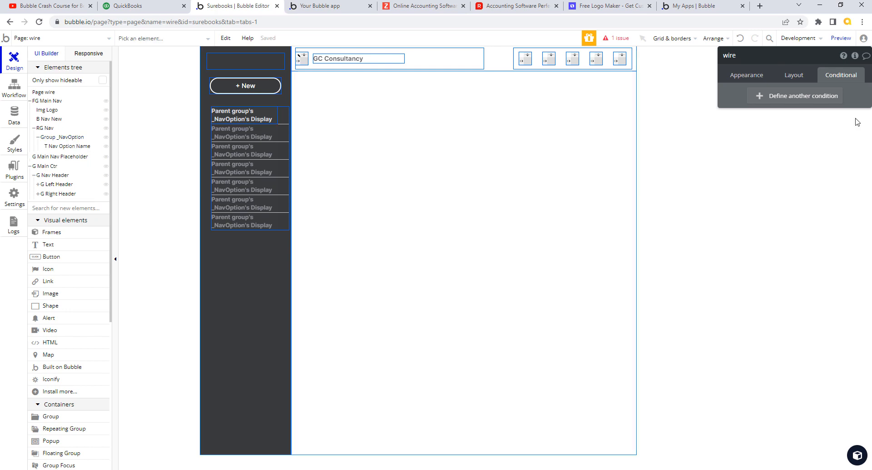
{"action": "left_click", "coordinate": [55, 137]}
{"action": "left_click_drag", "start_coordinate": [728, 56], "coordinate": [799, 59]}
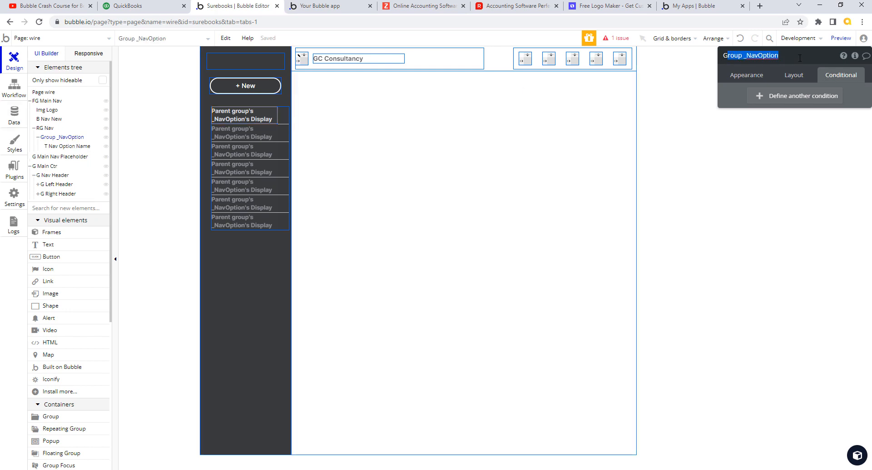
{"action": "key", "text": "BackSpace"}
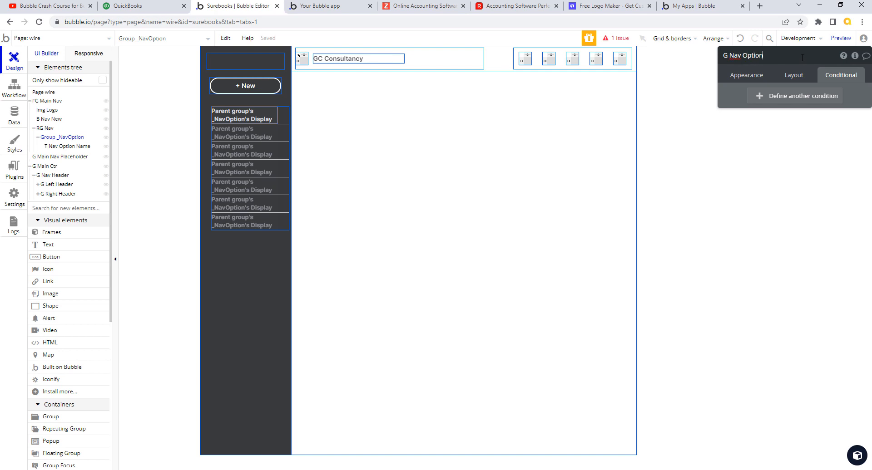
{"action": "left_click", "coordinate": [745, 76]}
{"action": "left_click", "coordinate": [826, 77]}
{"action": "left_click_drag", "start_coordinate": [64, 153], "coordinate": [67, 149]}
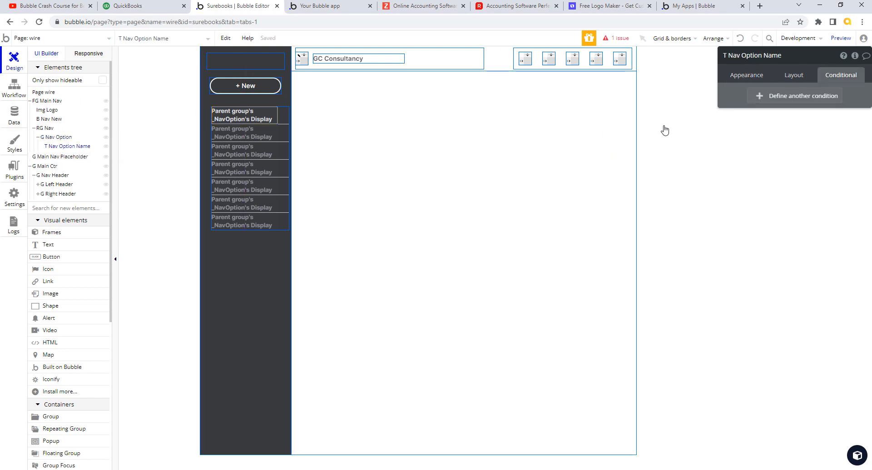
Step: Add a condition to T Nav Option Name: when G Nav Option is hovered, font color #FFFFFF
{"action": "left_click", "coordinate": [763, 97]}
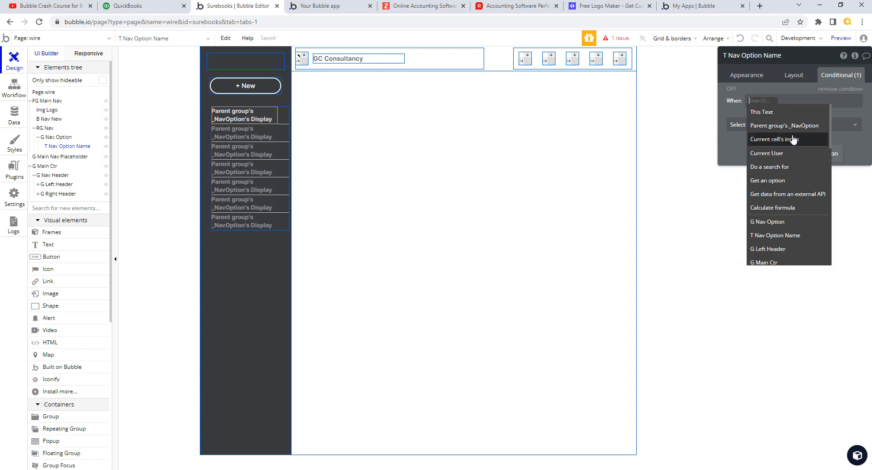
{"action": "left_click", "coordinate": [767, 221]}
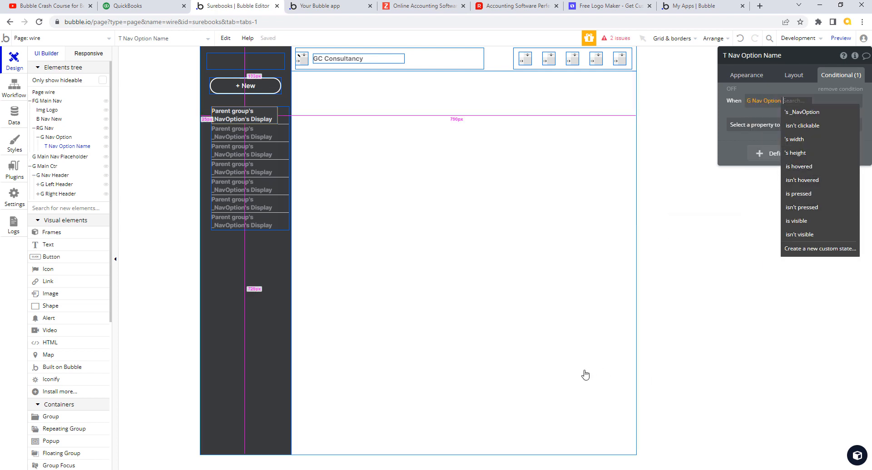
{"action": "left_click", "coordinate": [798, 167]}
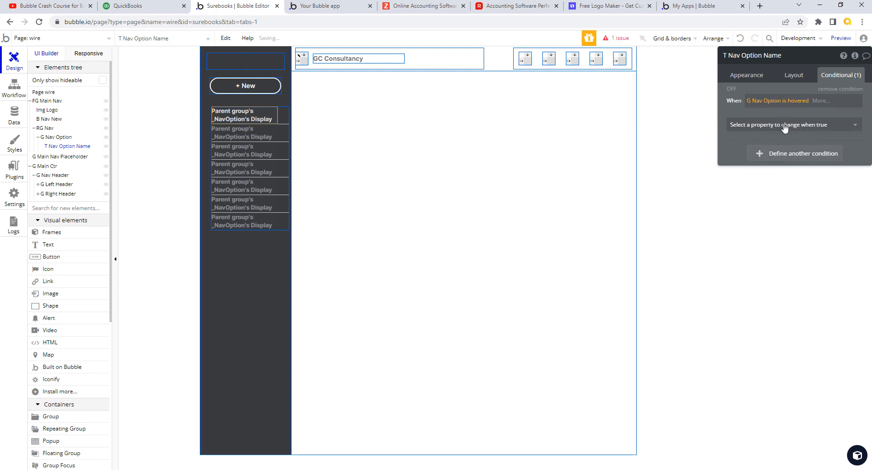
{"action": "left_click", "coordinate": [785, 125]}
{"action": "type", "text": "fot"}
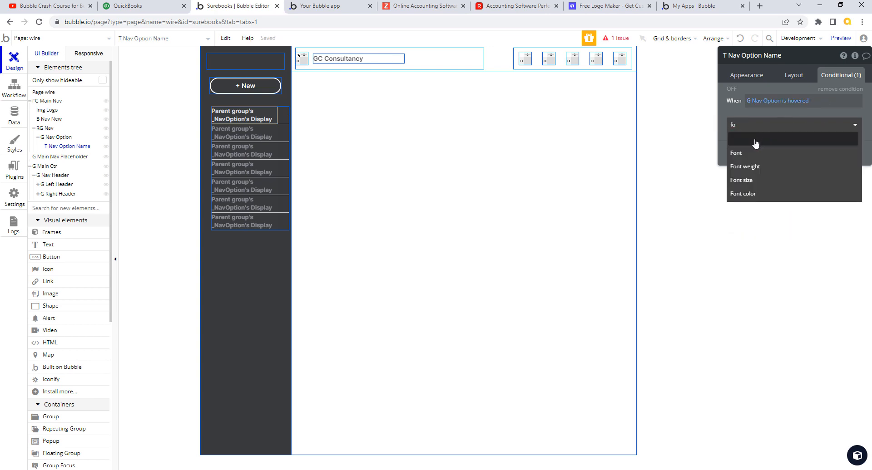
{"action": "left_click", "coordinate": [752, 197]}
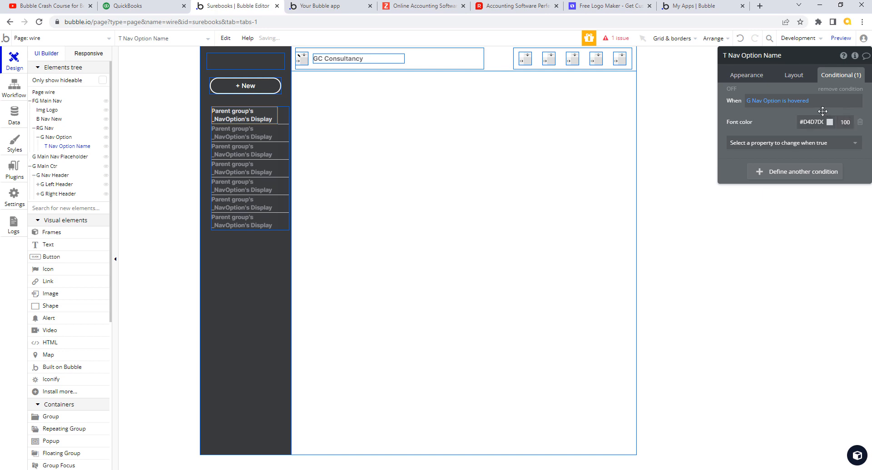
{"action": "left_click", "coordinate": [805, 122]}
{"action": "left_click_drag", "start_coordinate": [800, 122], "coordinate": [834, 122]}
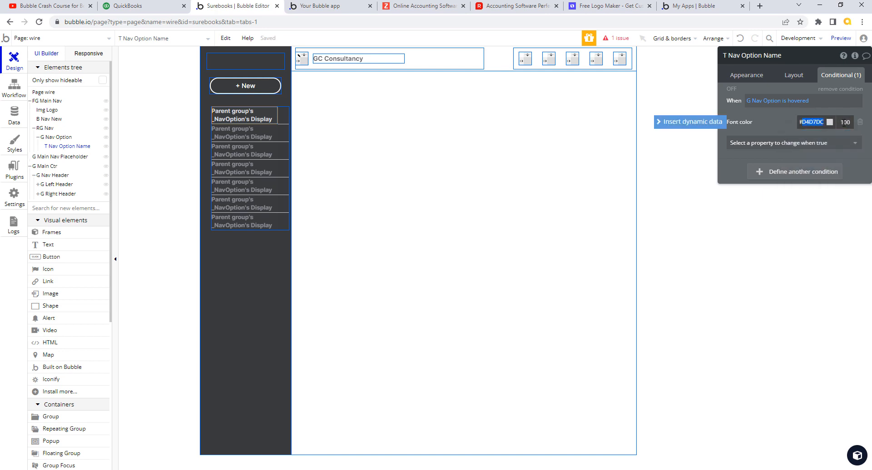
{"action": "type", "text": "FFFF"}
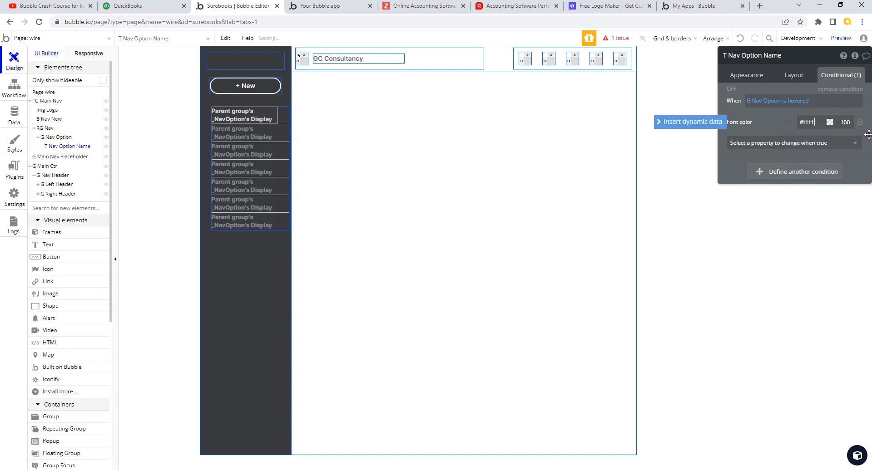
{"action": "type", "text": "FF"}
{"action": "left_click", "coordinate": [776, 116]}
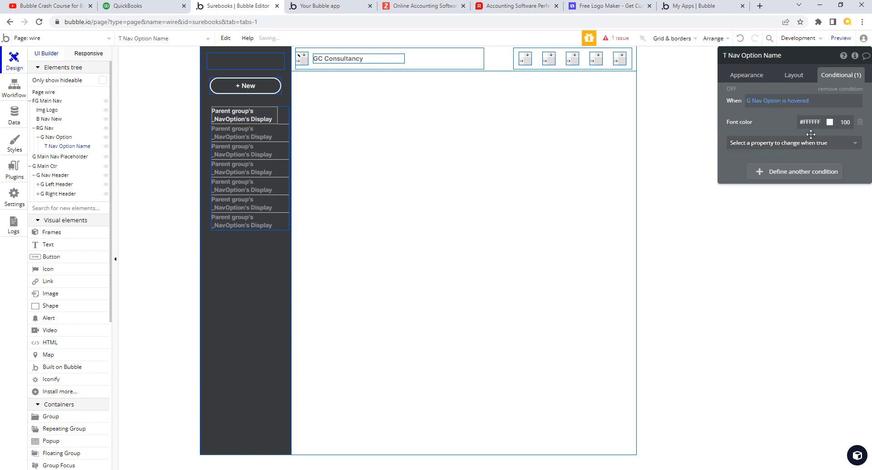
{"action": "left_click", "coordinate": [284, 114]}
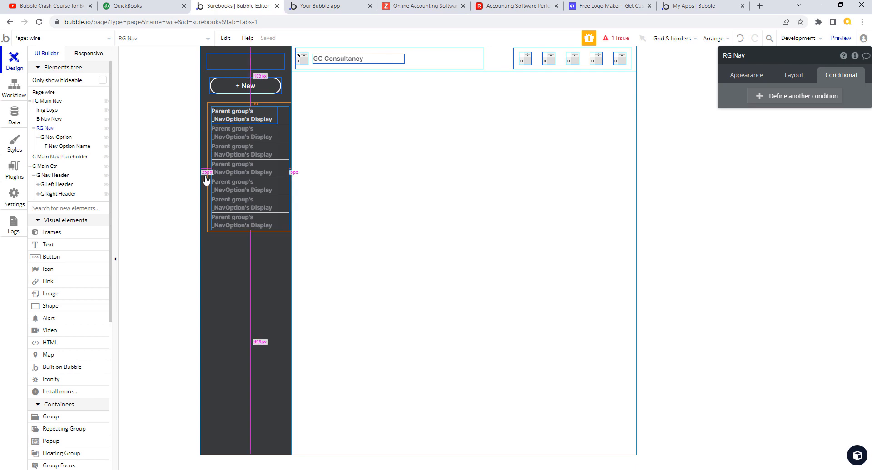
Step: Set the nav repeating group's left and right margins to 0
{"action": "left_click", "coordinate": [794, 76]}
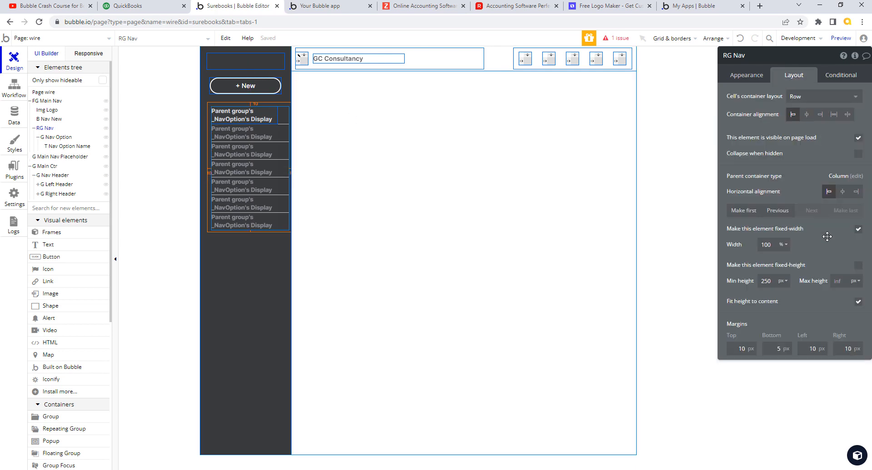
{"action": "left_click", "coordinate": [817, 350]}
{"action": "type", "text": "0"}
{"action": "left_click", "coordinate": [845, 350]}
{"action": "type", "text": "0"}
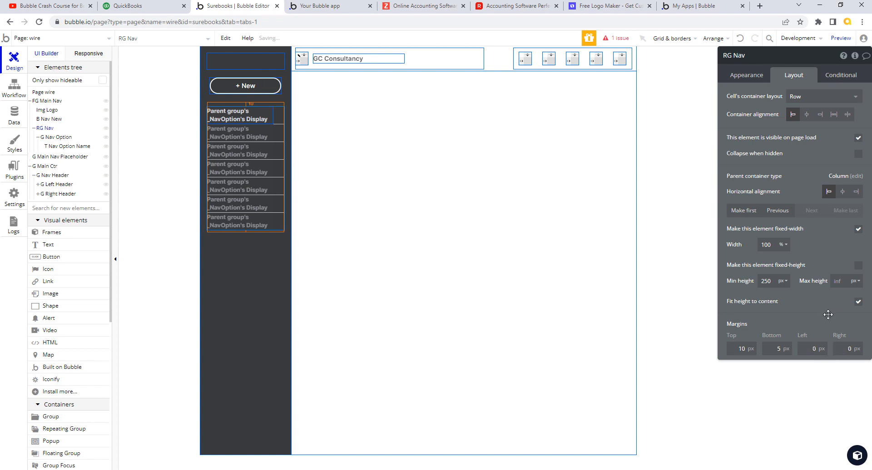
Step: Select the G Nav Option group, try new padding values, then reset padding to its style's values
{"action": "left_click", "coordinate": [248, 119]}
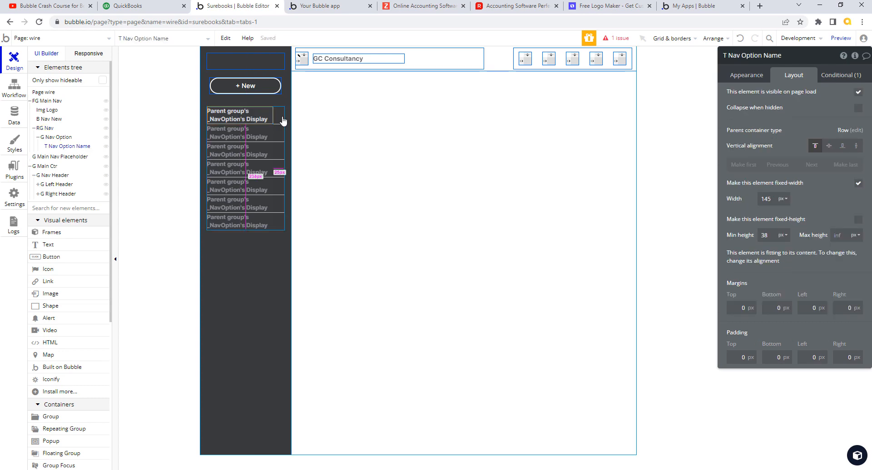
{"action": "left_click", "coordinate": [66, 138]}
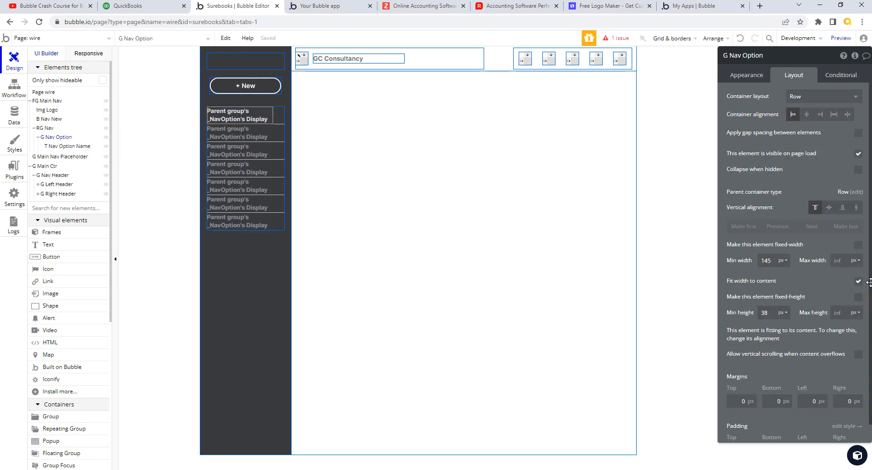
{"action": "scroll", "coordinate": [815, 430], "scroll_direction": "down", "scroll_amount": 1}
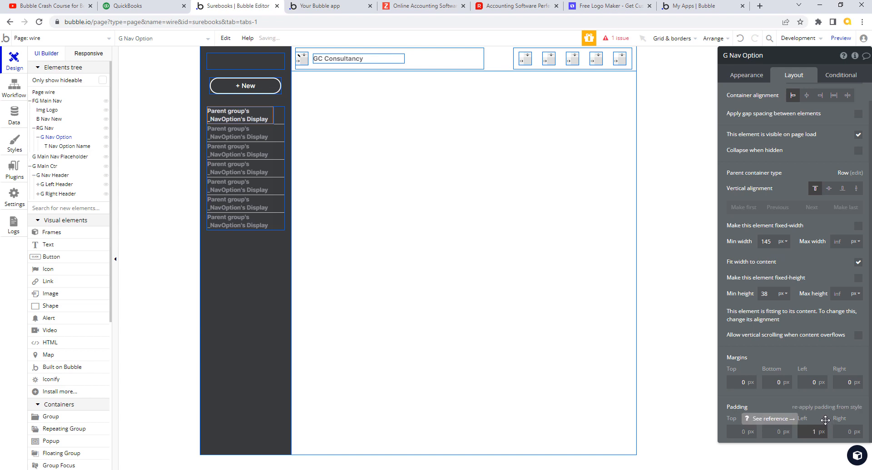
{"action": "type", "text": "0"}
{"action": "left_click", "coordinate": [853, 430]}
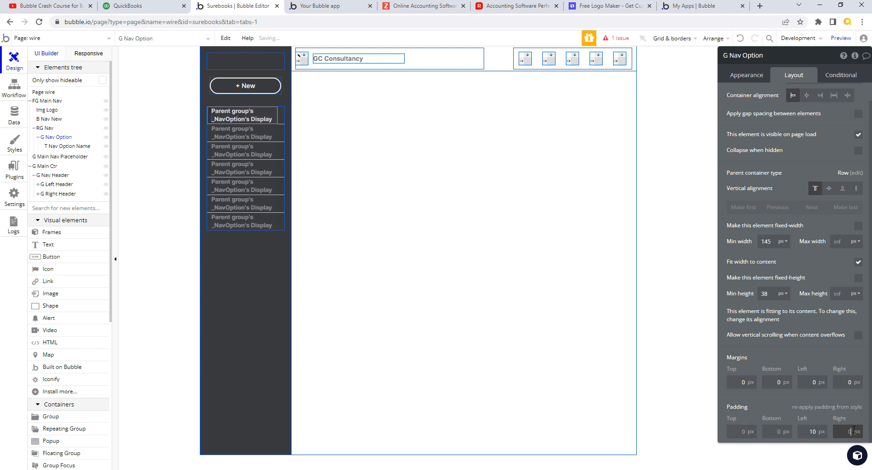
{"action": "type", "text": "10"}
{"action": "left_click", "coordinate": [803, 408]}
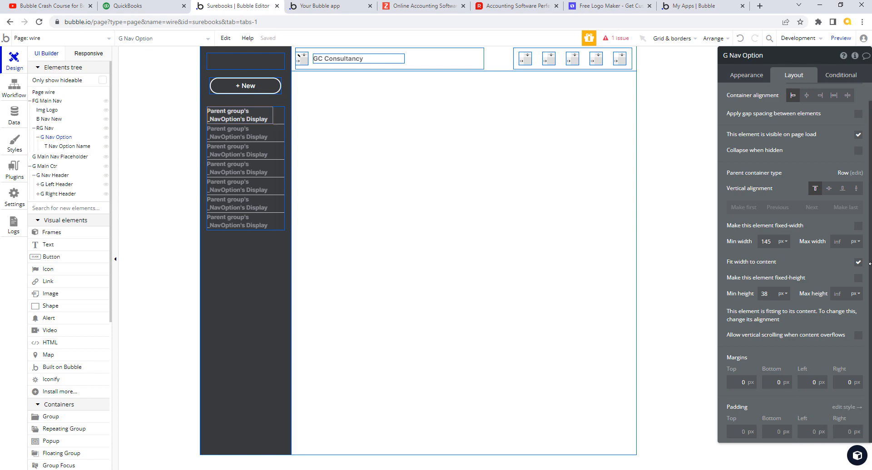
Step: Detach G Nav Option from its shared style and set left and right padding to 10
{"action": "left_click", "coordinate": [755, 77]}
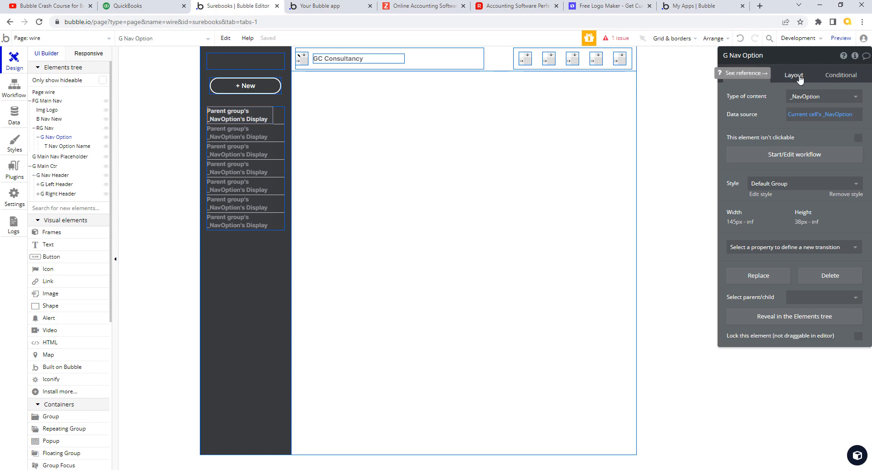
{"action": "left_click", "coordinate": [838, 199]}
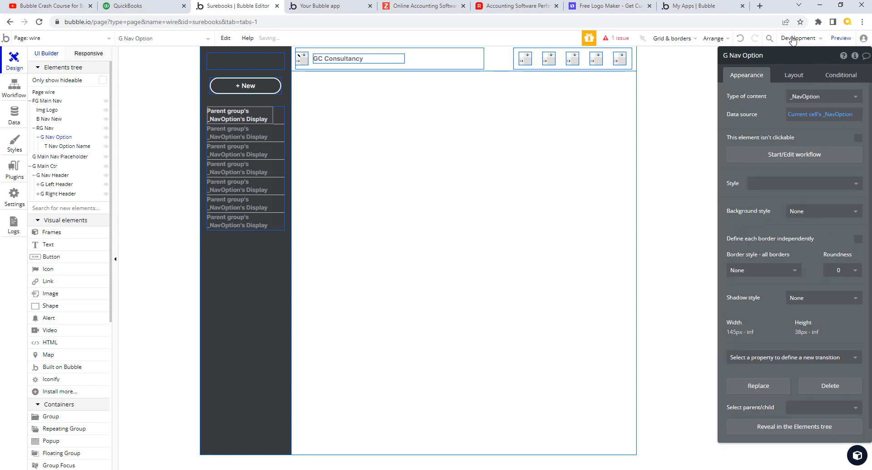
{"action": "left_click", "coordinate": [793, 76]}
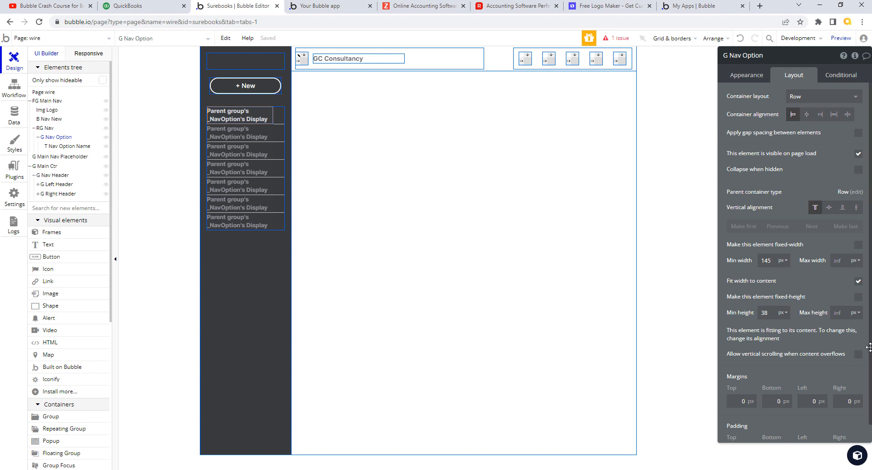
{"action": "scroll", "coordinate": [831, 428], "scroll_direction": "down", "scroll_amount": 1}
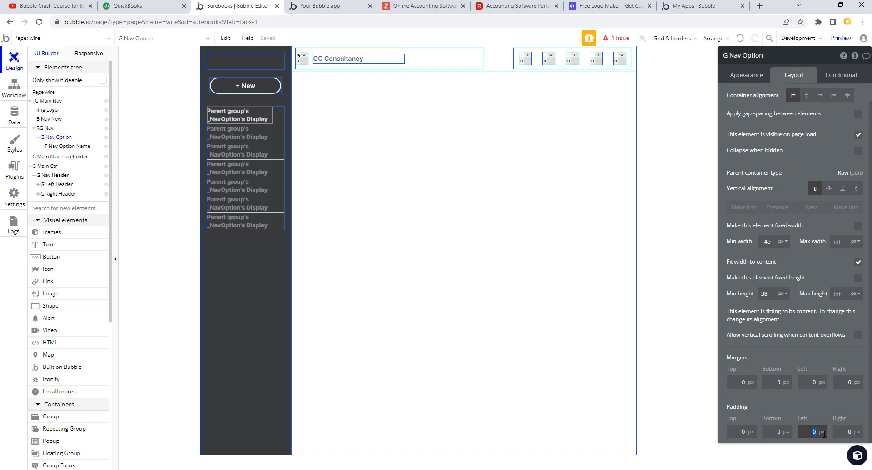
{"action": "type", "text": "10"}
{"action": "left_click", "coordinate": [861, 431]}
{"action": "type", "text": "1"}
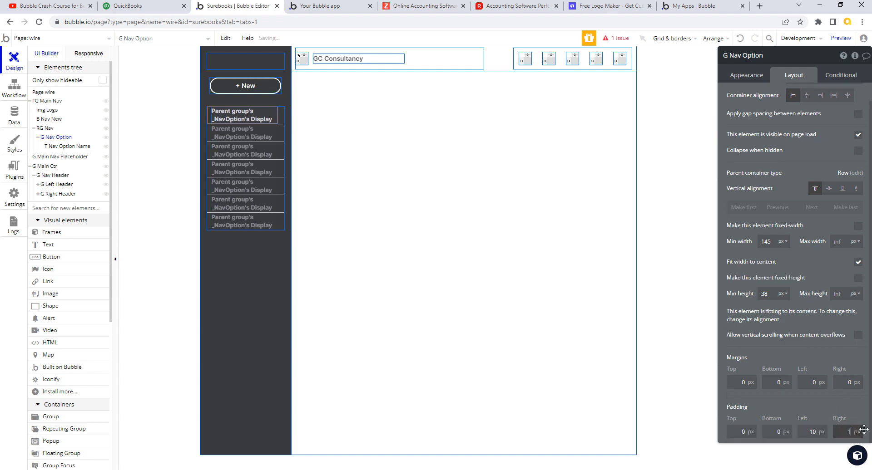
{"action": "type", "text": "0"}
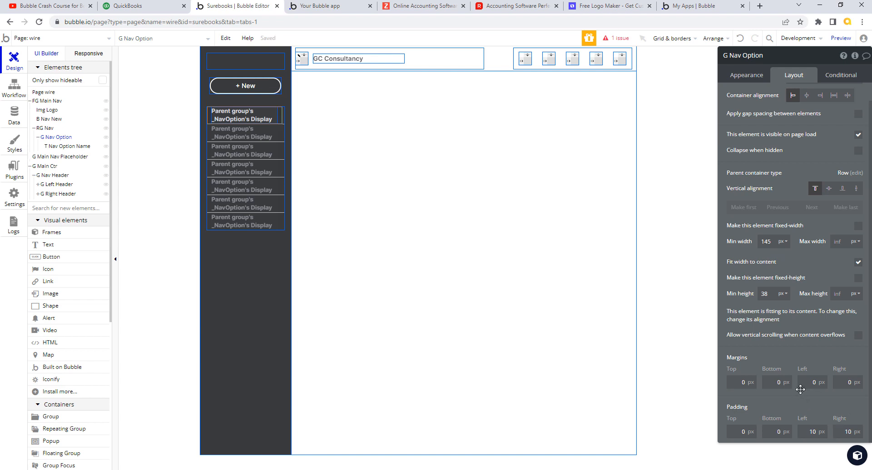
{"action": "left_click", "coordinate": [842, 76]}
Step: Add a G Nav Option condition: when This Group is hovered, Background style becomes Flat color
{"action": "left_click", "coordinate": [758, 97]}
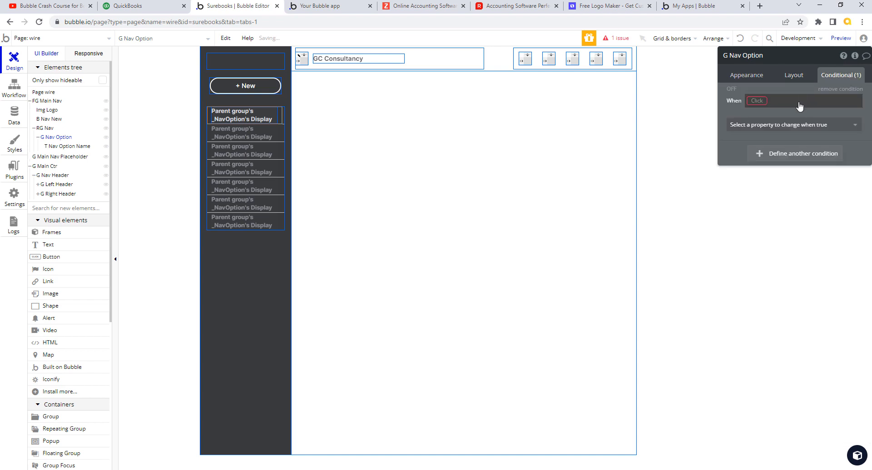
{"action": "left_click", "coordinate": [757, 100]}
{"action": "left_click", "coordinate": [766, 113]}
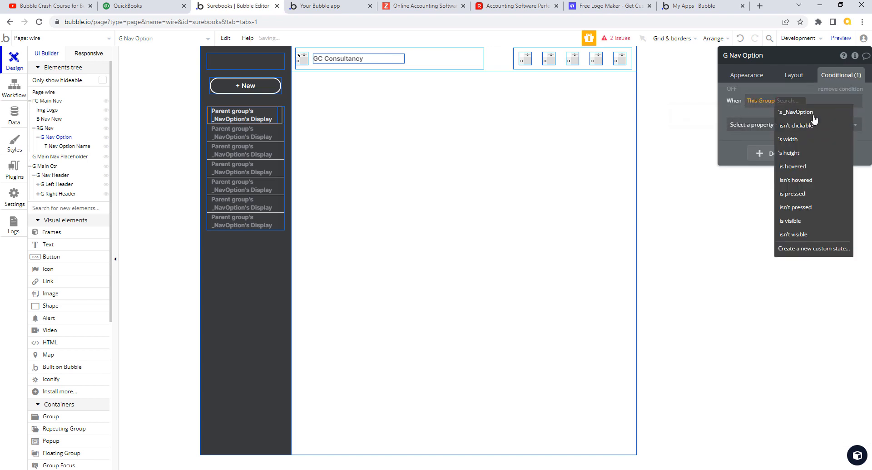
{"action": "left_click", "coordinate": [800, 166]}
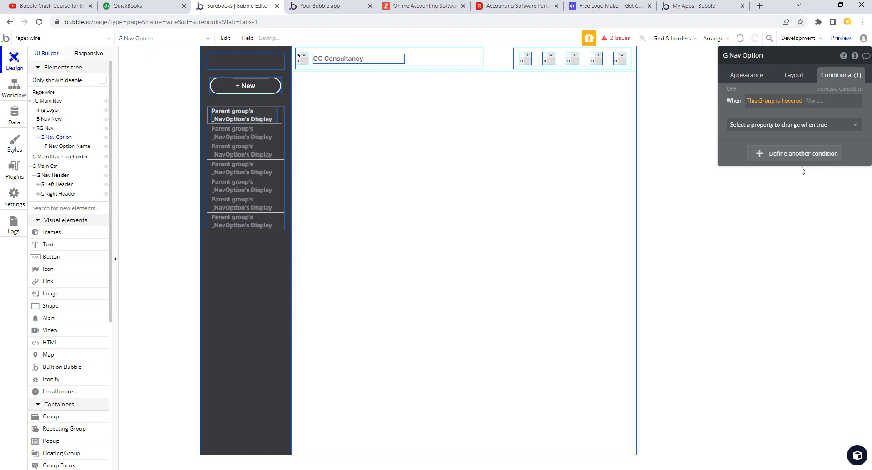
{"action": "left_click", "coordinate": [812, 130]}
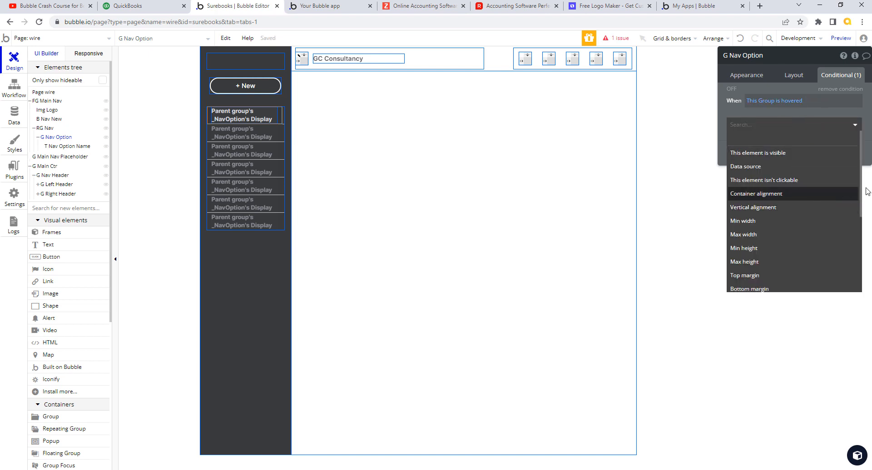
{"action": "left_click_drag", "start_coordinate": [862, 158], "coordinate": [867, 250]}
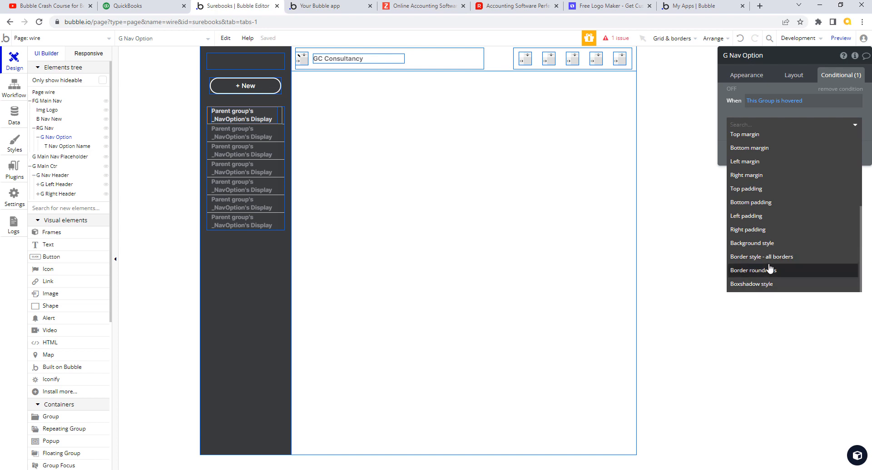
{"action": "left_click", "coordinate": [770, 243]}
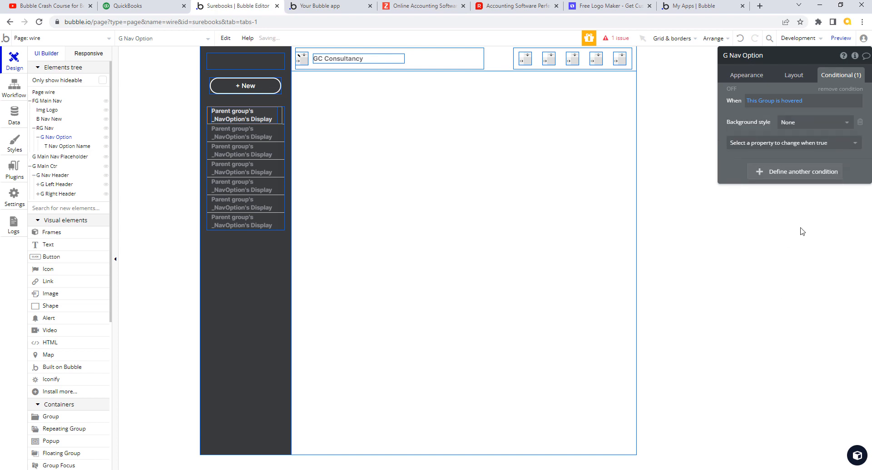
{"action": "left_click", "coordinate": [847, 125]}
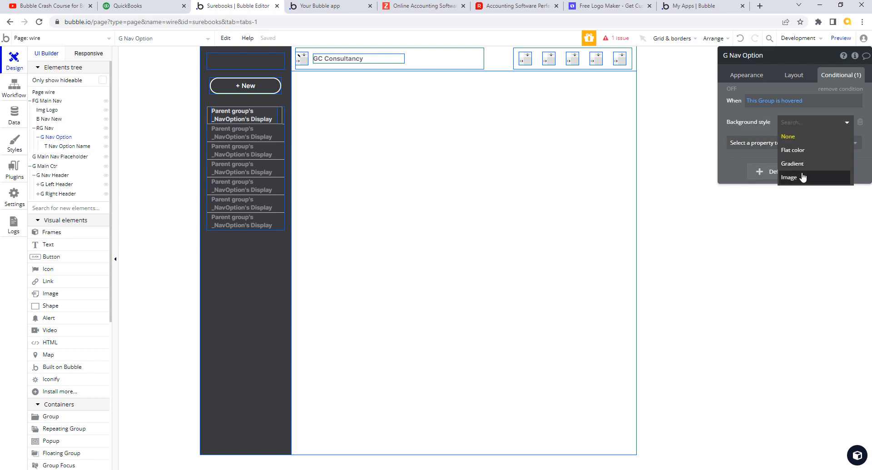
{"action": "left_click", "coordinate": [803, 152]}
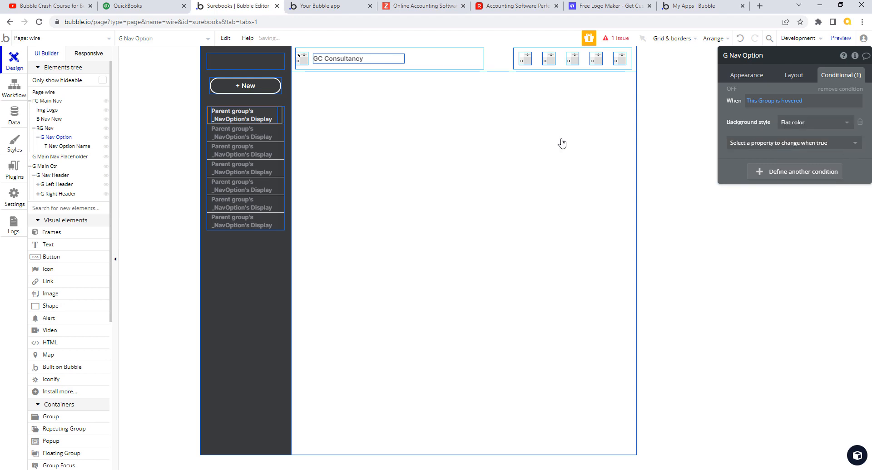
{"action": "left_click", "coordinate": [165, 7]}
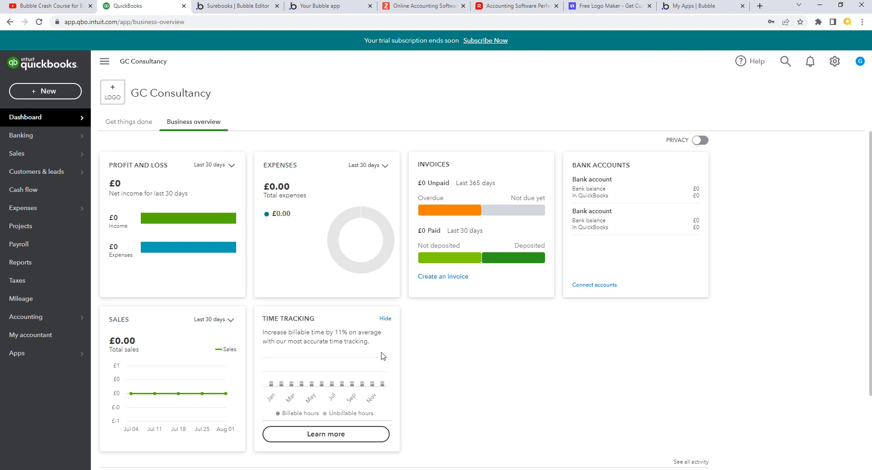
Step: Sample the QuickBooks sidebar colour with Snagit's fill eyedropper, then return to the Bubble editor
{"action": "mouse_move", "coordinate": [50, 154]}
{"action": "key", "text": "alt+Tab"}
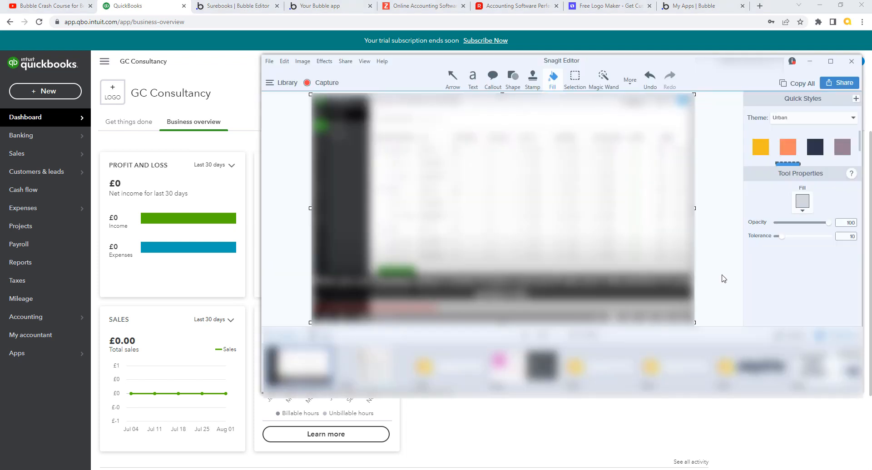
{"action": "left_click", "coordinate": [802, 211]}
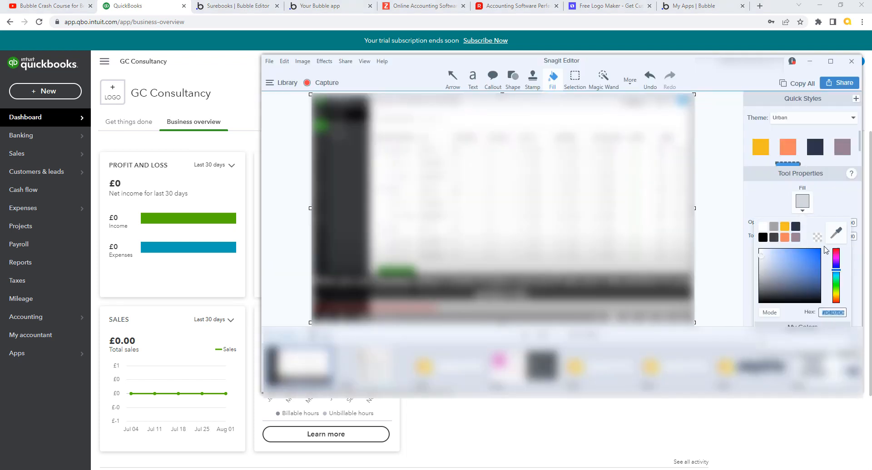
{"action": "left_click", "coordinate": [837, 233]}
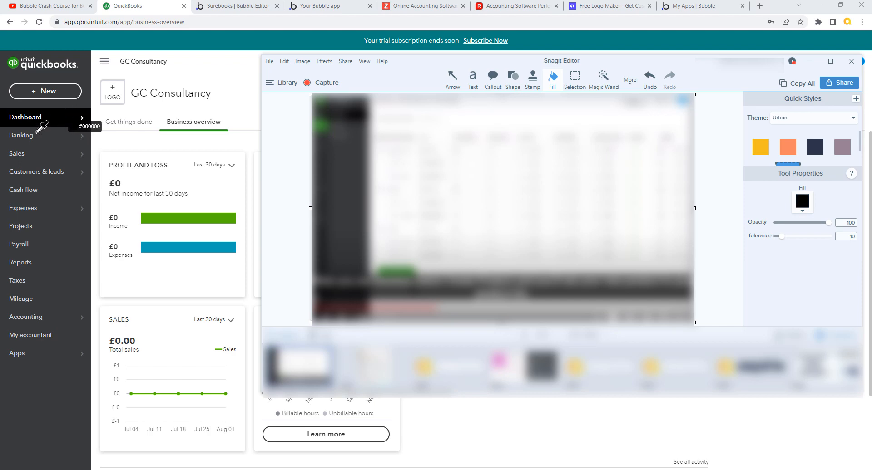
{"action": "left_click", "coordinate": [242, 7]}
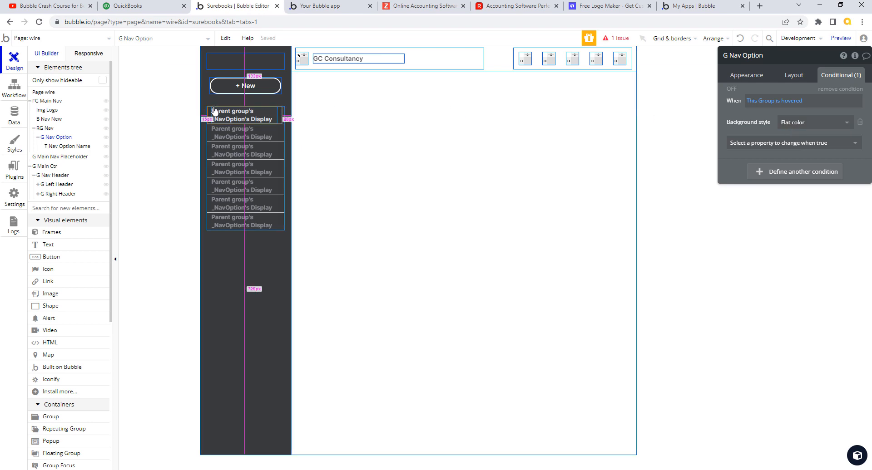
Step: Add Background color #000000 to G Nav Option's hover condition
{"action": "left_click", "coordinate": [70, 147]}
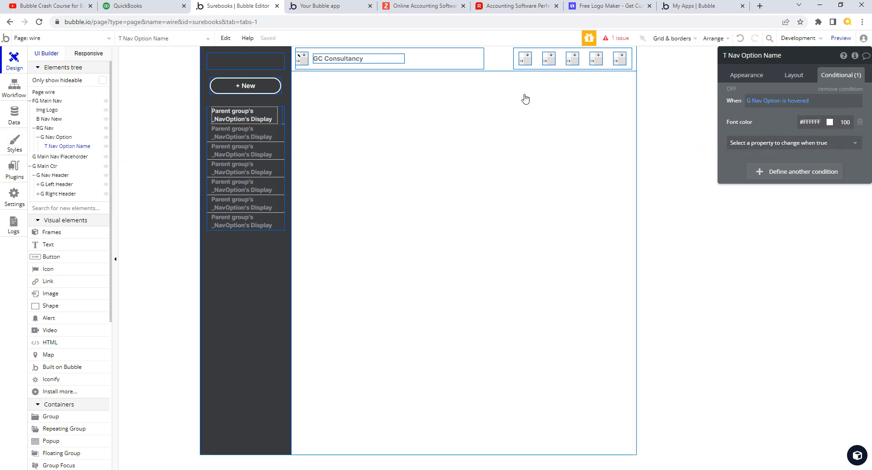
{"action": "left_click", "coordinate": [63, 138]}
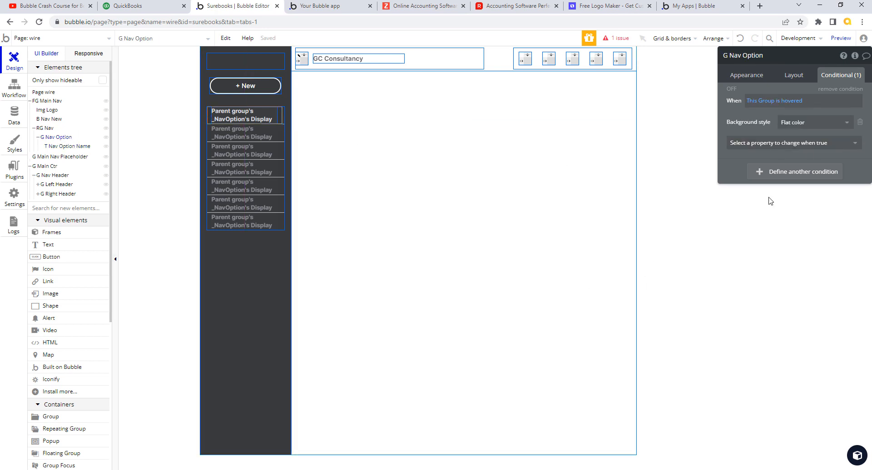
{"action": "left_click", "coordinate": [827, 143]}
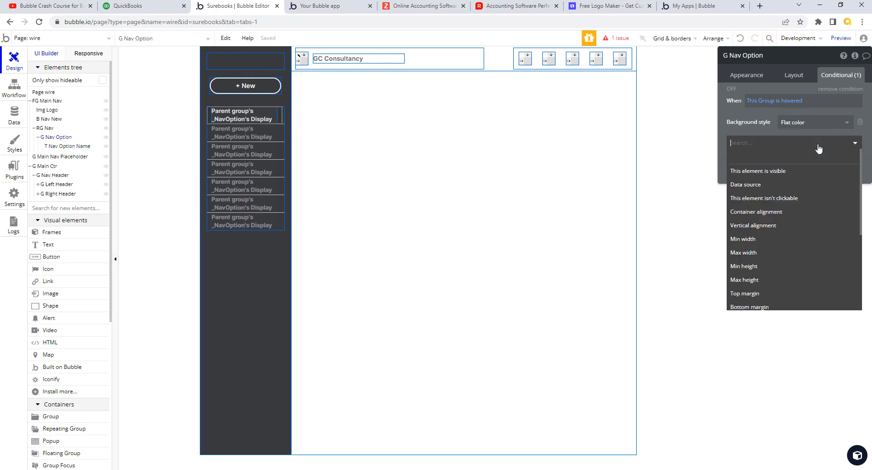
{"action": "type", "text": "b"}
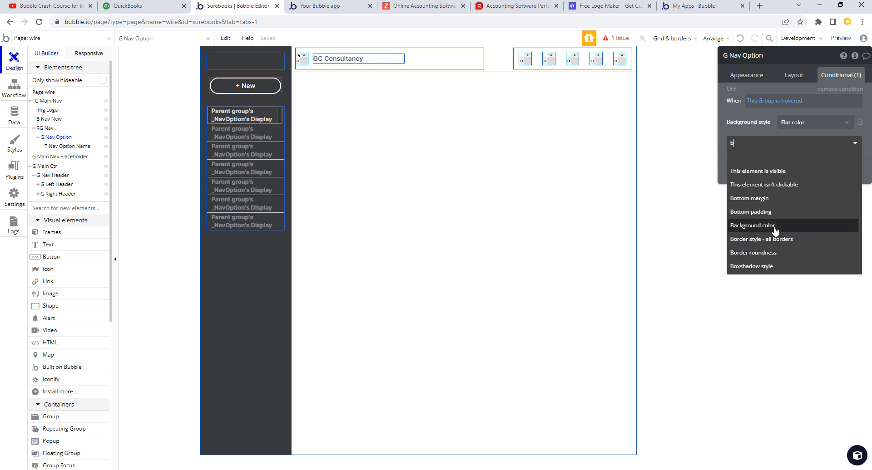
{"action": "left_click", "coordinate": [797, 226]}
{"action": "left_click", "coordinate": [818, 142]}
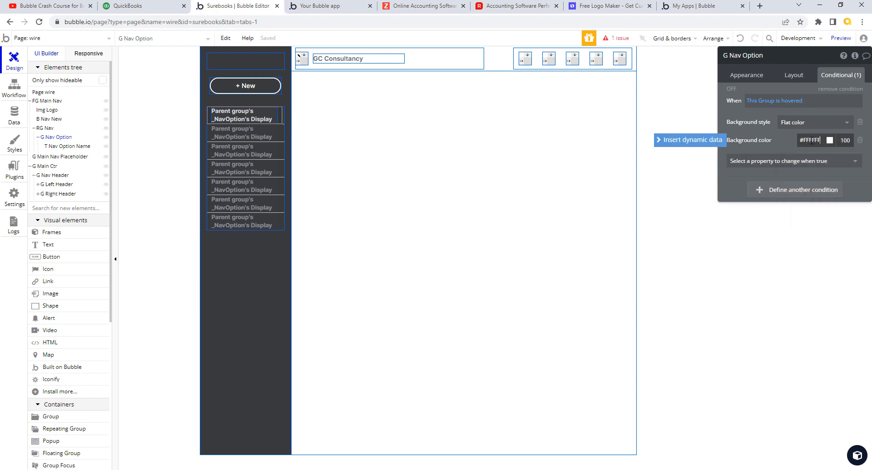
{"action": "left_click_drag", "start_coordinate": [819, 141], "coordinate": [805, 141]}
{"action": "type", "text": "00"}
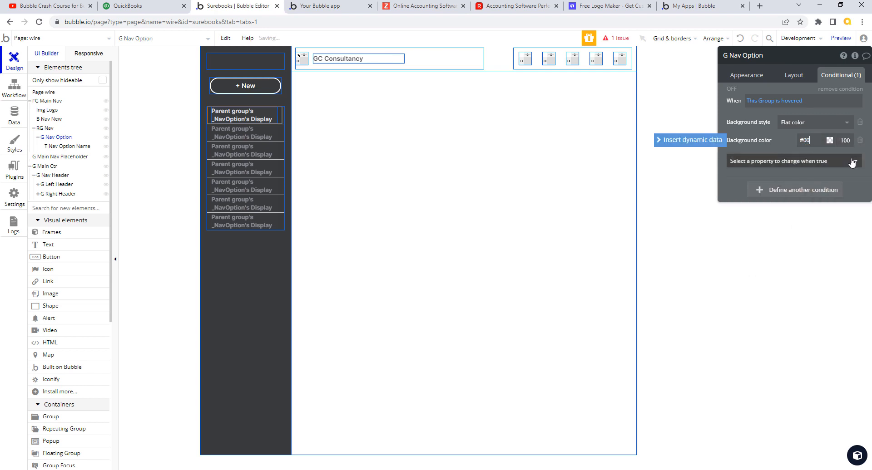
{"action": "type", "text": "0000"}
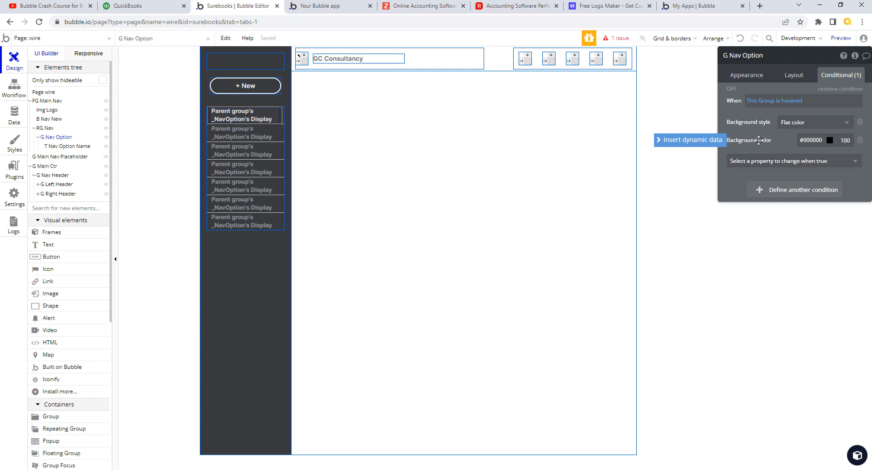
{"action": "left_click", "coordinate": [759, 144]}
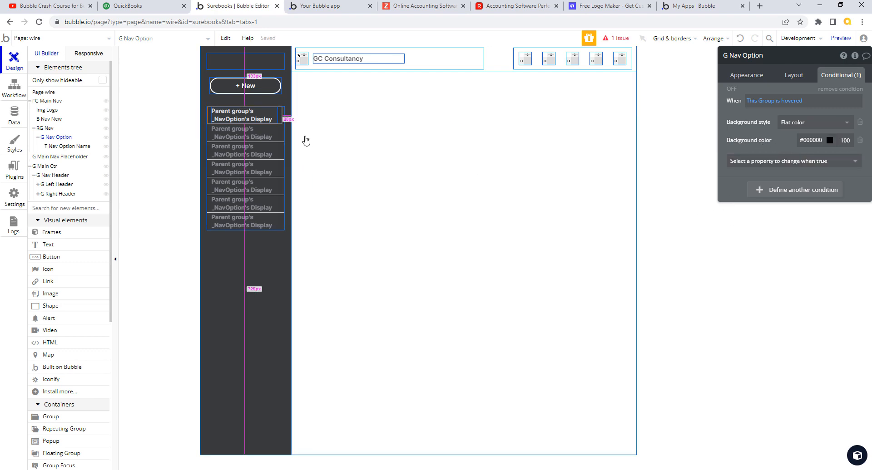
{"action": "left_click", "coordinate": [346, 10]}
Step: Reload the wire page preview, then switch to QuickBooks to compare the sidebar
{"action": "left_click", "coordinate": [357, 40]}
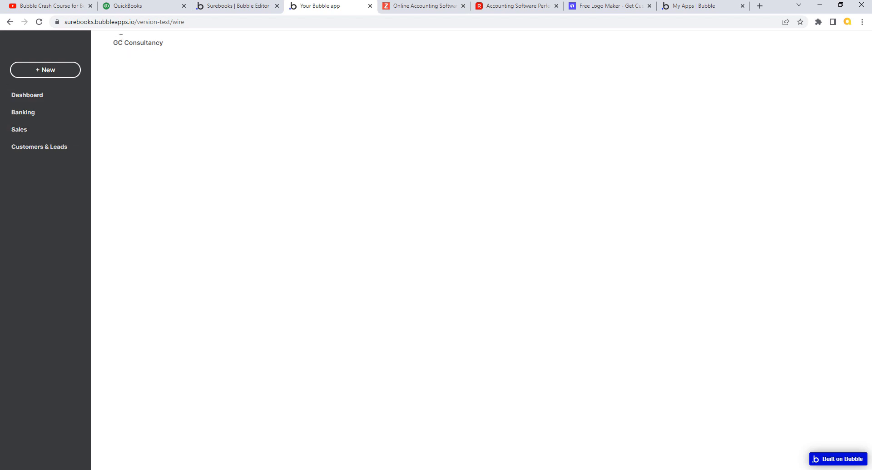
{"action": "left_click", "coordinate": [153, 7]}
{"action": "mouse_move", "coordinate": [38, 140]}
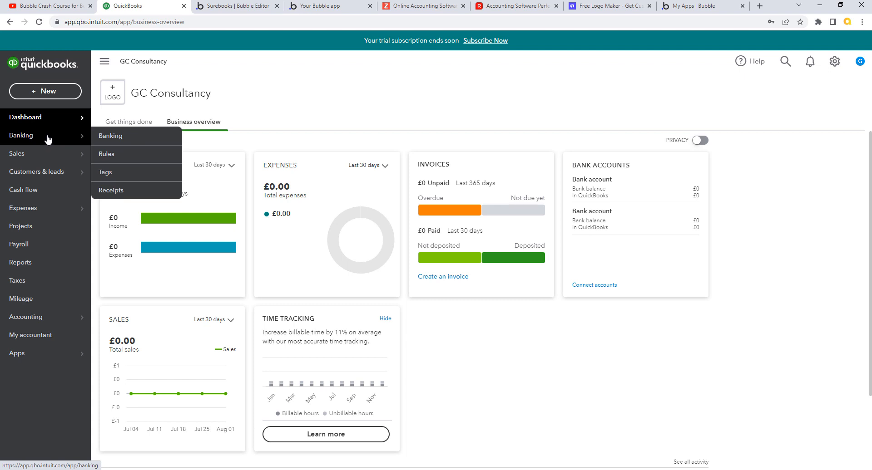
Step: Check the hover effect on QuickBooks' sidebar items, then go back to the Bubble editor
{"action": "mouse_move", "coordinate": [43, 157]}
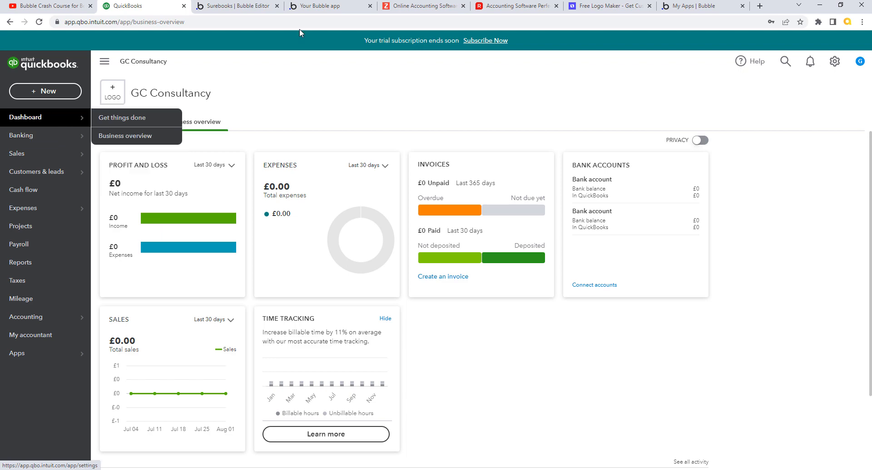
{"action": "left_click", "coordinate": [254, 7]}
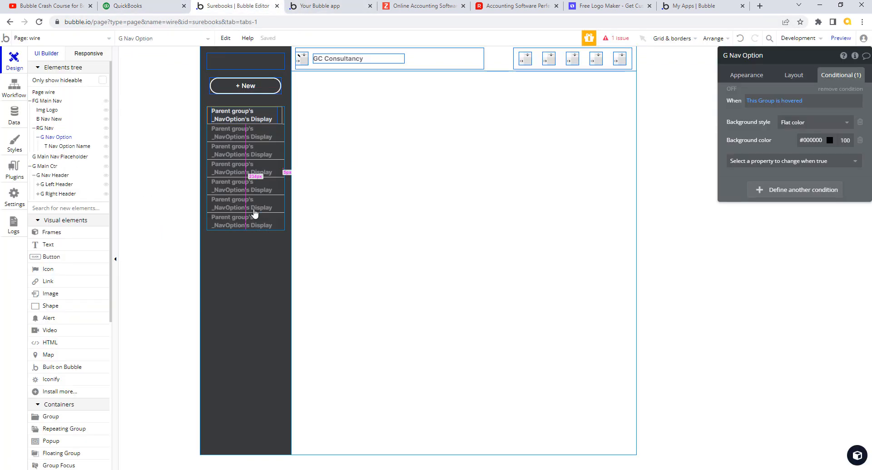
Step: Set Padding Left and Right to 0 in the Main Nav style used by FG Main Nav
{"action": "left_click", "coordinate": [287, 114]}
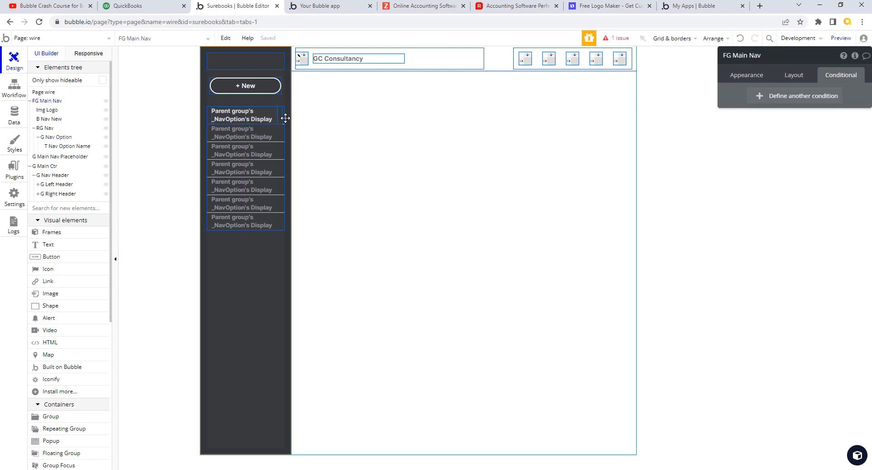
{"action": "left_click", "coordinate": [795, 77]}
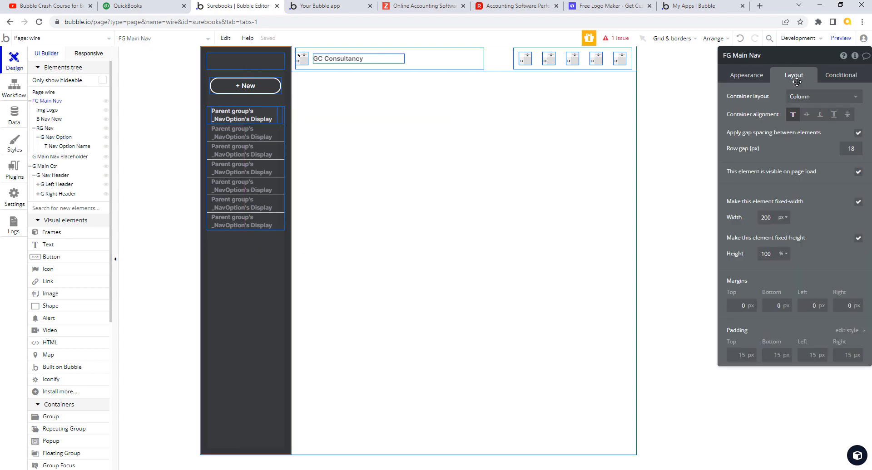
{"action": "left_click", "coordinate": [853, 333]}
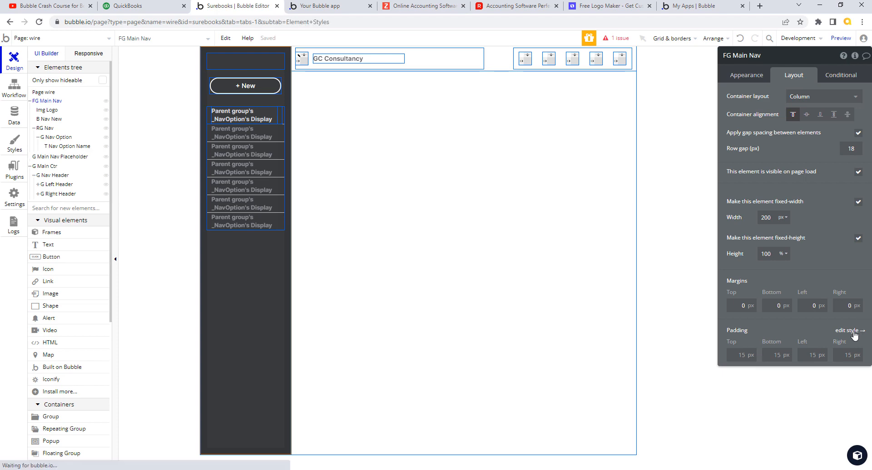
{"action": "left_click", "coordinate": [768, 179]}
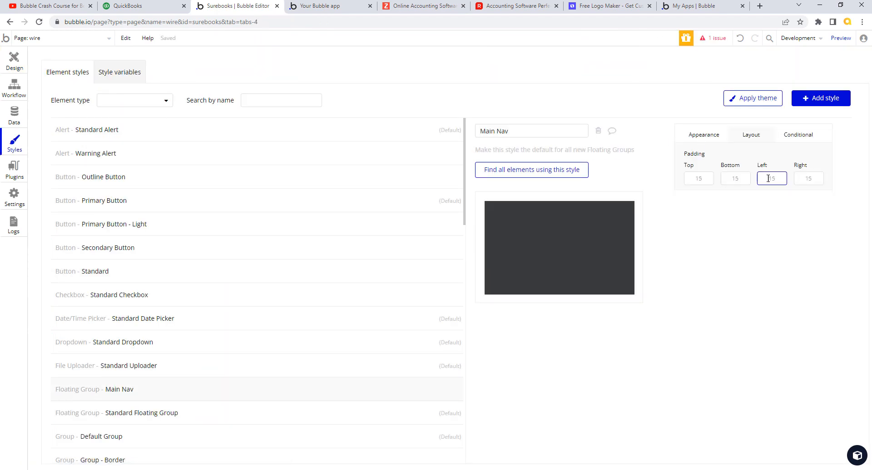
{"action": "double_click", "coordinate": [804, 181]}
{"action": "type", "text": "0"}
{"action": "left_click", "coordinate": [829, 223]}
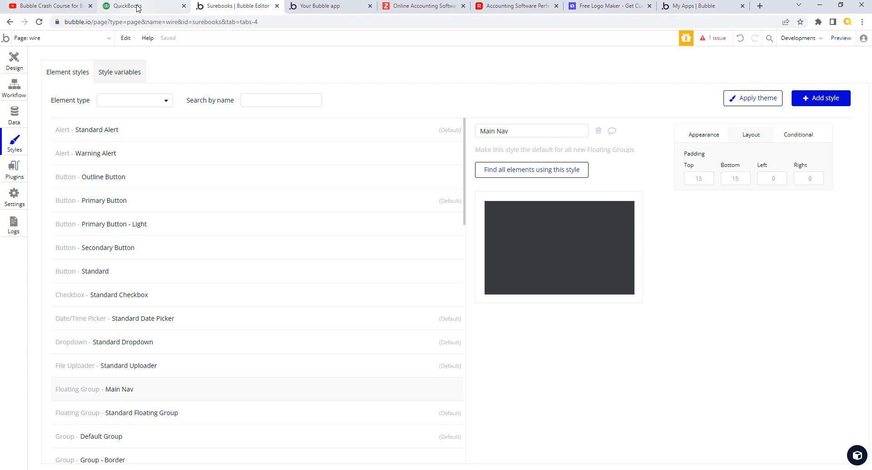
{"action": "left_click", "coordinate": [14, 61]}
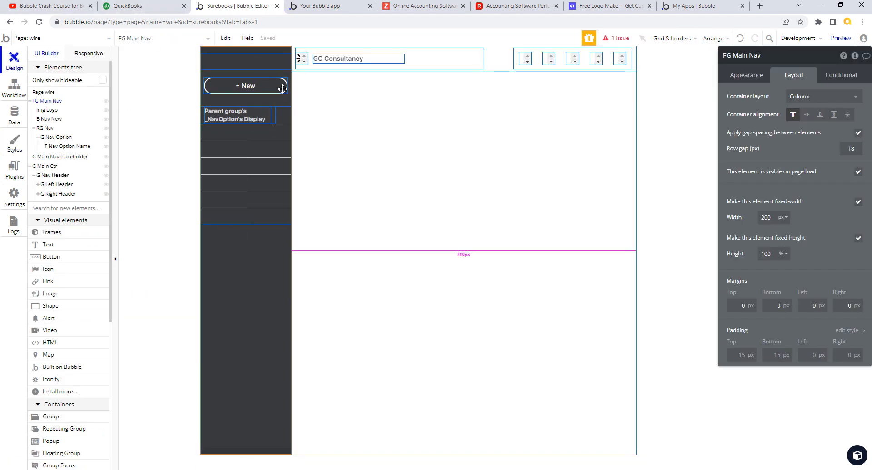
{"action": "left_click", "coordinate": [272, 85]}
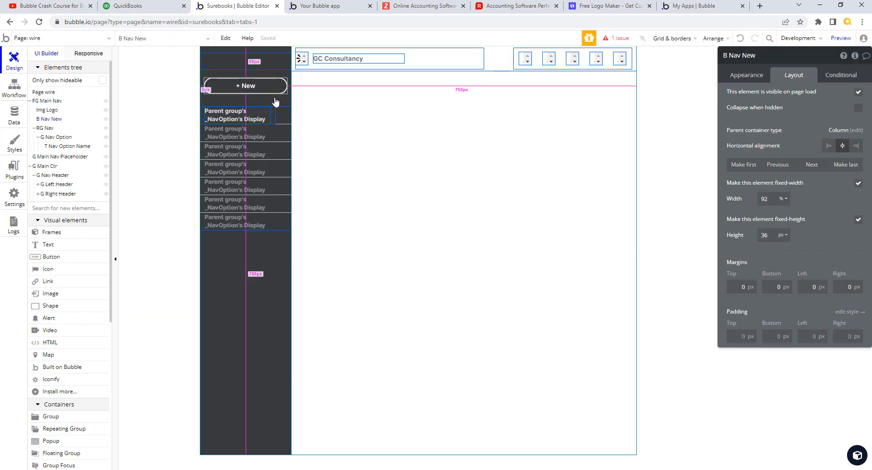
Step: Set the + New button width to 82% and give G Nav Option 20 px left padding
{"action": "double_click", "coordinate": [772, 197]}
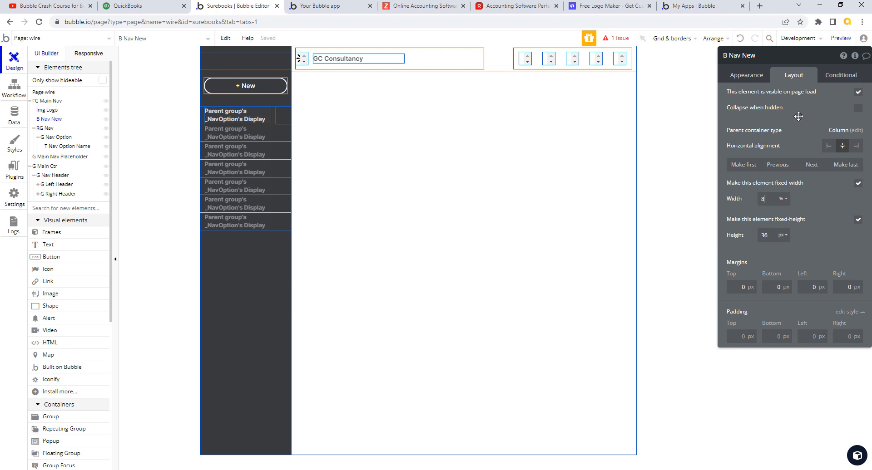
{"action": "key", "text": "Tab"}
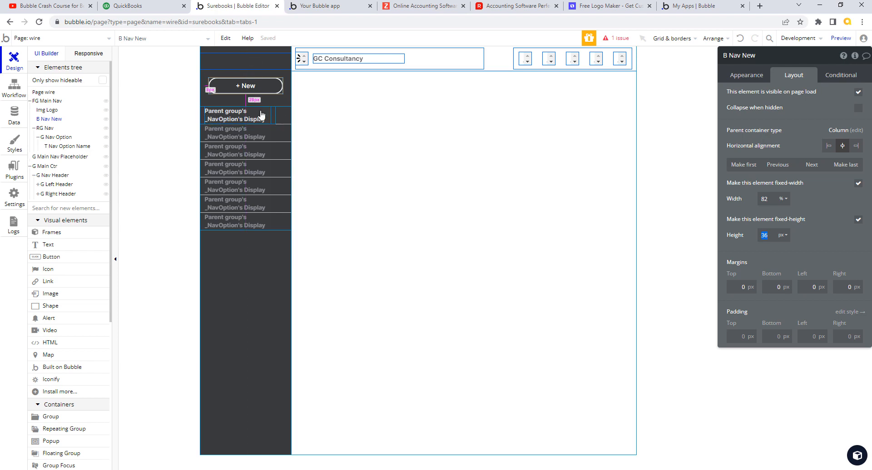
{"action": "left_click", "coordinate": [59, 140]}
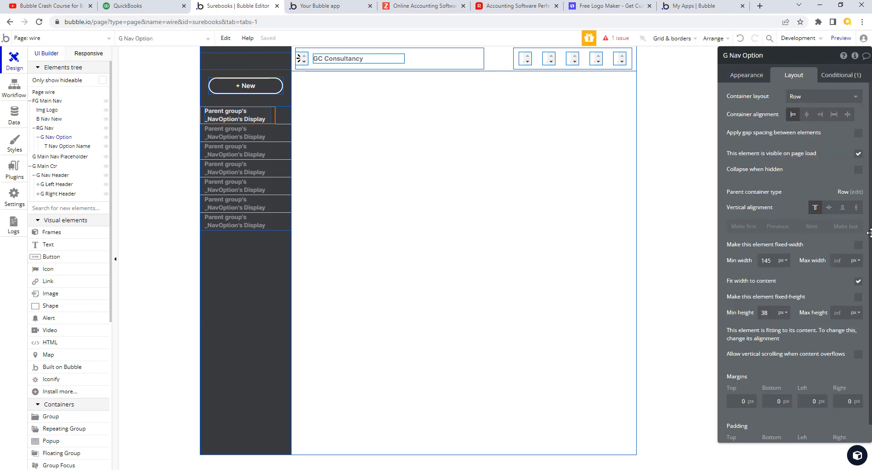
{"action": "scroll", "coordinate": [863, 232], "scroll_direction": "down", "scroll_amount": 1}
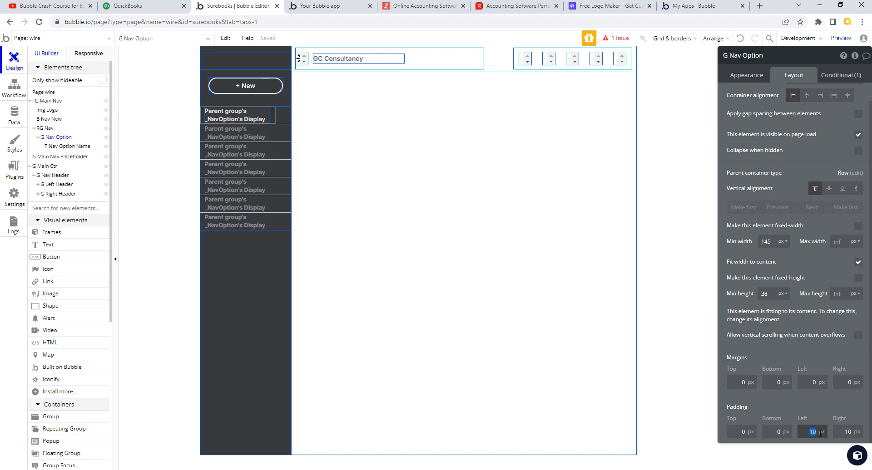
{"action": "type", "text": "0"}
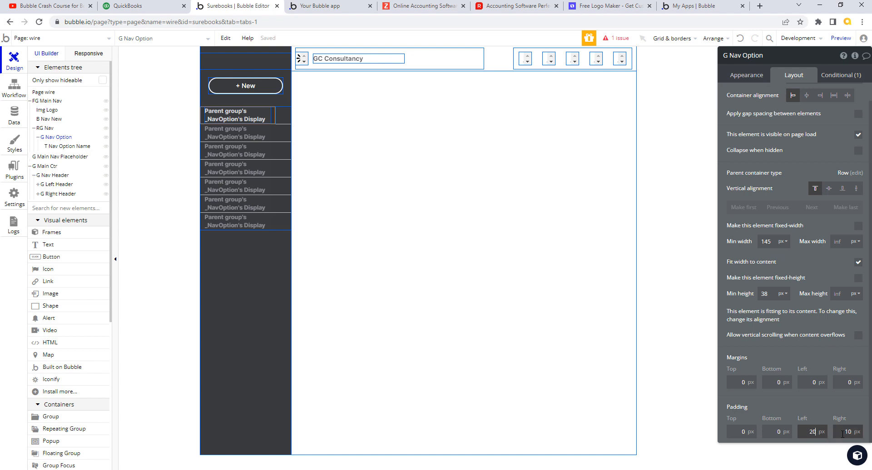
{"action": "left_click", "coordinate": [854, 432]}
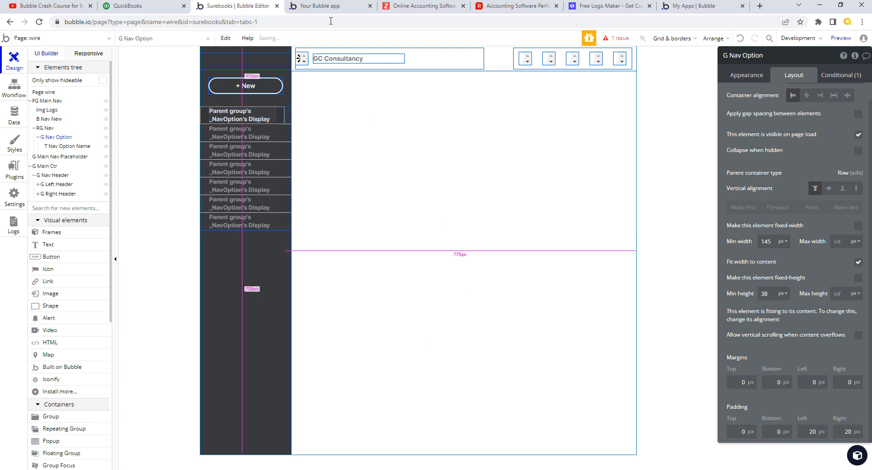
{"action": "left_click", "coordinate": [318, 5]}
{"action": "left_click", "coordinate": [321, 42]}
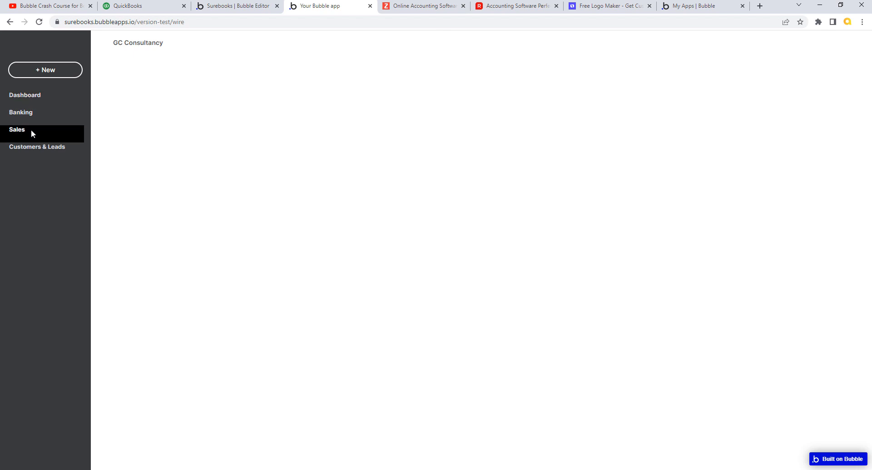
{"action": "left_click", "coordinate": [236, 6]}
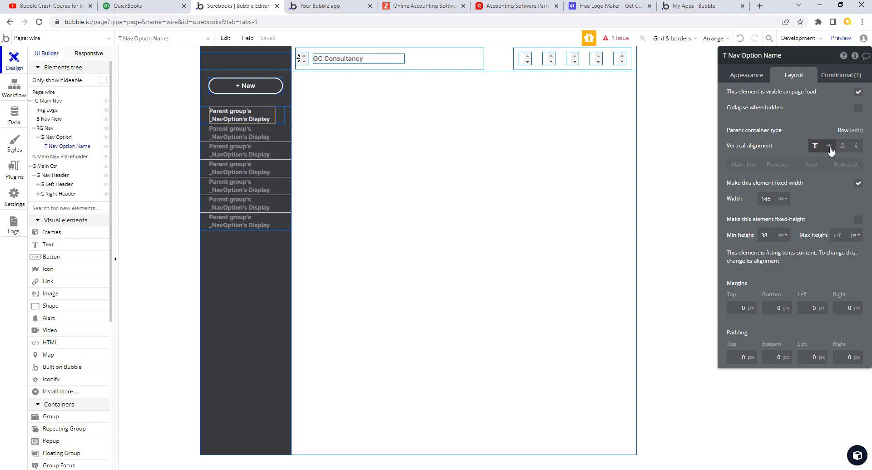
Step: Centre T Nav Option Name vertically, then review RG Nav and G Nav Option layout settings
{"action": "left_click", "coordinate": [830, 148]}
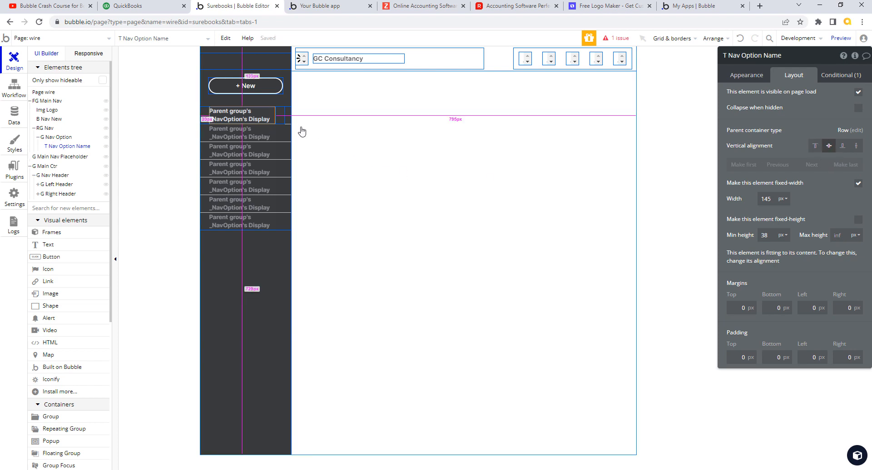
{"action": "left_click", "coordinate": [290, 112]}
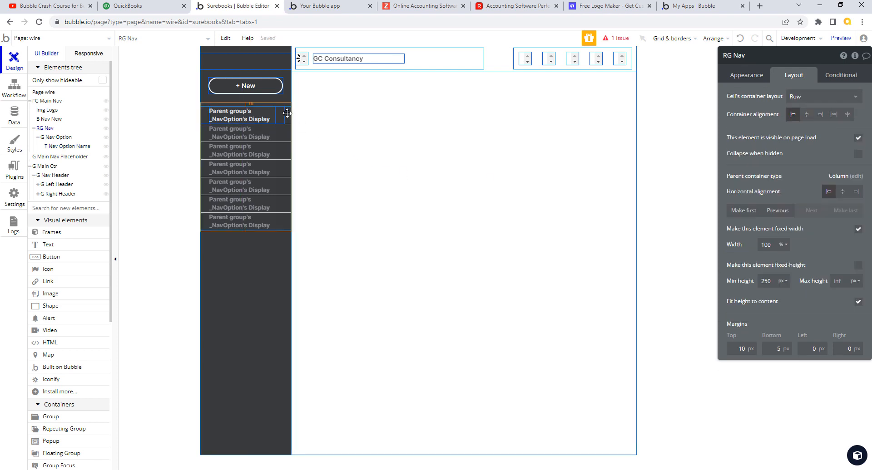
{"action": "left_click", "coordinate": [281, 114]}
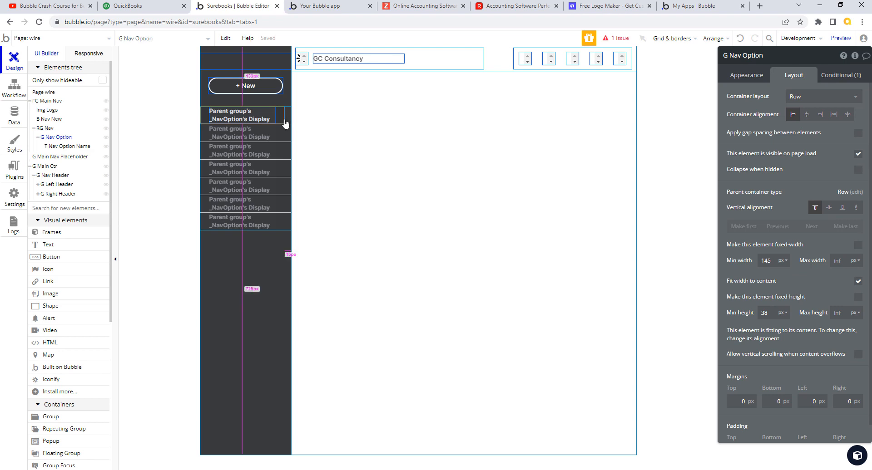
{"action": "left_click", "coordinate": [46, 128]}
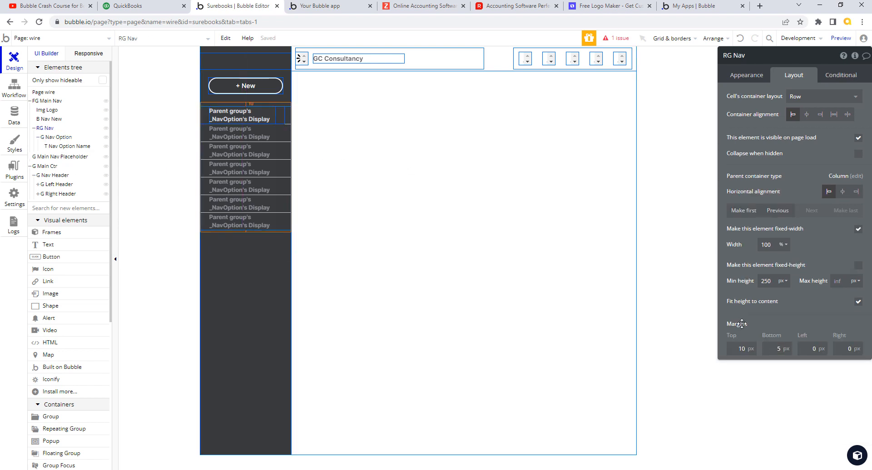
{"action": "left_click", "coordinate": [57, 138]}
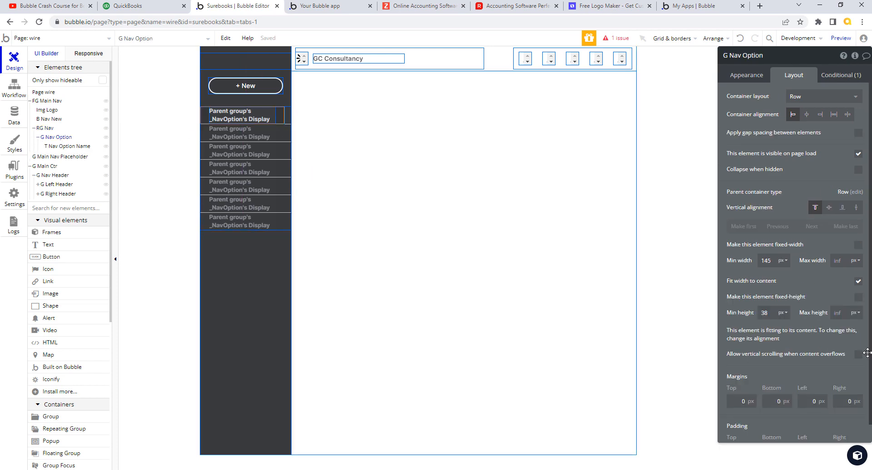
{"action": "scroll", "coordinate": [865, 353], "scroll_direction": "down", "scroll_amount": 1}
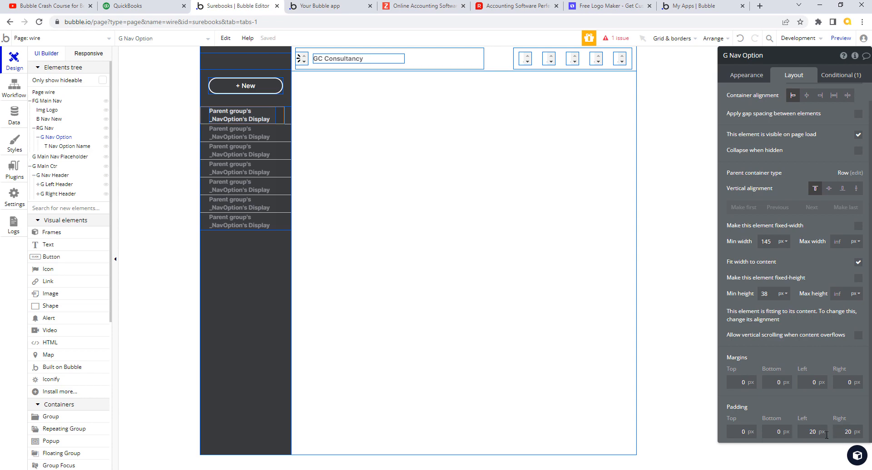
{"action": "left_click", "coordinate": [70, 147]}
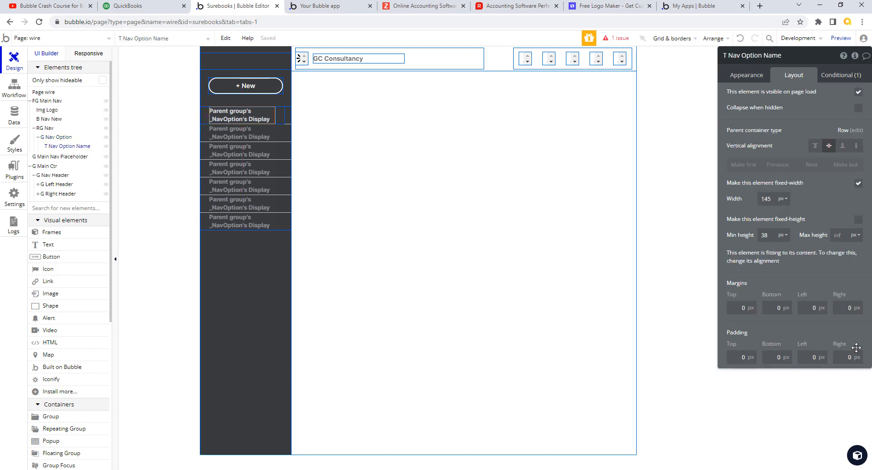
{"action": "left_click", "coordinate": [52, 103]}
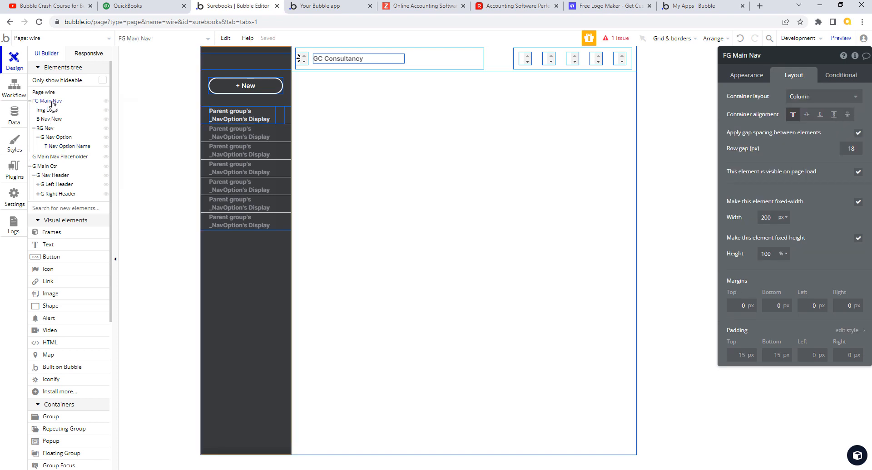
{"action": "left_click", "coordinate": [47, 129]}
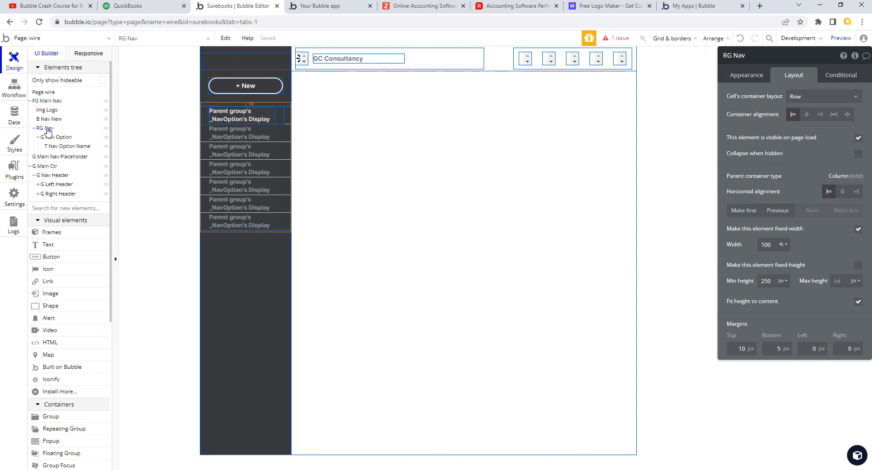
{"action": "left_click", "coordinate": [49, 138]}
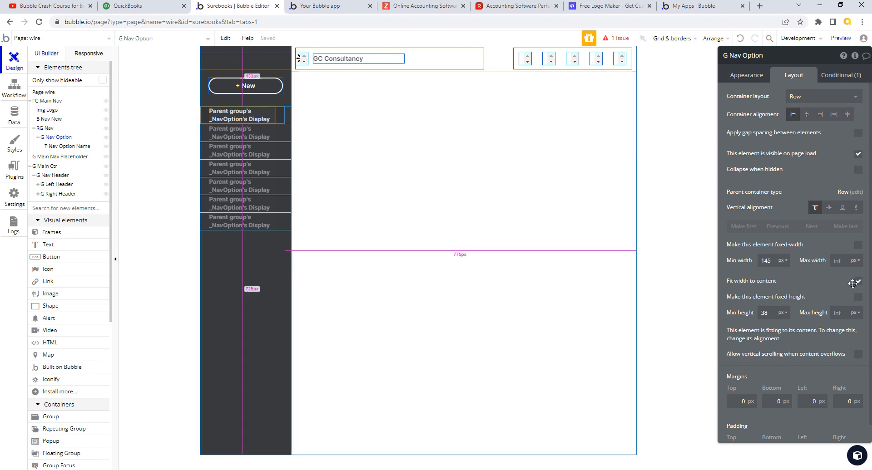
{"action": "scroll", "coordinate": [869, 336], "scroll_direction": "down", "scroll_amount": 1}
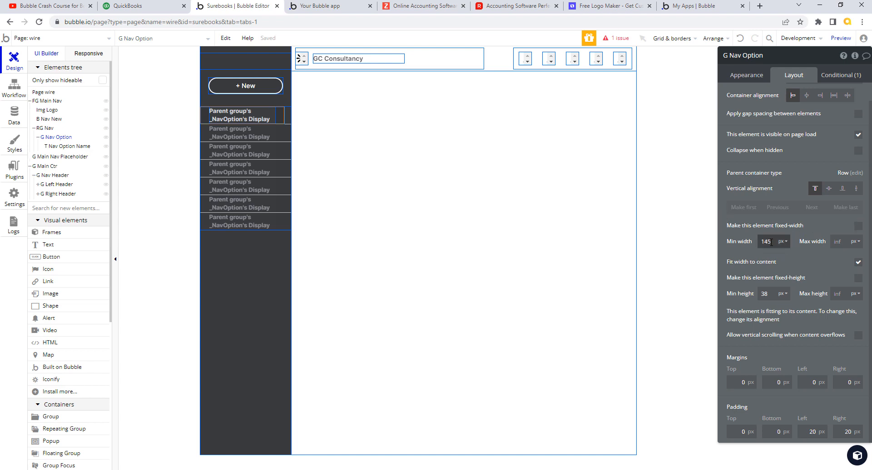
{"action": "left_click_drag", "start_coordinate": [756, 241], "coordinate": [750, 241]}
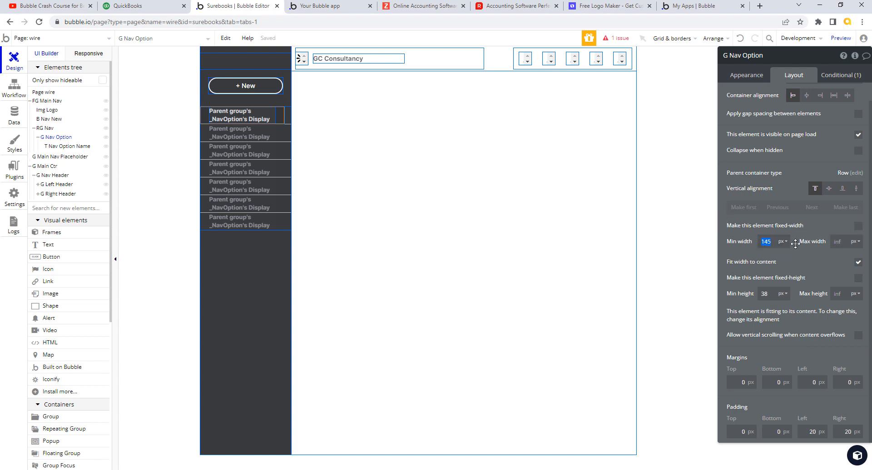
{"action": "left_click", "coordinate": [857, 227]}
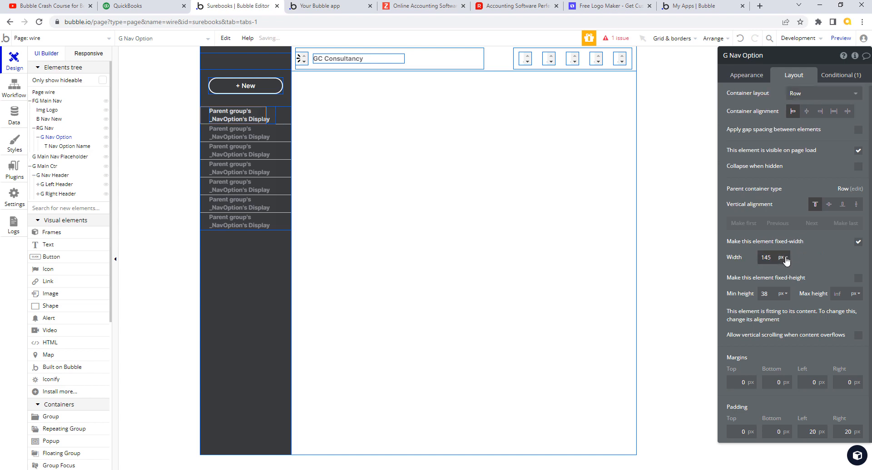
{"action": "left_click", "coordinate": [783, 257]}
{"action": "left_click", "coordinate": [783, 284]}
{"action": "type", "text": "1"}
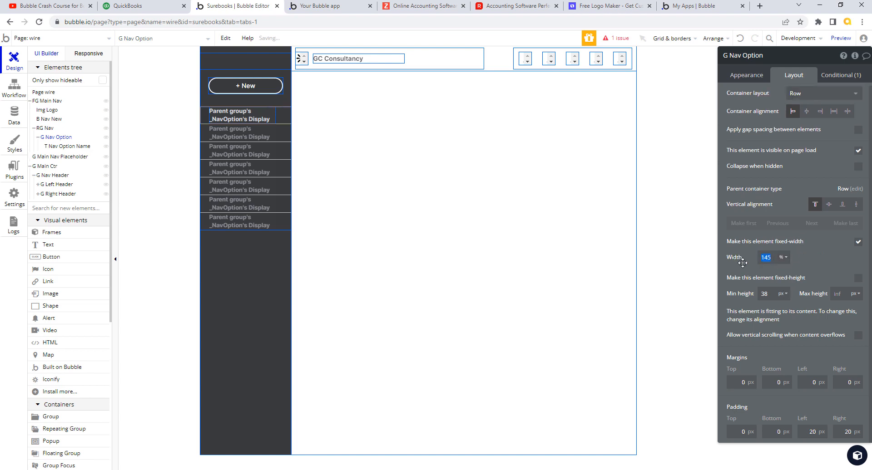
{"action": "type", "text": "00"}
{"action": "key", "text": "Tab"}
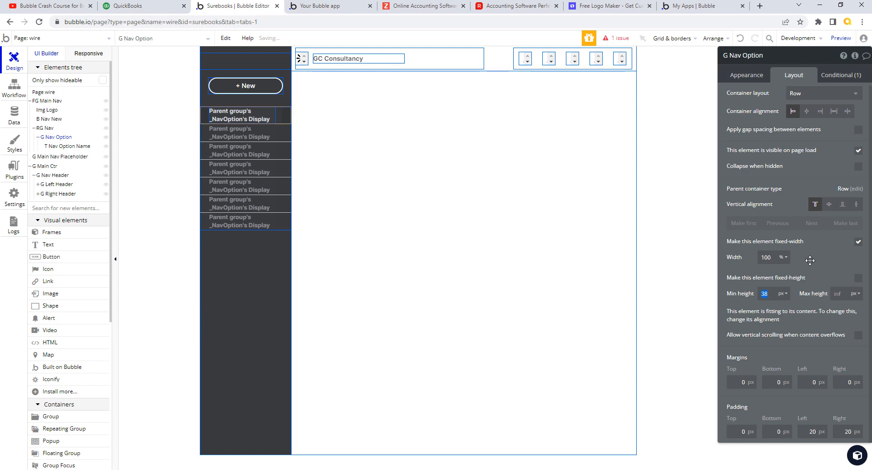
{"action": "left_click", "coordinate": [334, 8]}
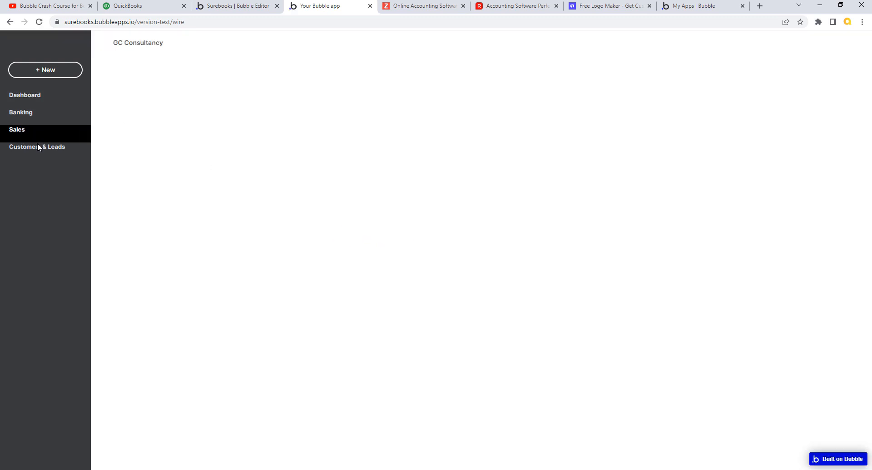
{"action": "left_click", "coordinate": [153, 11]}
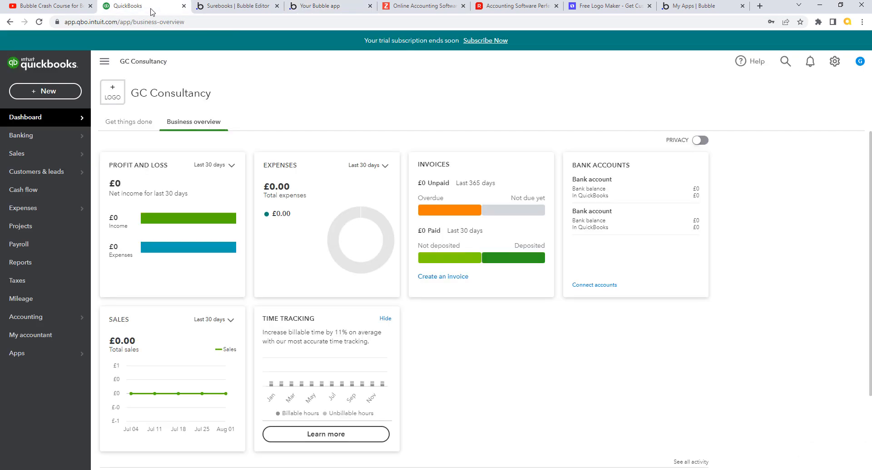
{"action": "left_click", "coordinate": [225, 8]}
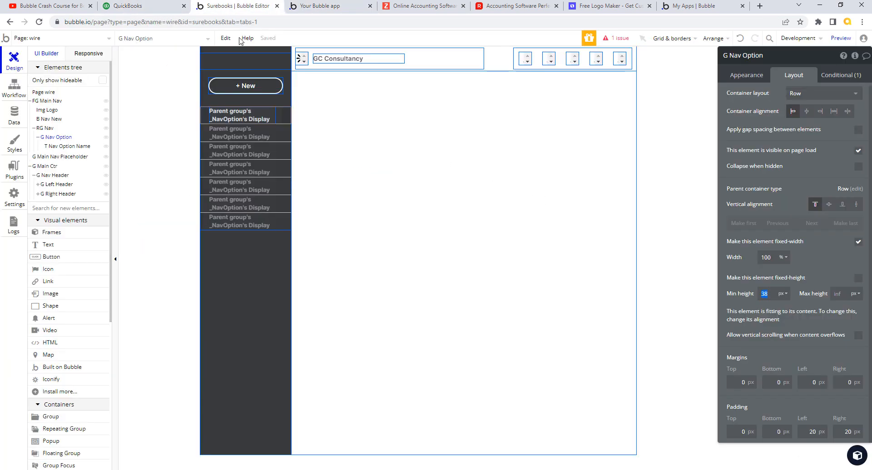
Step: Set the G Nav Option row's vertical alignment to centre
{"action": "left_click", "coordinate": [263, 117]}
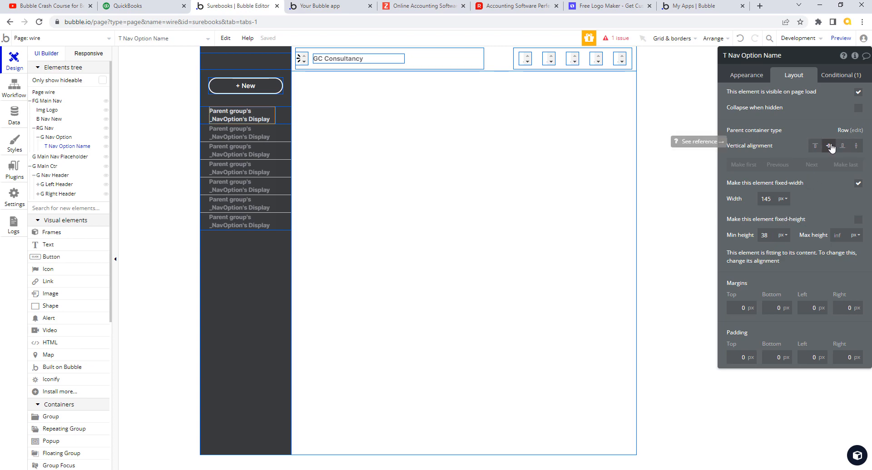
{"action": "left_click", "coordinate": [55, 138]}
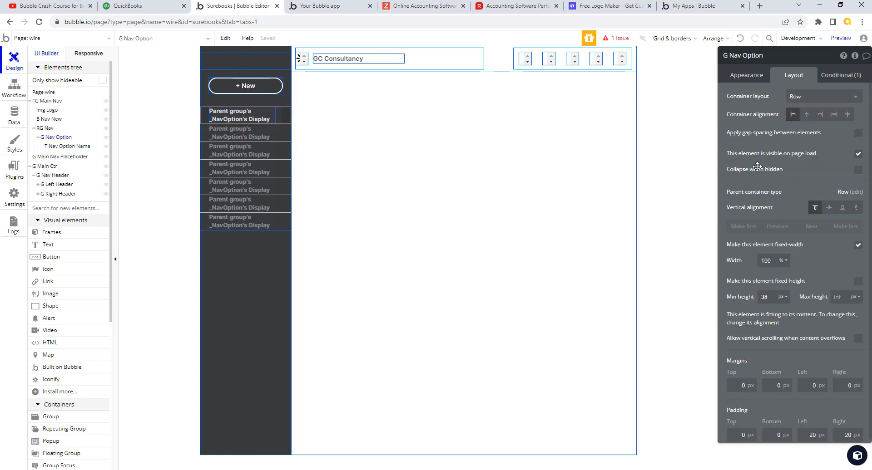
{"action": "left_click", "coordinate": [829, 209]}
Step: Reload the running app preview to check the sidebar, then return to the editor
{"action": "left_click", "coordinate": [336, 8]}
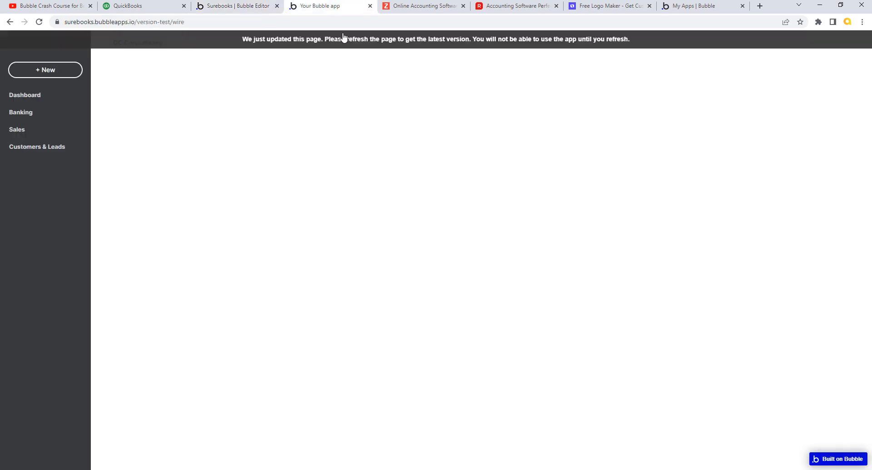
{"action": "left_click", "coordinate": [344, 38]}
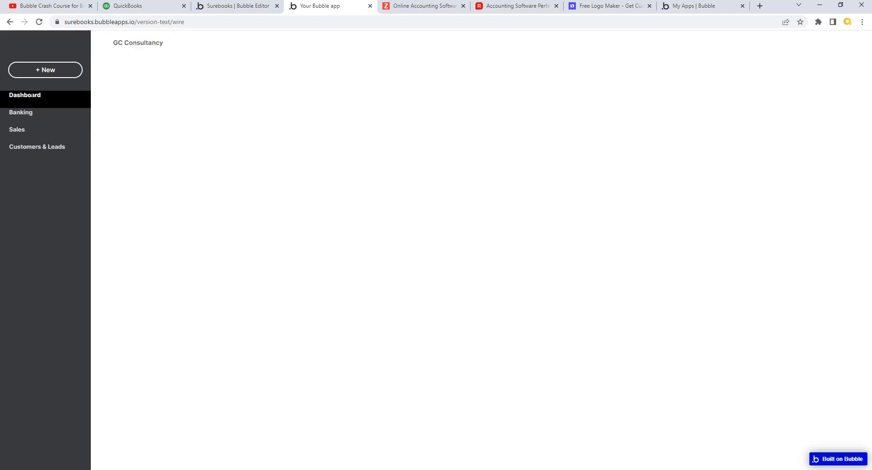
{"action": "left_click", "coordinate": [231, 6]}
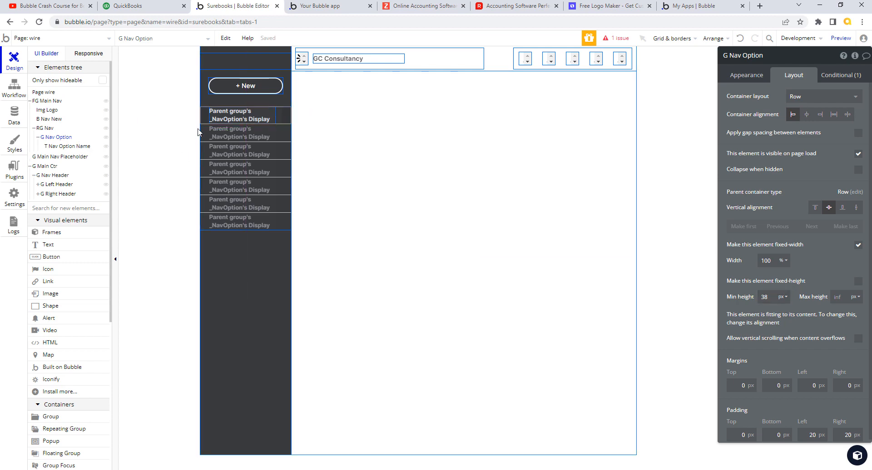
Step: Set the nav option row's minimum height to 36, then change it to 100 %
{"action": "left_click", "coordinate": [228, 116]}
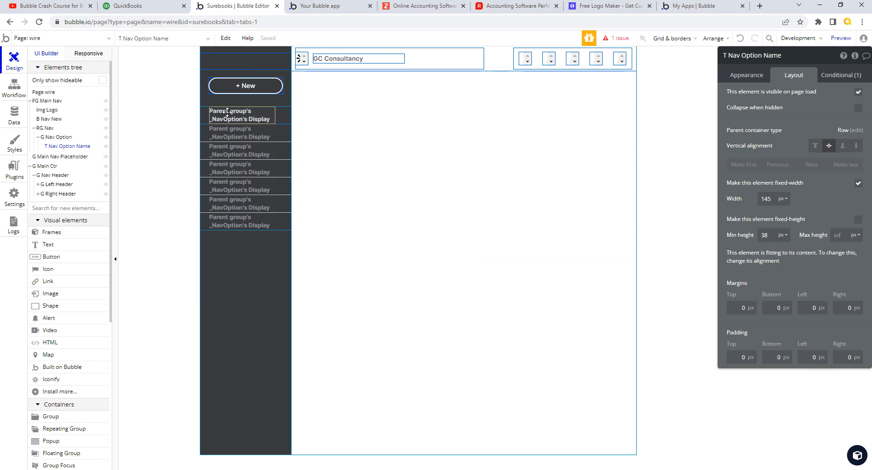
{"action": "left_click", "coordinate": [745, 77]}
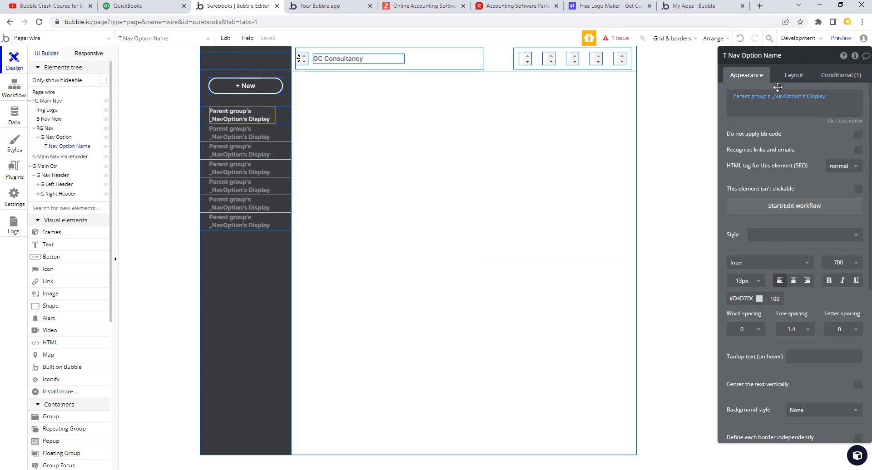
{"action": "left_click", "coordinate": [48, 128]}
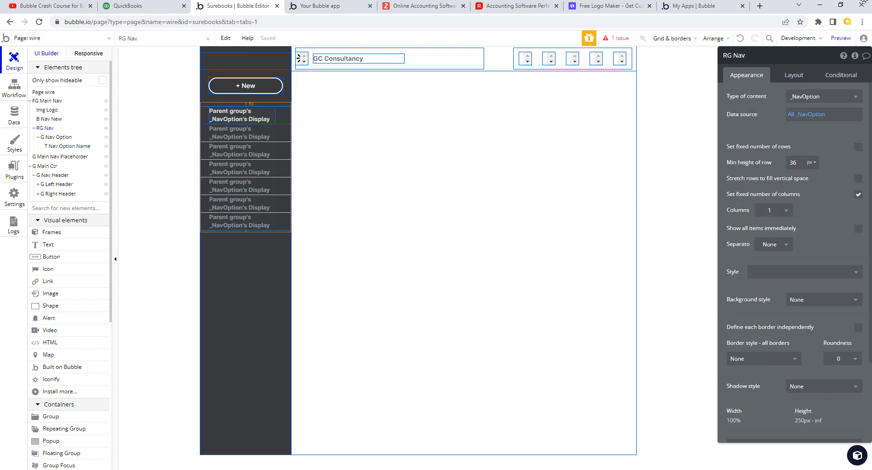
{"action": "left_click", "coordinate": [58, 137]}
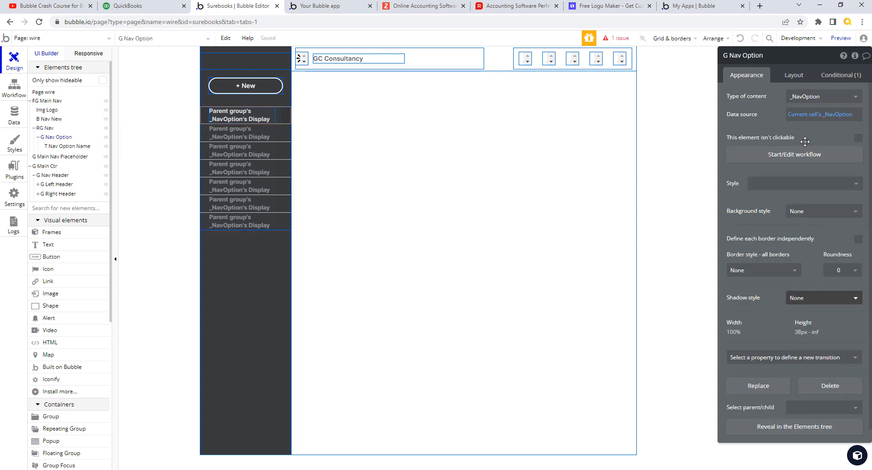
{"action": "left_click", "coordinate": [791, 77]}
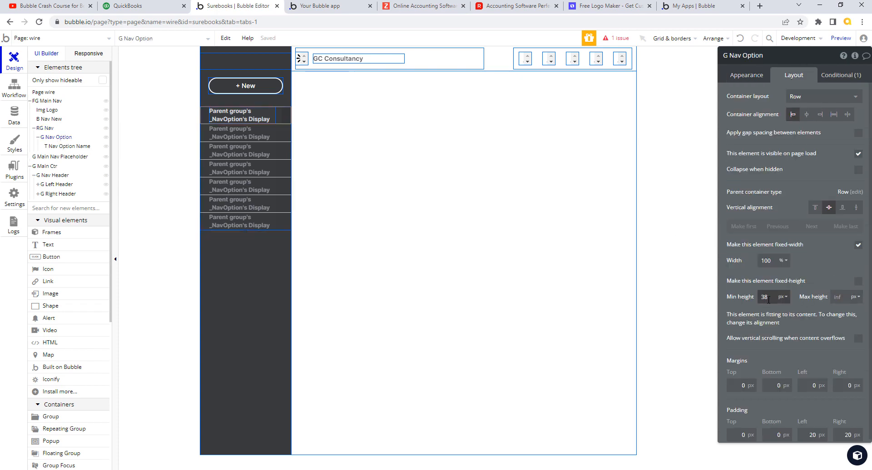
{"action": "left_click_drag", "start_coordinate": [769, 300], "coordinate": [754, 298]}
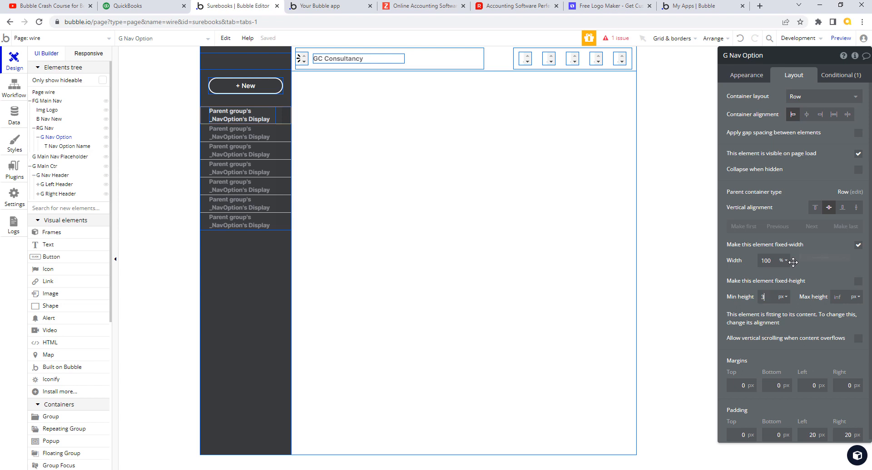
{"action": "type", "text": "36"}
{"action": "key", "text": "Tab"}
{"action": "left_click", "coordinate": [784, 297]}
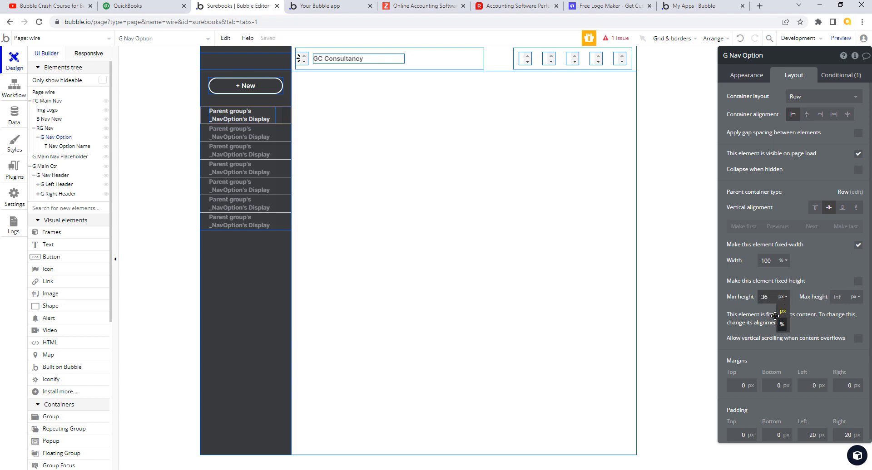
{"action": "left_click", "coordinate": [778, 315]}
{"action": "type", "text": "1"}
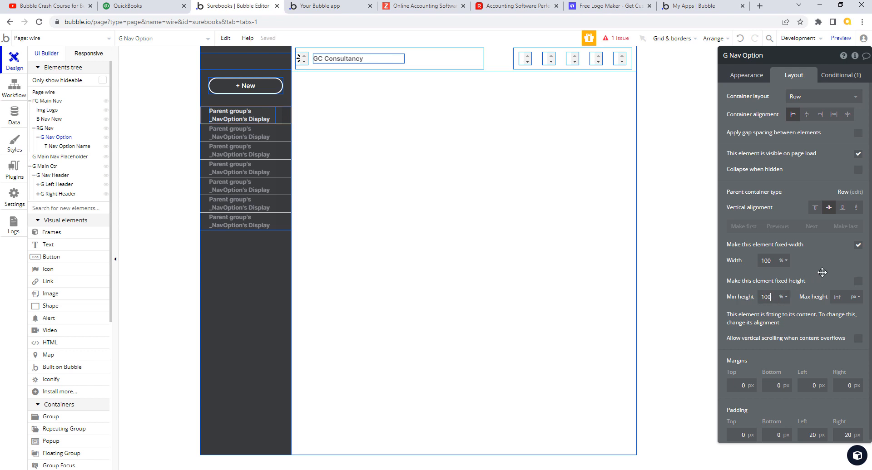
{"action": "type", "text": "00"}
Step: Turn on 'Center the text vertically' for the T Nav Option Name text
{"action": "left_click", "coordinate": [858, 281]}
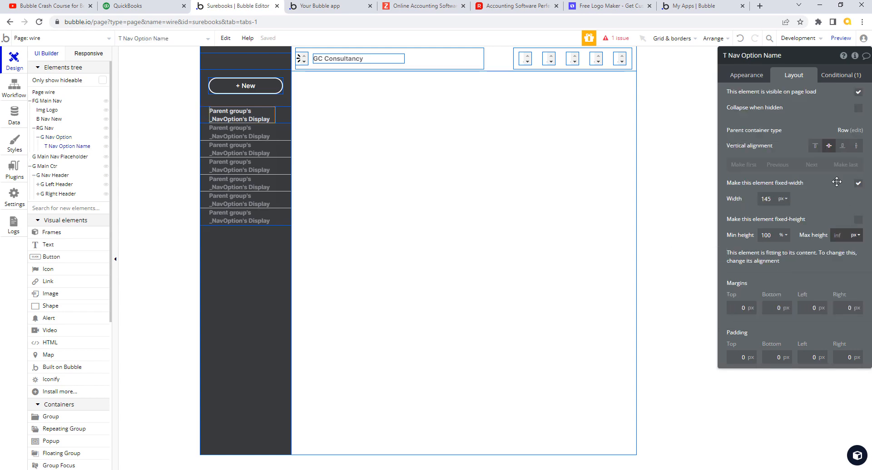
{"action": "left_click", "coordinate": [751, 79]}
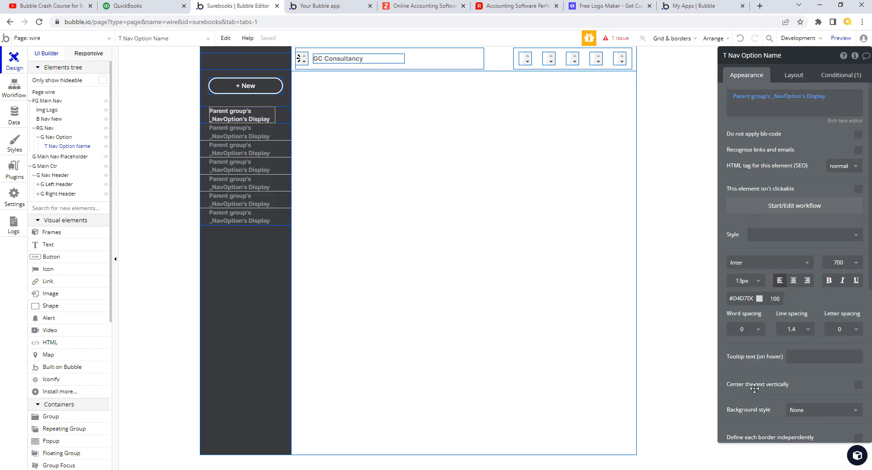
{"action": "left_click", "coordinate": [858, 385]}
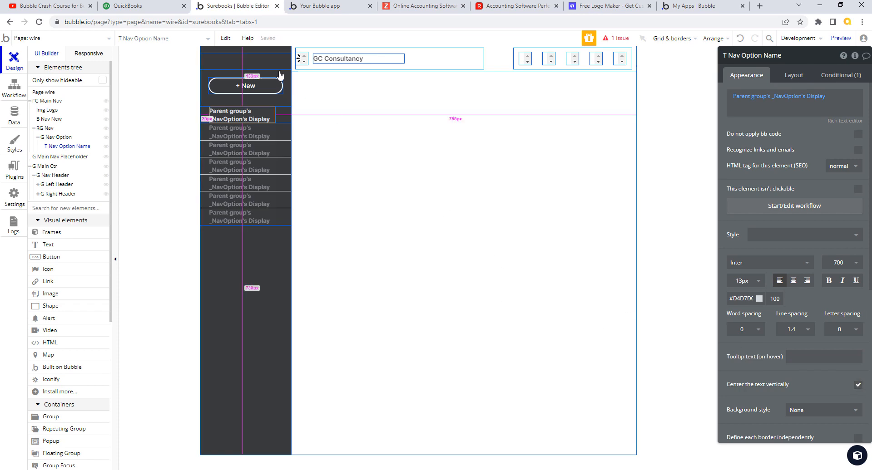
{"action": "left_click", "coordinate": [305, 8]}
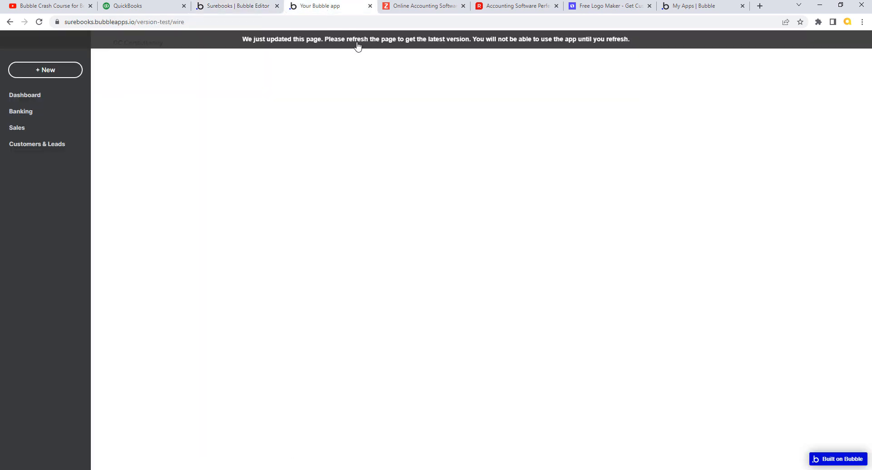
{"action": "left_click", "coordinate": [357, 45]}
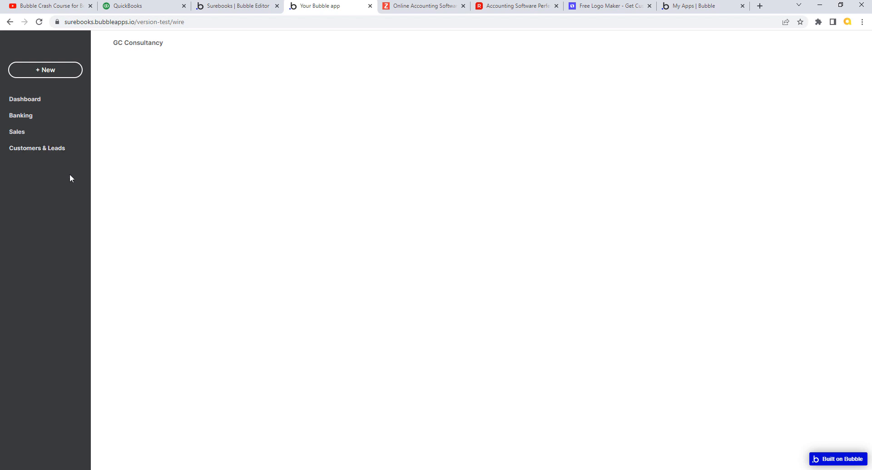
{"action": "left_click", "coordinate": [229, 9]}
{"action": "left_click", "coordinate": [153, 9]}
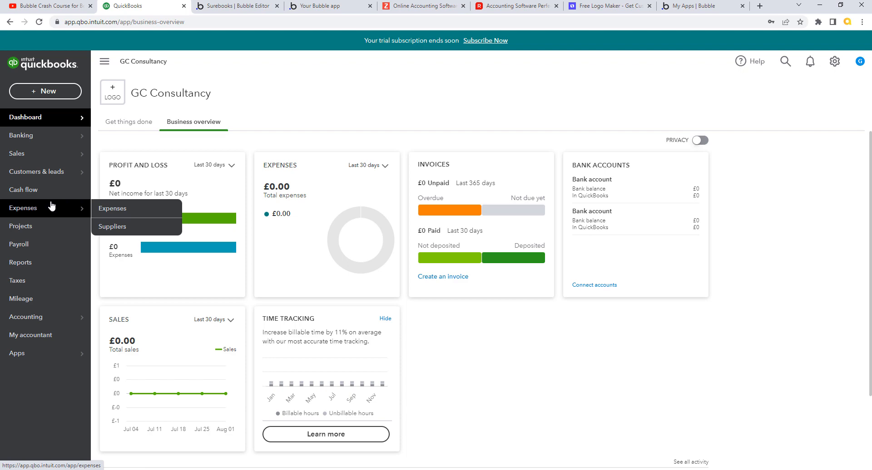
{"action": "left_click", "coordinate": [228, 6]}
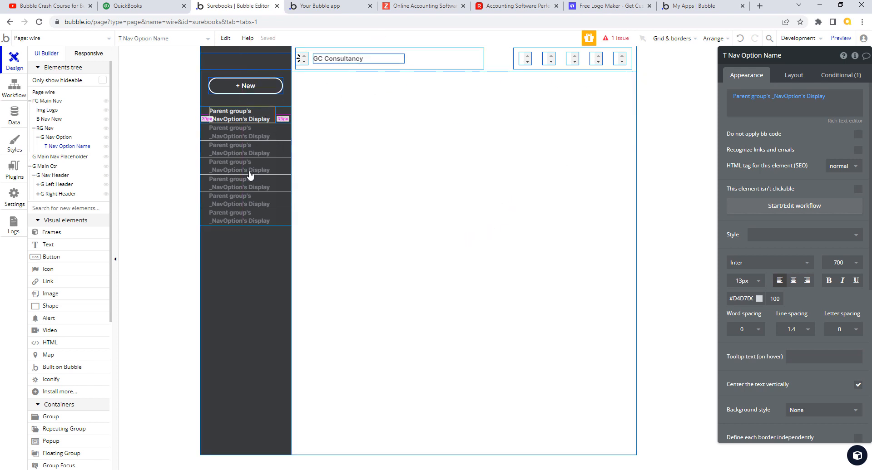
Step: Set RG Nav's minimum row height to 40 px and reload the running app preview
{"action": "left_click", "coordinate": [237, 146]}
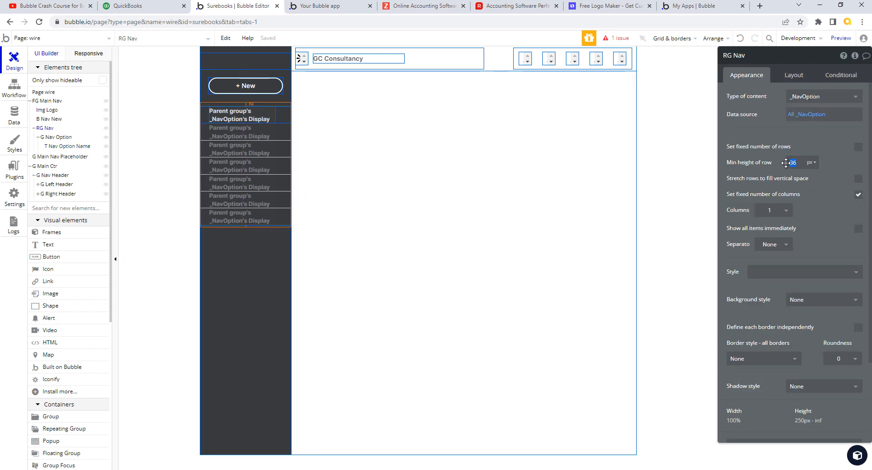
{"action": "left_click_drag", "start_coordinate": [798, 163], "coordinate": [788, 168]}
{"action": "type", "text": "40"}
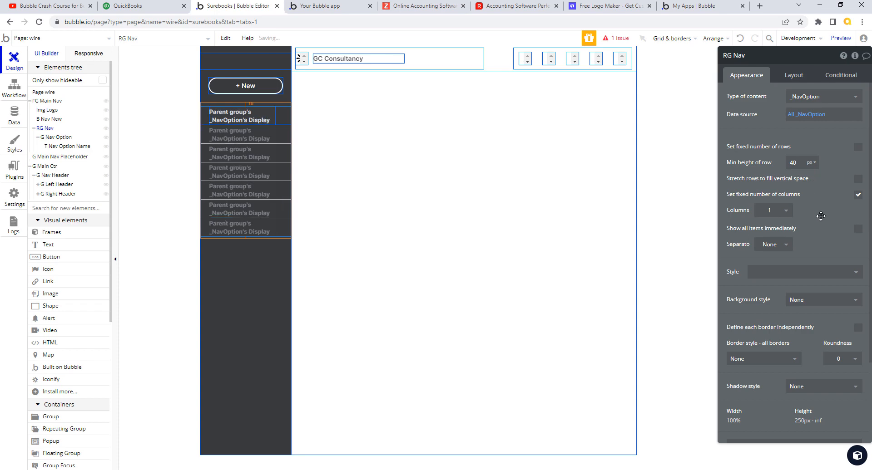
{"action": "left_click", "coordinate": [336, 12]}
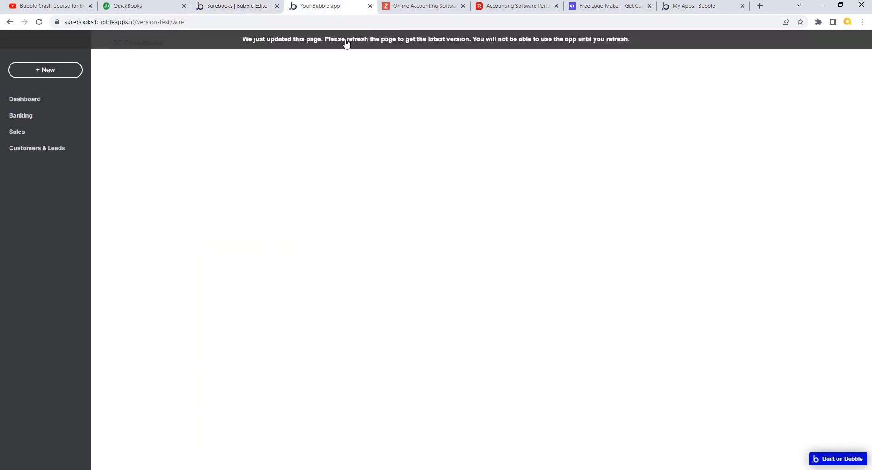
{"action": "left_click", "coordinate": [346, 40]}
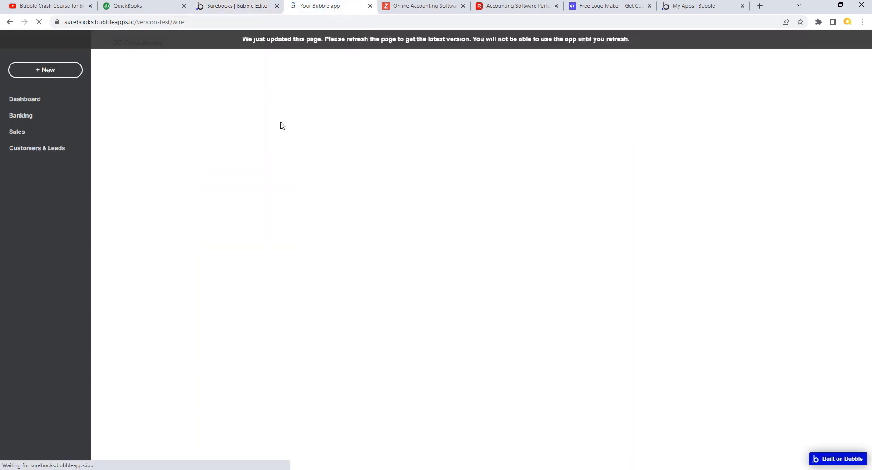
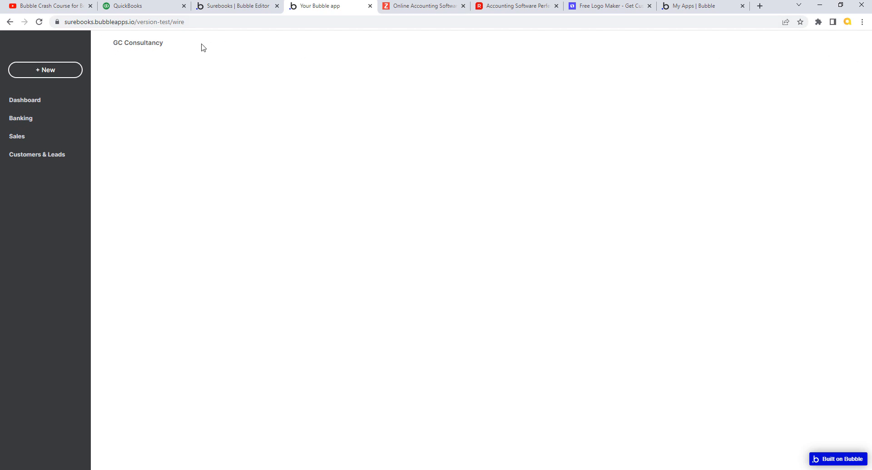
Step: Switch from the live preview back to the Bubble editor tab showing the wire page
{"action": "left_click", "coordinate": [252, 8]}
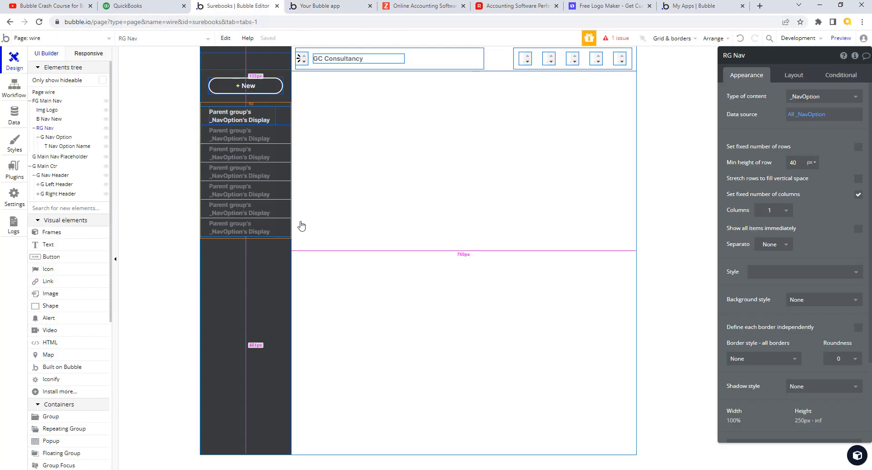
Step: Create a text style named 'Standard Left' from T Nav Option Name and apply it to that text
{"action": "left_click", "coordinate": [268, 116]}
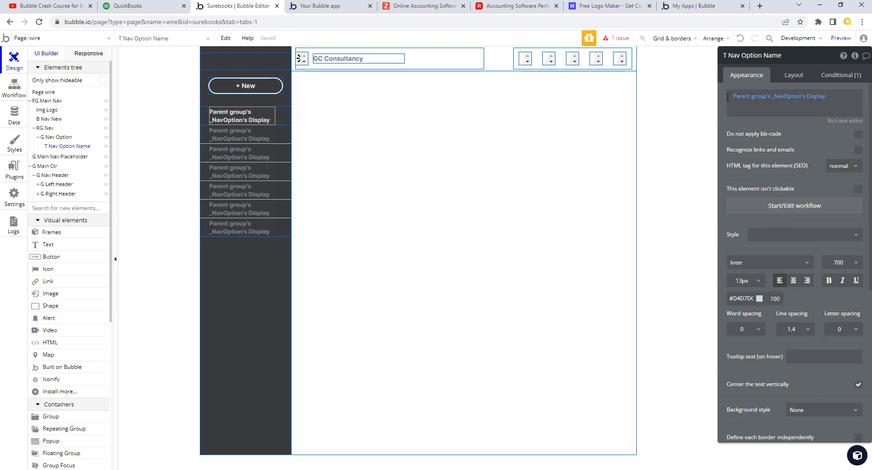
{"action": "left_click", "coordinate": [856, 234]}
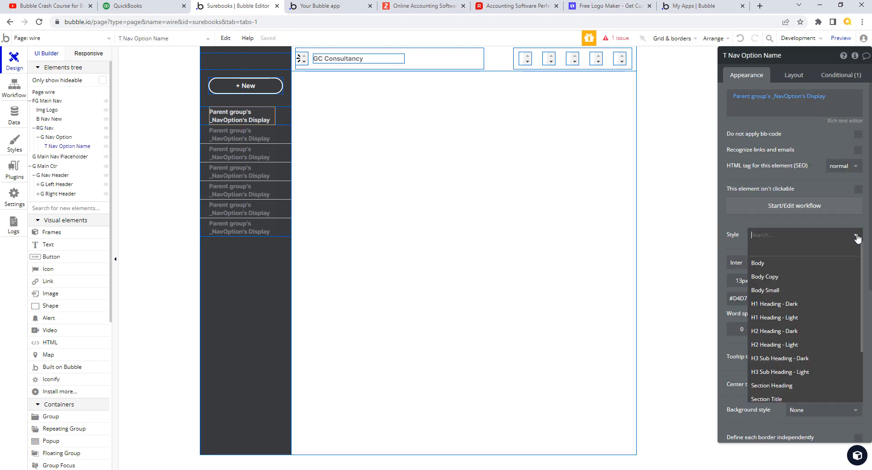
{"action": "scroll", "coordinate": [863, 285], "scroll_direction": "down", "scroll_amount": 3}
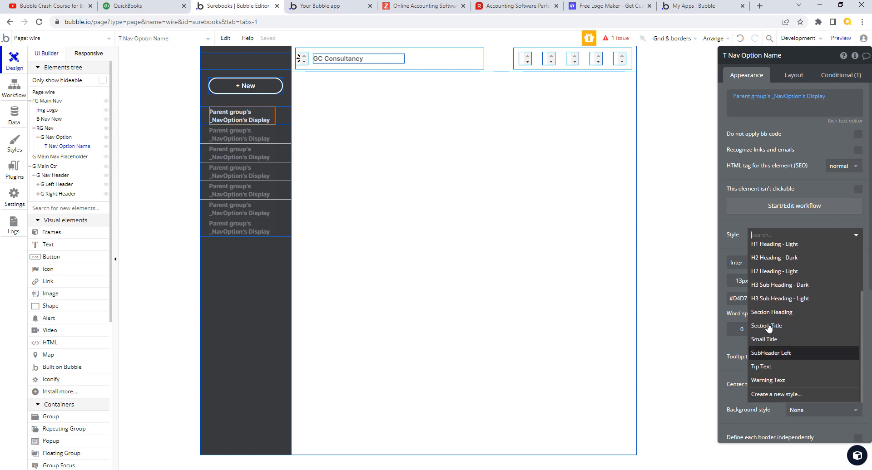
{"action": "left_click", "coordinate": [789, 395]}
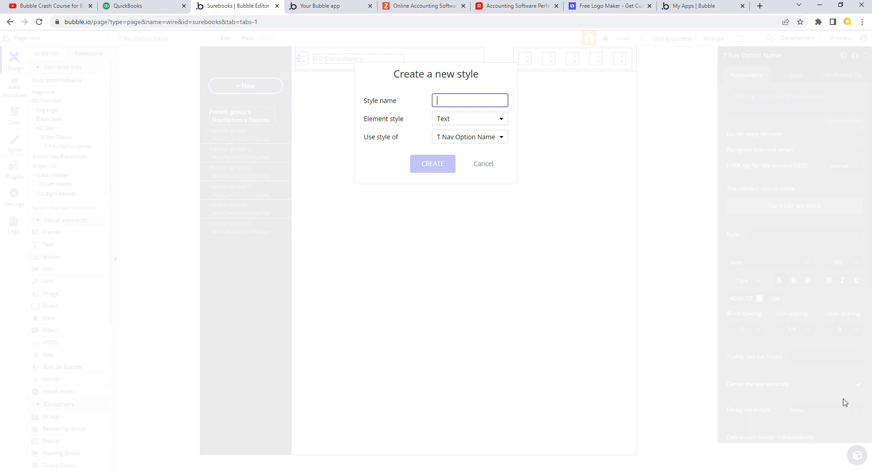
{"action": "type", "text": "Standard Left"}
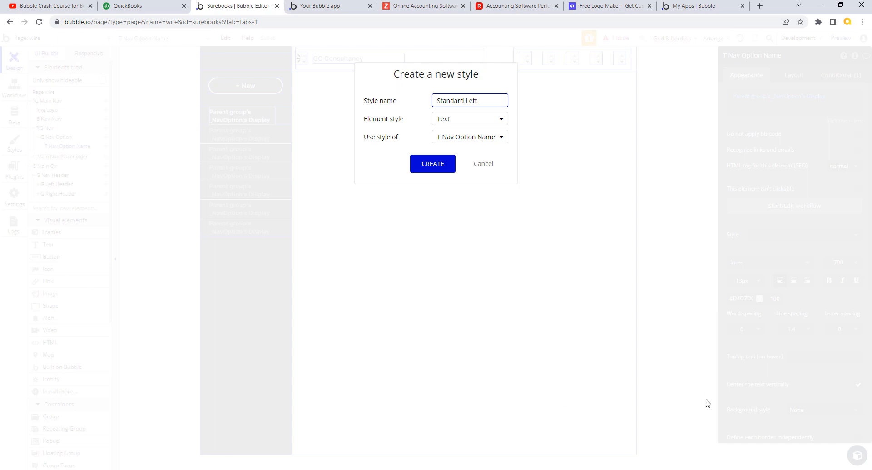
{"action": "left_click", "coordinate": [432, 164]}
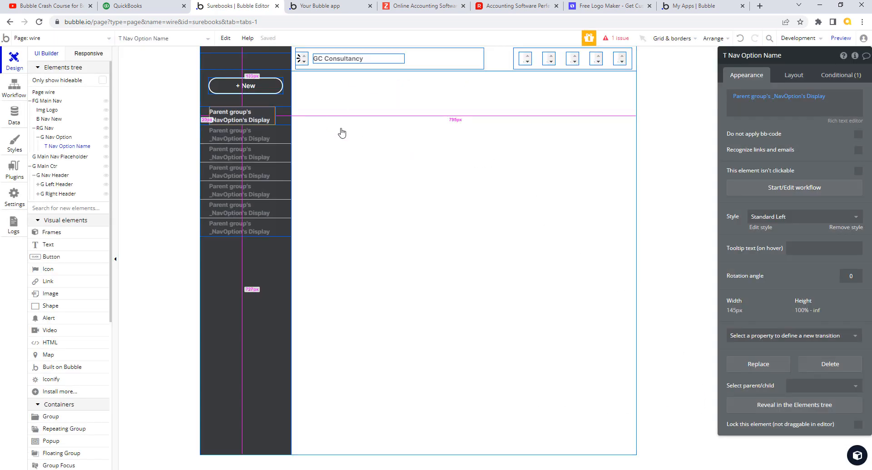
{"action": "key", "text": "alt+Left"}
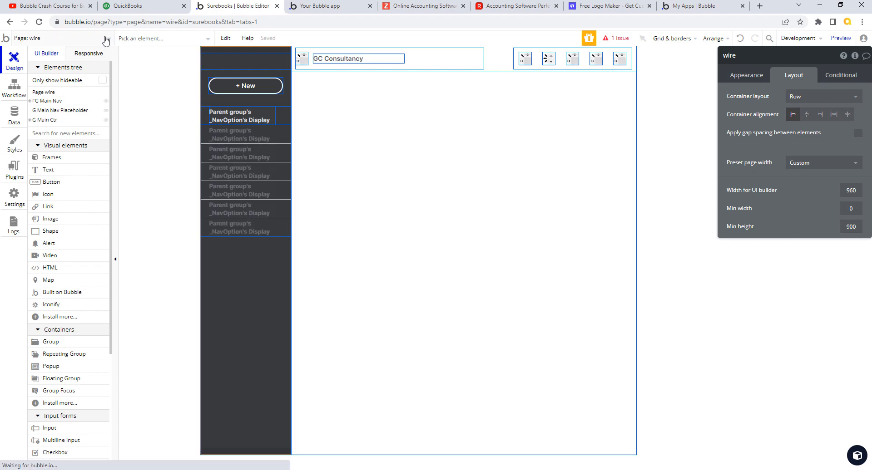
Step: Delete the existing app page from the Pages list
{"action": "left_click", "coordinate": [59, 40]}
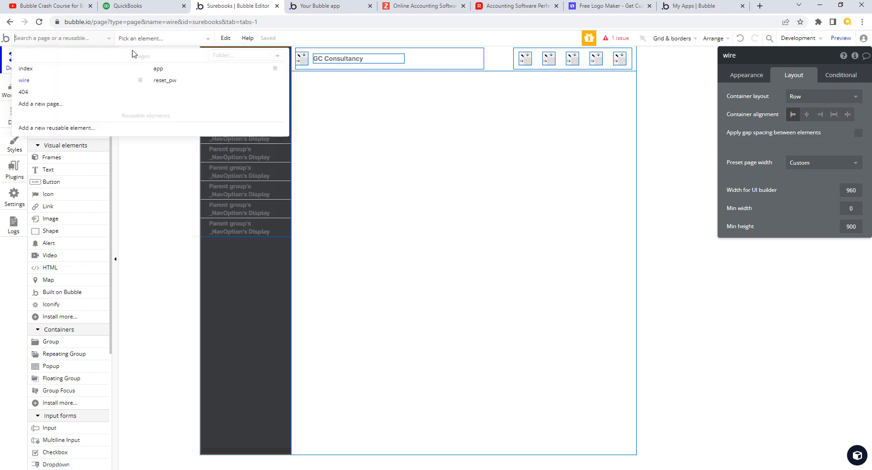
{"action": "left_click", "coordinate": [275, 71]}
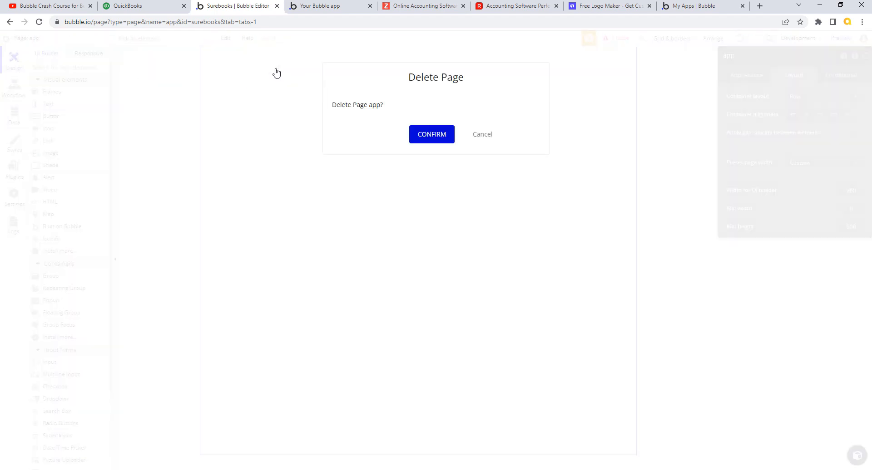
{"action": "left_click", "coordinate": [446, 134]}
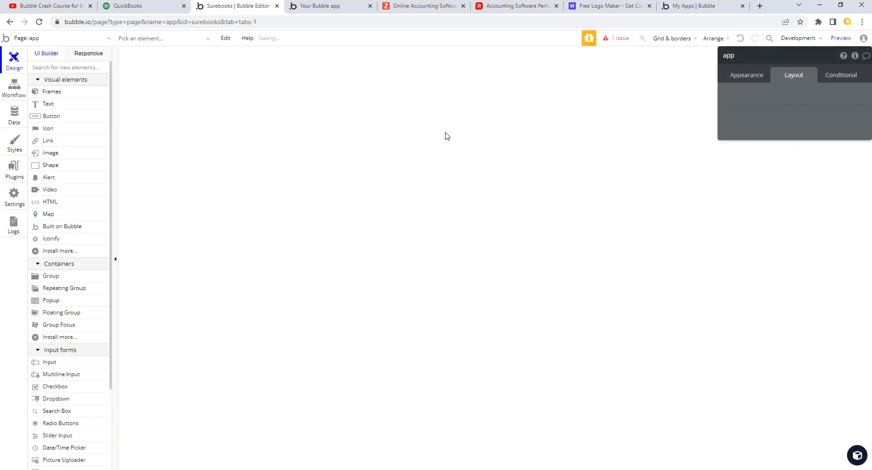
Step: Add a new page named 'app' cloned from the wire page
{"action": "left_click", "coordinate": [111, 42]}
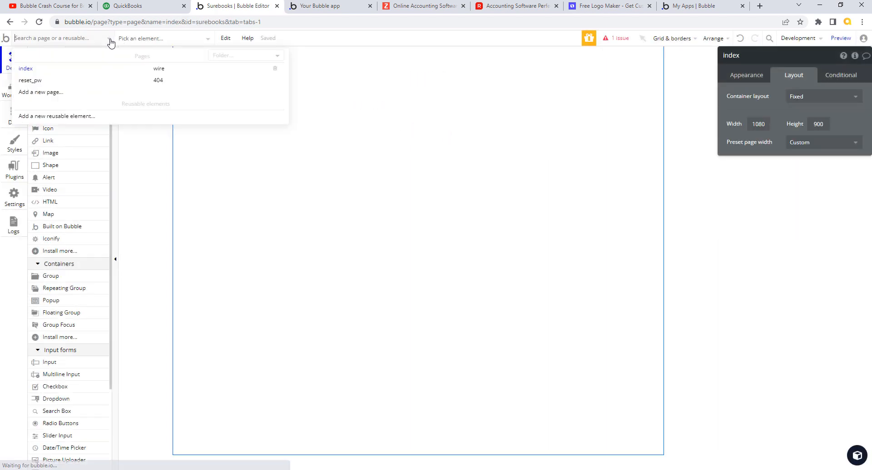
{"action": "left_click", "coordinate": [56, 96]}
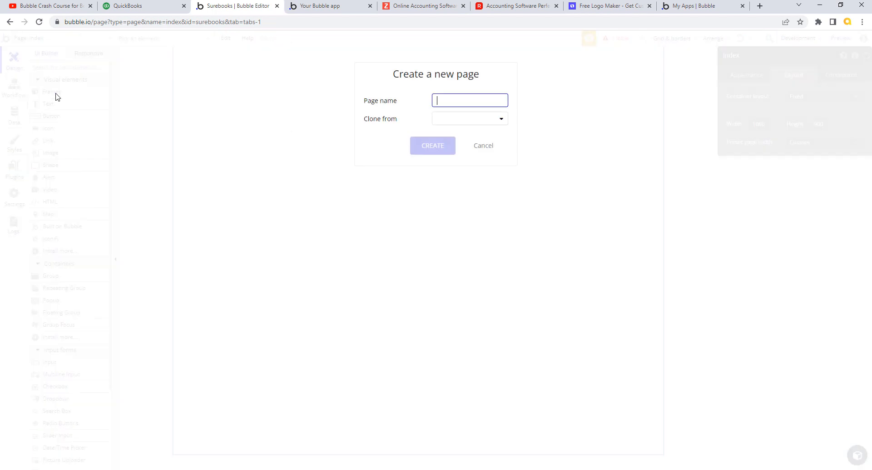
{"action": "type", "text": "app"}
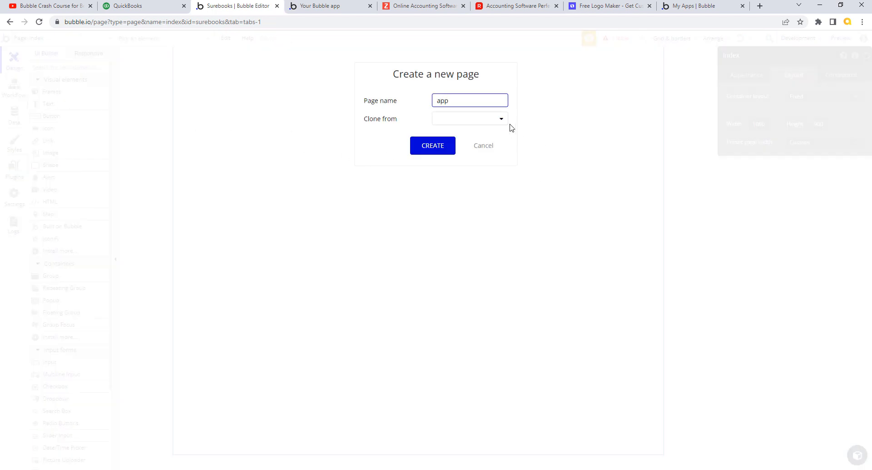
{"action": "left_click", "coordinate": [502, 119]}
{"action": "left_click", "coordinate": [458, 163]}
{"action": "left_click", "coordinate": [441, 149]}
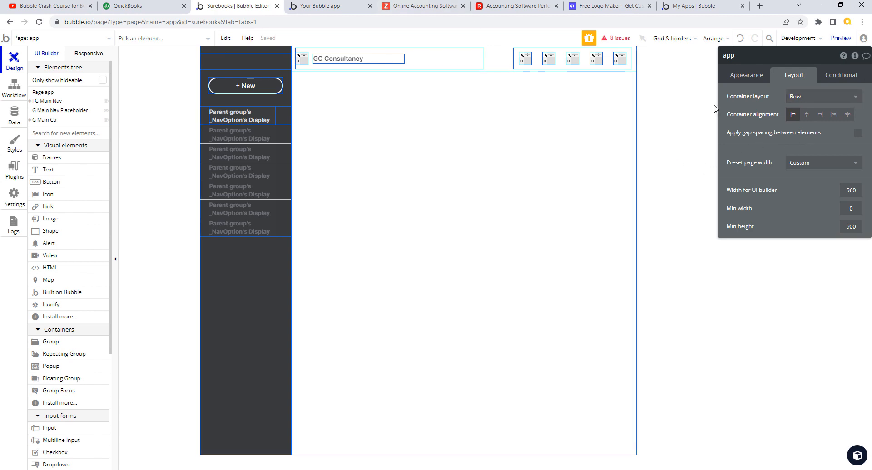
Step: Review and dismiss the page's issues list, and close the outdated preview tab
{"action": "left_click", "coordinate": [617, 38]}
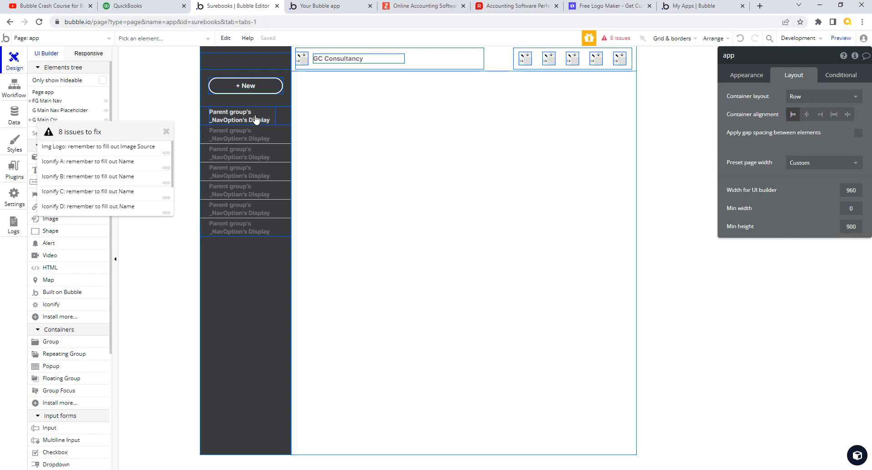
{"action": "left_click", "coordinate": [167, 132]}
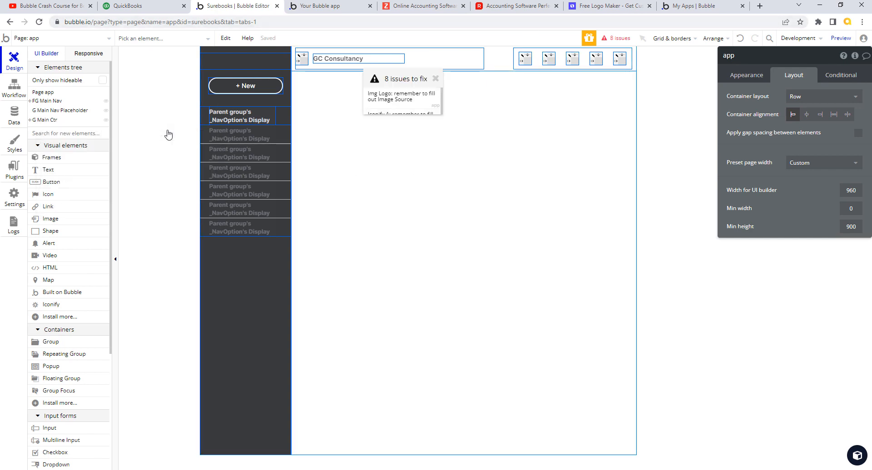
{"action": "left_click", "coordinate": [370, 6]}
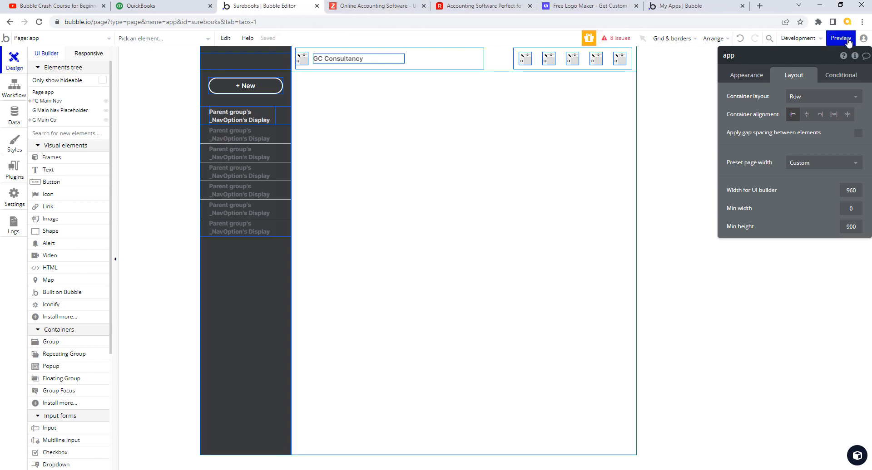
Step: Preview the app page without '?debug_mode=true' and compare it against the QuickBooks sidebar
{"action": "left_click", "coordinate": [840, 38]}
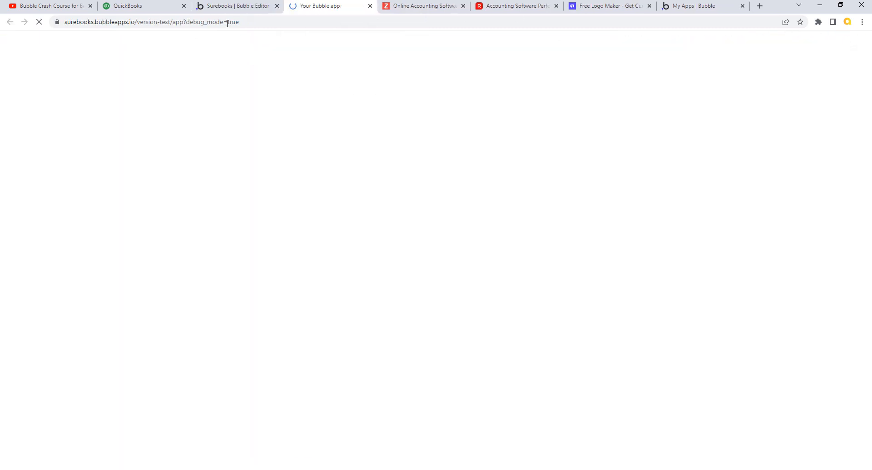
{"action": "left_click", "coordinate": [193, 23]}
{"action": "left_click", "coordinate": [191, 21]}
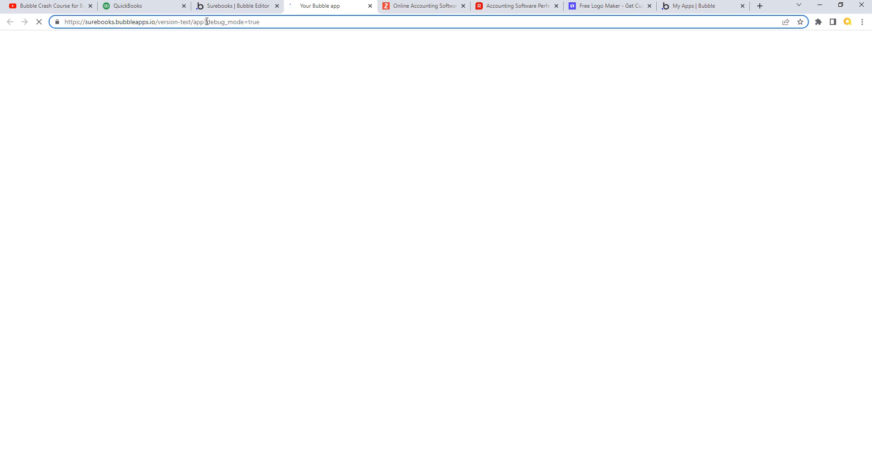
{"action": "left_click_drag", "start_coordinate": [204, 22], "coordinate": [261, 22]}
{"action": "key", "text": "BackSpace"}
{"action": "key", "text": "Return"}
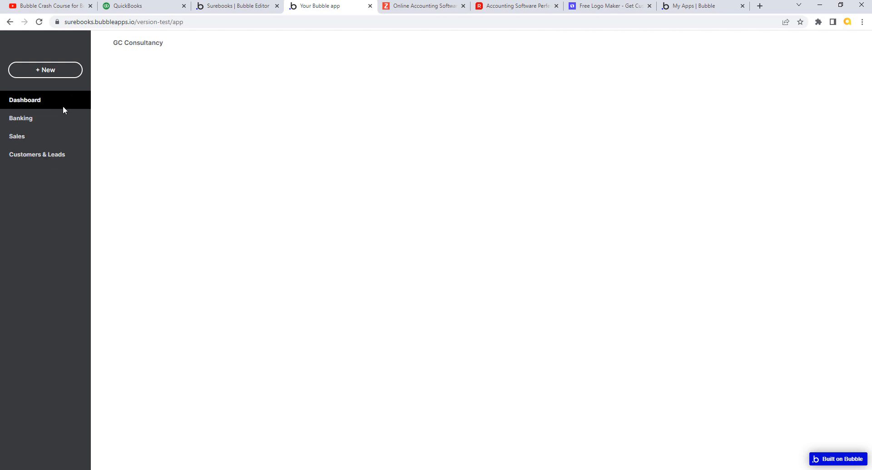
{"action": "left_click", "coordinate": [164, 6]}
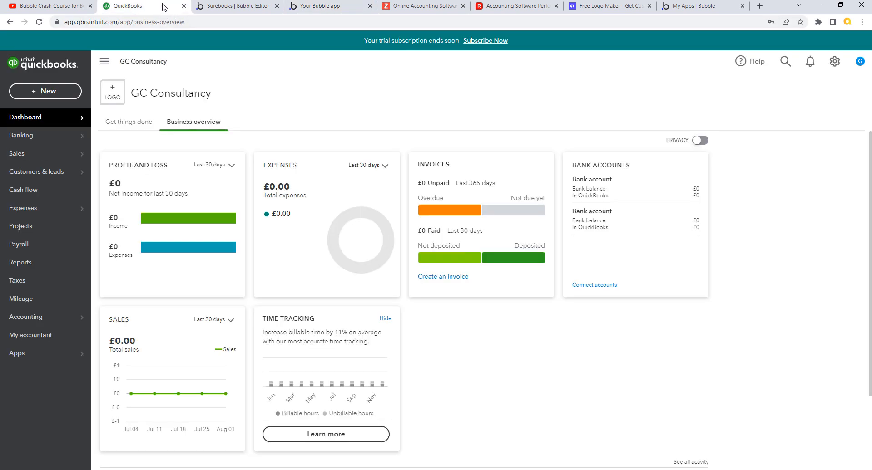
{"action": "left_click", "coordinate": [341, 7]}
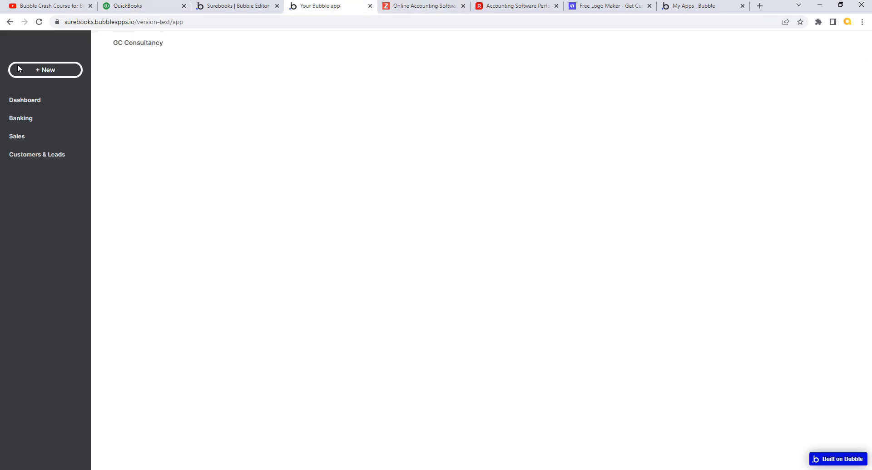